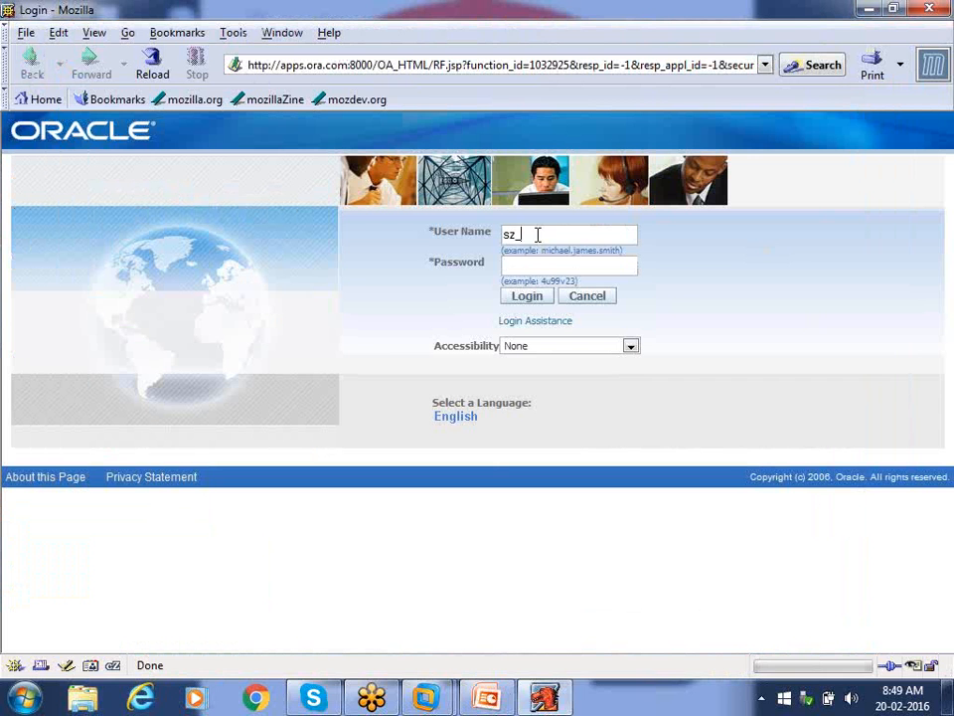
# Enter the account password and log in to the Oracle E-Business Suite home page
pyautogui.press('Tab')
pyautogui.write('*******')
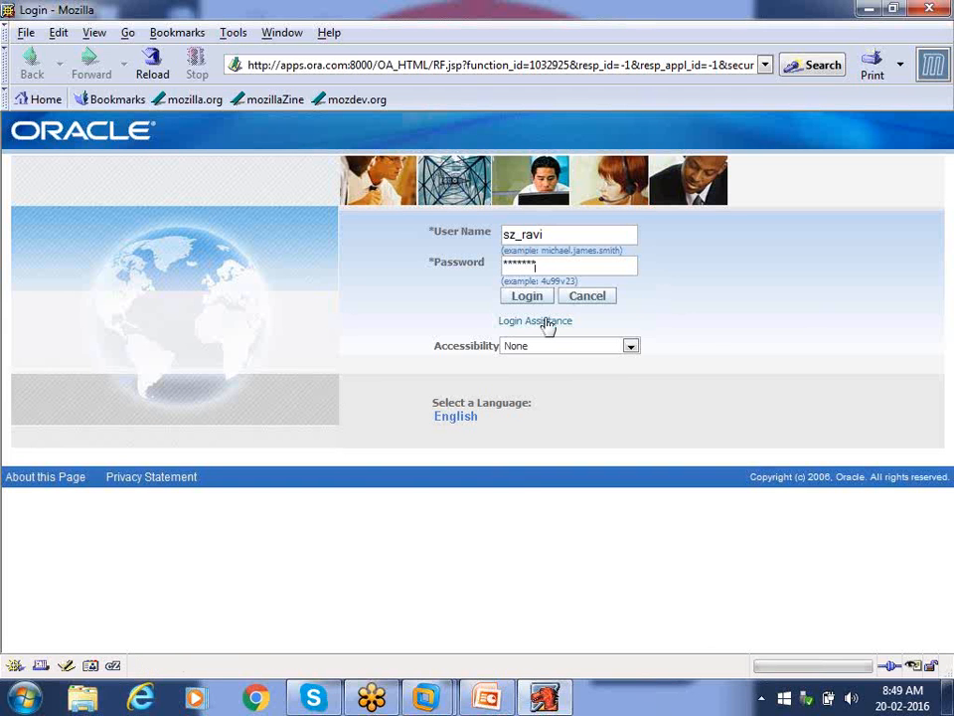
pyautogui.press('Tab')
pyautogui.press('Return')
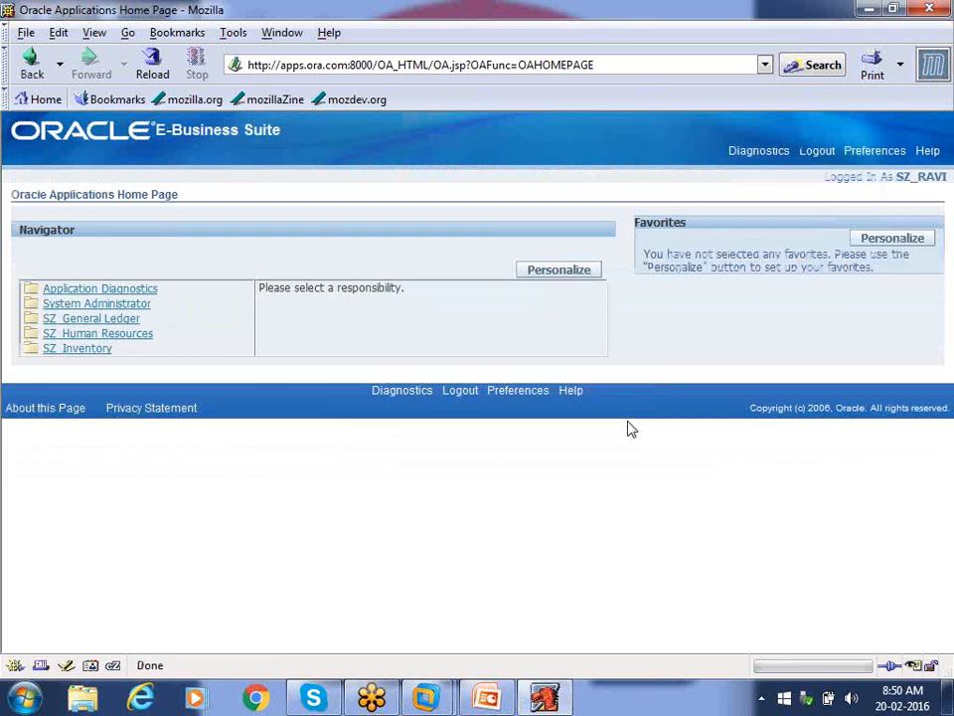
# Launch the Requests function of the SZ_Inventory responsibility and dismiss the organization list without choosing one
pyautogui.click(98, 351)
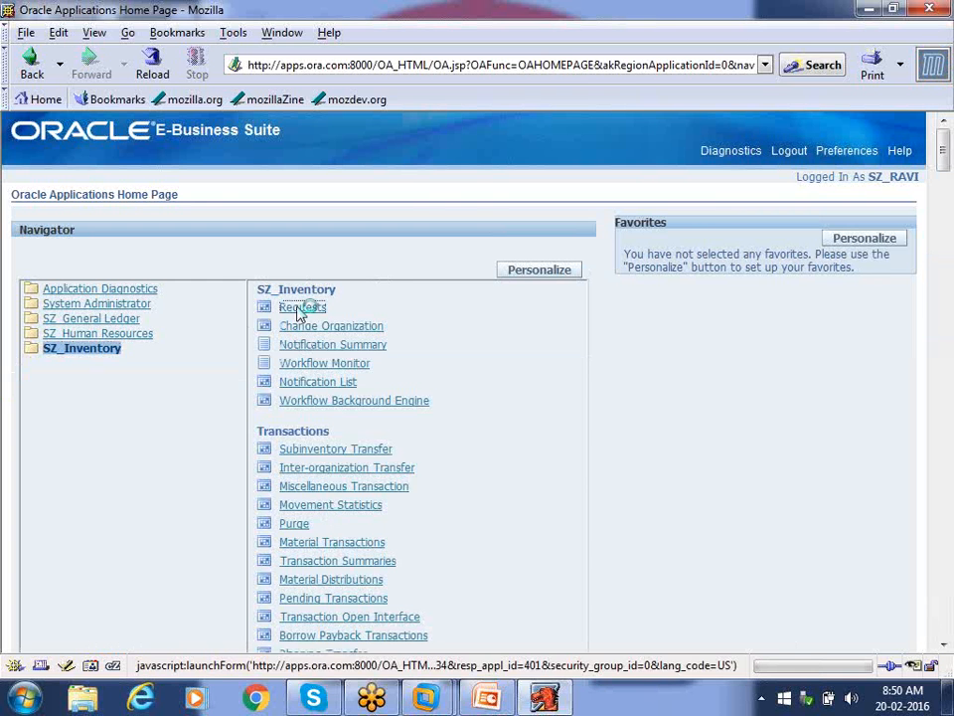
pyautogui.click(299, 308)
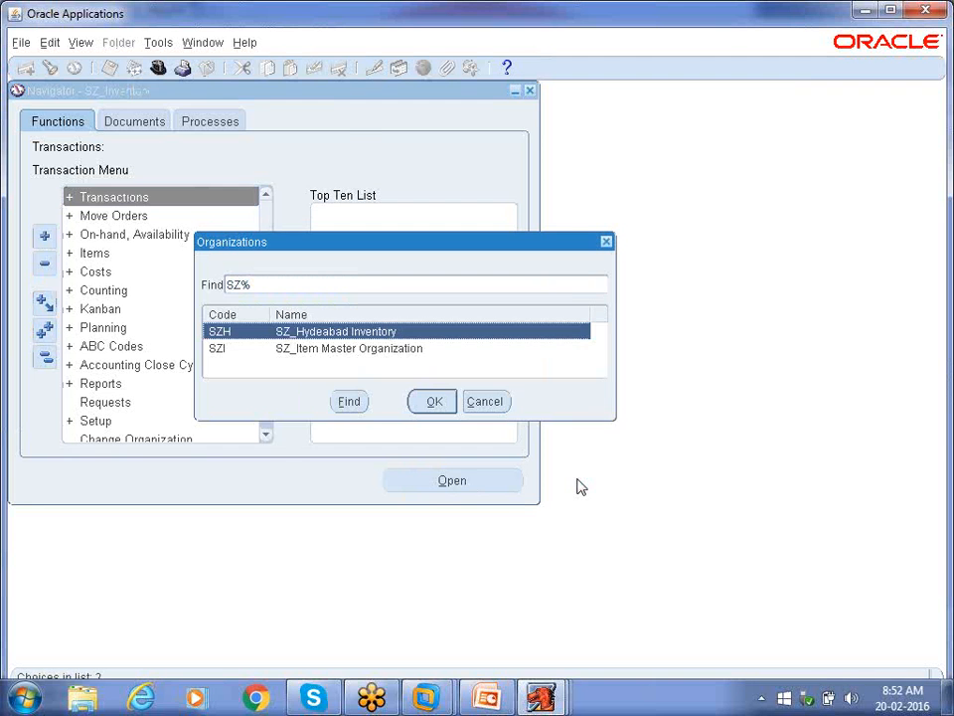
pyautogui.click(495, 402)
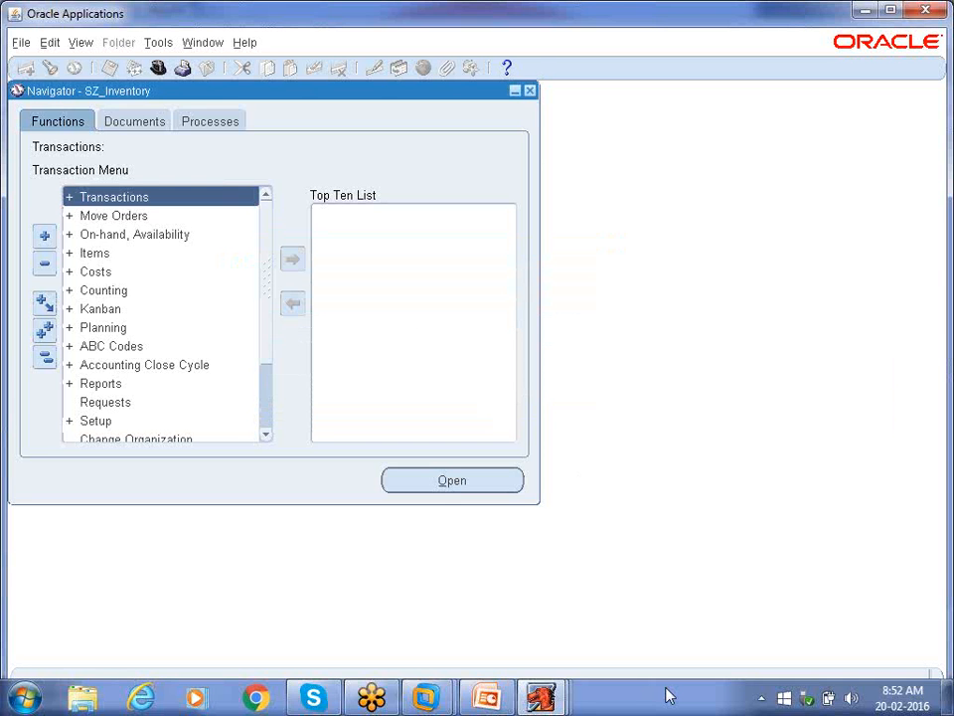
# Switch the active responsibility to System Administrator
pyautogui.click(159, 72)
pyautogui.press('Down')
pyautogui.press('Down')
pyautogui.press('Down')
pyautogui.press('Down')
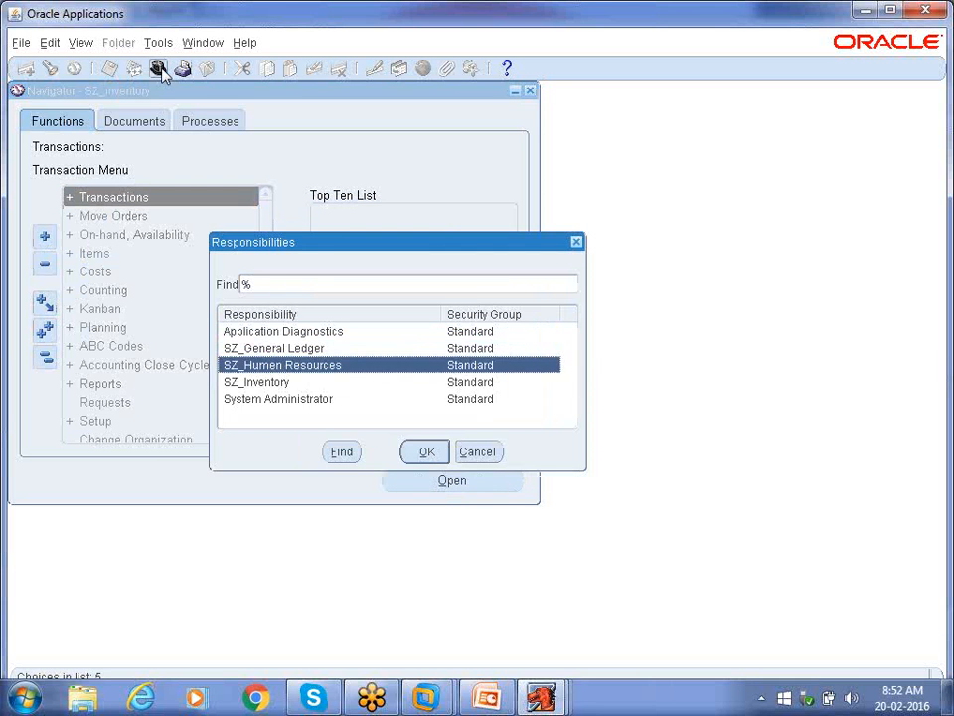
pyautogui.press('Return')
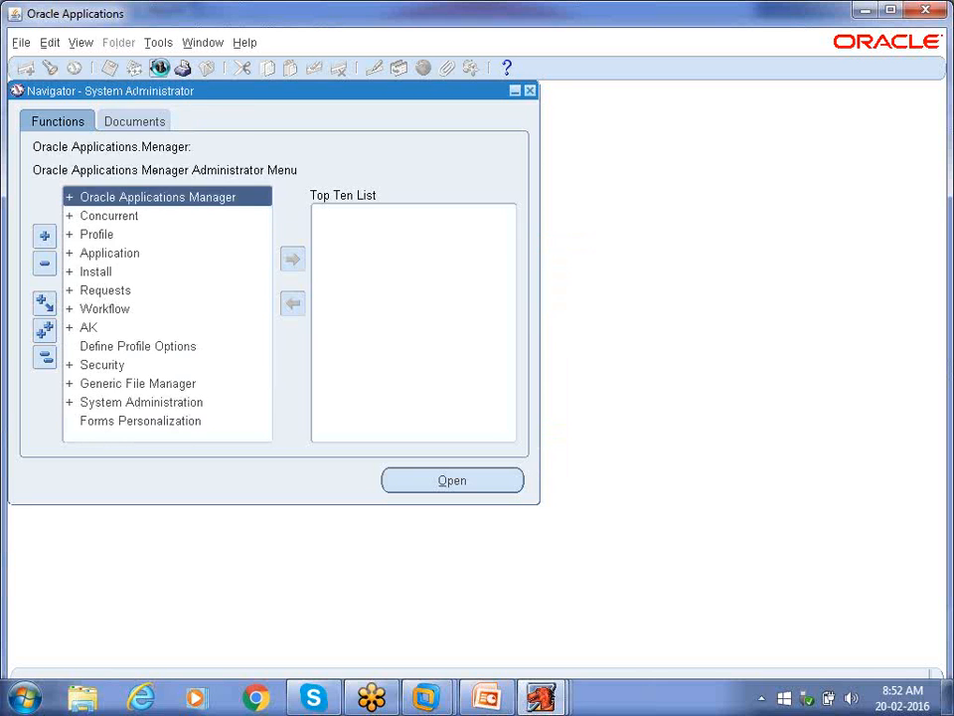
# Open the form for defining responsibilities under Security, Responsibility
pyautogui.press('Down')
pyautogui.press('Down')
pyautogui.press('Down')
pyautogui.press('Down')
pyautogui.press('Down')
pyautogui.press('Down')
pyautogui.press('Down')
pyautogui.press('Down')
pyautogui.press('Down')
pyautogui.press('Up')
pyautogui.press('Up')
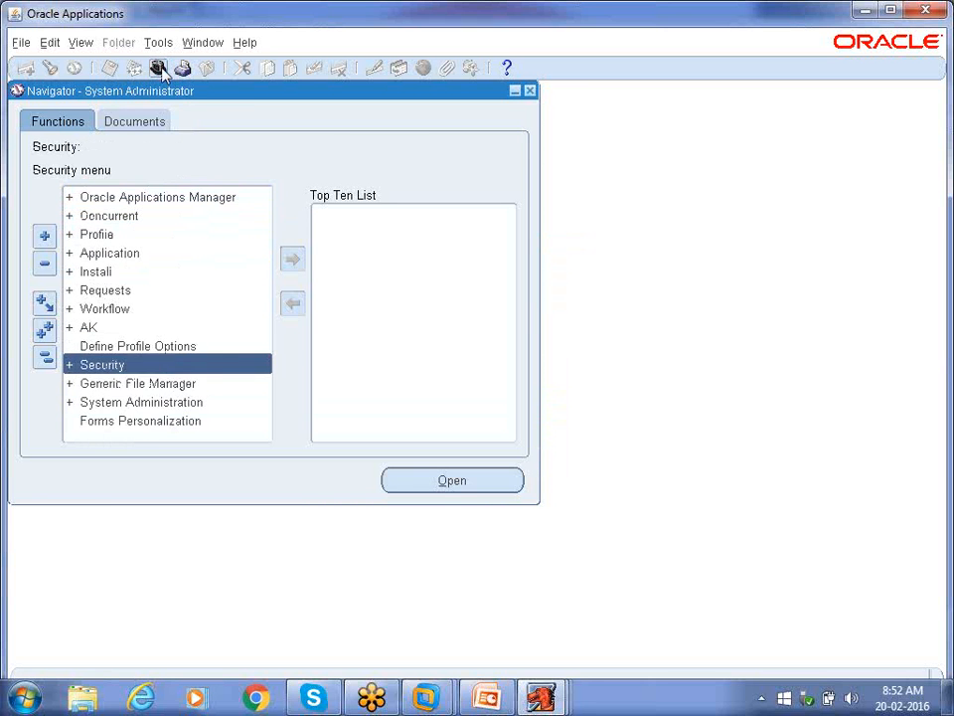
pyautogui.press('Return')
pyautogui.press('Down')
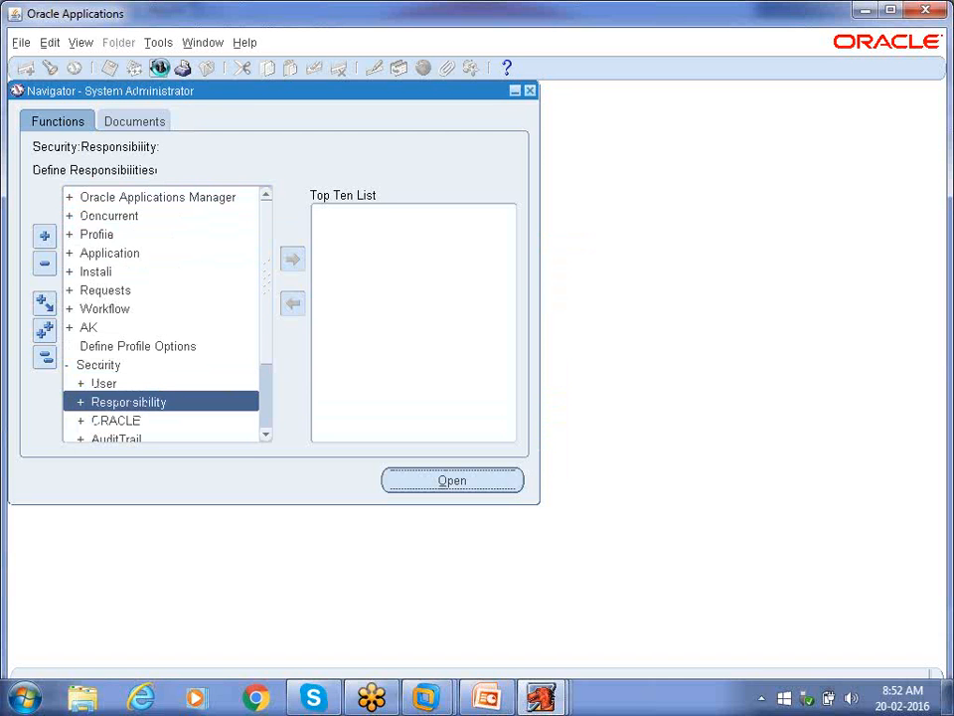
pyautogui.press('Return')
pyautogui.doubleClick(132, 420)
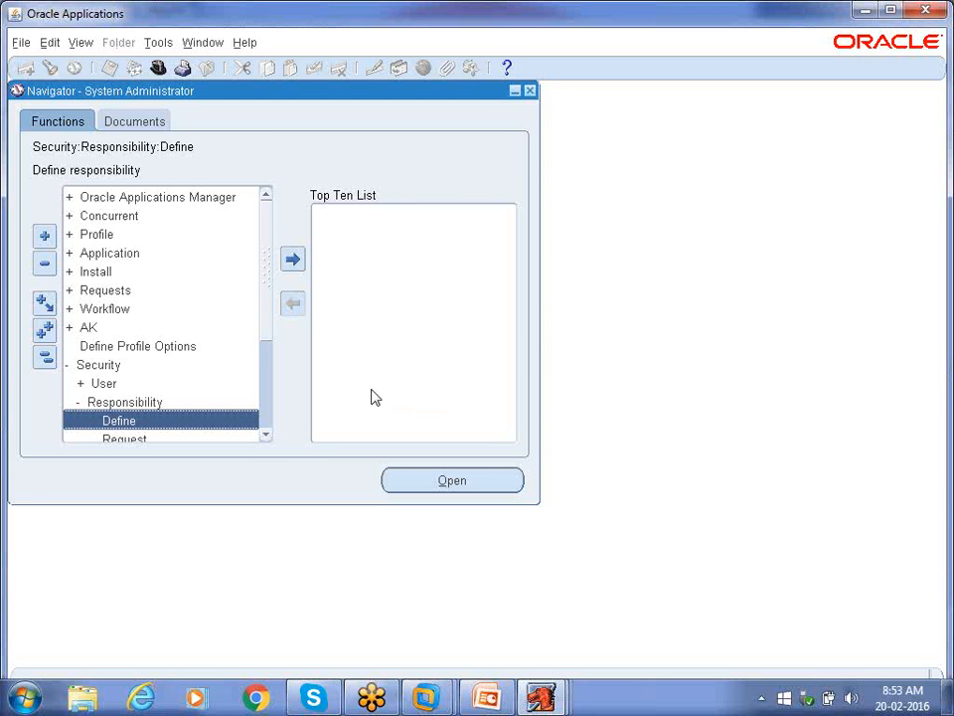
pyautogui.click(436, 485)
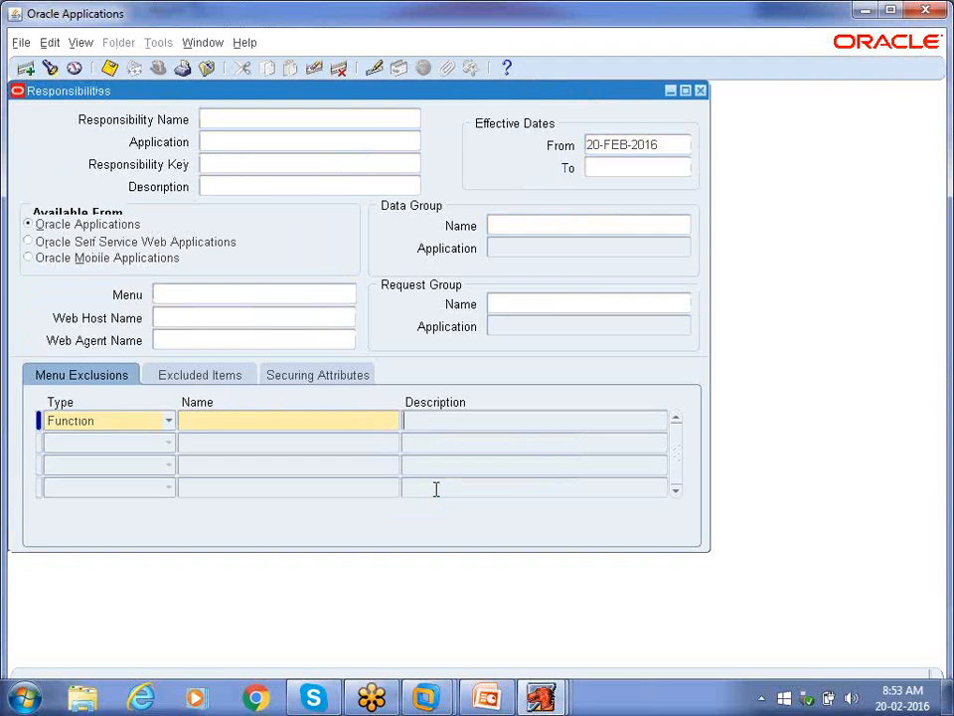
# Name the responsibility SZ_Bills Of Material, with application Bills of Material and responsibility key SZ_BOM
pyautogui.click(289, 119)
pyautogui.write('SZ')
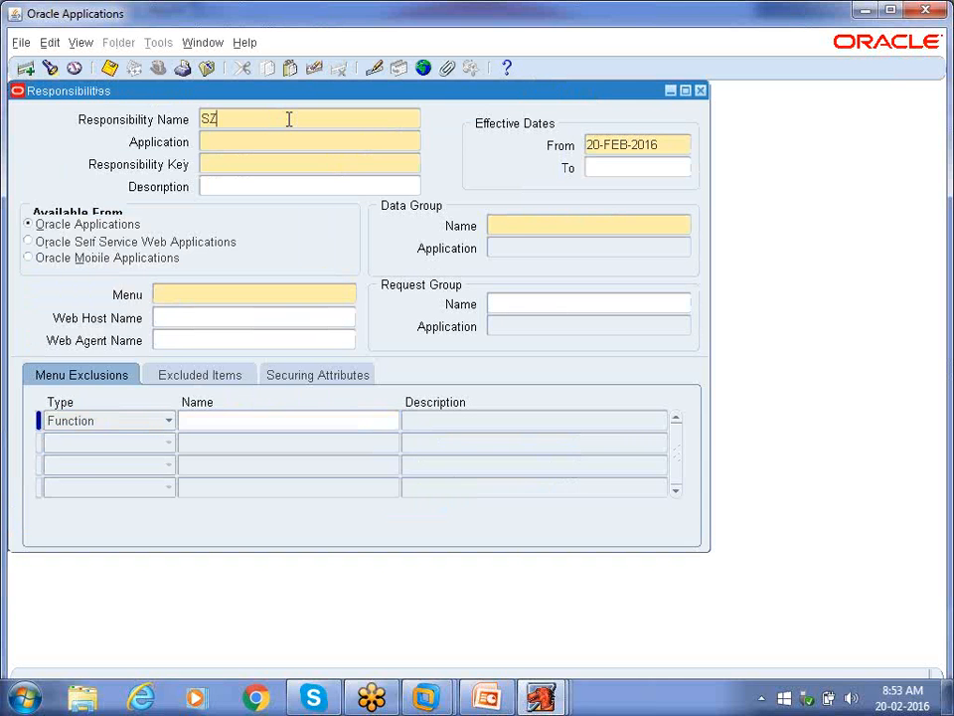
pyautogui.write('_Bills Of Material')
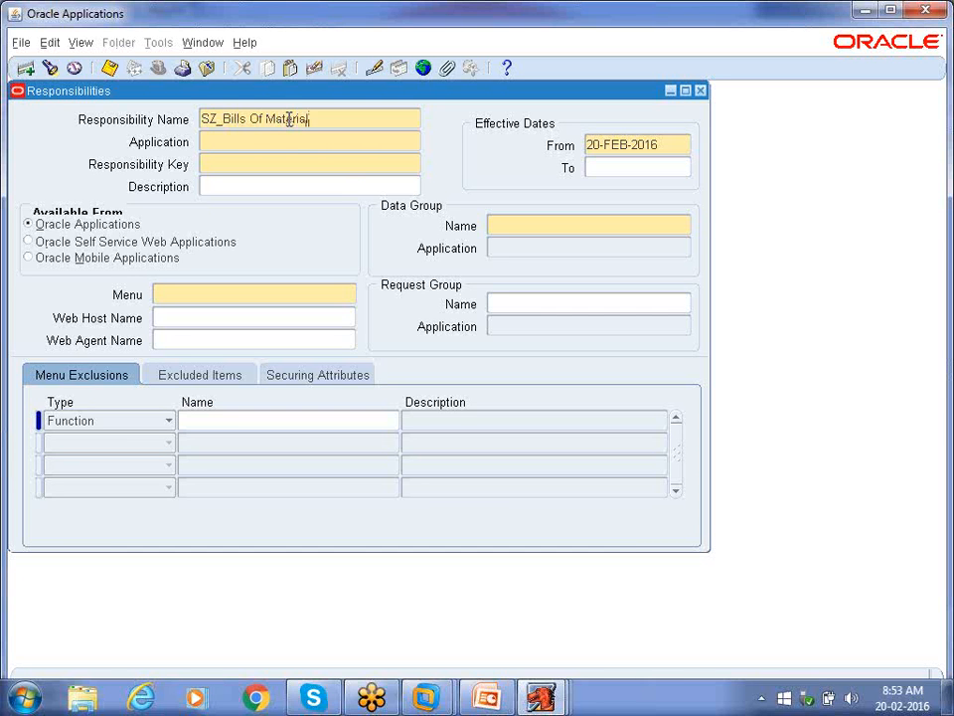
pyautogui.write('bills')
pyautogui.press('Tab')
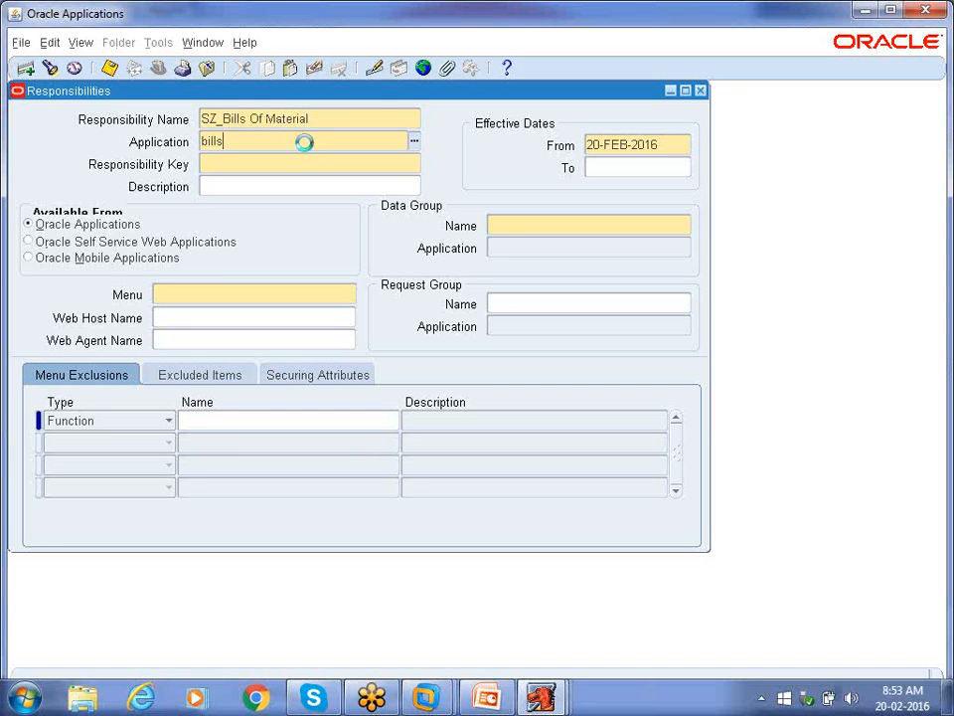
pyautogui.write('SZP_BOM')
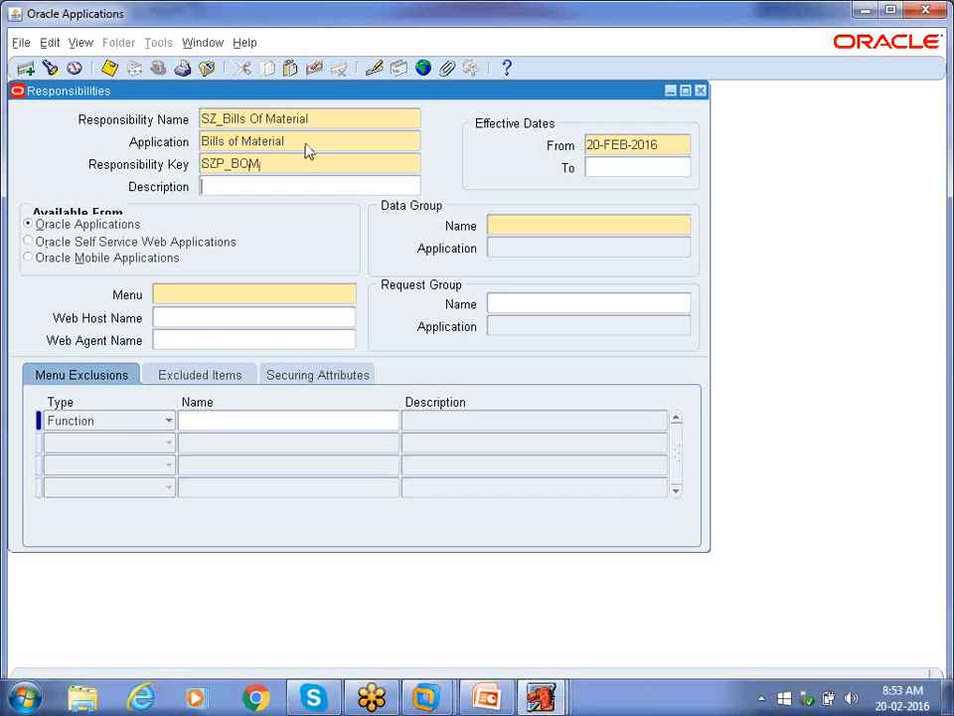
pyautogui.doubleClick(225, 163)
pyautogui.click(216, 163)
pyautogui.press('Delete')
# Set the data group to Standard with Bills of Material as its application
pyautogui.click(574, 220)
pyautogui.write('sta')
pyautogui.press('Tab')
pyautogui.write('bills')
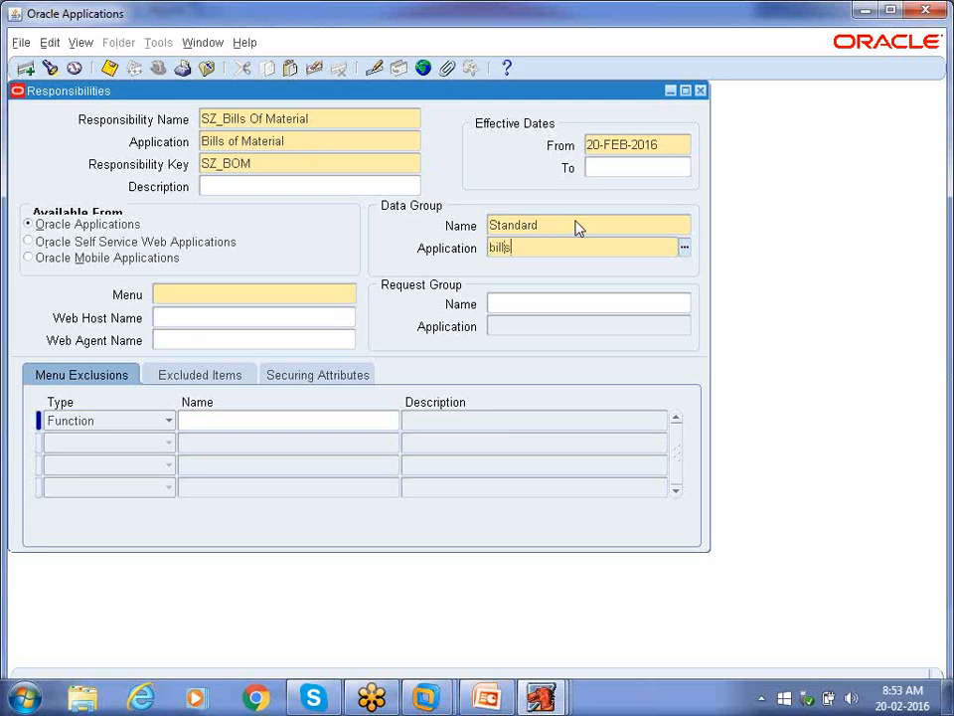
pyautogui.press('Tab')
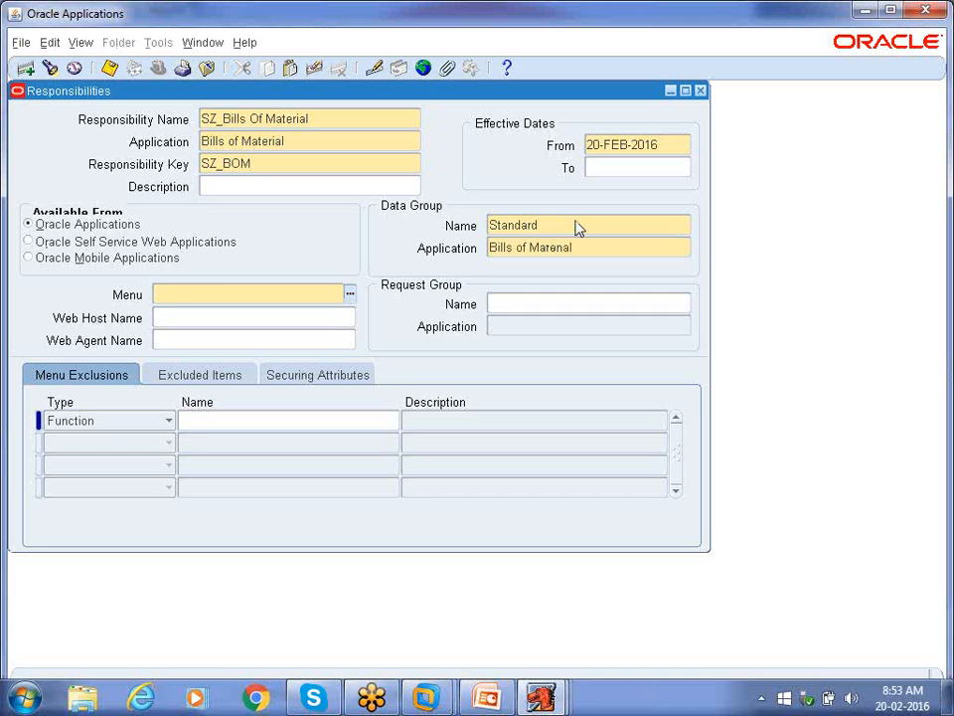
# Assign the menu BOM_NAVIGATE_GUI and the request group OM Concurrent Programs to the responsibility
pyautogui.write('BOM_NAVIGATE_GUI')
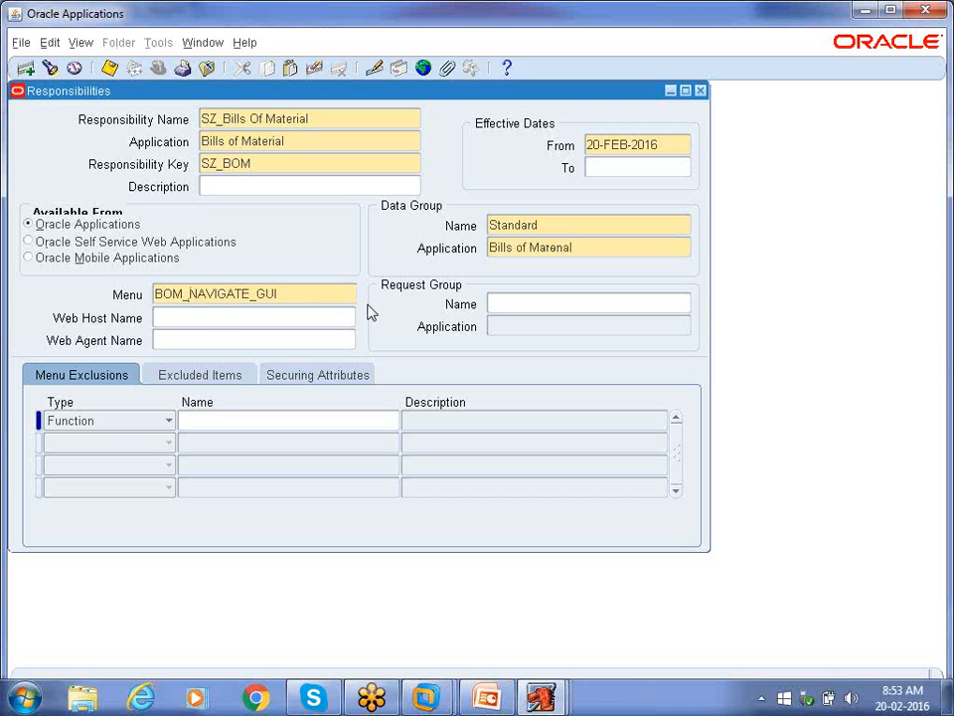
pyautogui.click(297, 291)
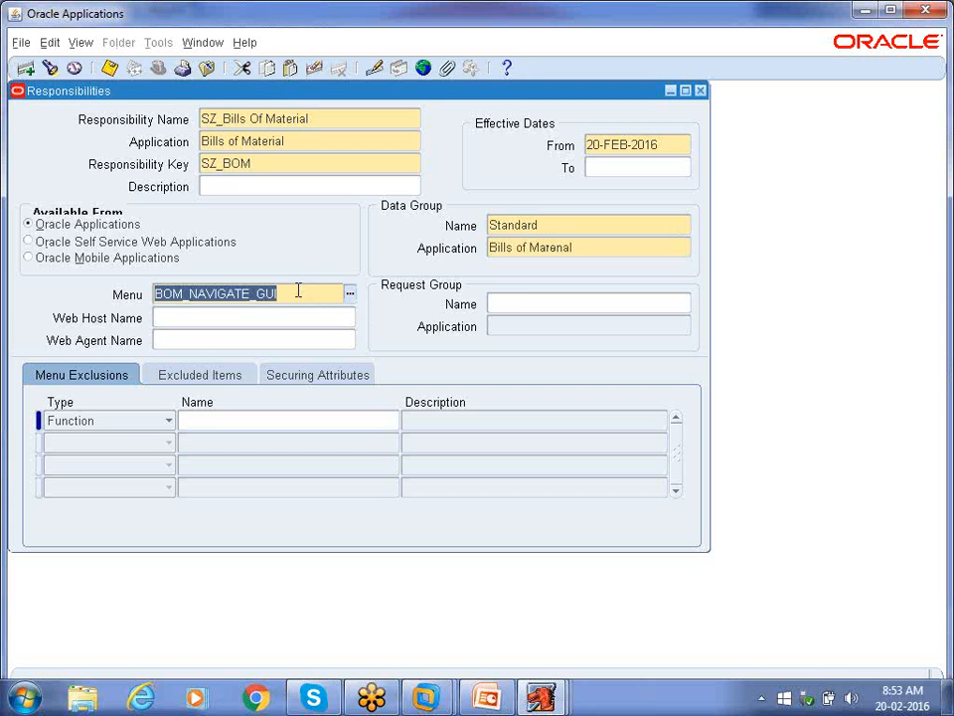
pyautogui.click(523, 304)
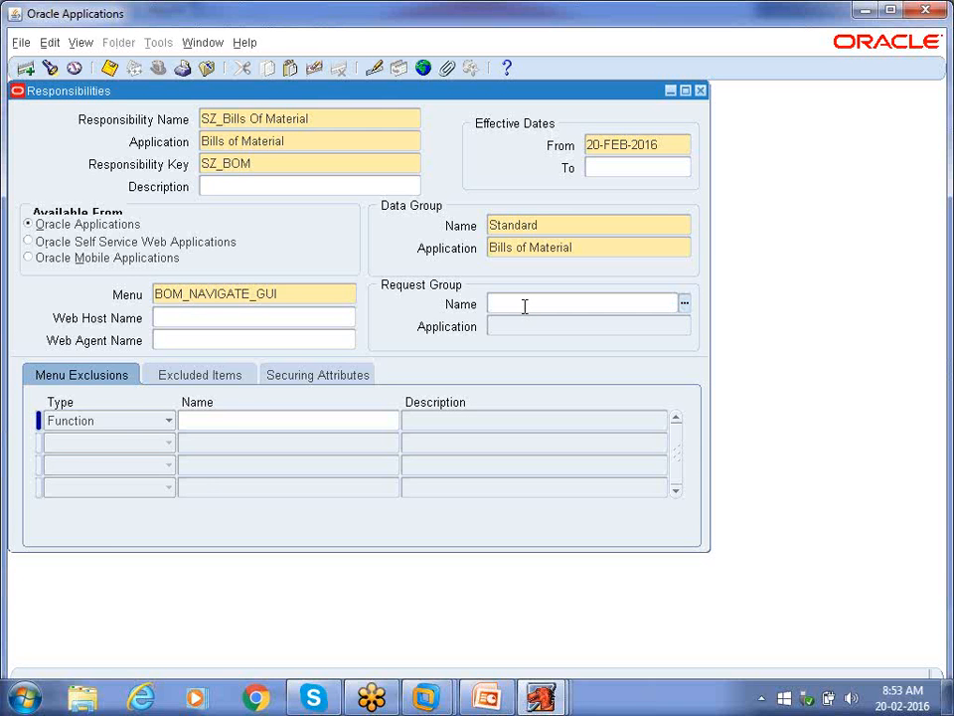
pyautogui.write('OM co')
pyautogui.press('Tab')
pyautogui.click(635, 303)
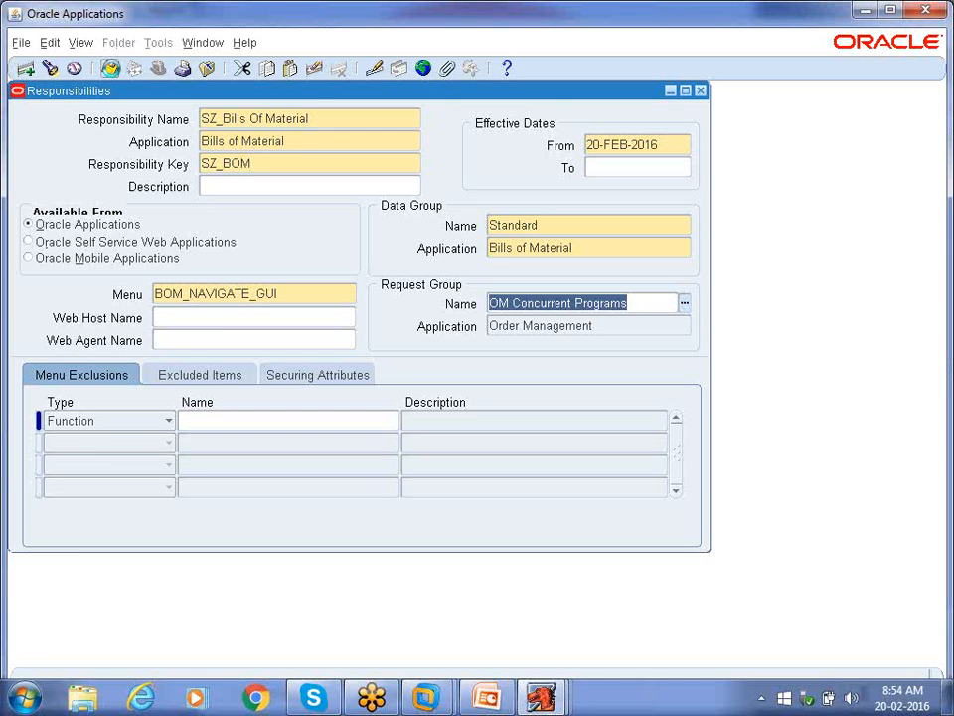
# Save the SZ_Bills Of Material responsibility and close its form
pyautogui.click(109, 68)
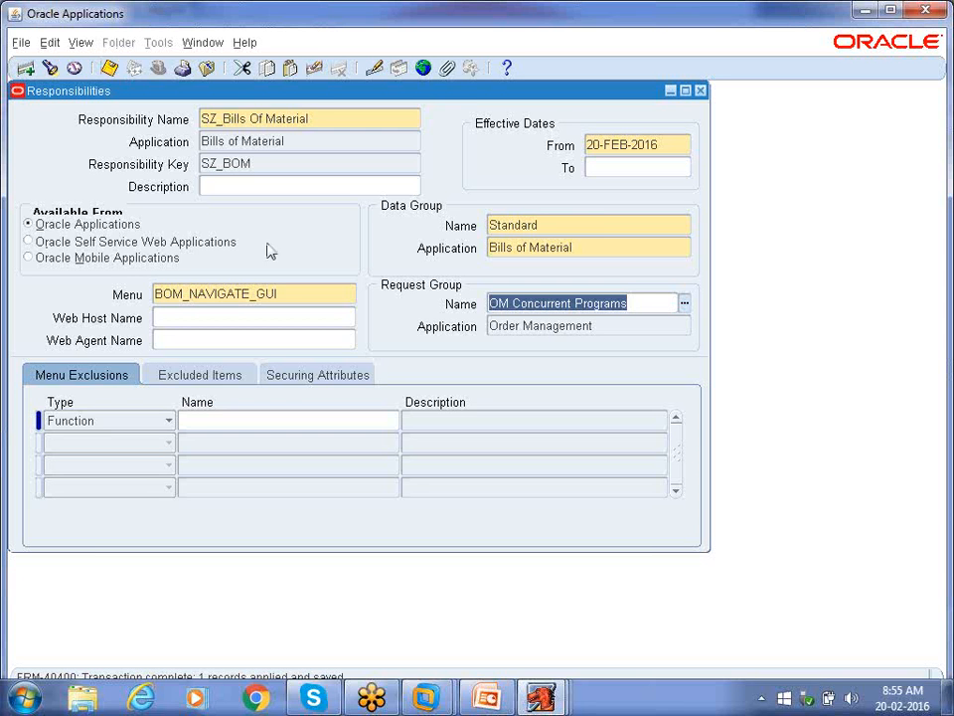
pyautogui.click(111, 68)
pyautogui.click(700, 90)
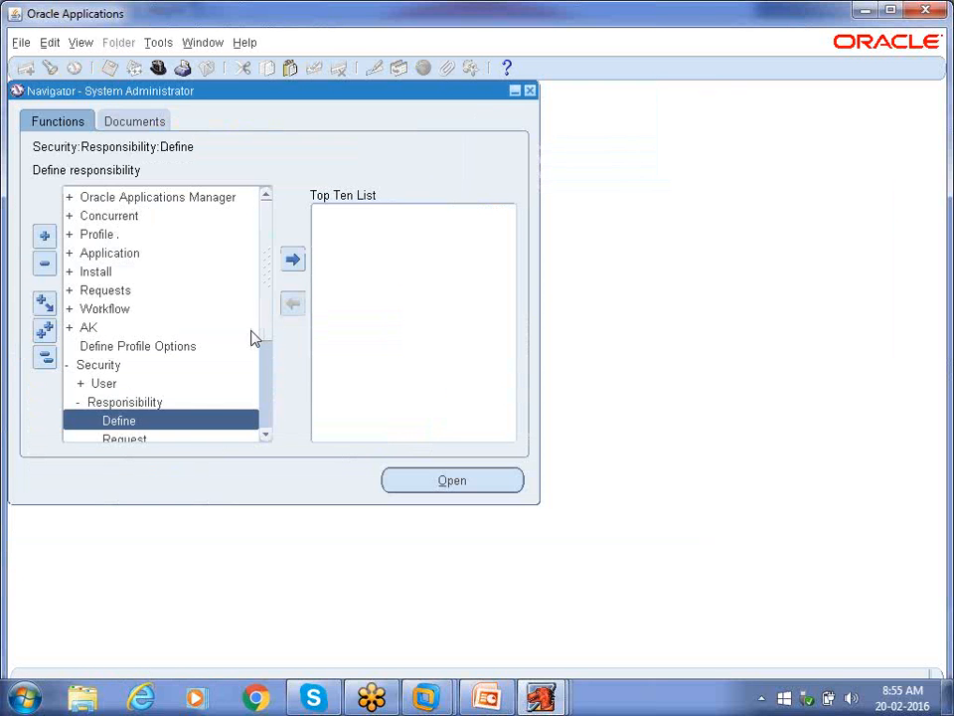
# Collapse the function tree and open the form for defining application users under Security, User
pyautogui.click(44, 360)
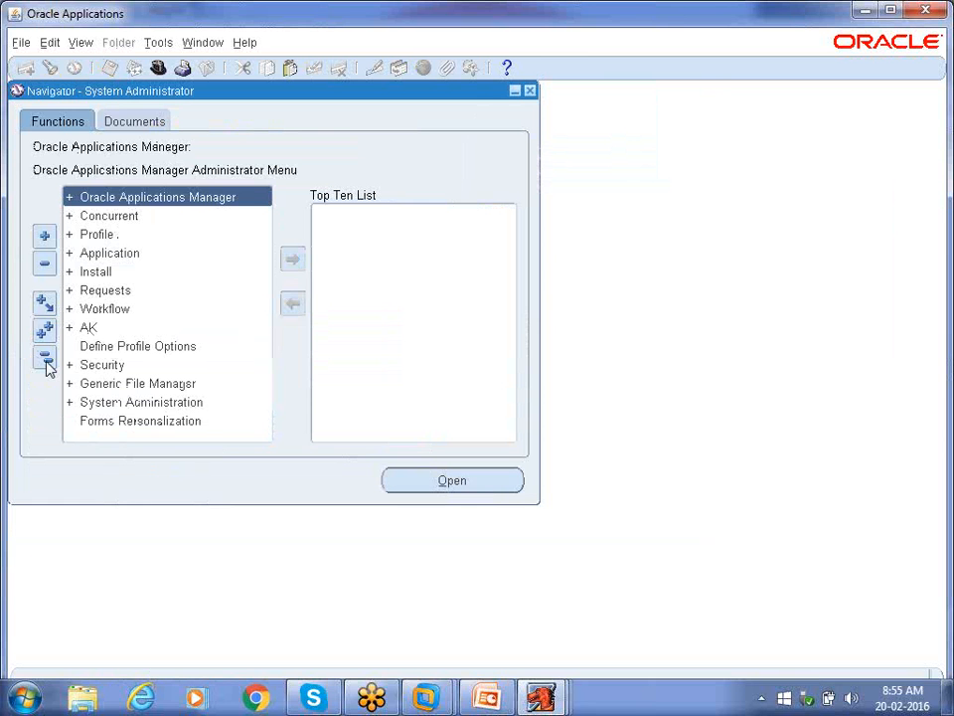
pyautogui.doubleClick(127, 371)
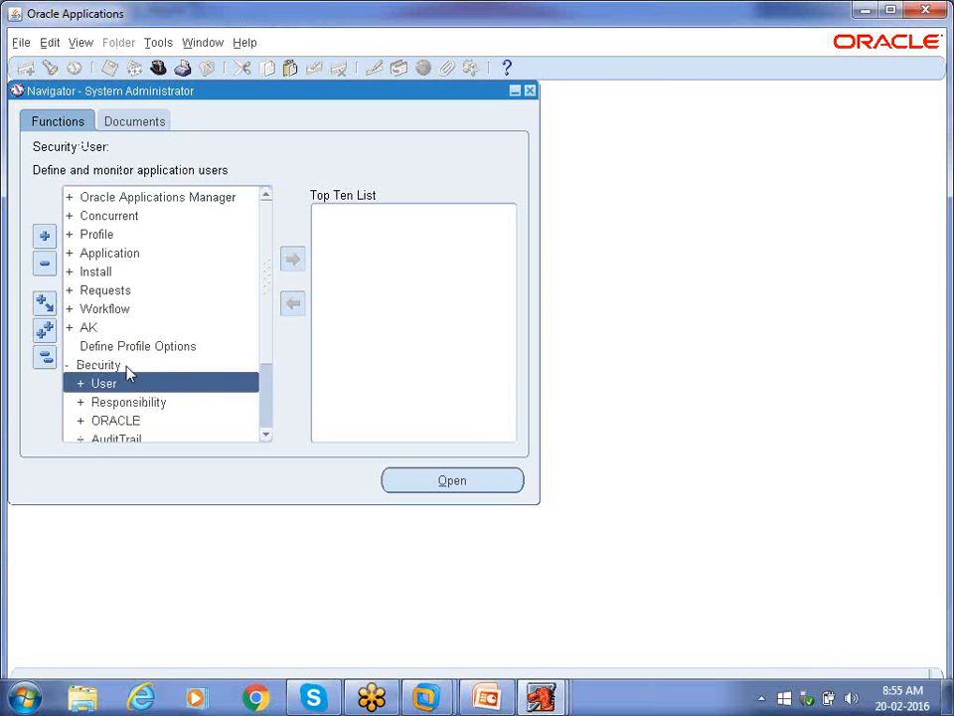
pyautogui.doubleClick(130, 384)
pyautogui.doubleClick(136, 401)
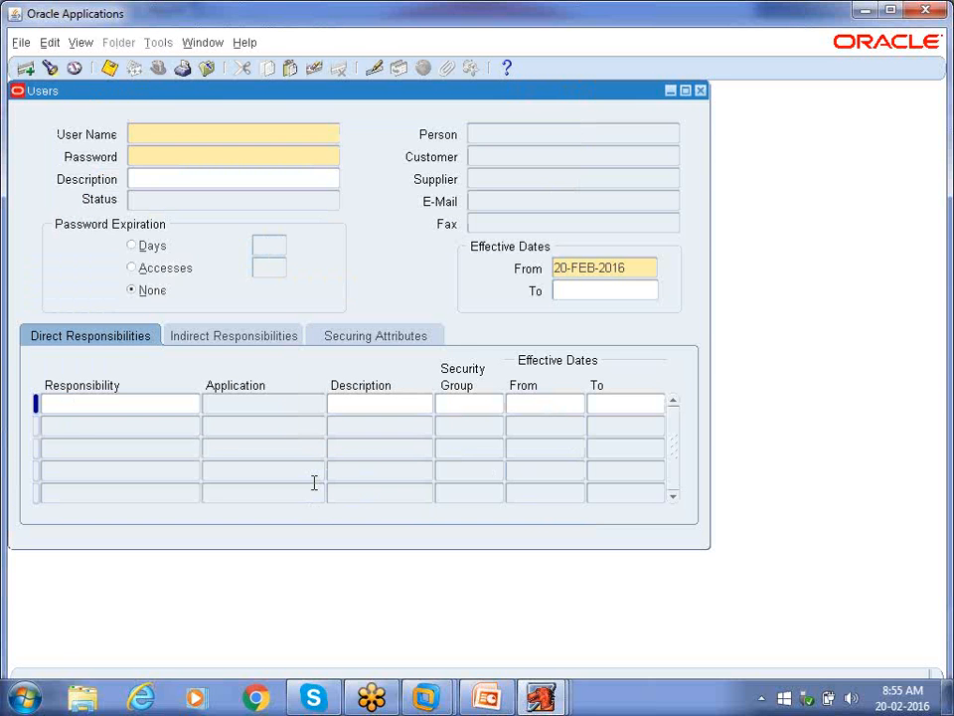
# Query the record of the user account used for this login
pyautogui.press('F11')
pyautogui.write('SZ_RAVI')
pyautogui.hotkey('ctrl', 'F11')
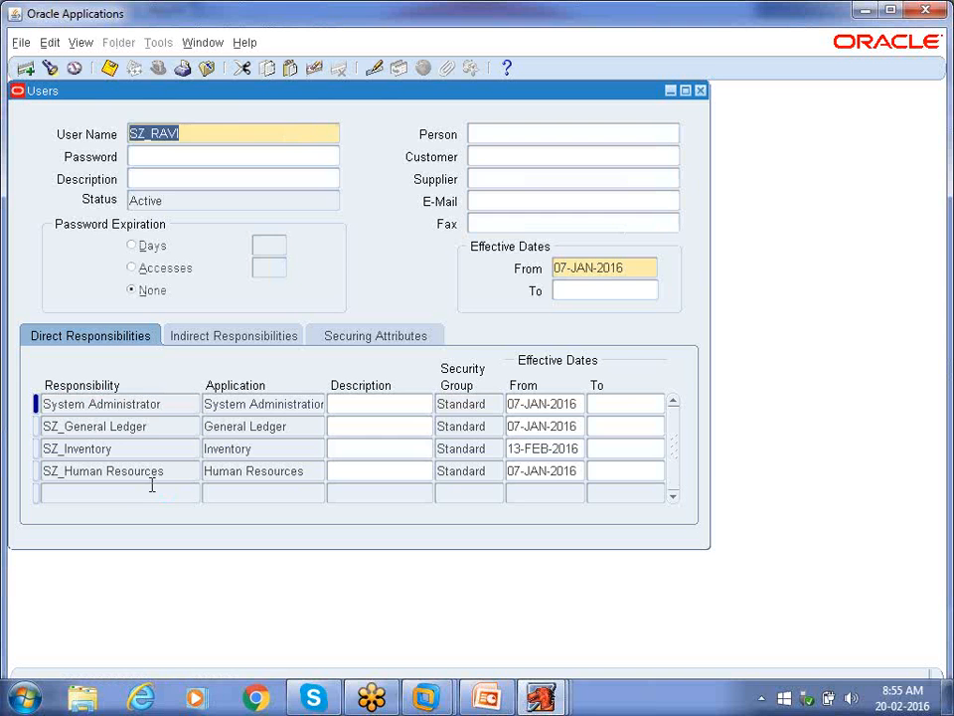
# Add SZ_Bills Of Material to the user's direct responsibilities, save the record and close the form
pyautogui.click(146, 493)
pyautogui.write('Sz_bl')
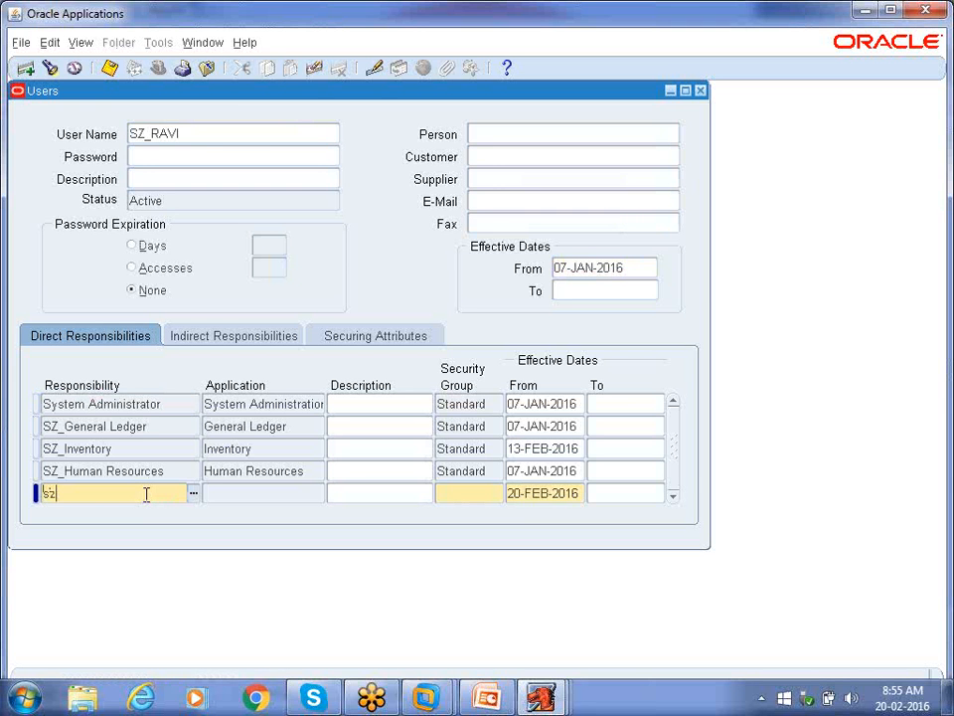
pyautogui.write('lls Of Material')
pyautogui.press('Tab')
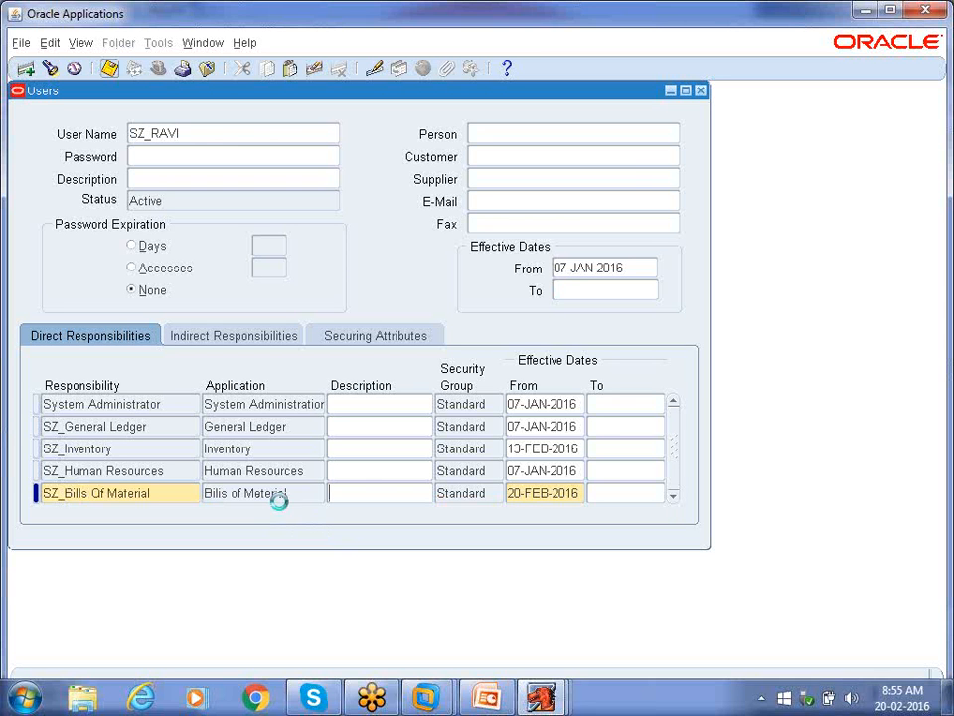
pyautogui.hotkey('ctrl', 's')
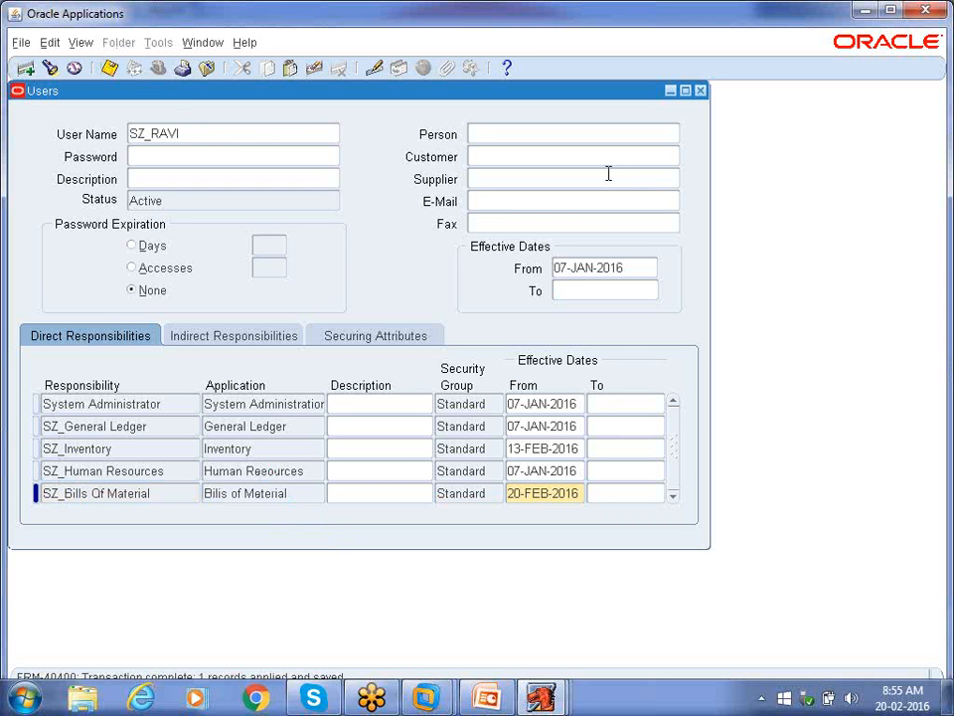
pyautogui.click(701, 91)
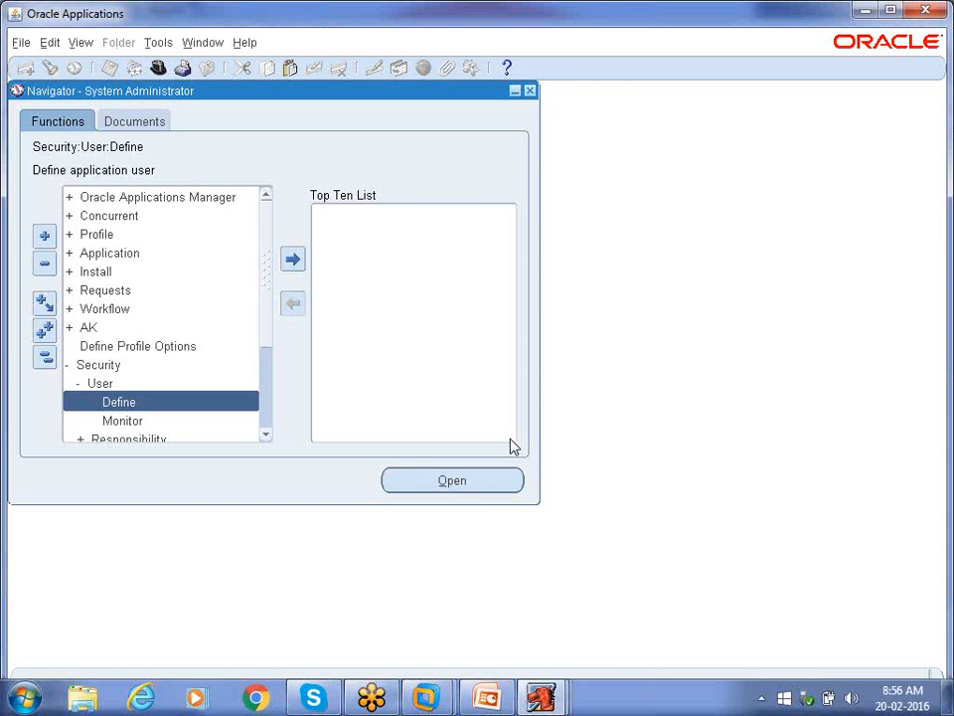
# Open the search for system profile values under Profile, System
pyautogui.press('Up')
pyautogui.press('Up')
pyautogui.press('Up')
pyautogui.press('Up')
pyautogui.press('Up')
pyautogui.press('Up')
pyautogui.press('Up')
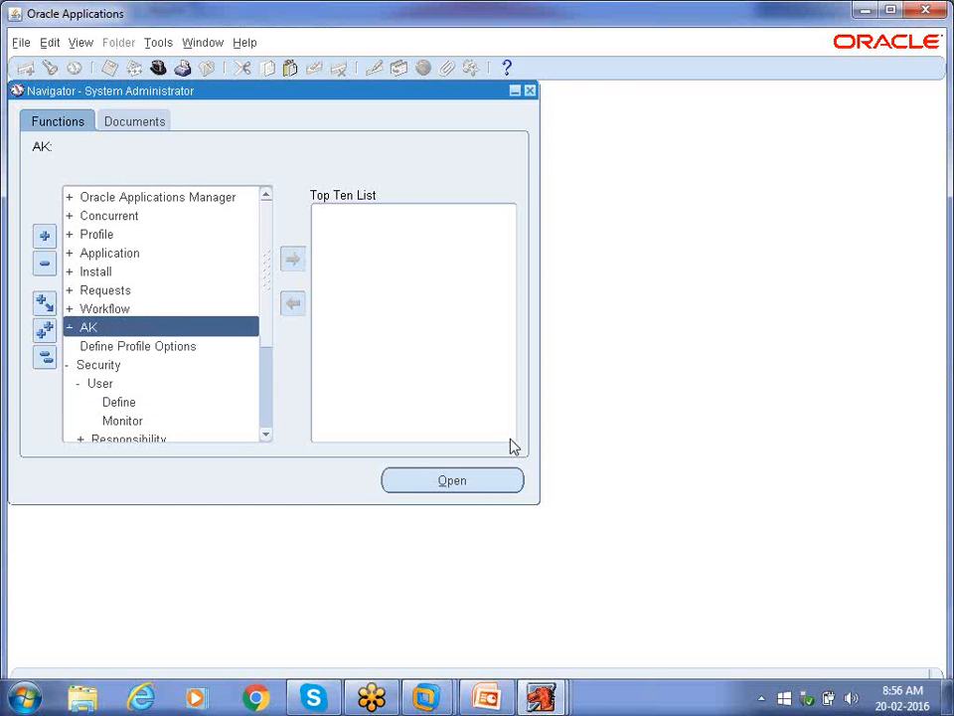
pyautogui.press('Up')
pyautogui.press('Up')
pyautogui.press('Right')
pyautogui.press('Down')
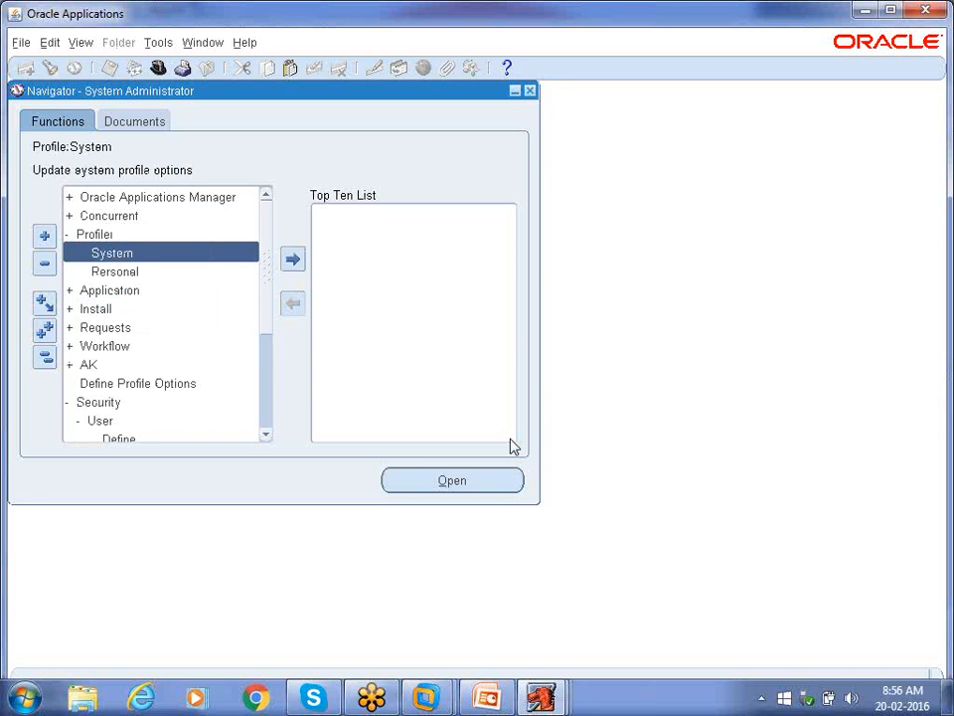
pyautogui.doubleClick(136, 251)
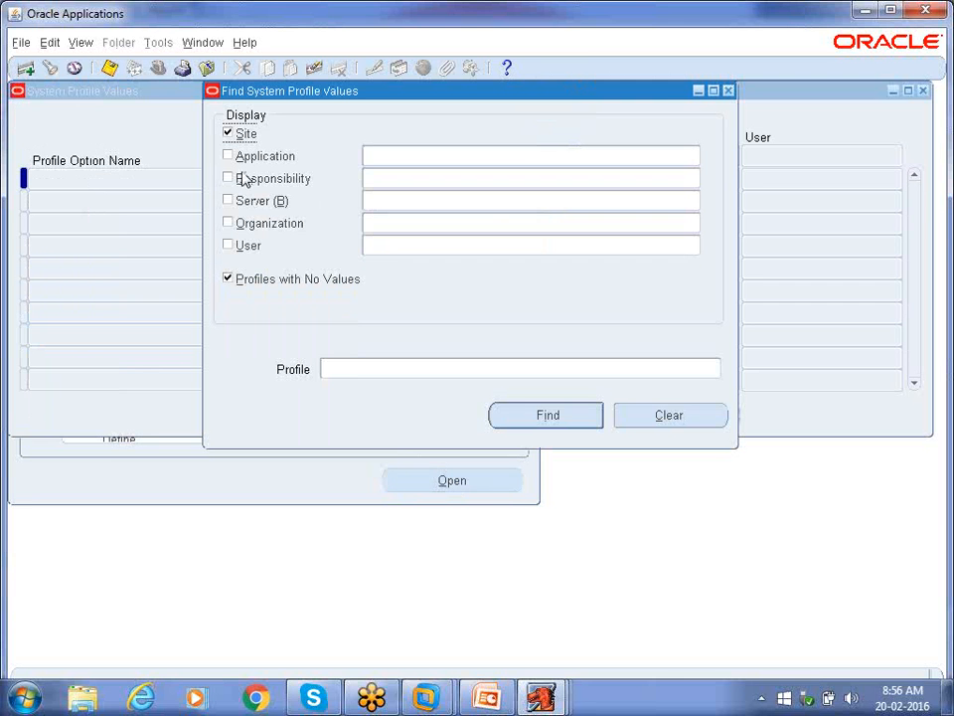
# Include the responsibility level in the profile search and set it to SZ_Bills Of Material
pyautogui.click(237, 179)
pyautogui.click(418, 189)
pyautogui.write('sz_bill')
pyautogui.press('Tab')
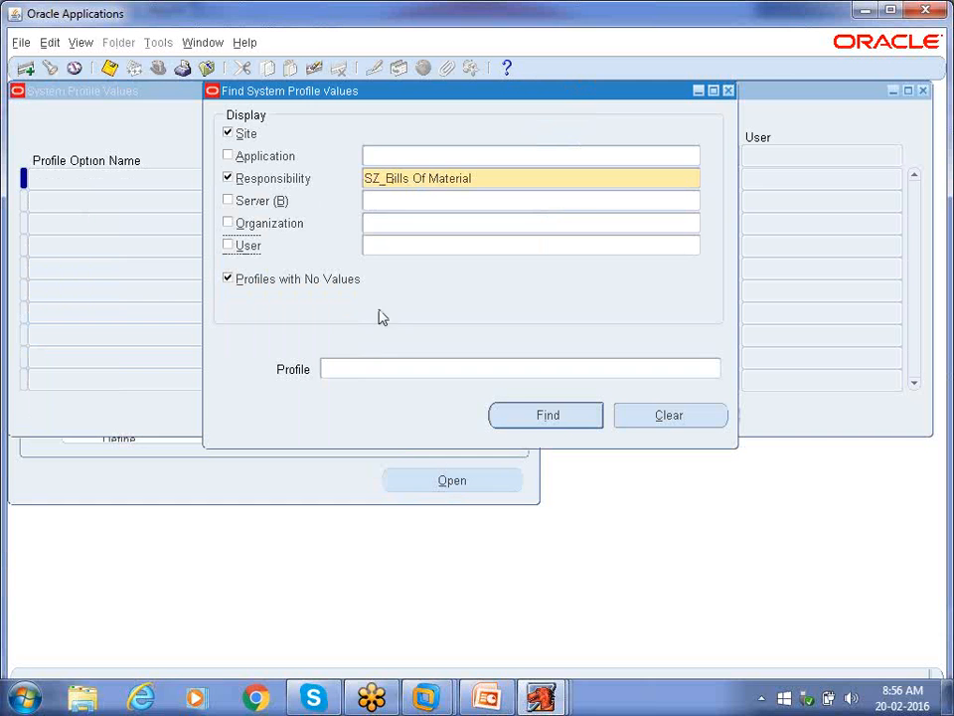
# Search for the business group profile options with the pattern HR%Busi%Grou%
pyautogui.click(351, 369)
pyautogui.write('HR')
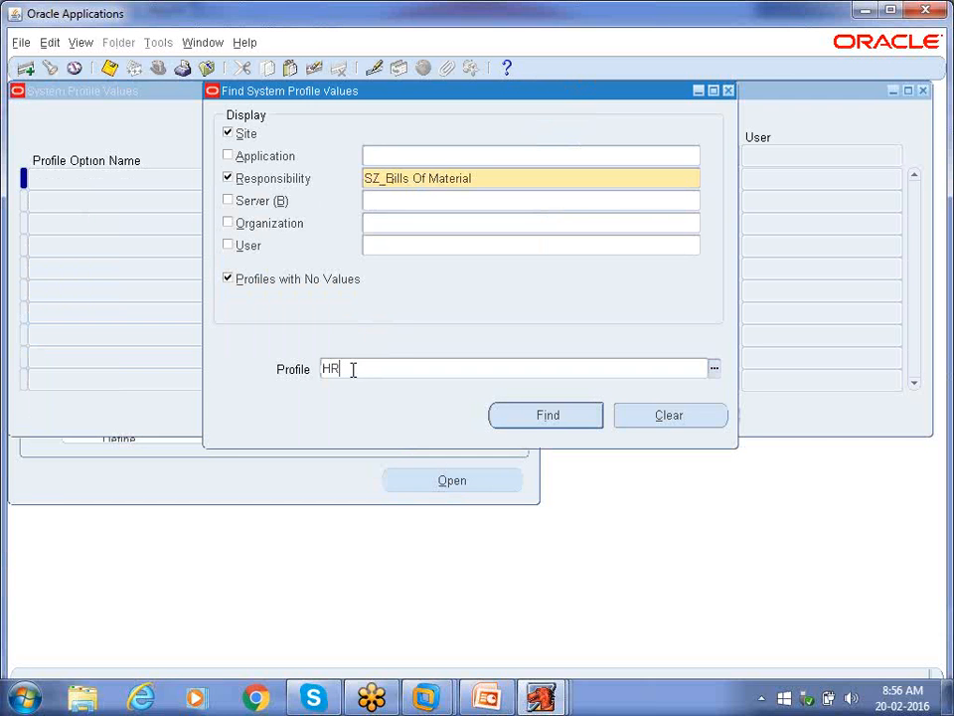
pyautogui.write('%Busi%Grou%')
pyautogui.click(559, 425)
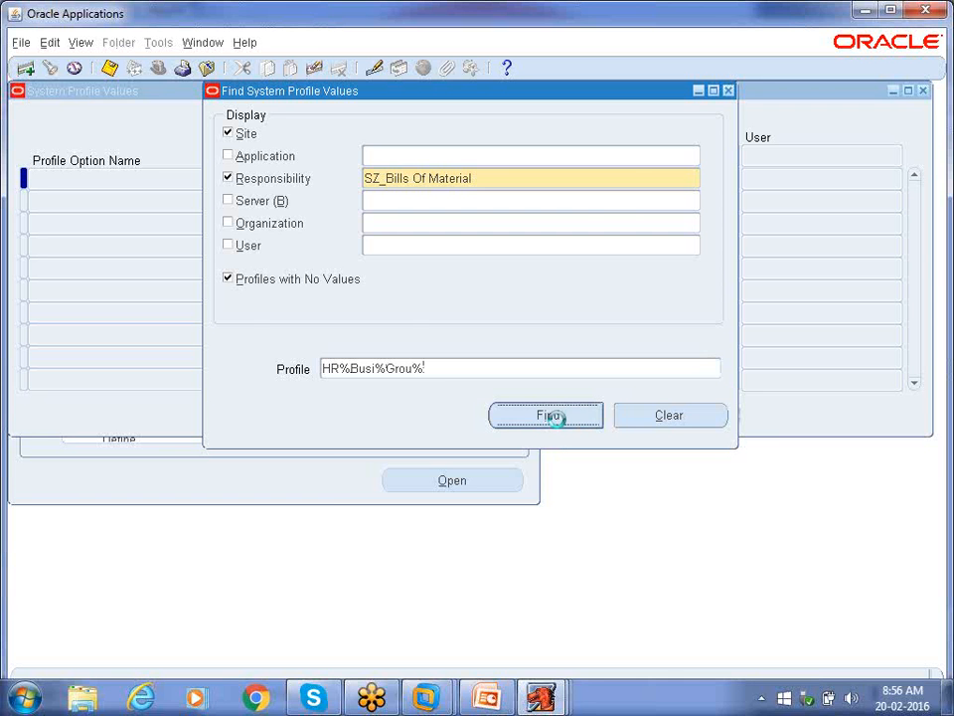
# Set HR:Business Group to SZ_Indaia Business Group at responsibility level, save the value and close the form
pyautogui.click(626, 202)
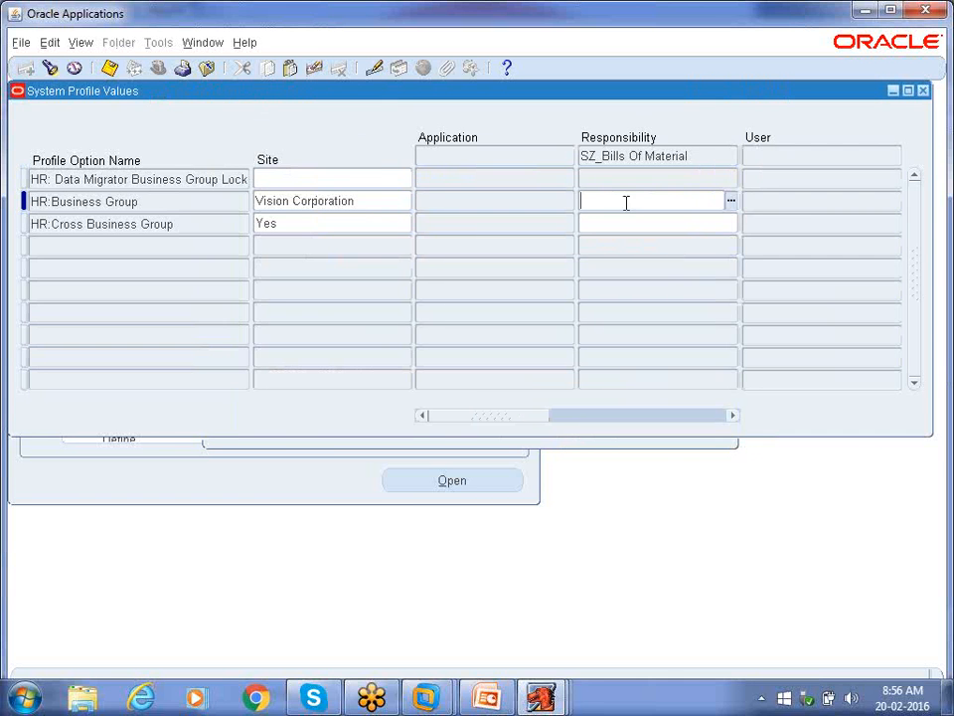
pyautogui.click(731, 203)
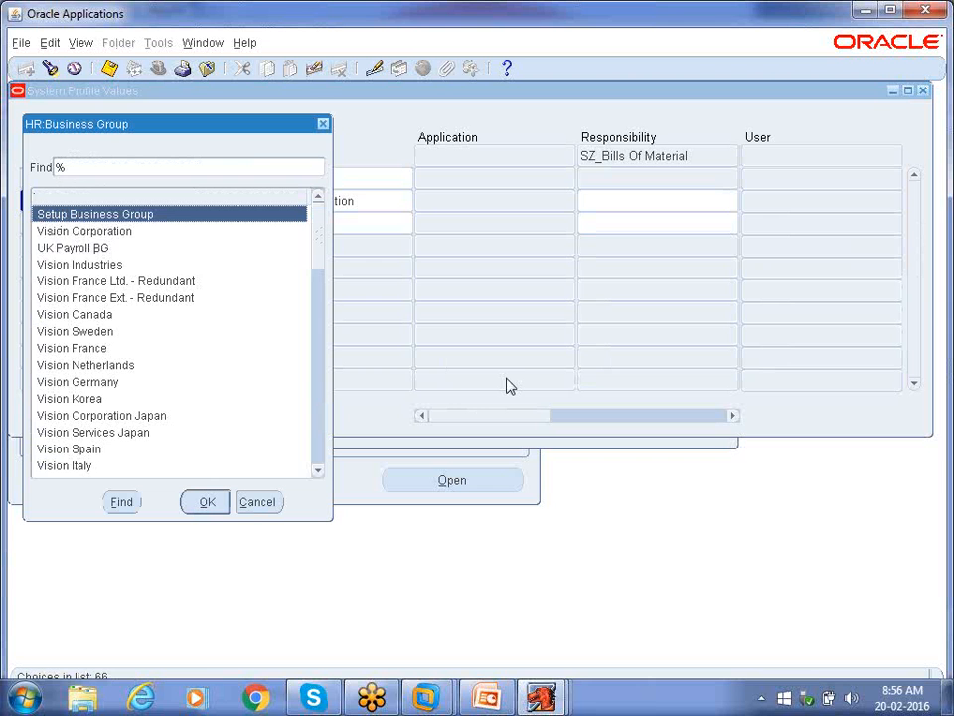
pyautogui.write('s')
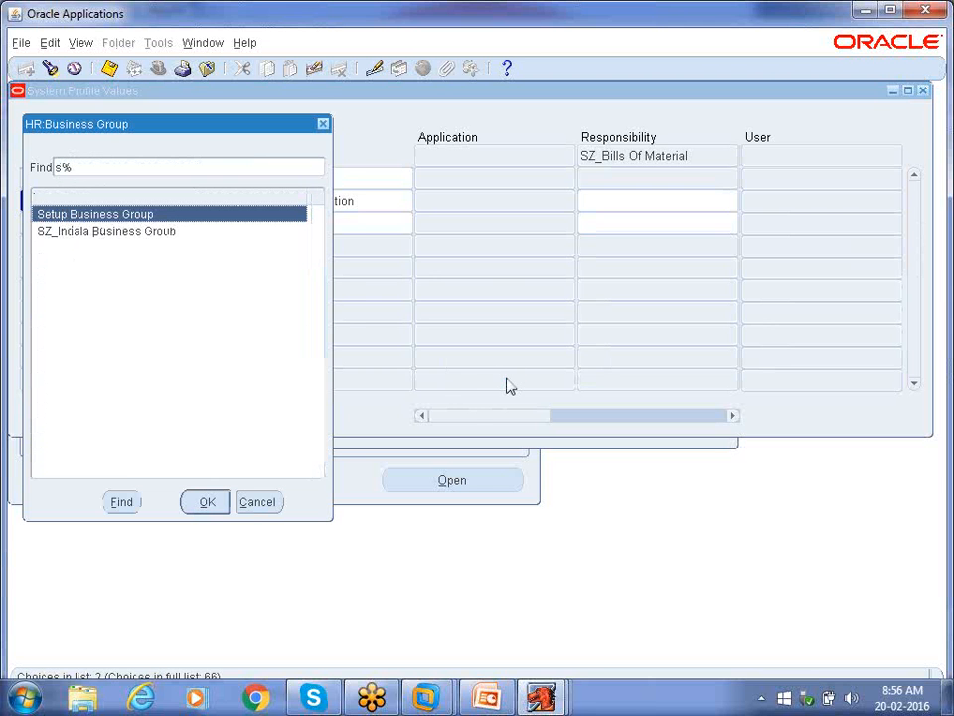
pyautogui.press('Down')
pyautogui.press('Return')
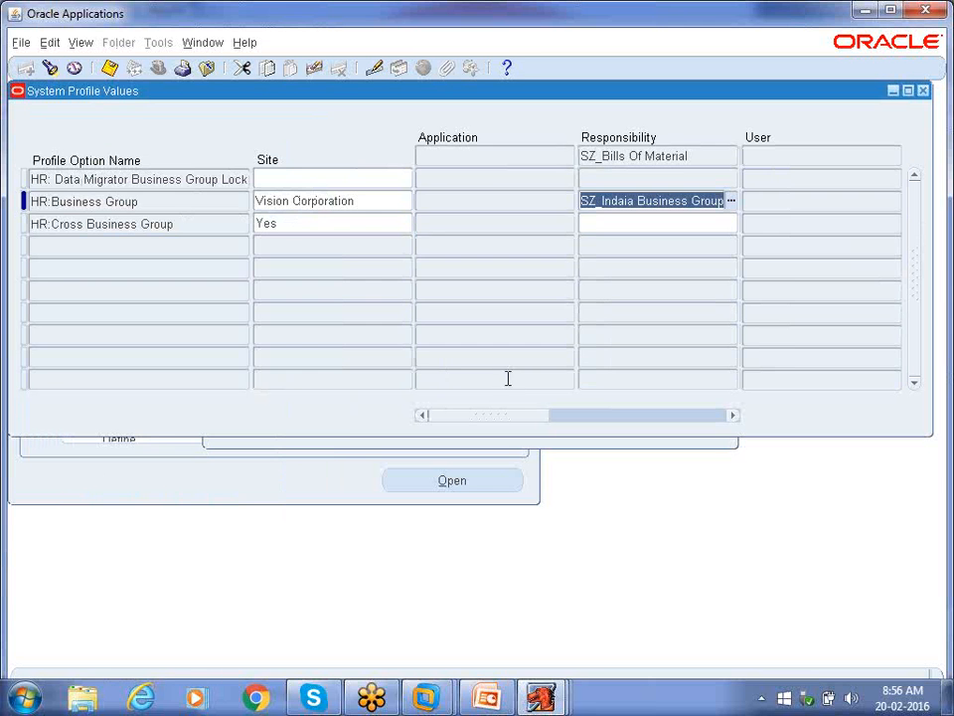
pyautogui.click(75, 69)
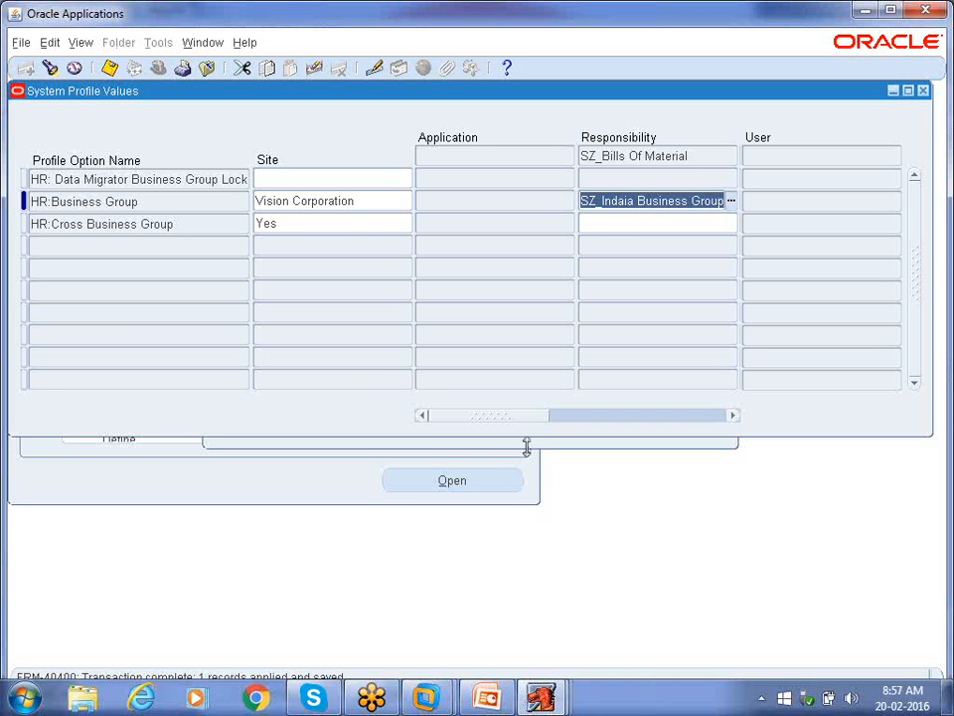
pyautogui.click(924, 91)
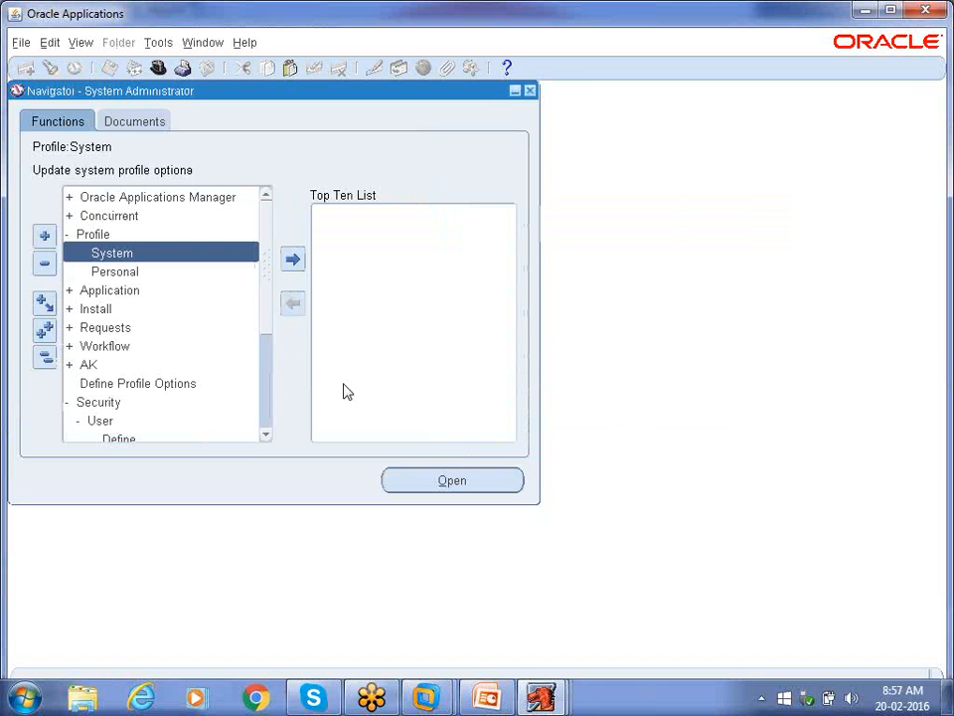
# Reopen the system profile search and include the responsibility level for SZ_Bills Of Material
pyautogui.doubleClick(140, 253)
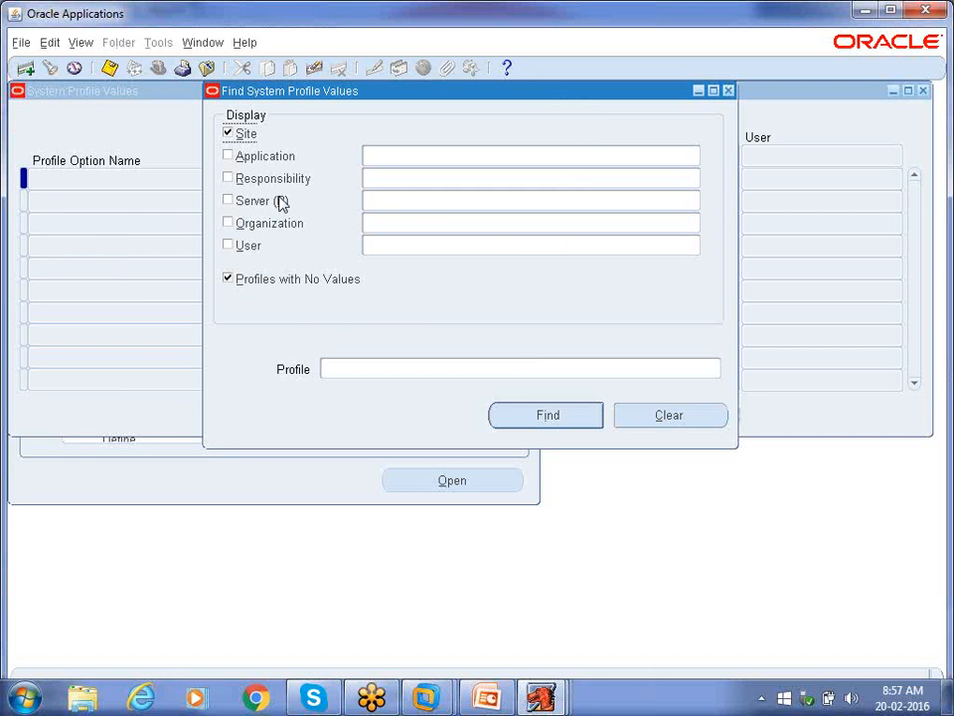
pyautogui.click(267, 182)
pyautogui.write('sy')
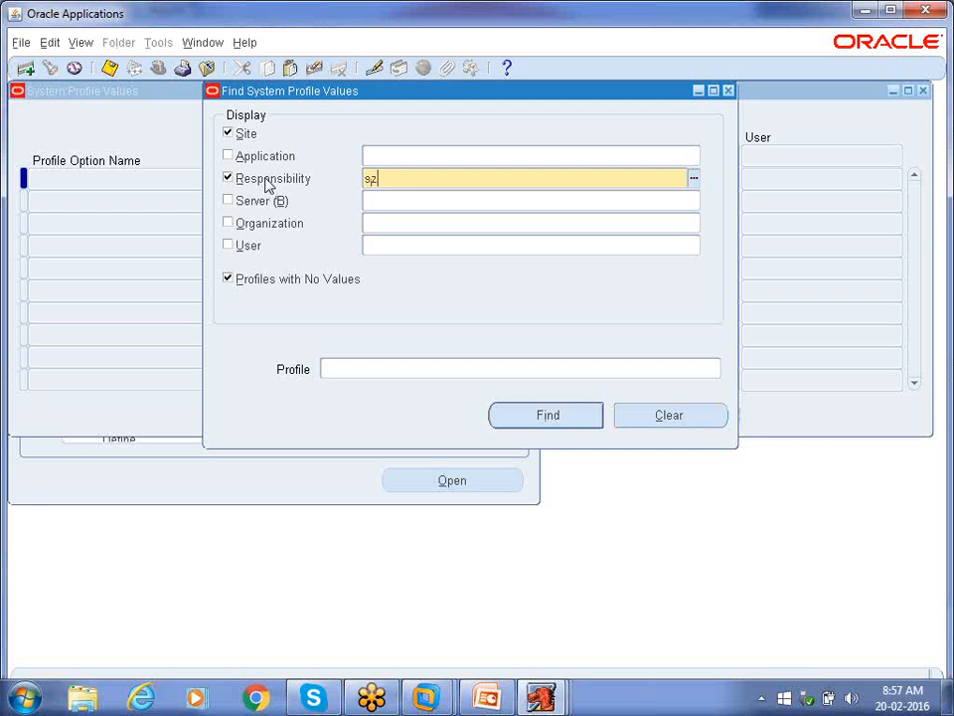
pyautogui.write('_bi')
pyautogui.press('Tab')
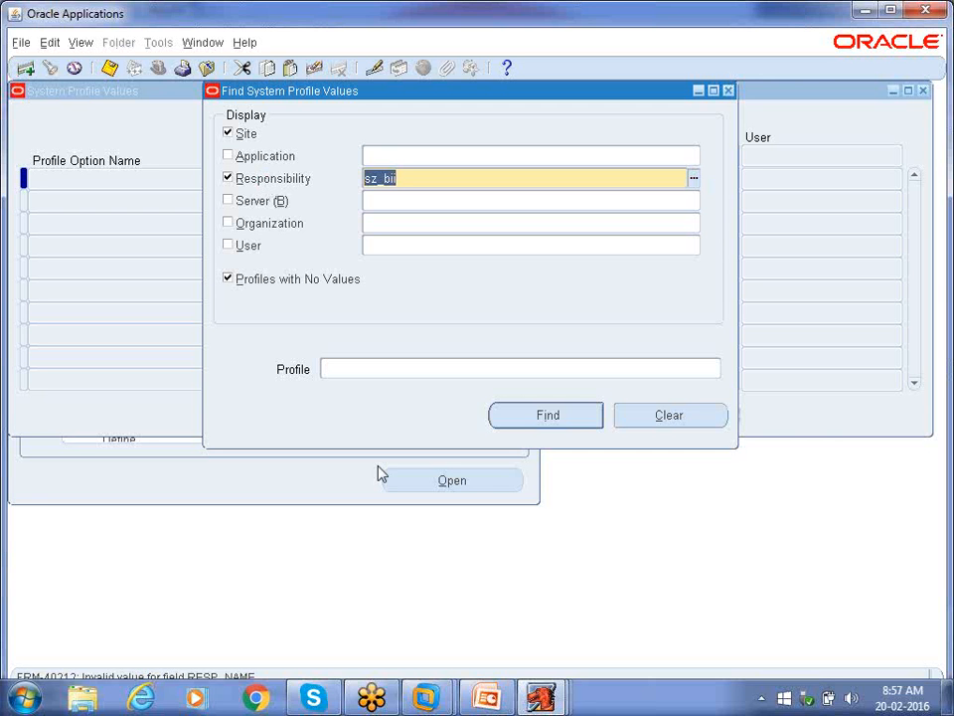
pyautogui.press('Tab')
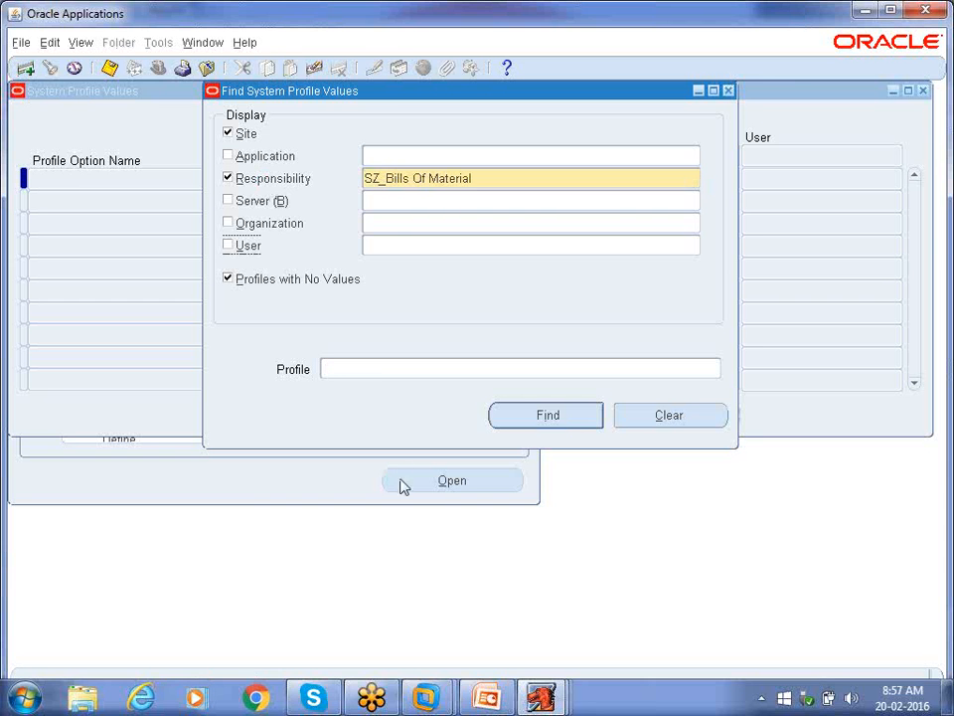
# Search for the HR security profile option with the pattern hr%sec%pro%
pyautogui.click(364, 355)
pyautogui.write('hr%')
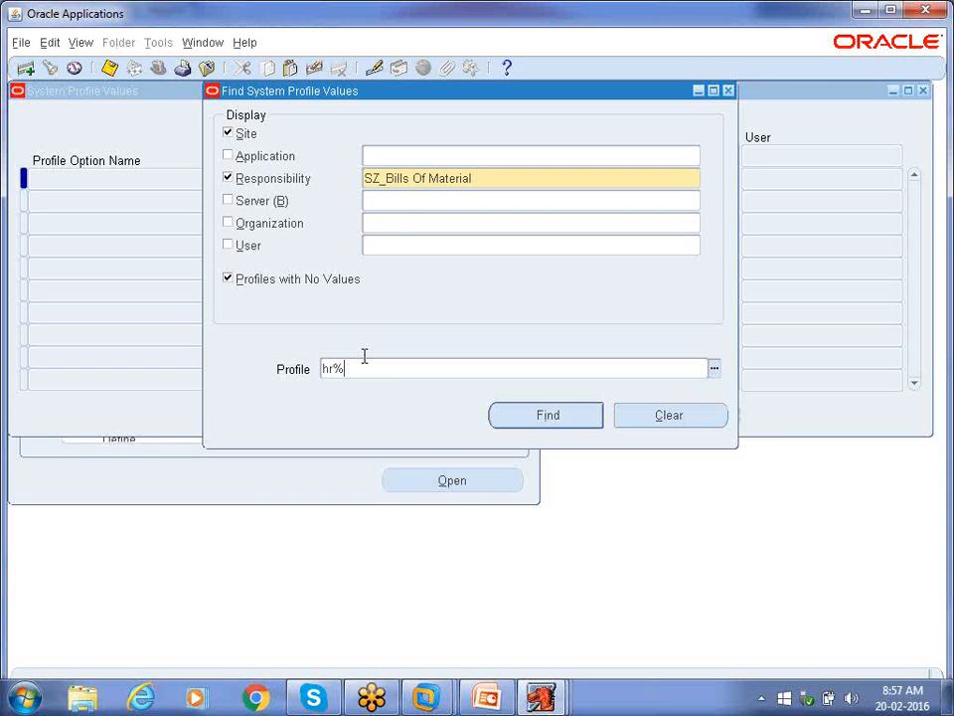
pyautogui.write('sec%proR')
pyautogui.press('BackSpace')
pyautogui.write('%')
pyautogui.press('Return')
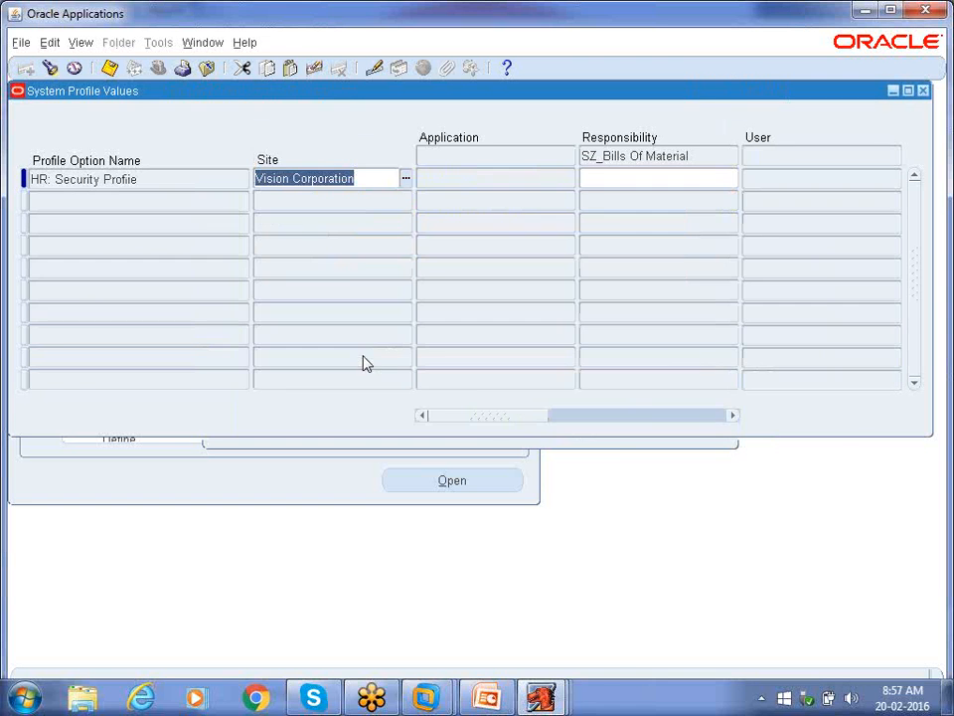
# Set HR: Security Profile to SZ_Indaia Business Group at responsibility level, save the value and close the form
pyautogui.click(716, 177)
pyautogui.click(729, 180)
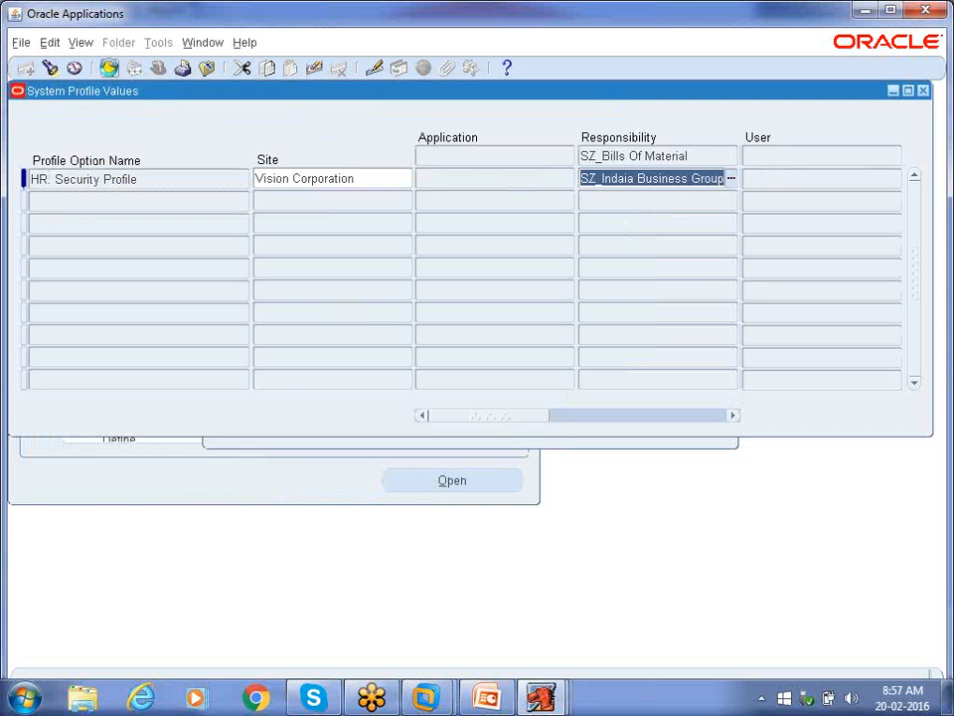
pyautogui.click(109, 68)
pyautogui.click(634, 179)
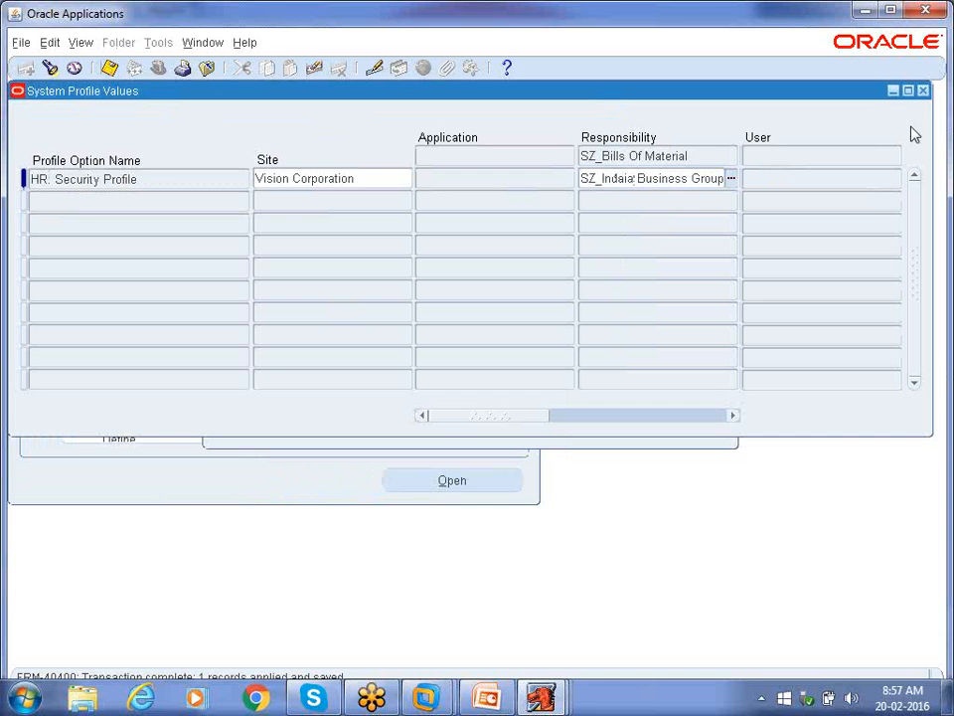
pyautogui.click(923, 92)
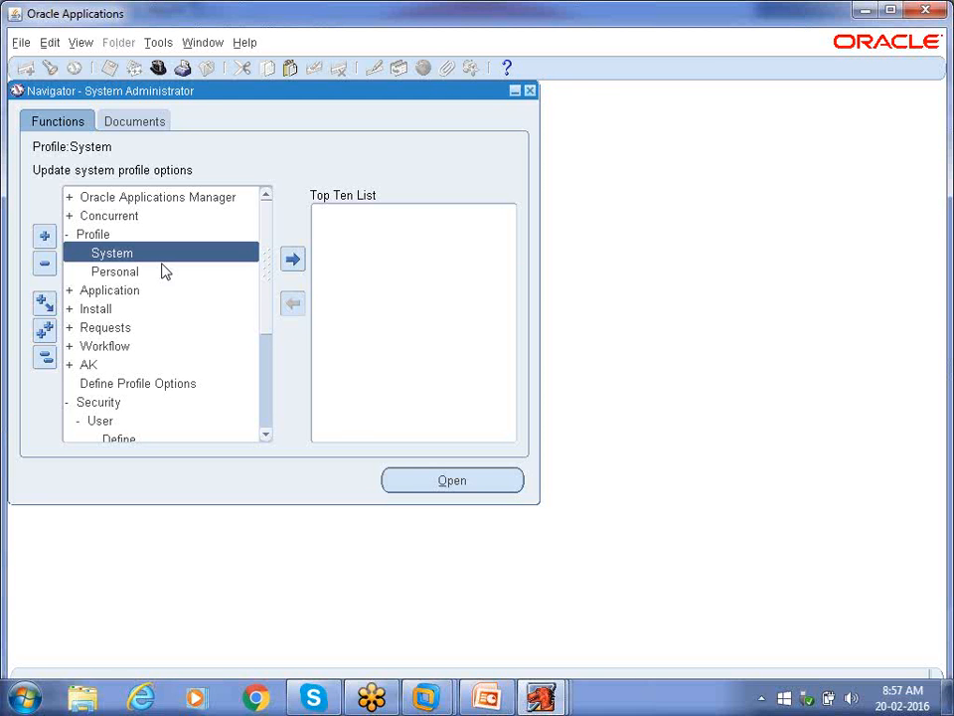
# Reopen the system profile search and include the responsibility level
pyautogui.doubleClick(116, 253)
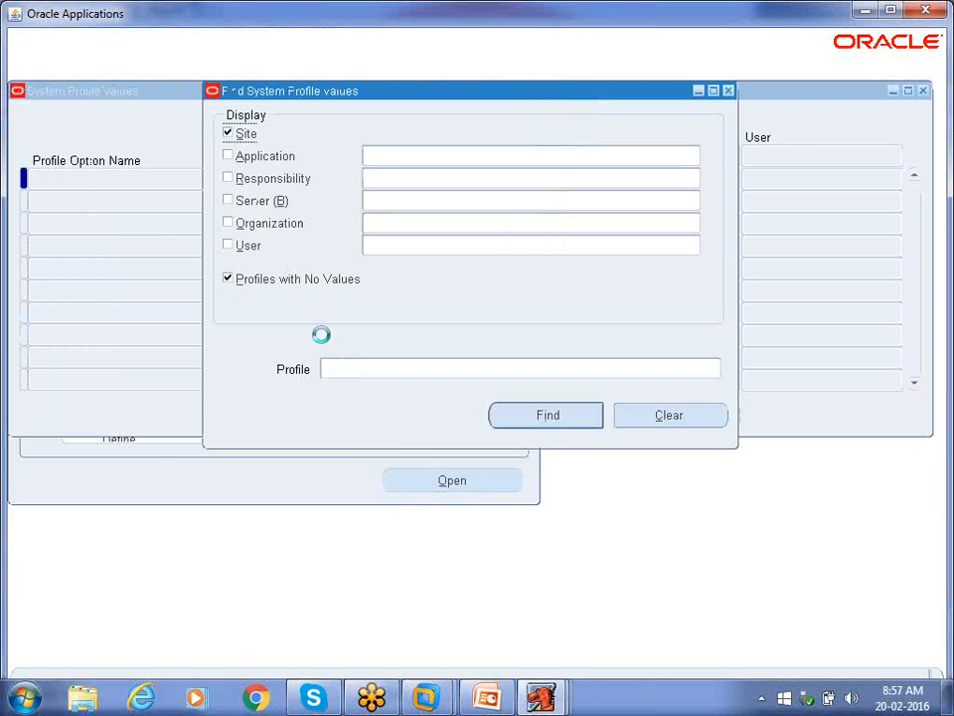
pyautogui.click(255, 180)
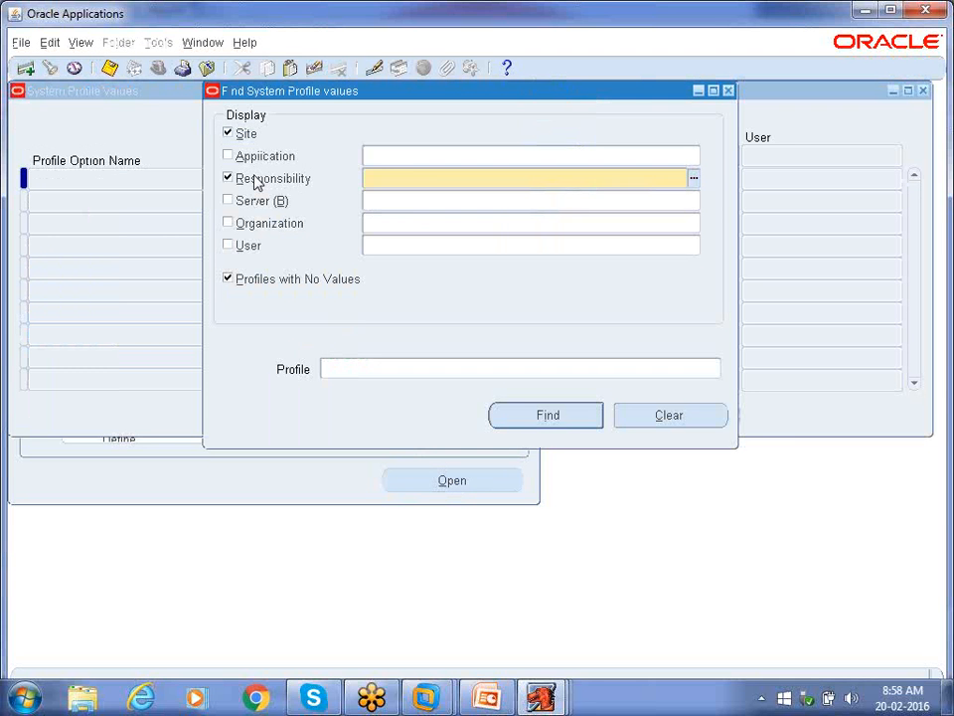
pyautogui.write('hr%prose%bu')
pyautogui.press('BackSpace')
pyautogui.press('BackSpace')
pyautogui.press('BackSpace')
pyautogui.press('BackSpace')
pyautogui.press('BackSpace')
pyautogui.press('BackSpace')
pyautogui.press('BackSpace')
pyautogui.press('BackSpace')
pyautogui.press('BackSpace')
pyautogui.press('BackSpace')
pyautogui.press('BackSpace')
# Set the responsibility to SZ_Bills Of Material and search for profile options matching hr%cross%busi%
pyautogui.write('sz_bil')
pyautogui.press('Tab')
pyautogui.click(342, 367)
pyautogui.write('hr')
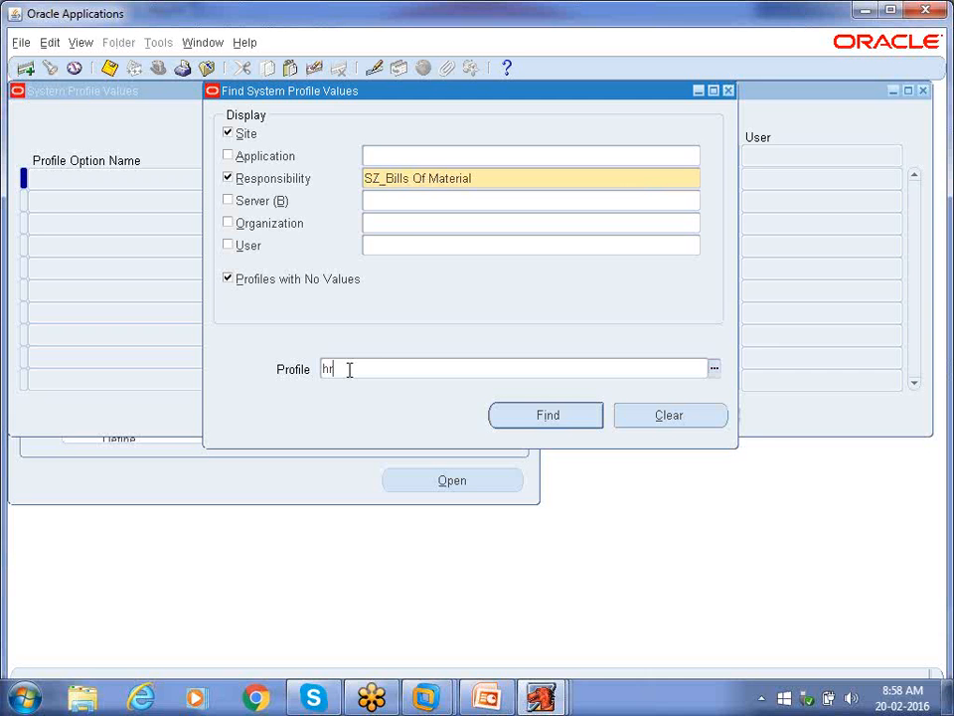
pyautogui.write('%cross%busi%')
pyautogui.press('Return')
# Set HR:Cross Business Group to No at responsibility level, save the value and close the form
pyautogui.click(677, 181)
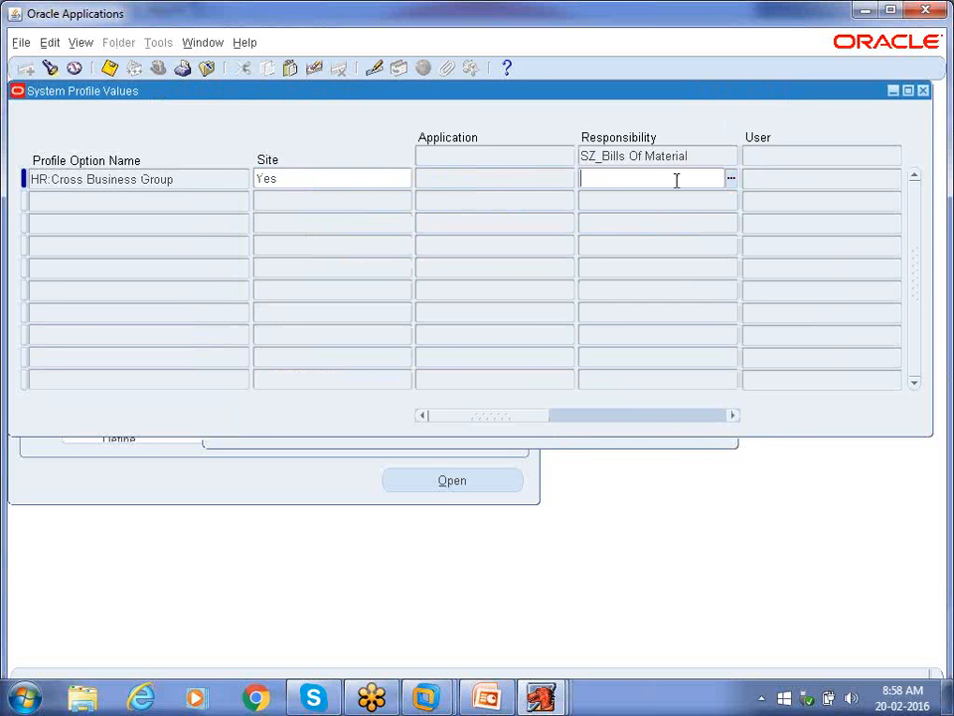
pyautogui.click(731, 180)
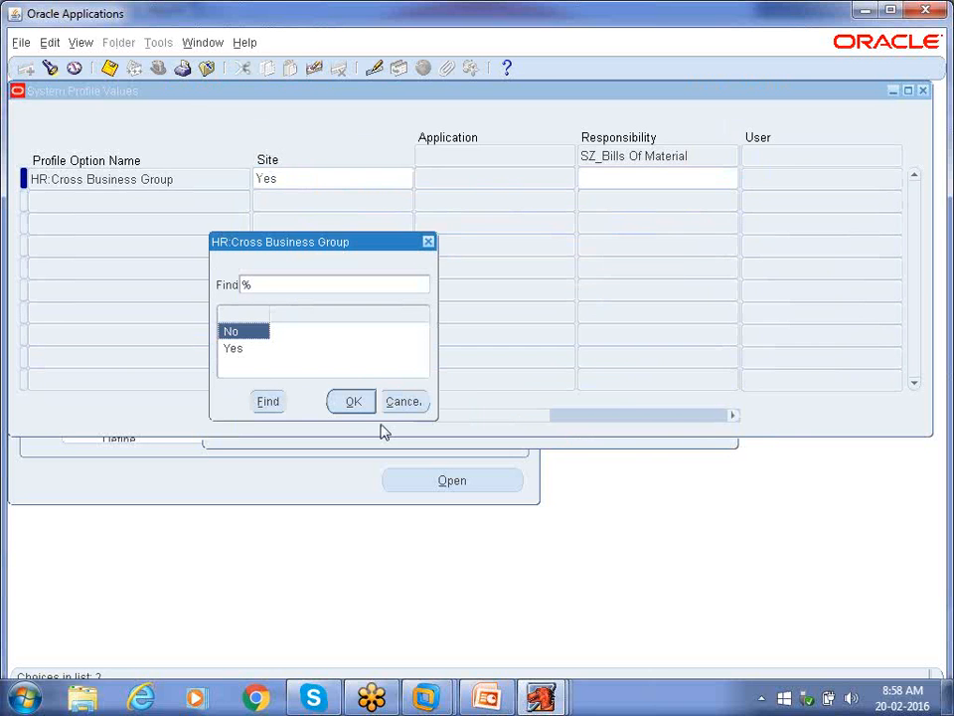
pyautogui.click(356, 403)
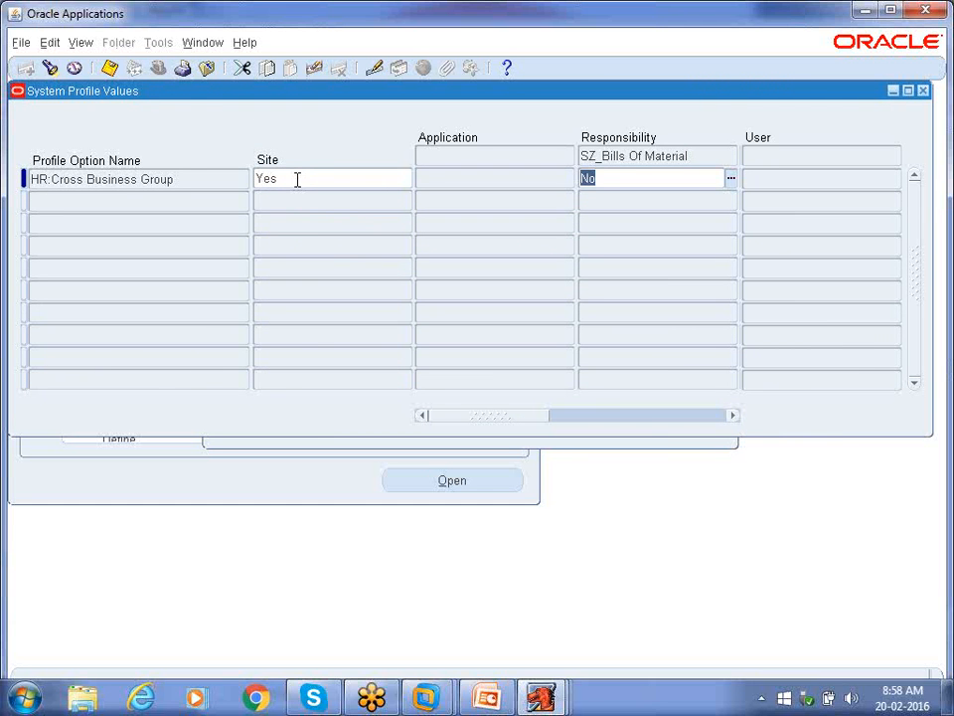
pyautogui.click(109, 68)
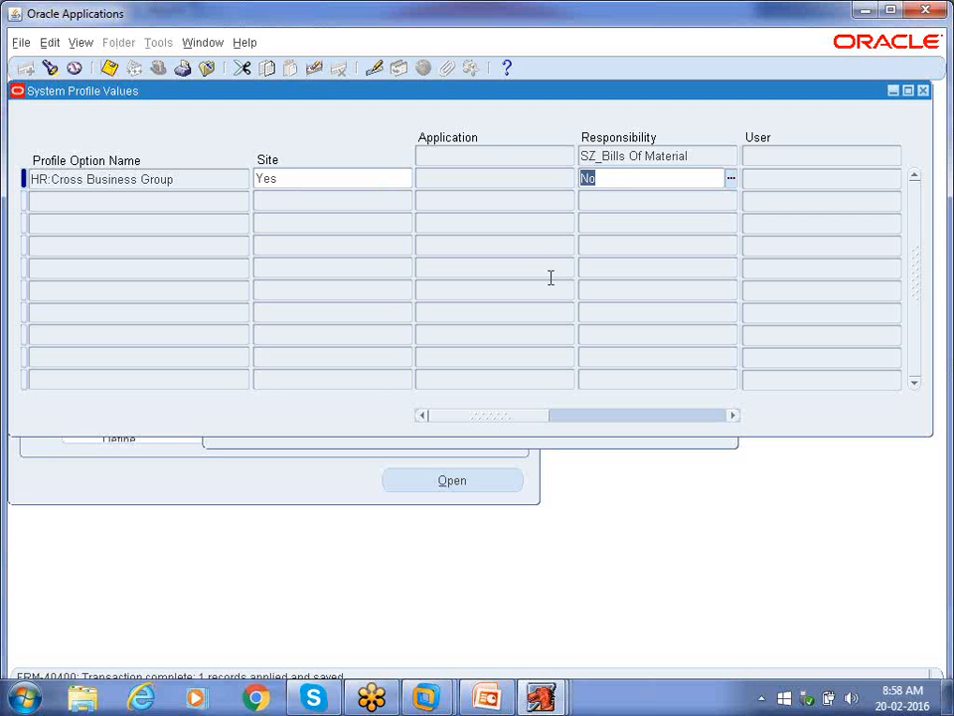
pyautogui.click(924, 90)
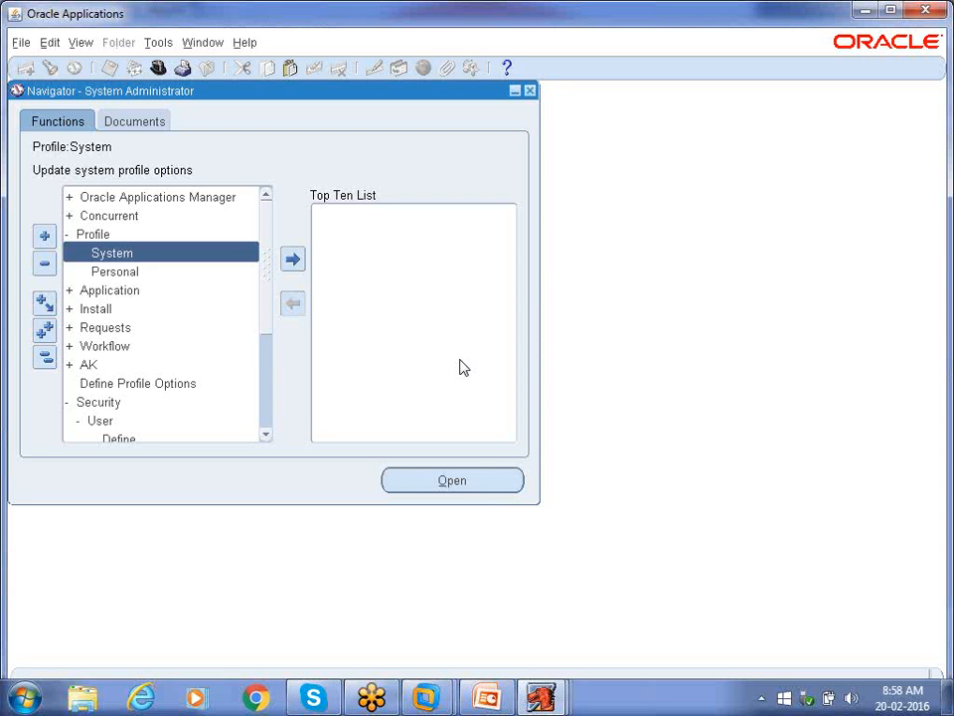
# Collapse the navigator tree and switch to the SZ_Bills Of Material responsibility
pyautogui.click(44, 356)
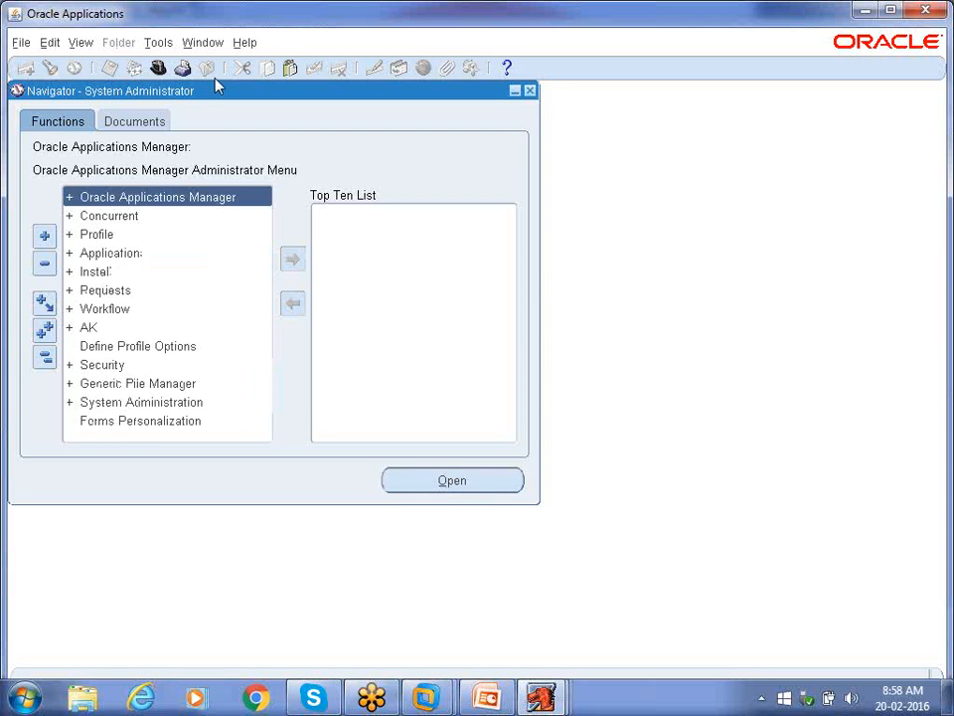
pyautogui.click(157, 68)
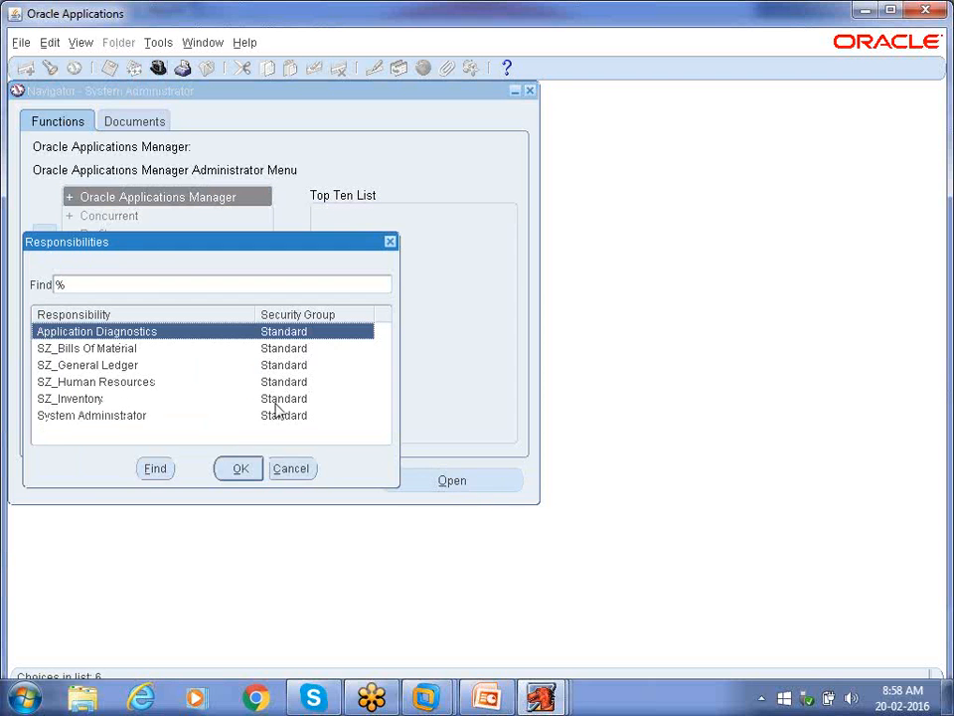
pyautogui.click(125, 358)
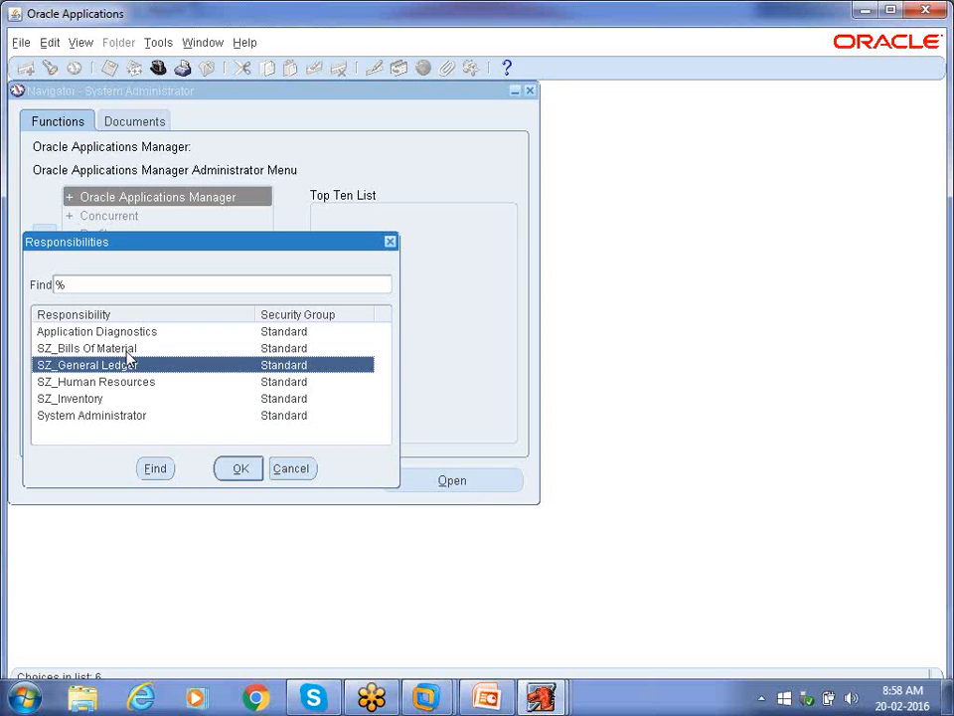
pyautogui.click(125, 352)
pyautogui.click(238, 466)
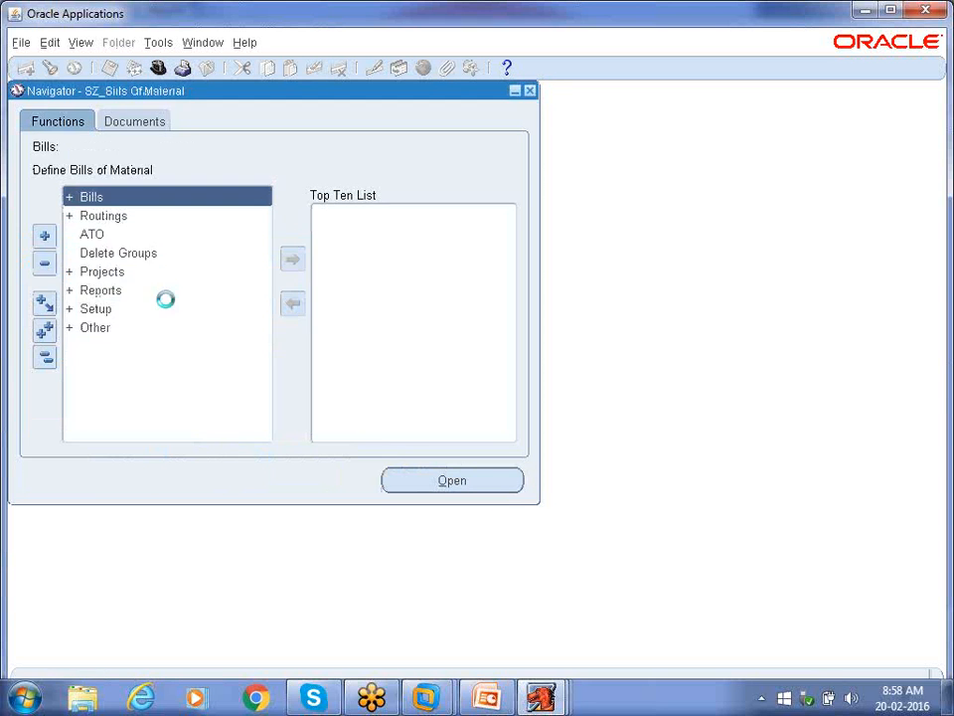
pyautogui.doubleClick(109, 311)
pyautogui.doubleClick(124, 328)
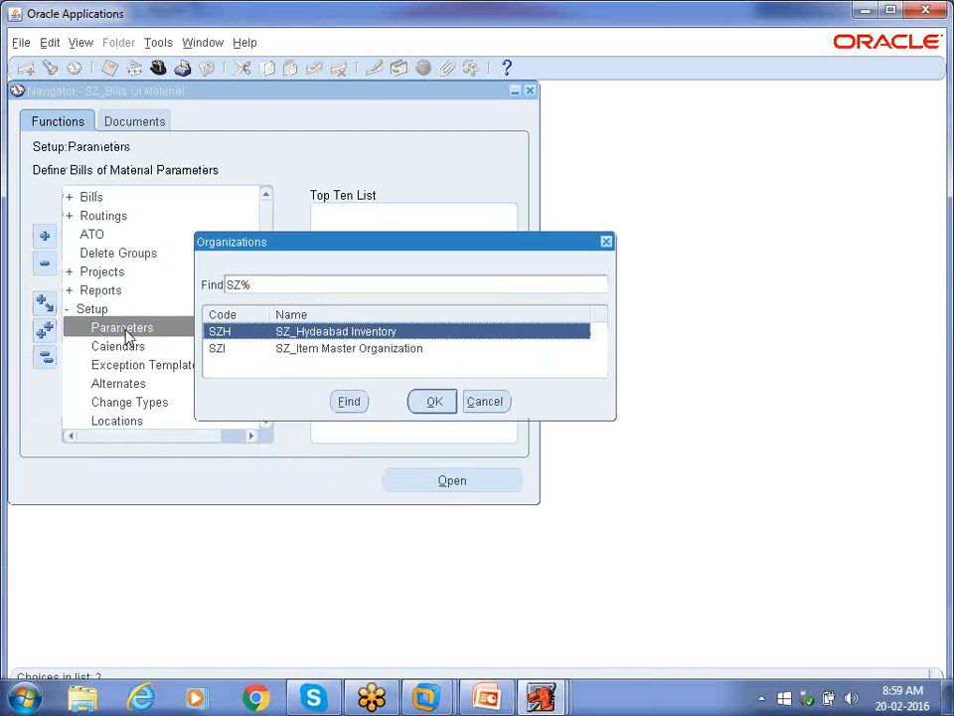
pyautogui.click(486, 403)
pyautogui.click(46, 357)
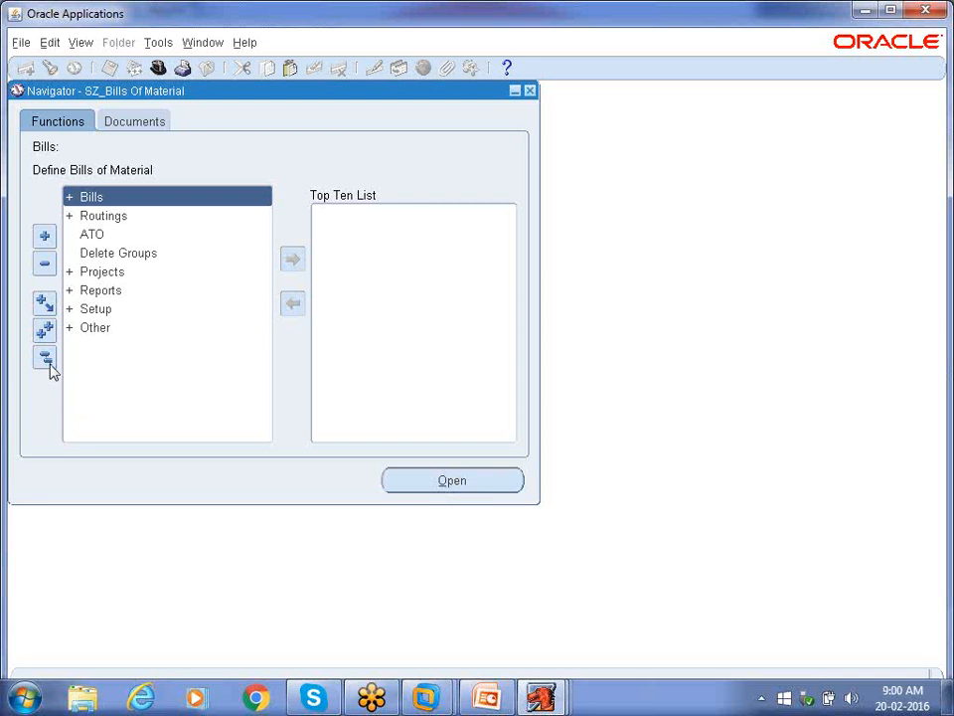
# Open the Bills of Material parameters from the Setup functions
pyautogui.doubleClick(109, 310)
pyautogui.click(143, 332)
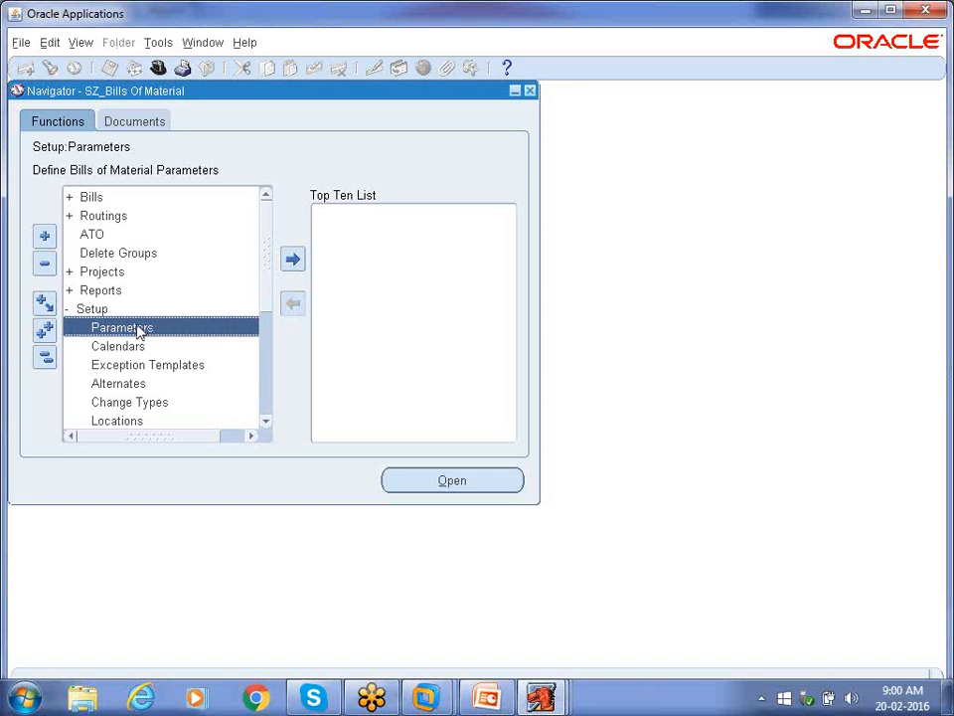
pyautogui.doubleClick(137, 330)
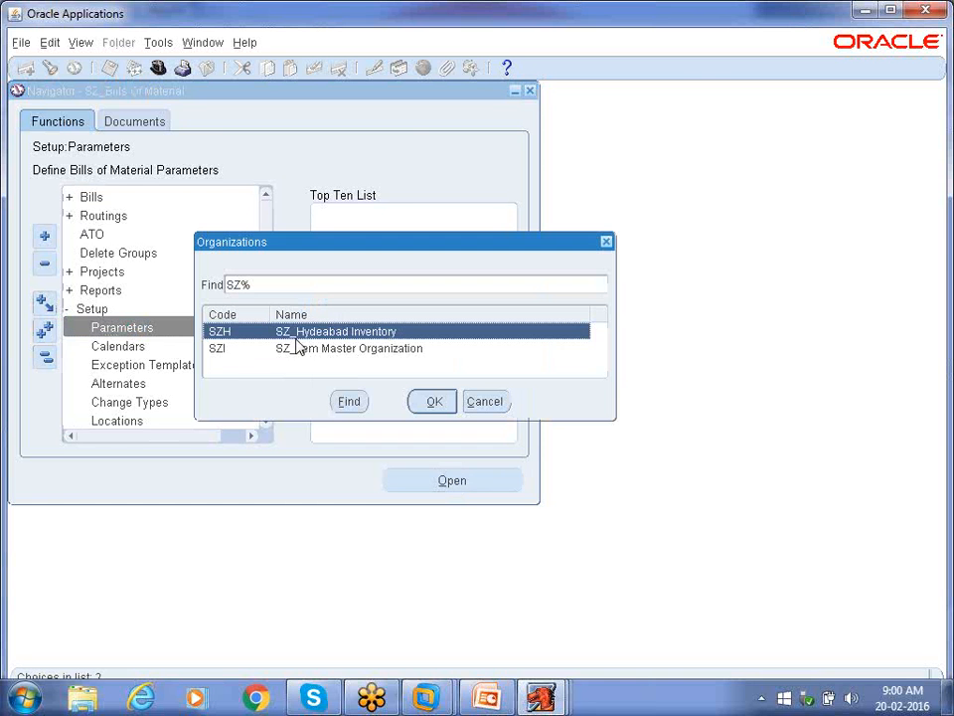
# Choose organization SZH, SZ_Hydeabad Inventory, for the Bills of Material parameters
pyautogui.click(229, 352)
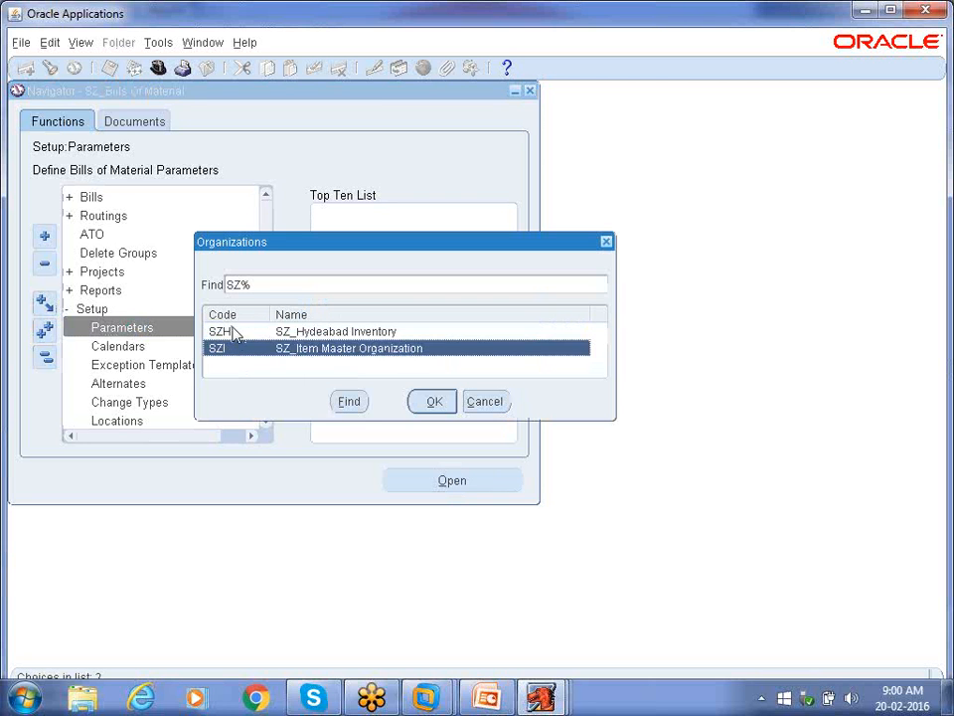
pyautogui.click(234, 332)
pyautogui.click(362, 412)
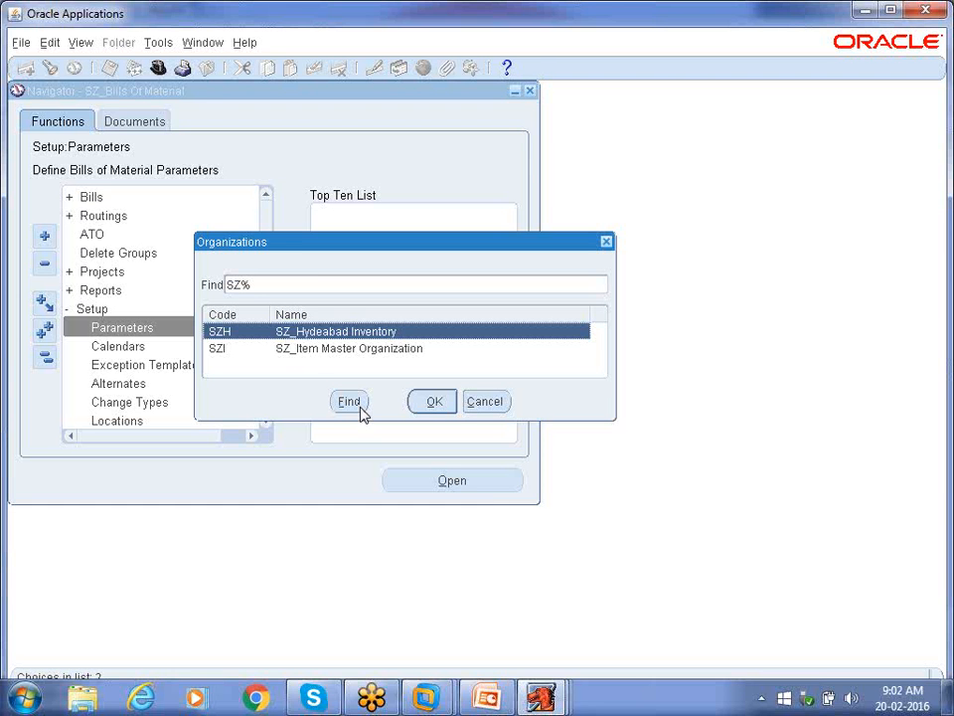
pyautogui.click(307, 354)
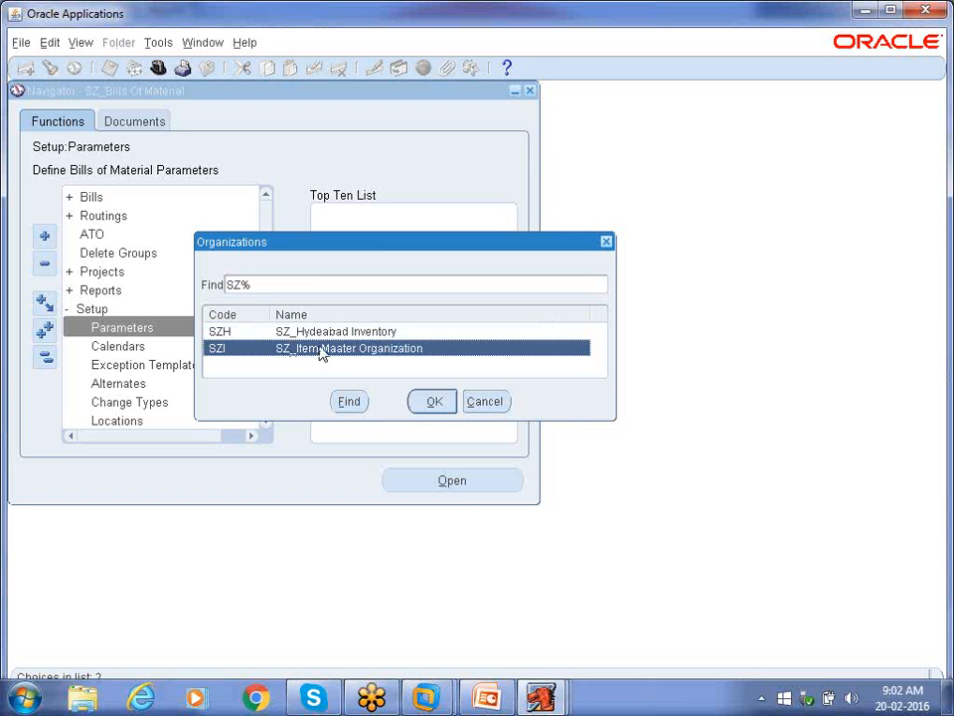
pyautogui.click(316, 336)
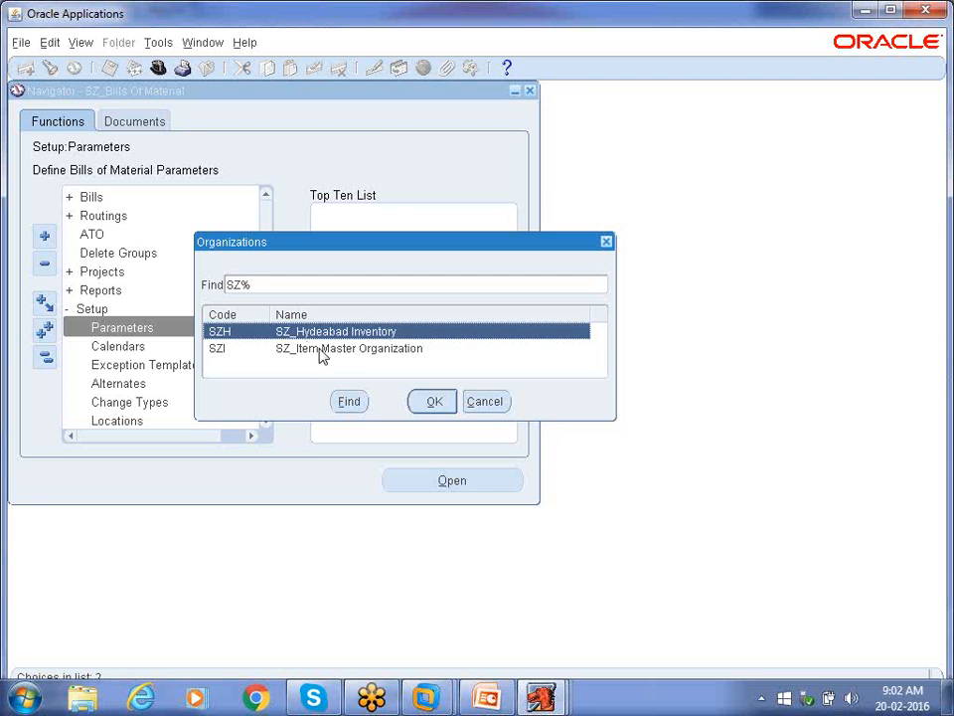
pyautogui.click(338, 350)
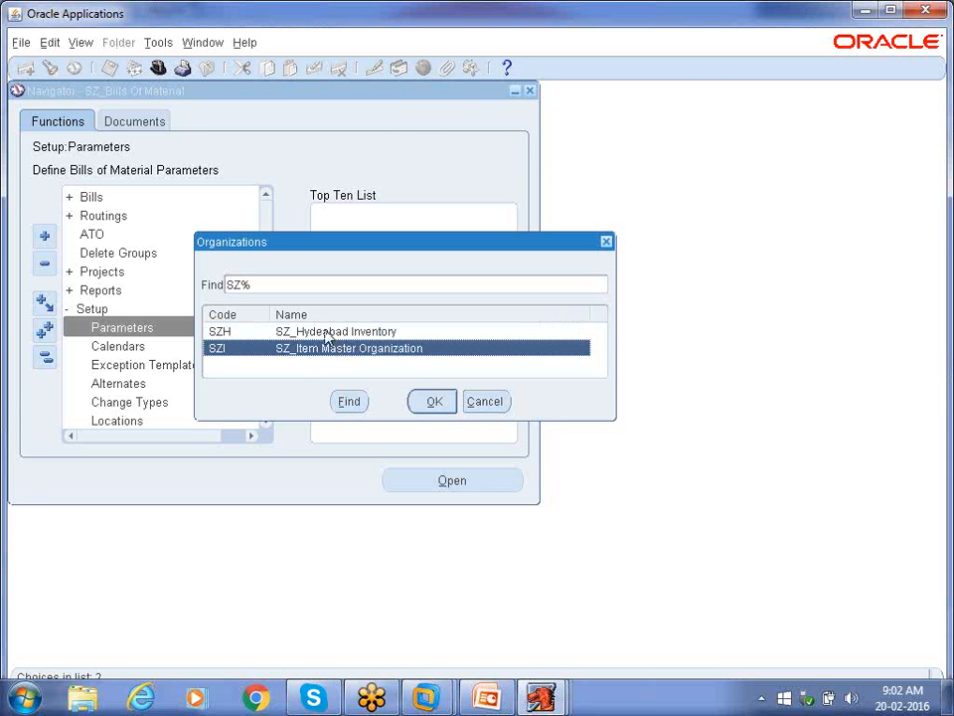
pyautogui.click(326, 333)
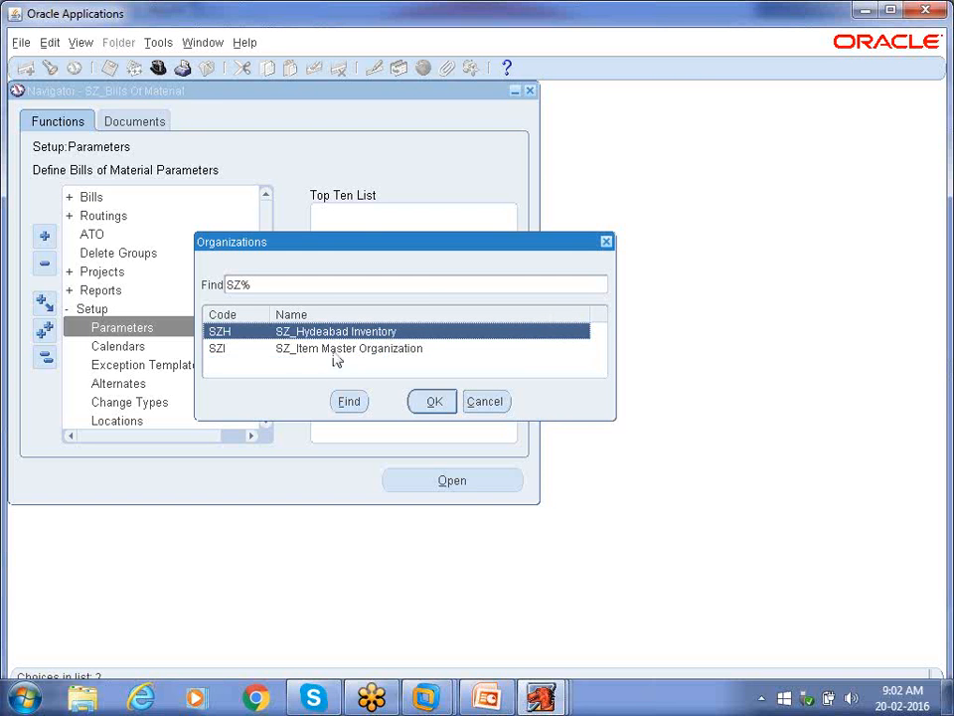
pyautogui.click(335, 350)
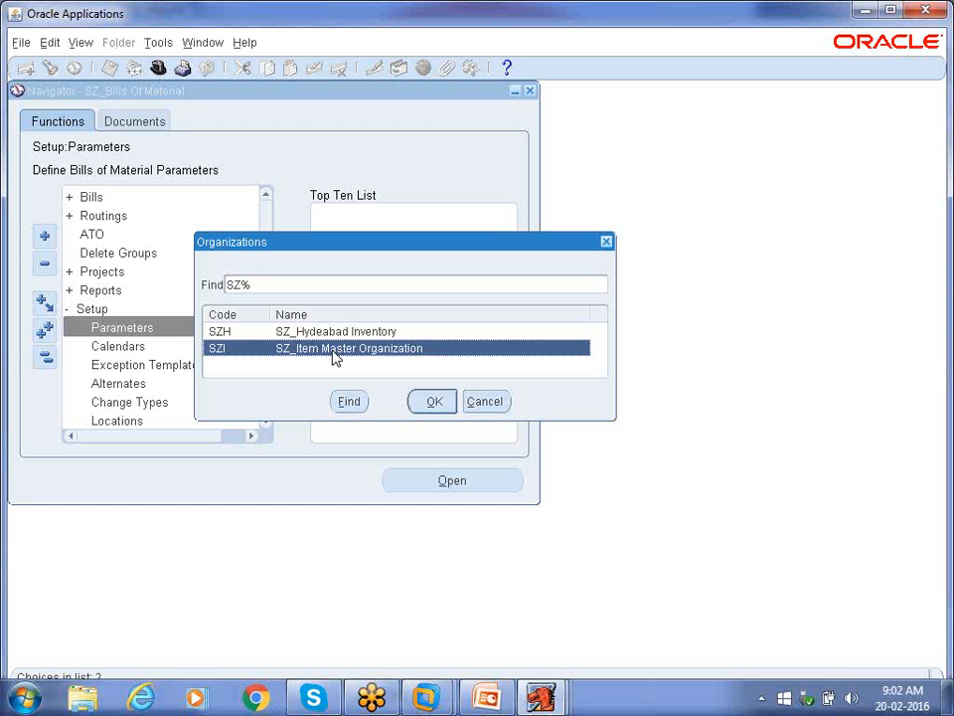
pyautogui.press('Up')
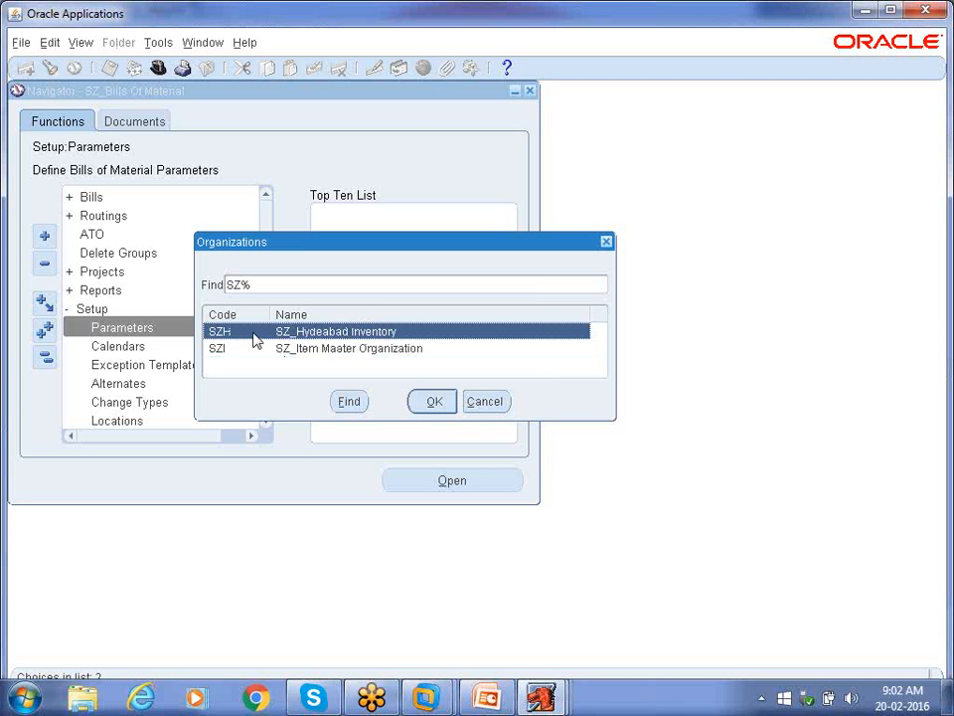
pyautogui.click(443, 400)
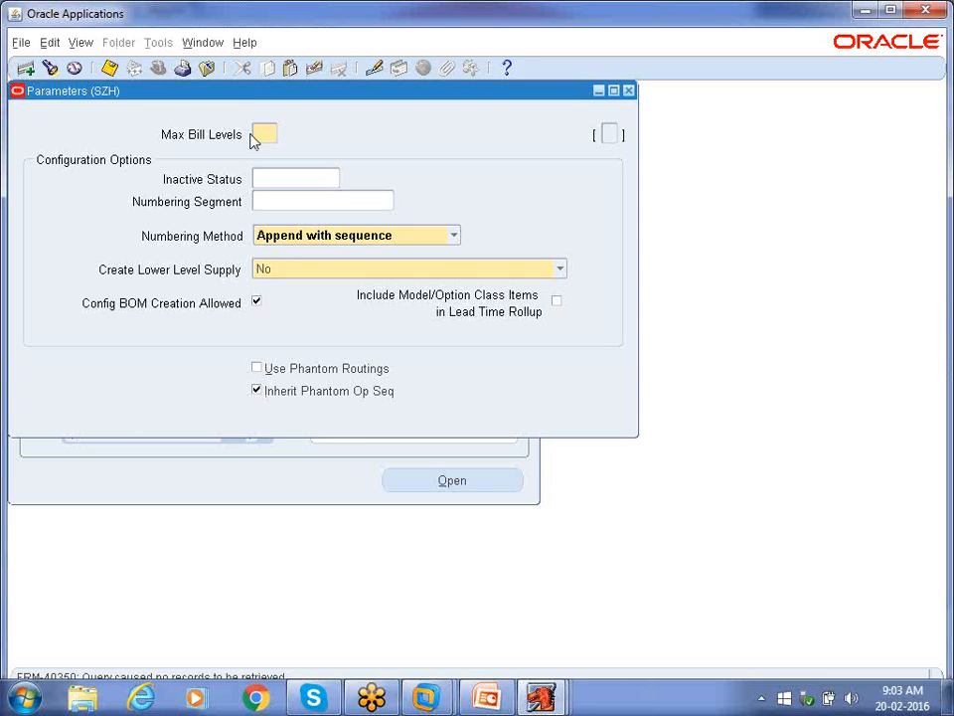
# Switch to the ERP and DB Setup presentation in PowerPoint, go to slide 25 and show the layouts for a new slide
pyautogui.click(542, 700)
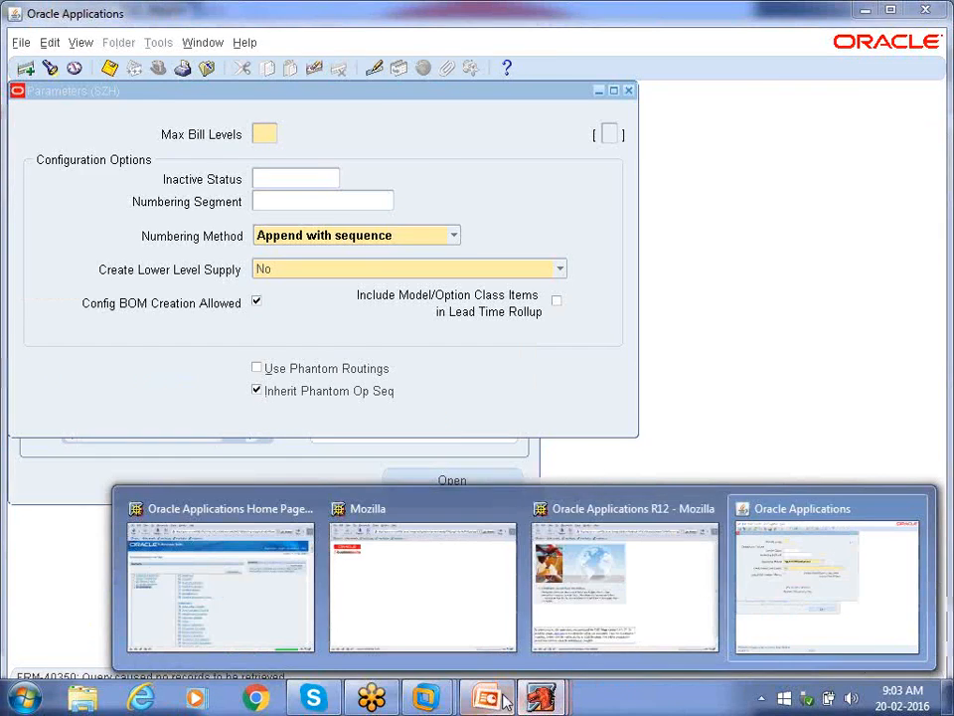
pyautogui.click(500, 702)
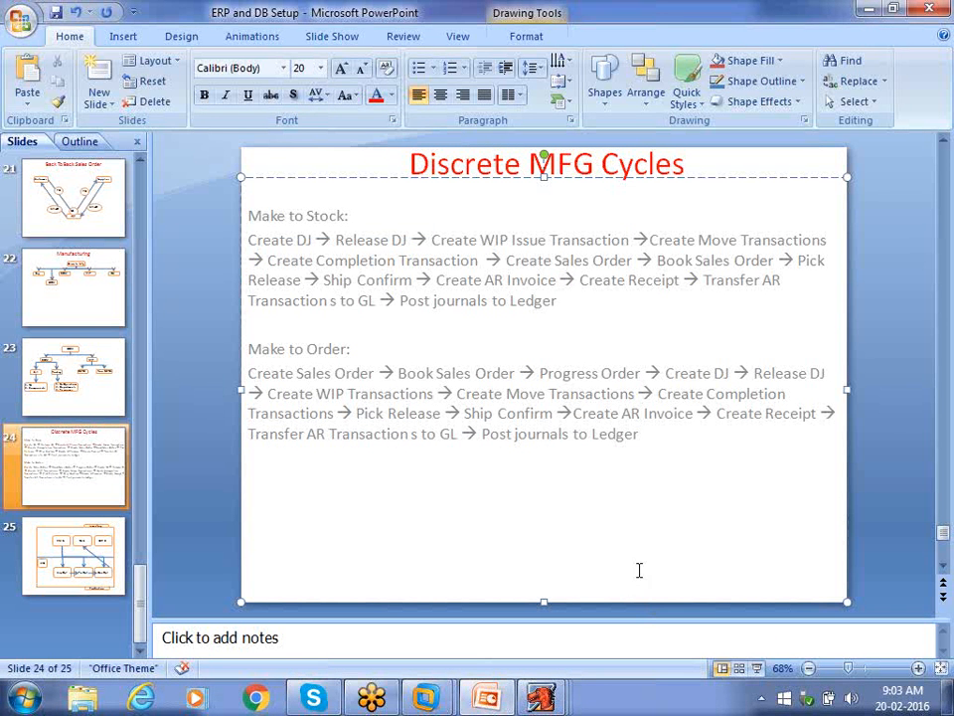
pyautogui.click(507, 484)
pyautogui.click(667, 437)
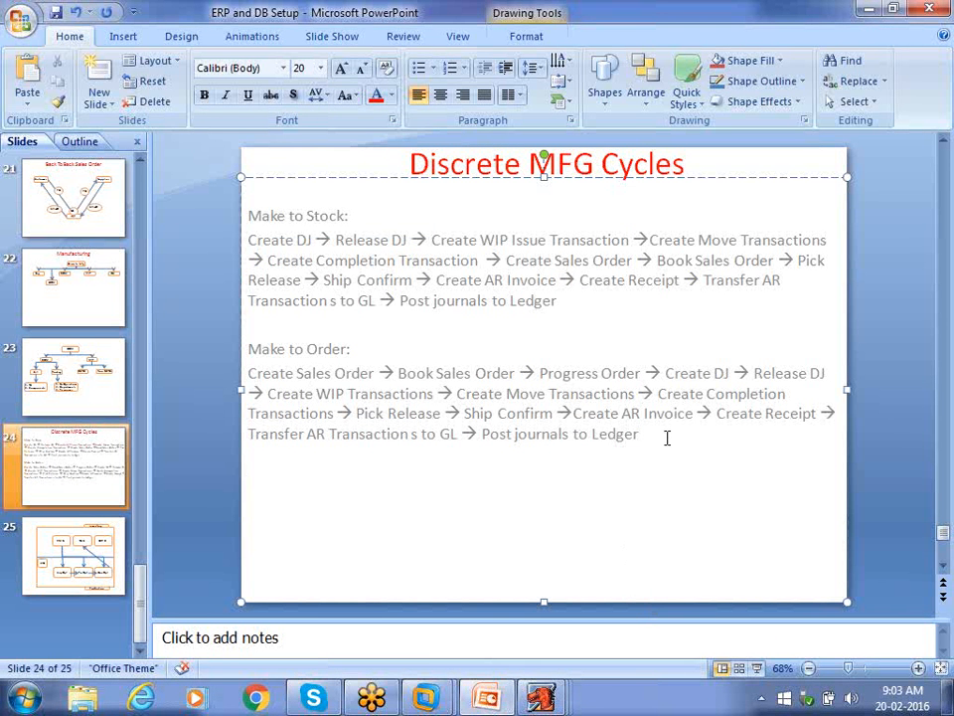
pyautogui.click(85, 558)
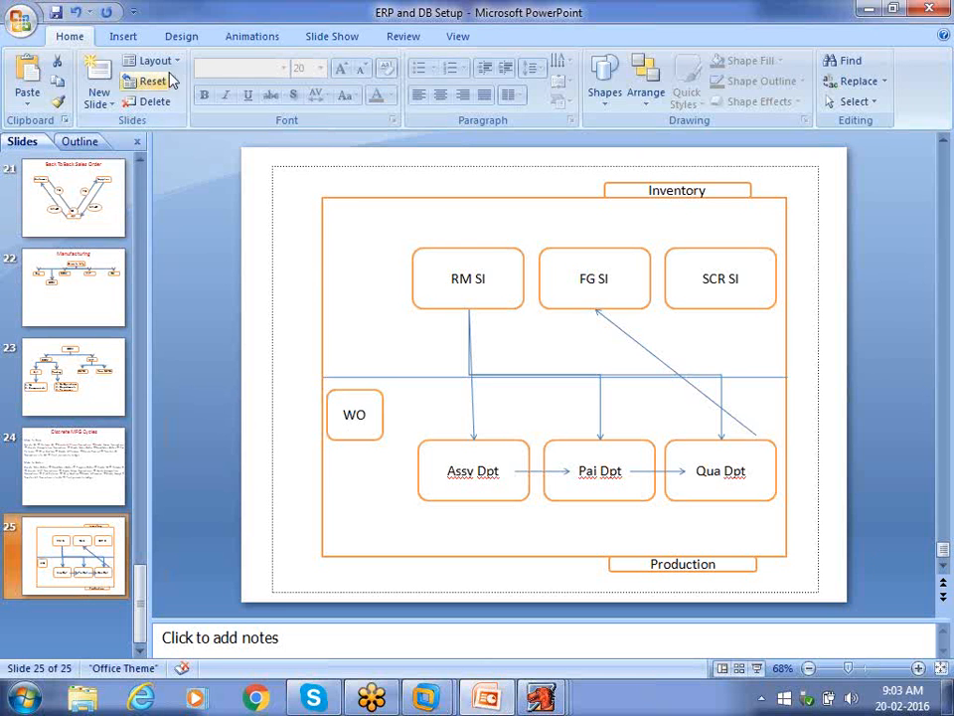
pyautogui.click(102, 103)
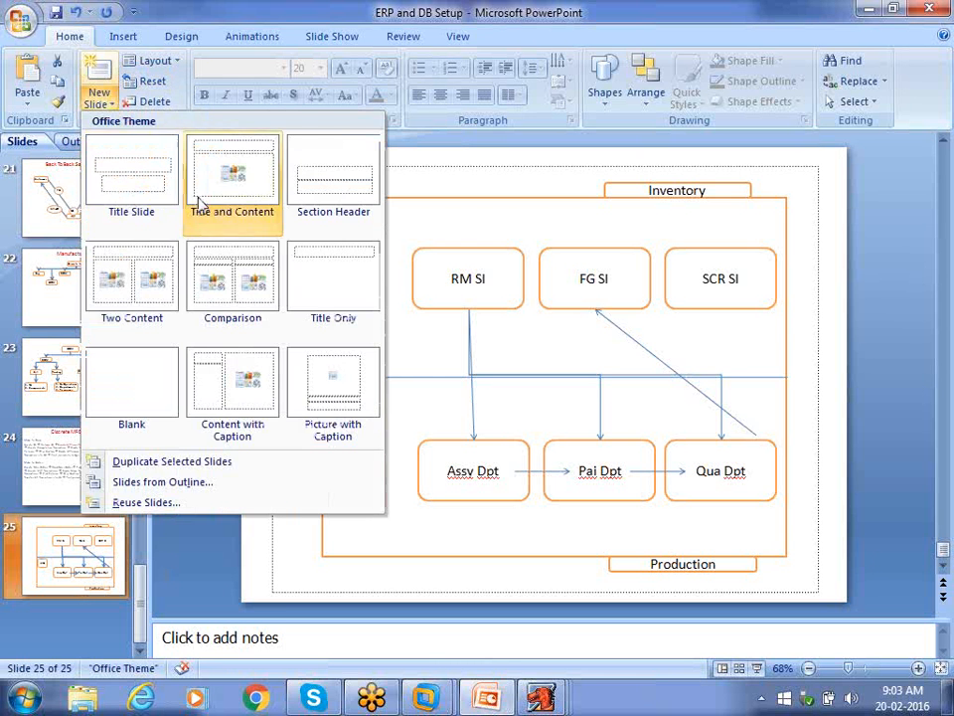
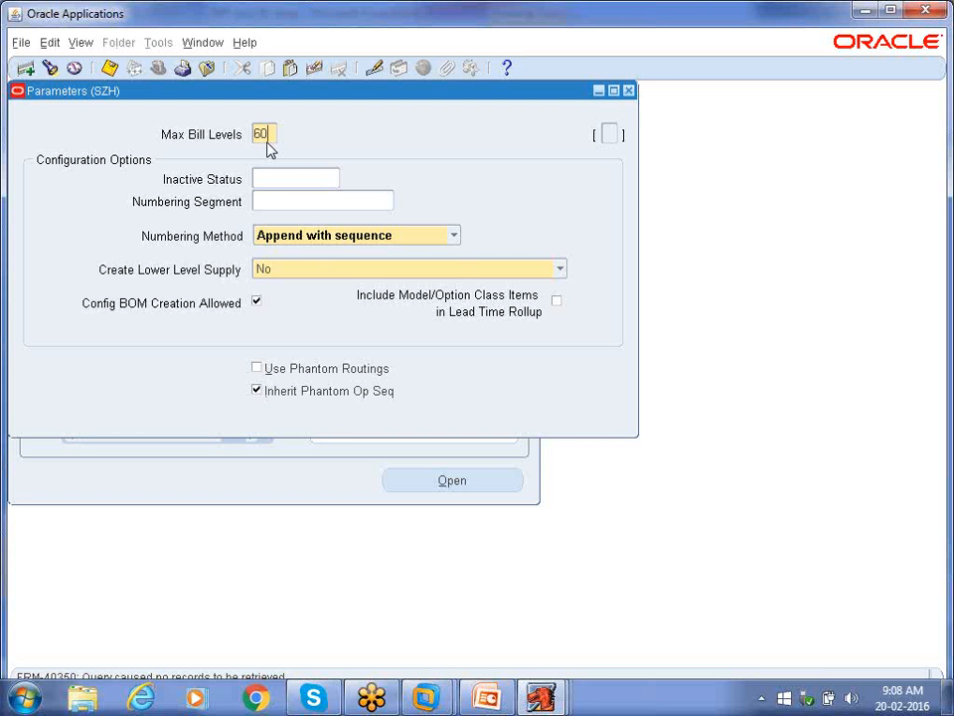
# Set Max Bill Levels to 12 in the SZH parameters, save the record and close the form
pyautogui.press('BackSpace')
pyautogui.press('BackSpace')
pyautogui.write('12')
pyautogui.press('Tab')
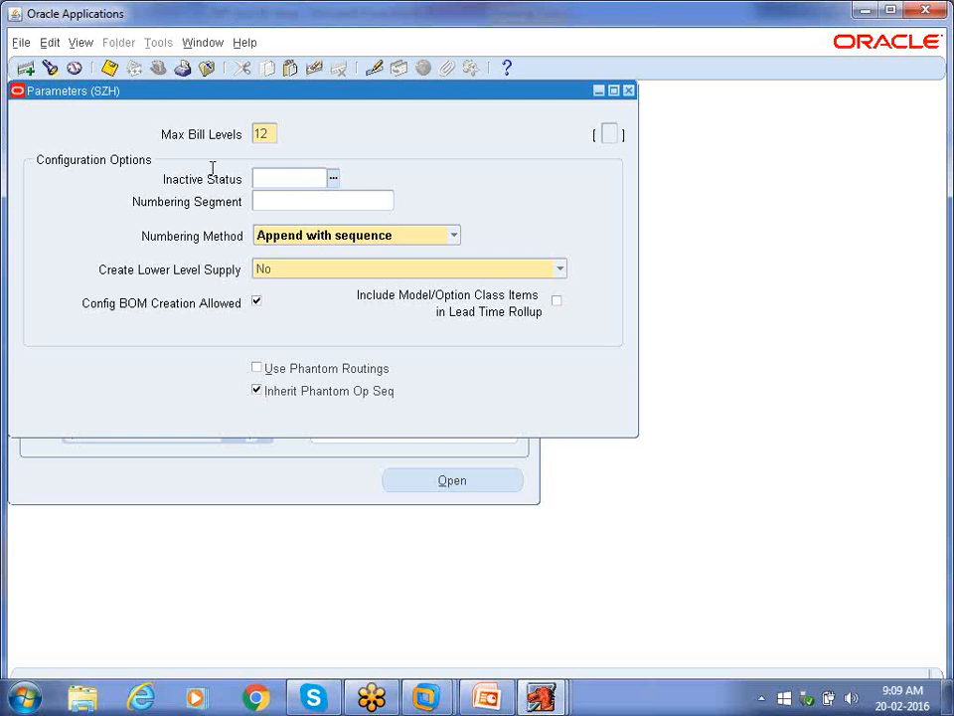
pyautogui.click(266, 133)
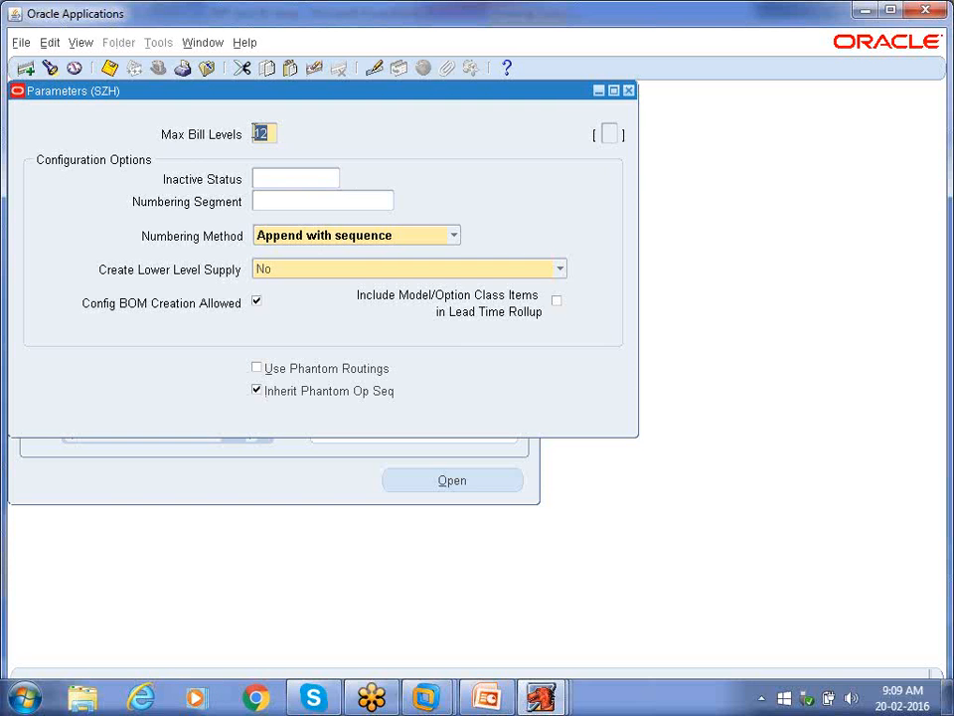
pyautogui.click(110, 68)
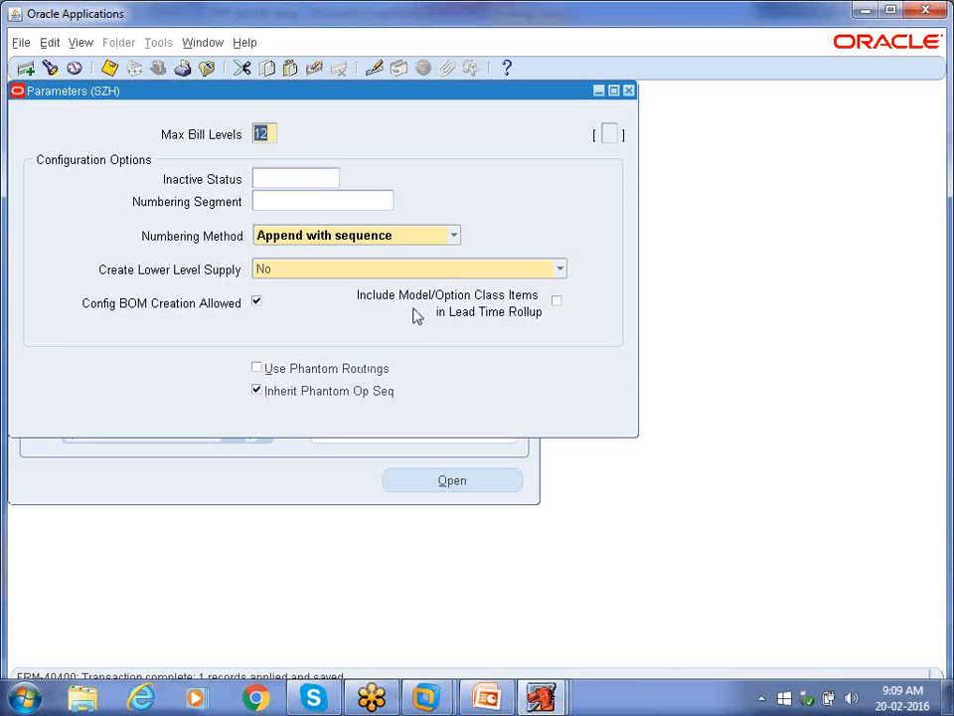
pyautogui.click(627, 90)
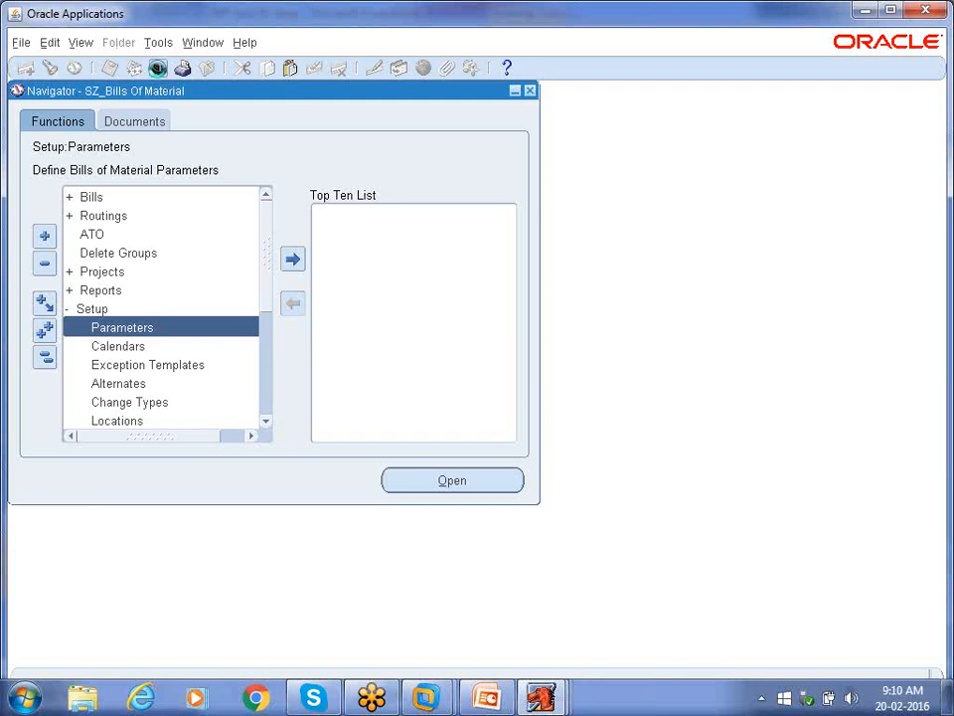
# Switch to the SZ_Inventory responsibility
pyautogui.click(158, 68)
pyautogui.press('Down')
pyautogui.press('Down')
pyautogui.press('Down')
pyautogui.press('Down')
pyautogui.press('Return')
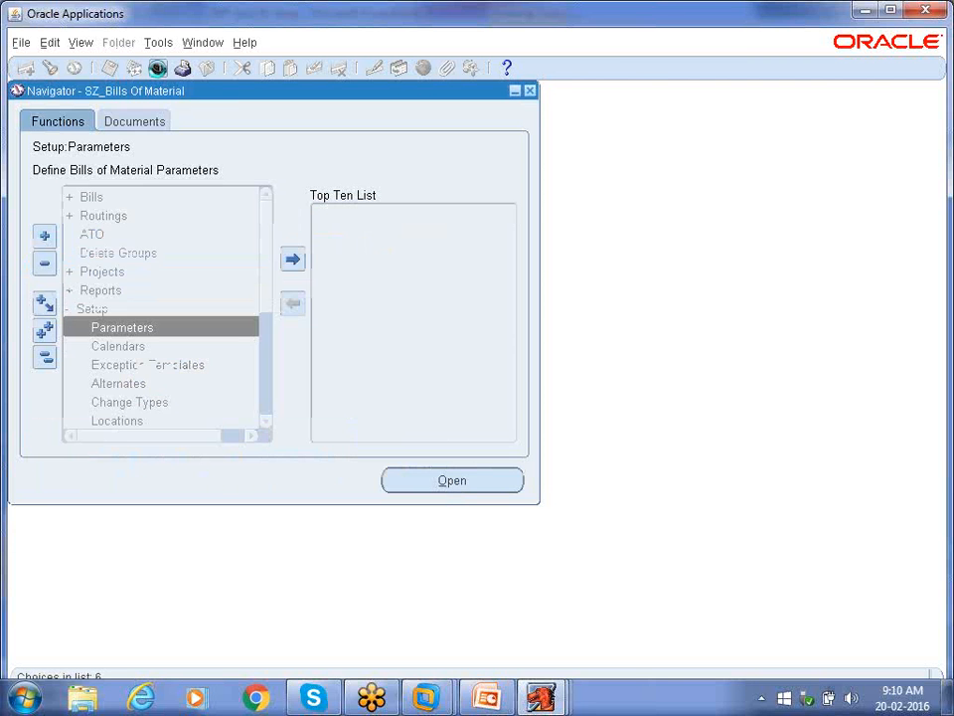
# Open Master Items from the Items functions and accept organization SZH
pyautogui.press('Down')
pyautogui.press('Down')
pyautogui.press('Down')
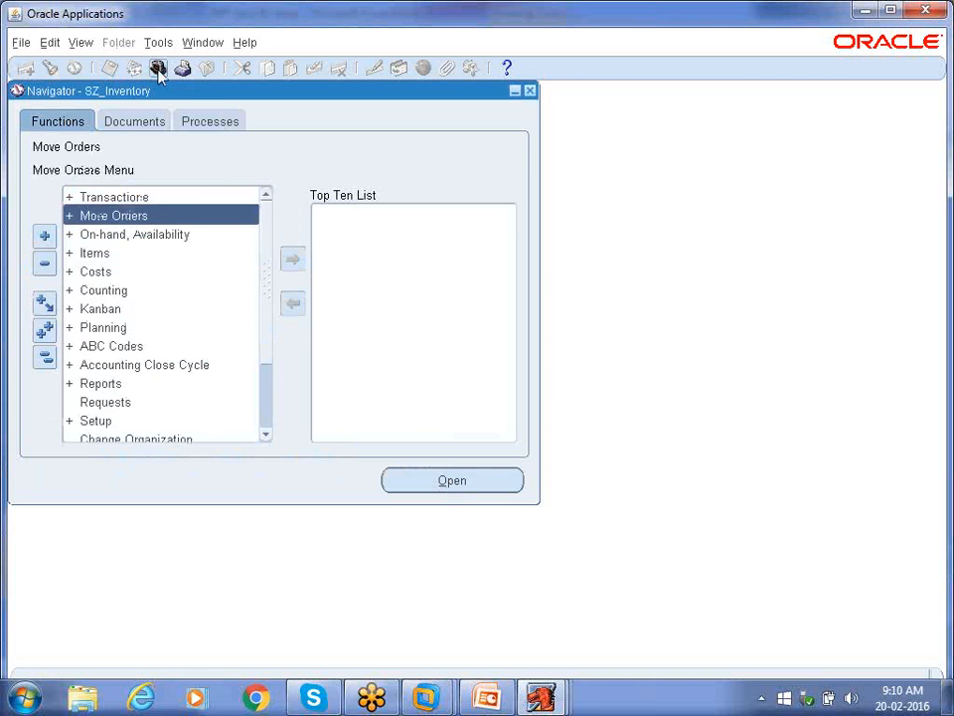
pyautogui.press('Right')
pyautogui.press('Down')
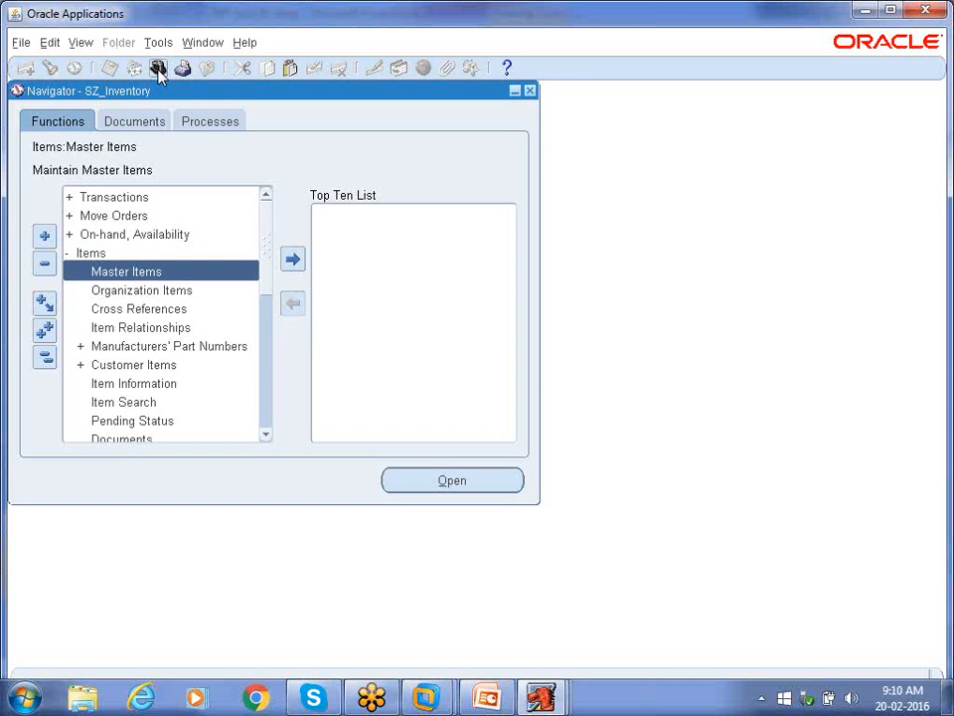
pyautogui.press('Return')
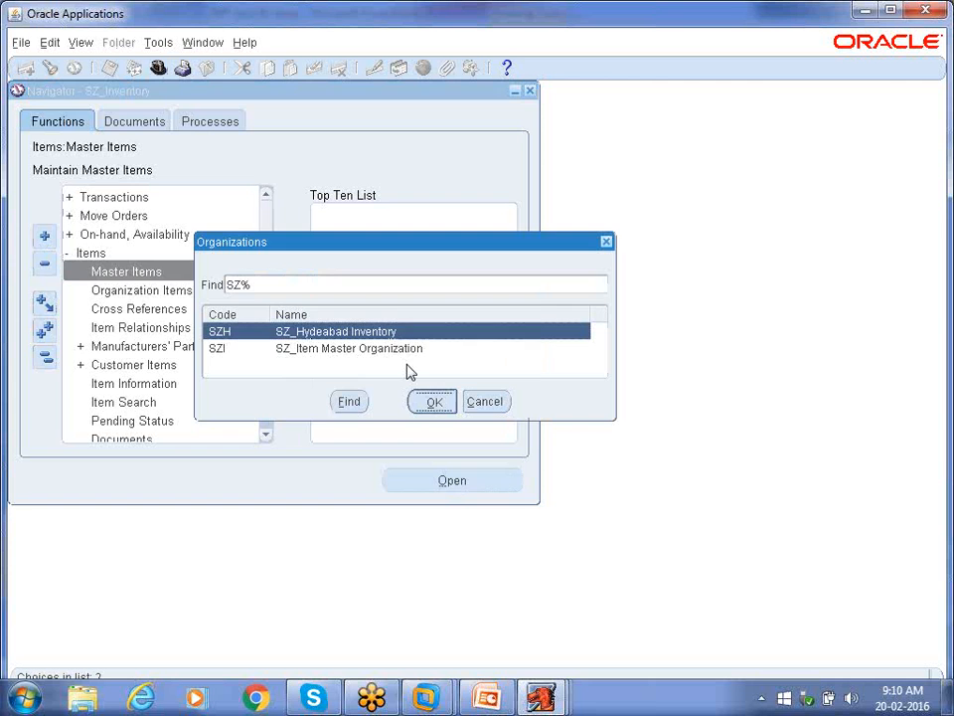
pyautogui.press('Return')
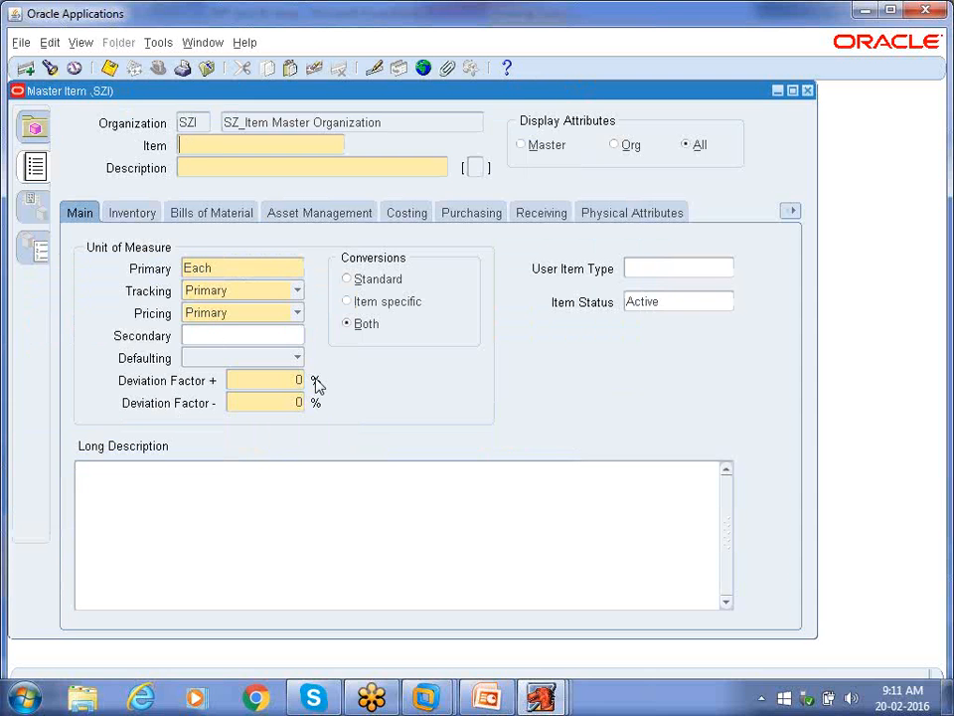
# Enter SZ_CPU as both the item name and the description of the new master item
pyautogui.write('SZ_CPU')
pyautogui.press('Tab')
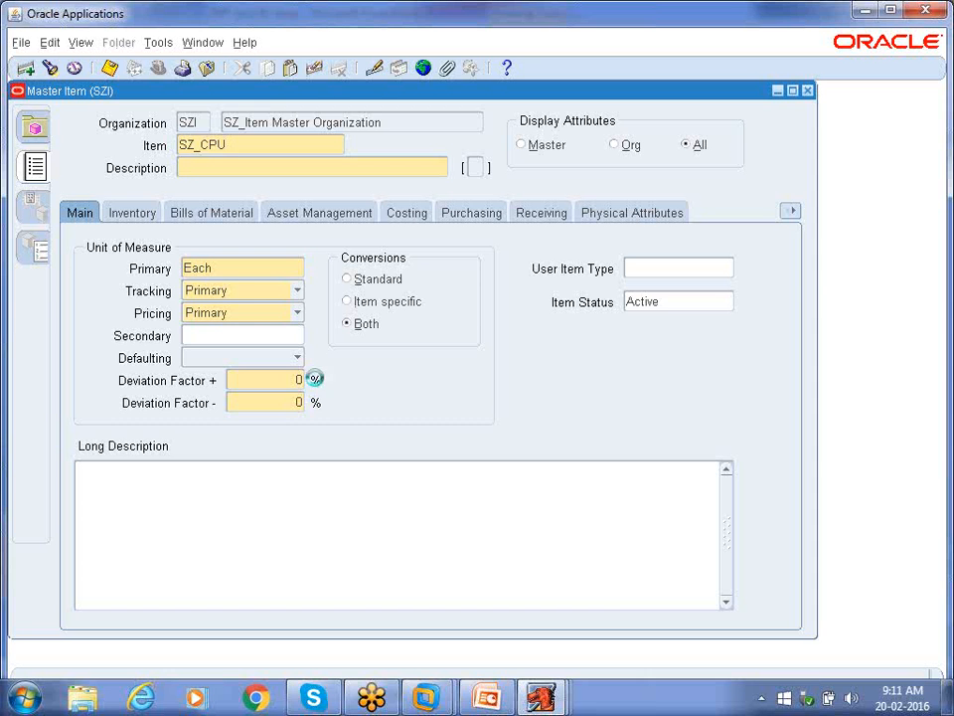
pyautogui.hotkey('shift', 'Tab')
pyautogui.hotkey('ctrl', 'c')
pyautogui.press('Tab')
pyautogui.hotkey('ctrl', 'v')
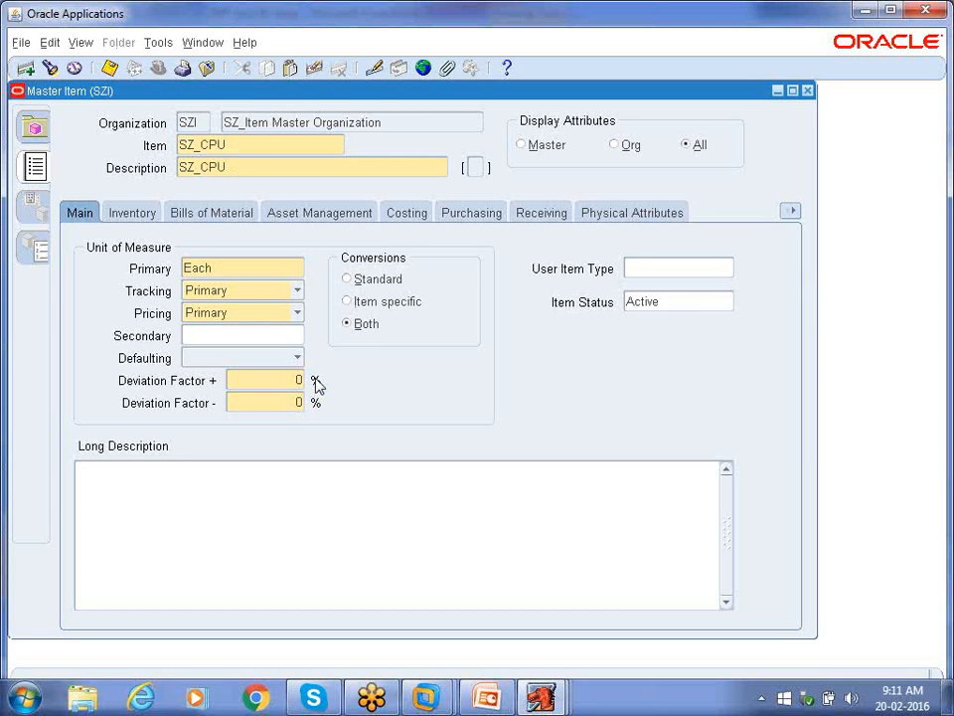
# Copy the attributes of the Finished Good template to item SZ_CPU and apply them
pyautogui.click(154, 42)
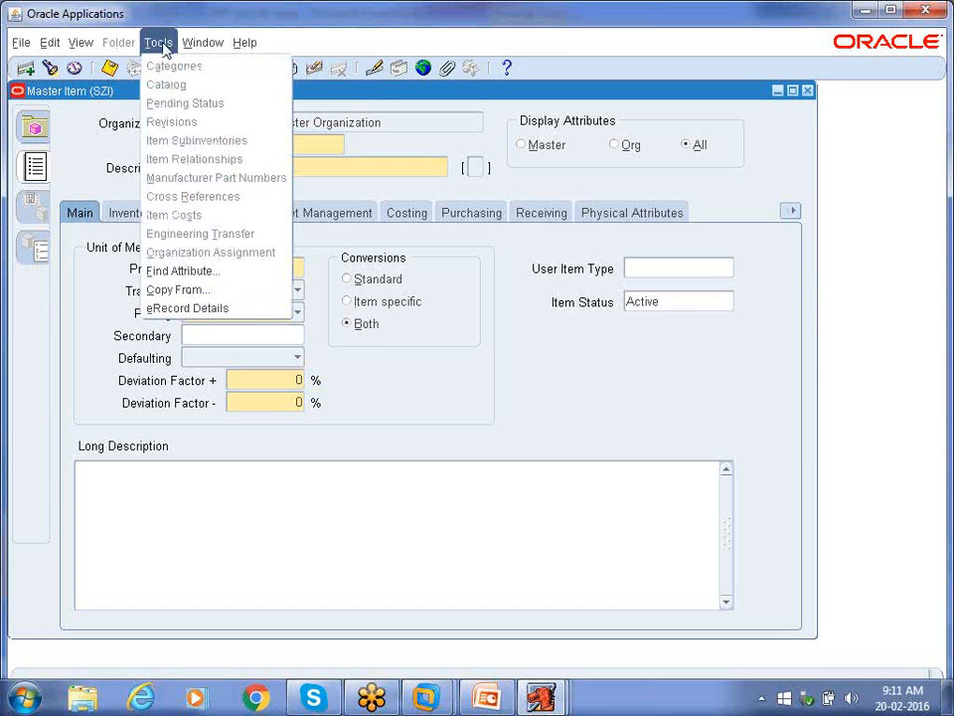
pyautogui.click(206, 290)
pyautogui.write('gin')
pyautogui.press('Tab')
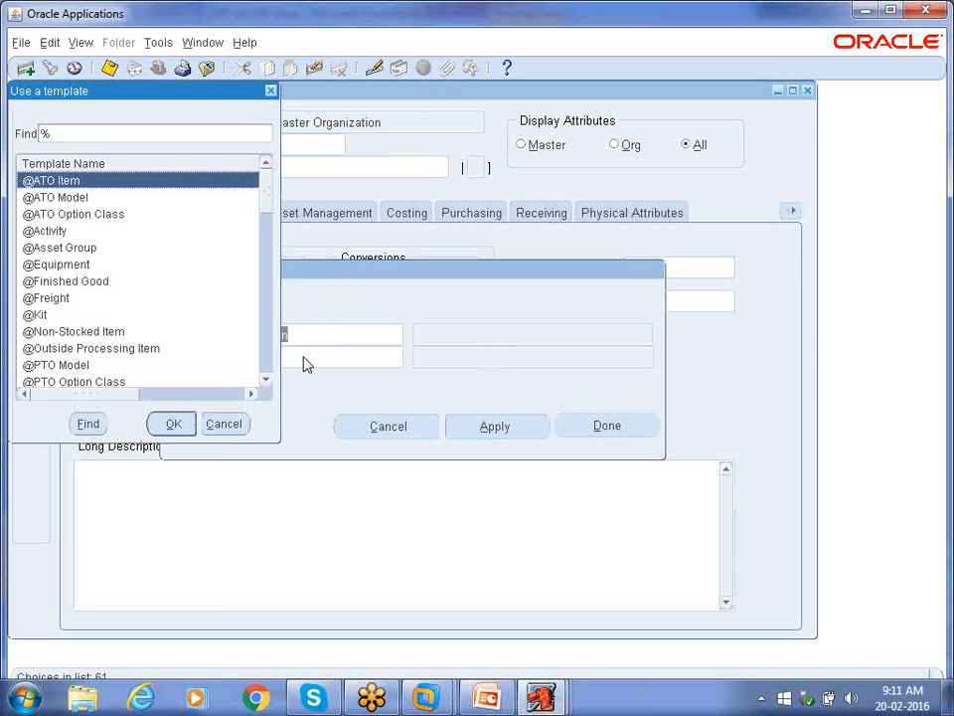
pyautogui.write('f')
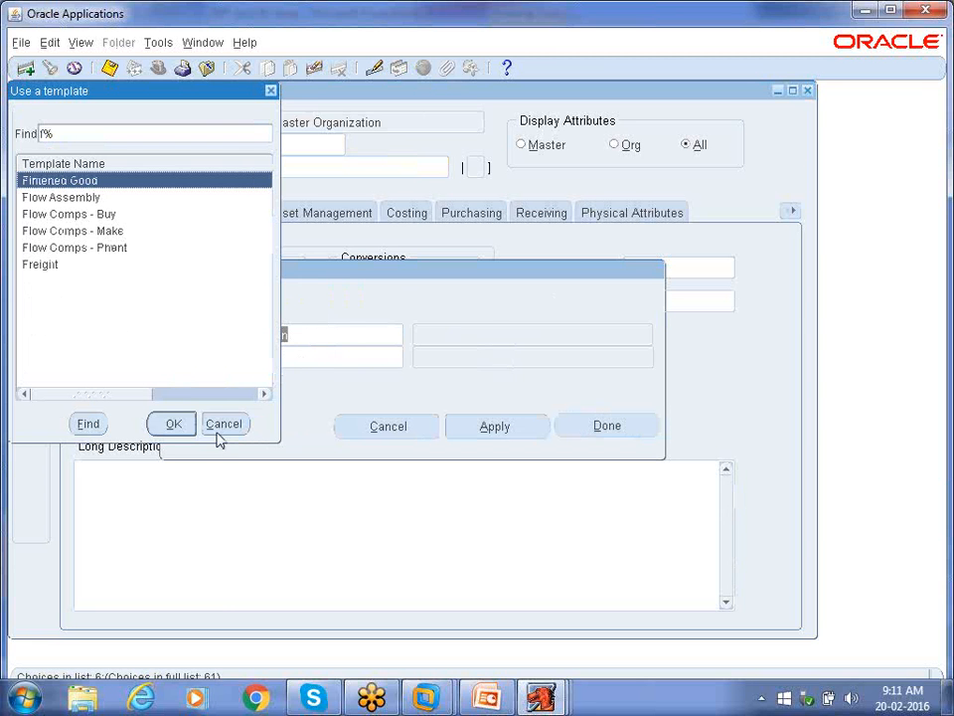
pyautogui.click(186, 430)
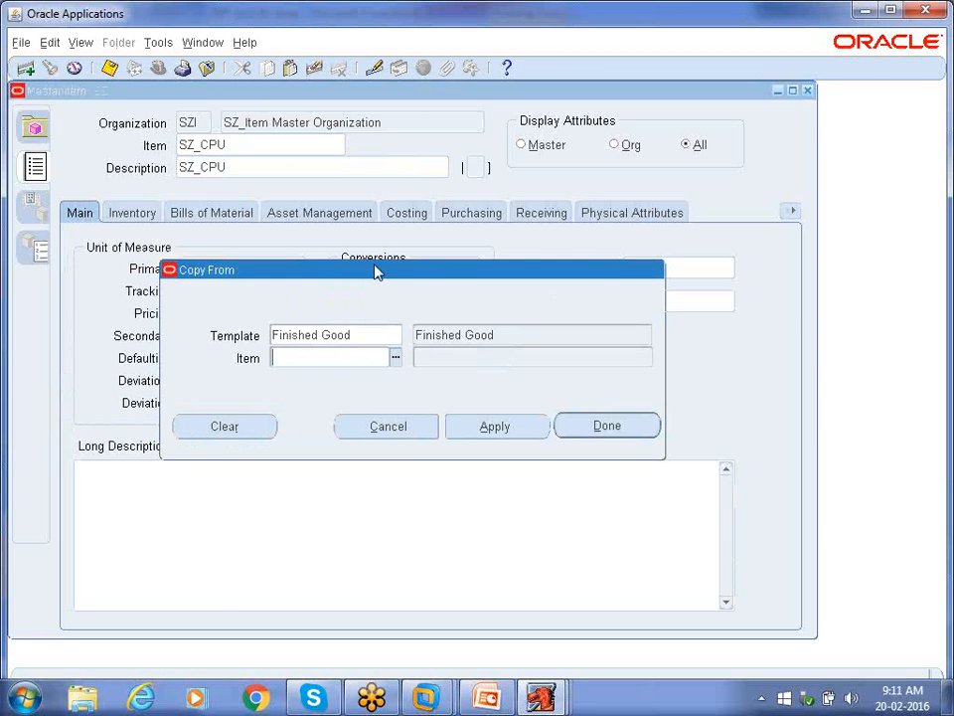
pyautogui.moveTo(375, 270); pyautogui.dragTo(571, 319)
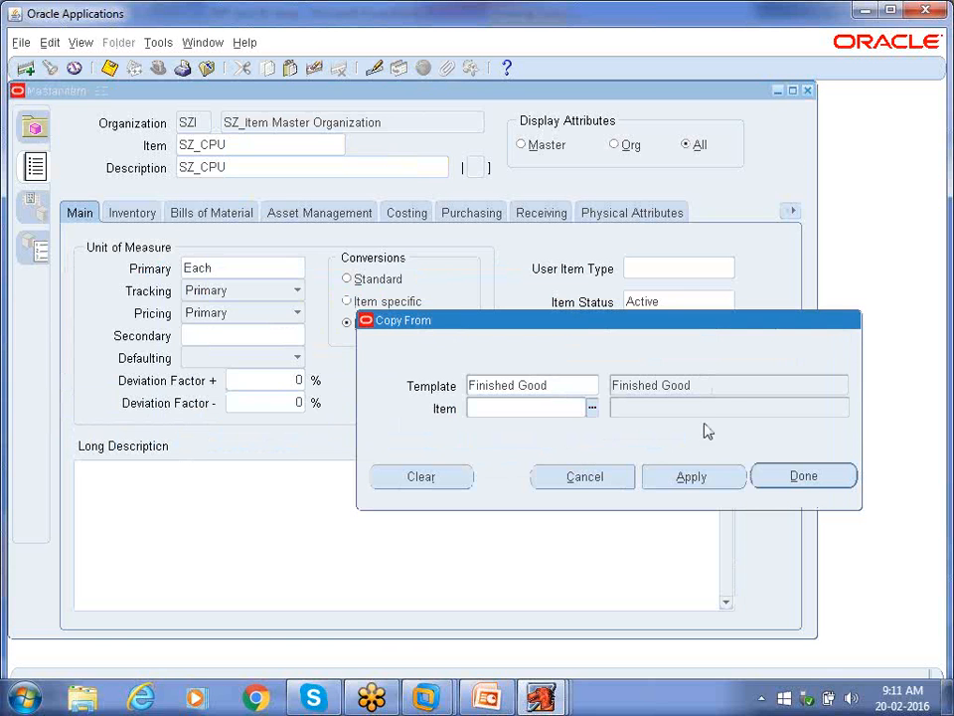
pyautogui.click(579, 385)
pyautogui.click(732, 481)
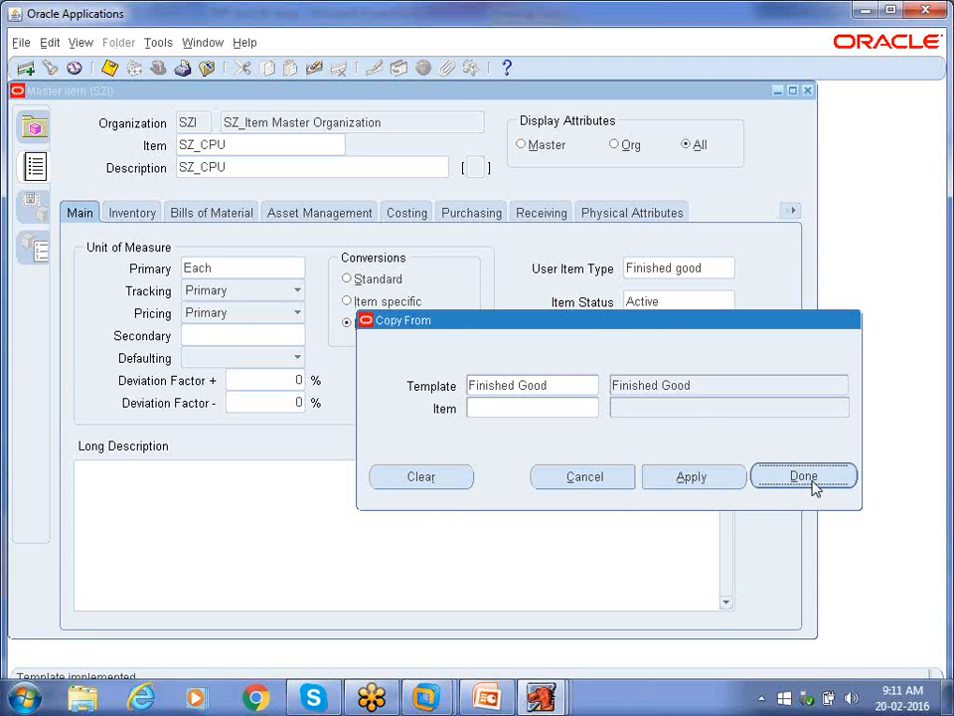
pyautogui.click(803, 477)
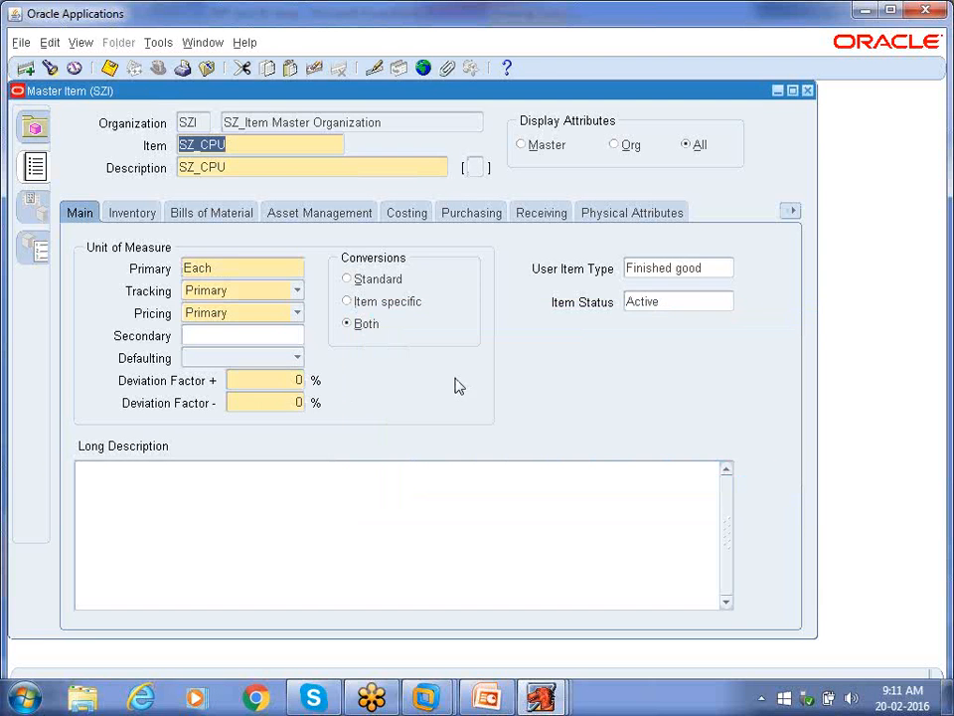
# Check the General Planning, Bills of Material and Work In Process attributes of item SZ_CPU, and save the item
pyautogui.click(791, 212)
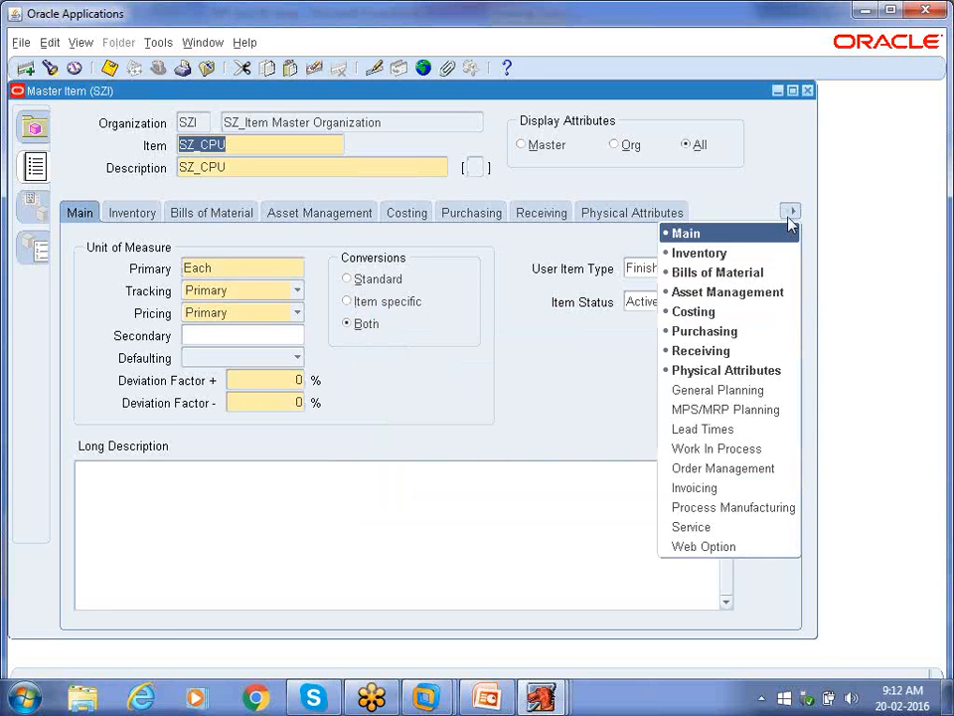
pyautogui.click(751, 392)
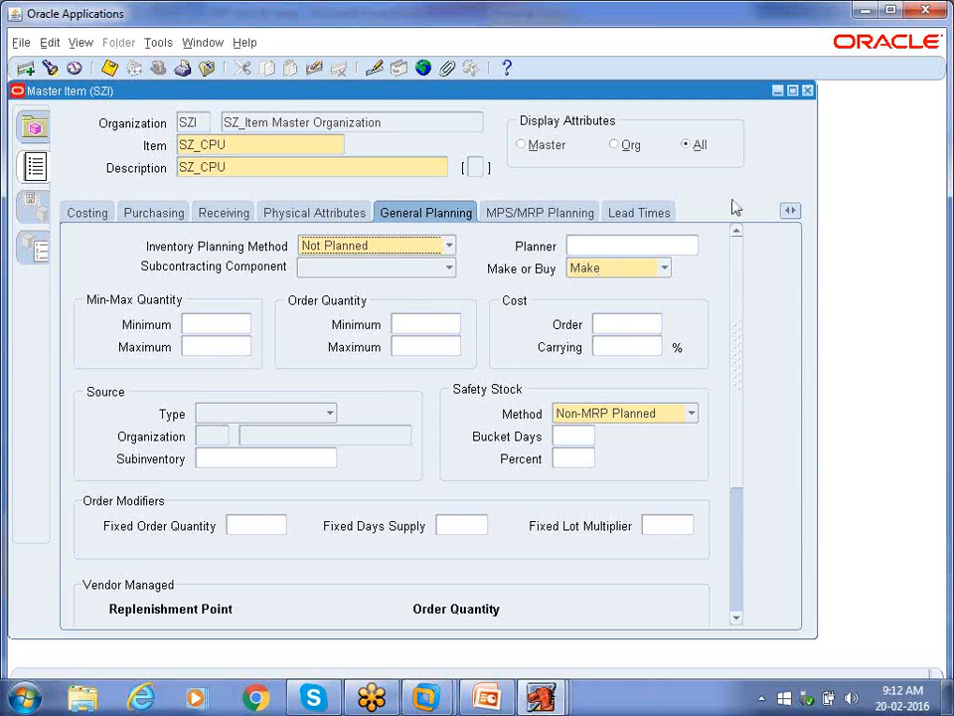
pyautogui.click(792, 213)
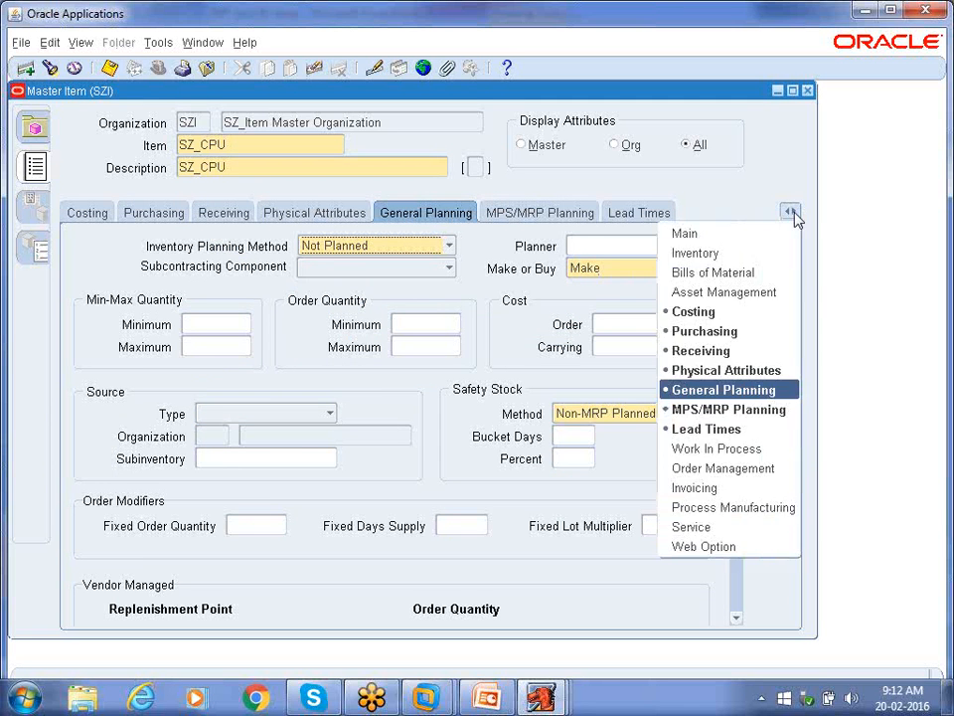
pyautogui.click(755, 272)
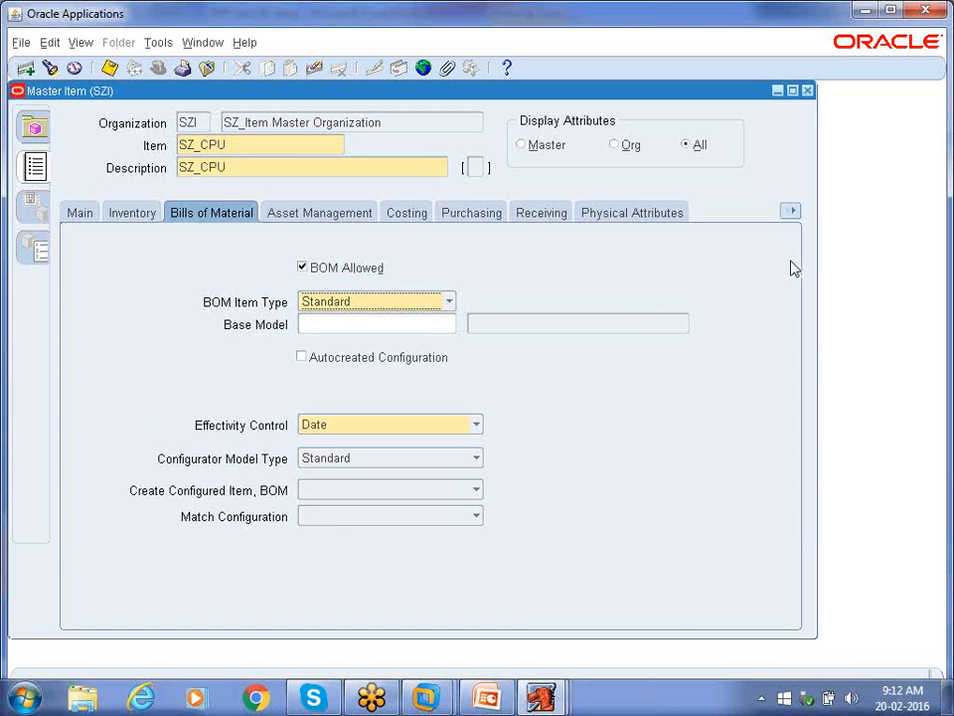
pyautogui.click(790, 211)
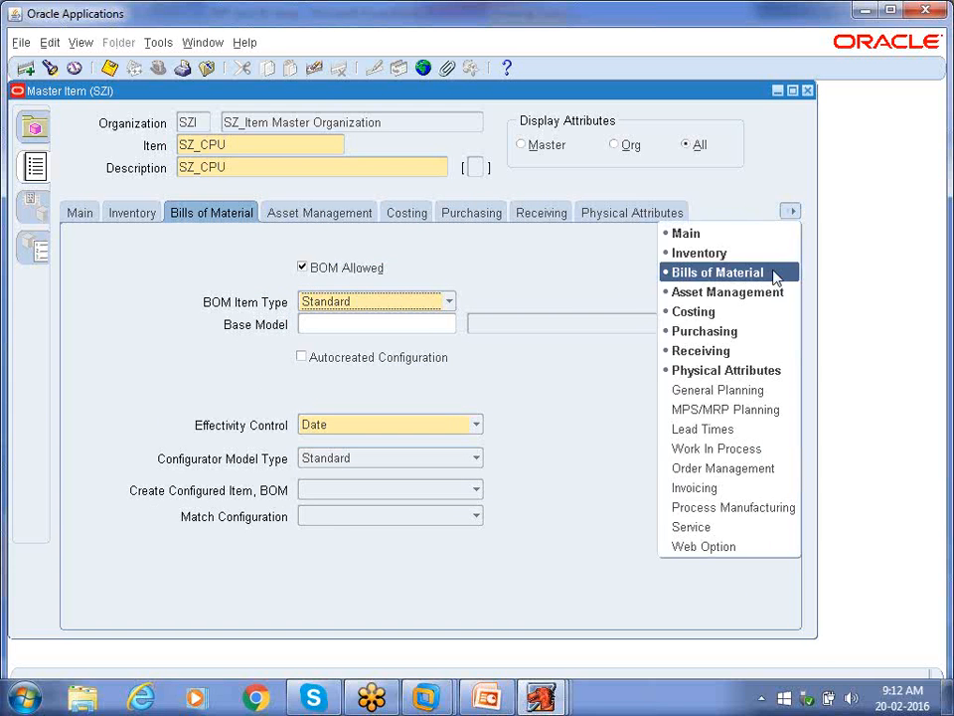
pyautogui.click(724, 453)
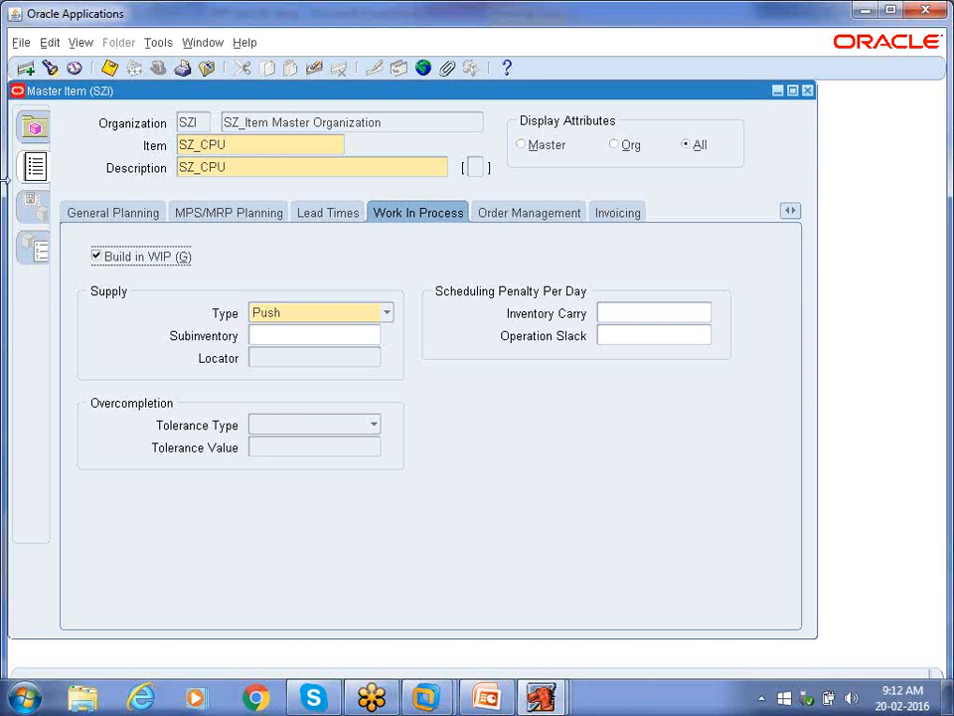
pyautogui.click(106, 73)
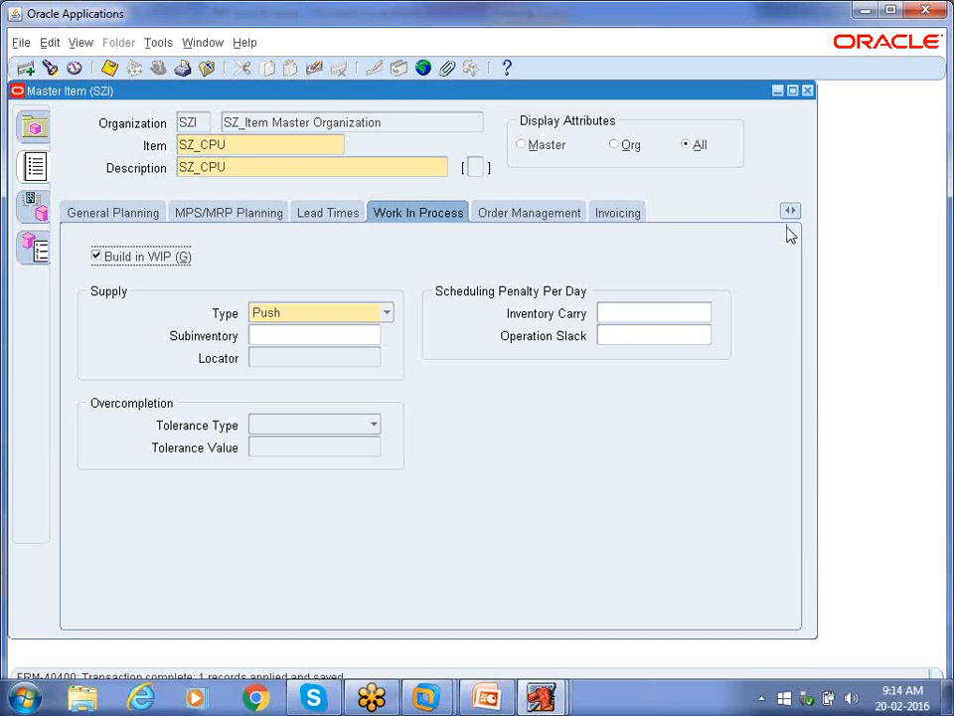
# Check the user item type of SZ_CPU, assign the item to organization SZH, save the assignment and close the item form
pyautogui.click(790, 213)
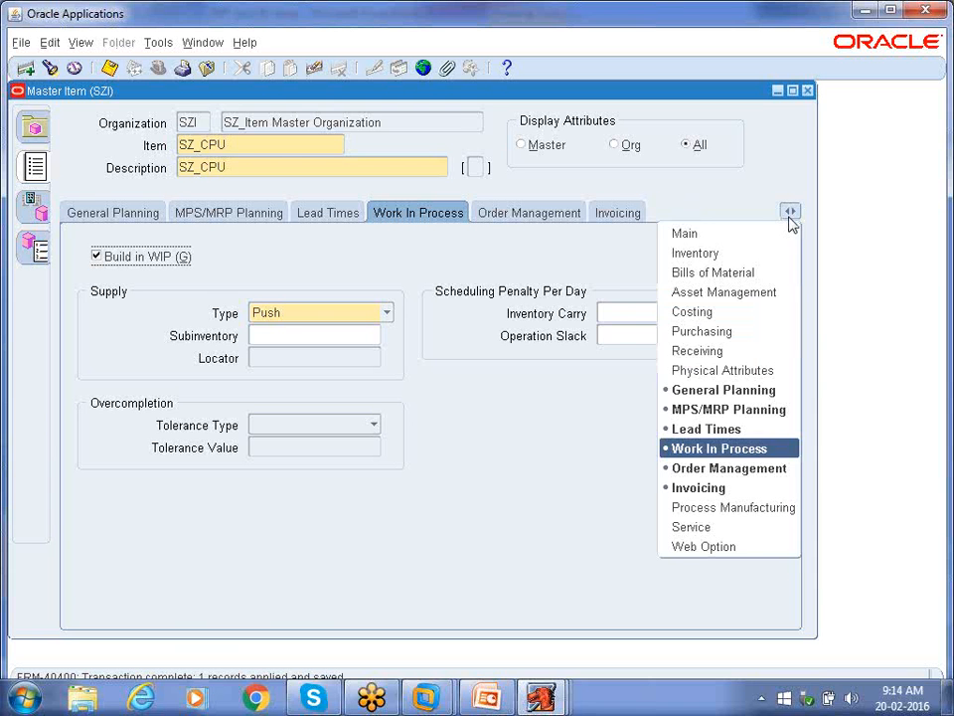
pyautogui.click(733, 234)
pyautogui.click(706, 268)
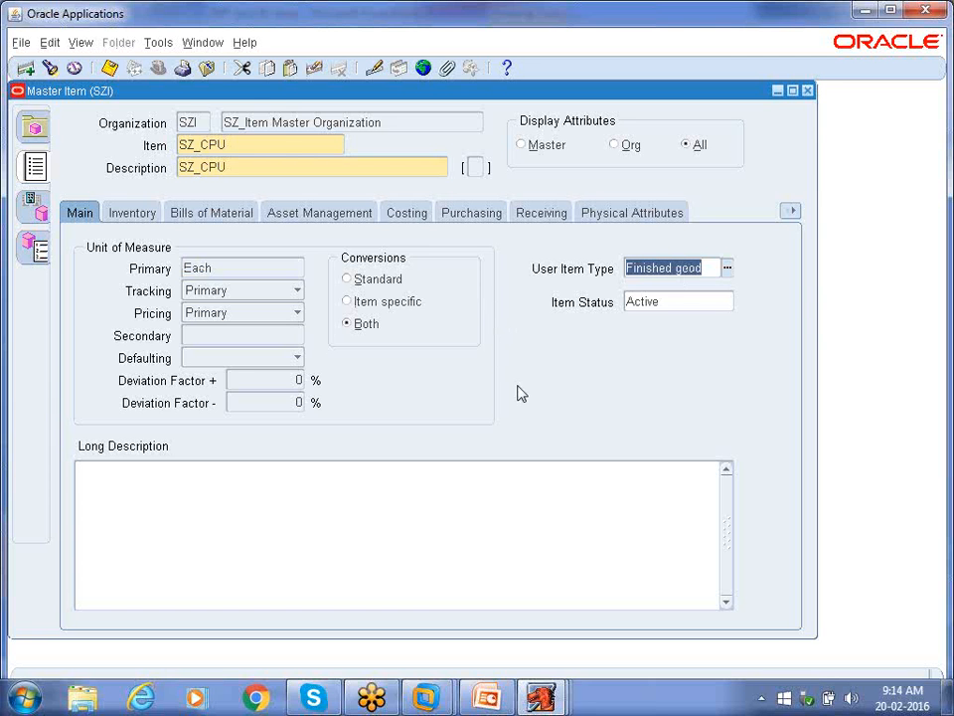
pyautogui.click(158, 43)
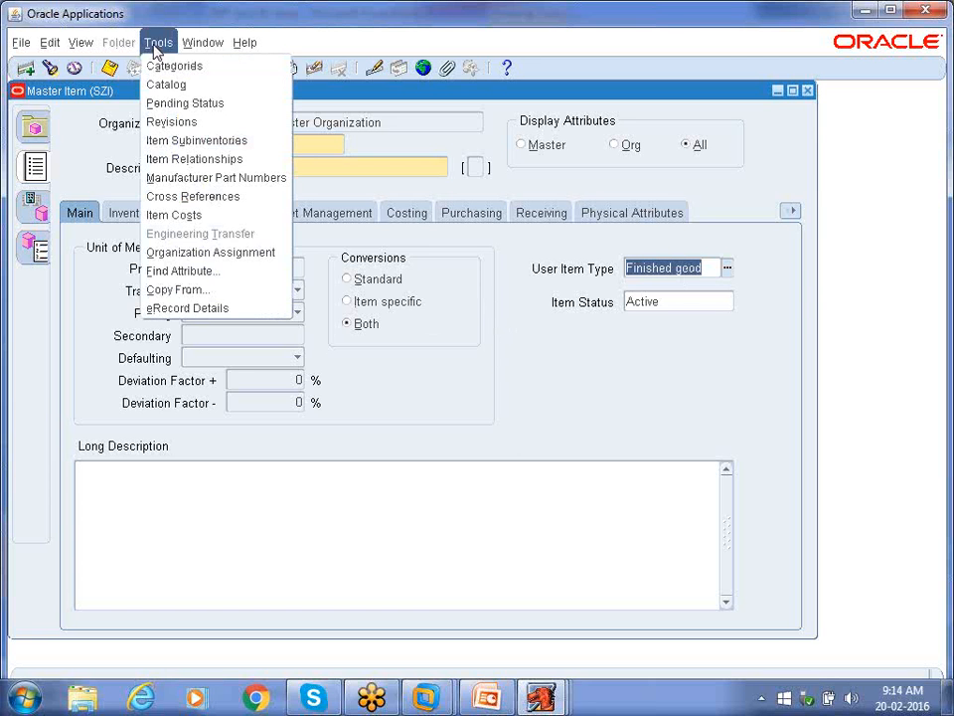
pyautogui.click(264, 254)
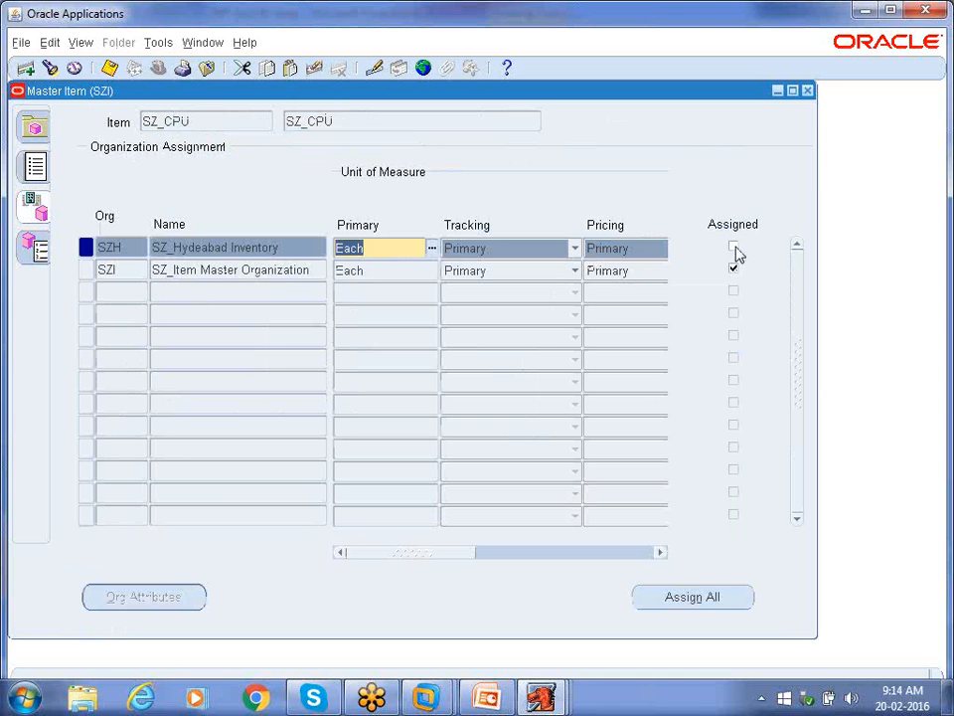
pyautogui.click(734, 247)
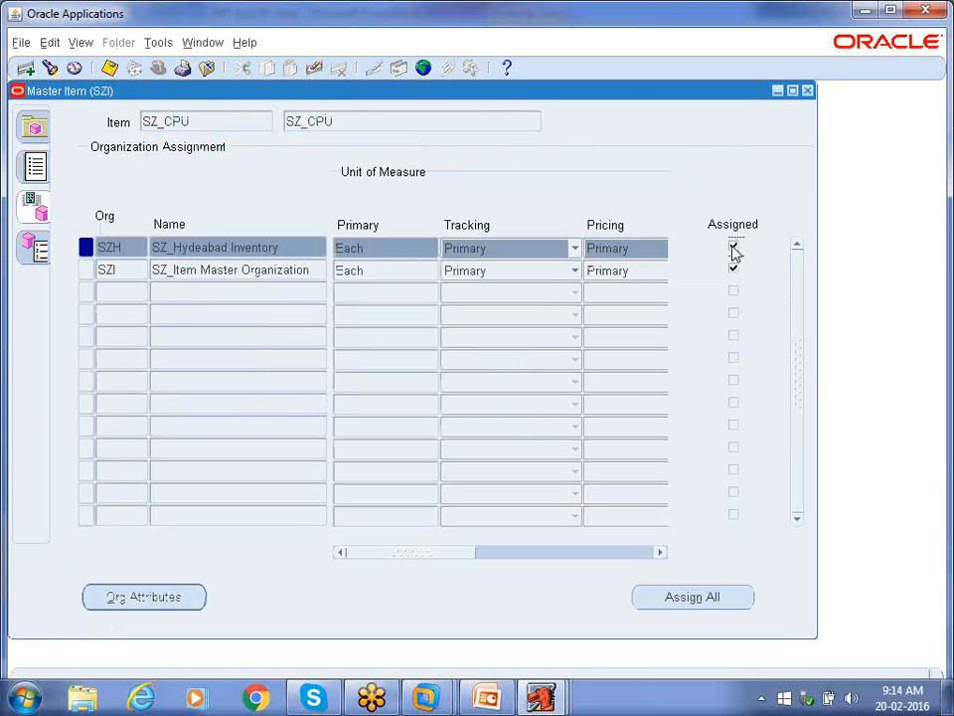
pyautogui.click(109, 68)
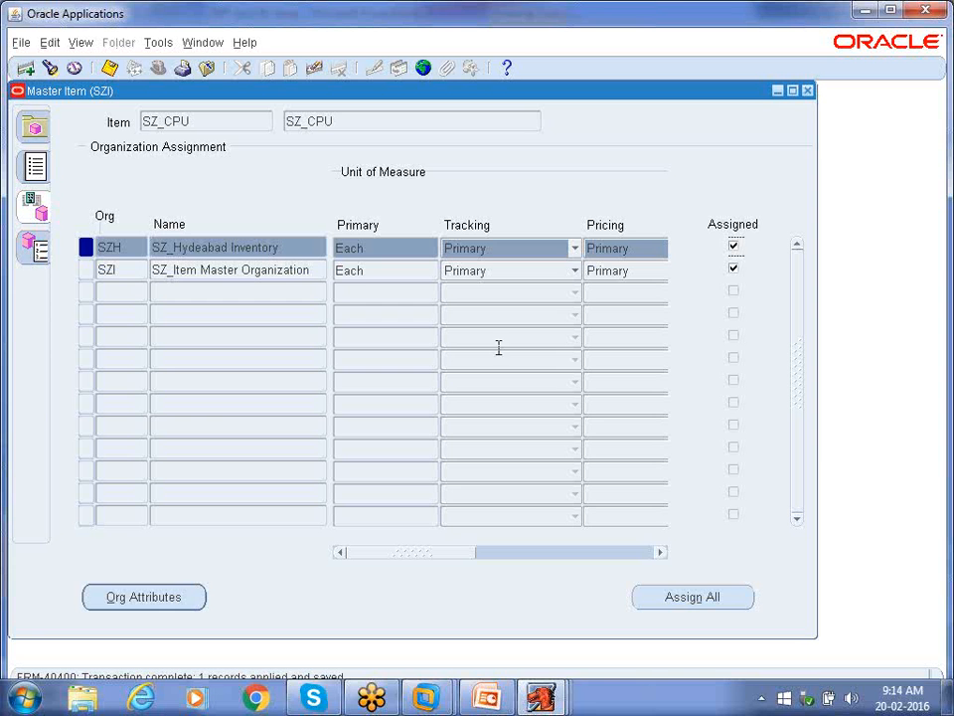
pyautogui.click(808, 90)
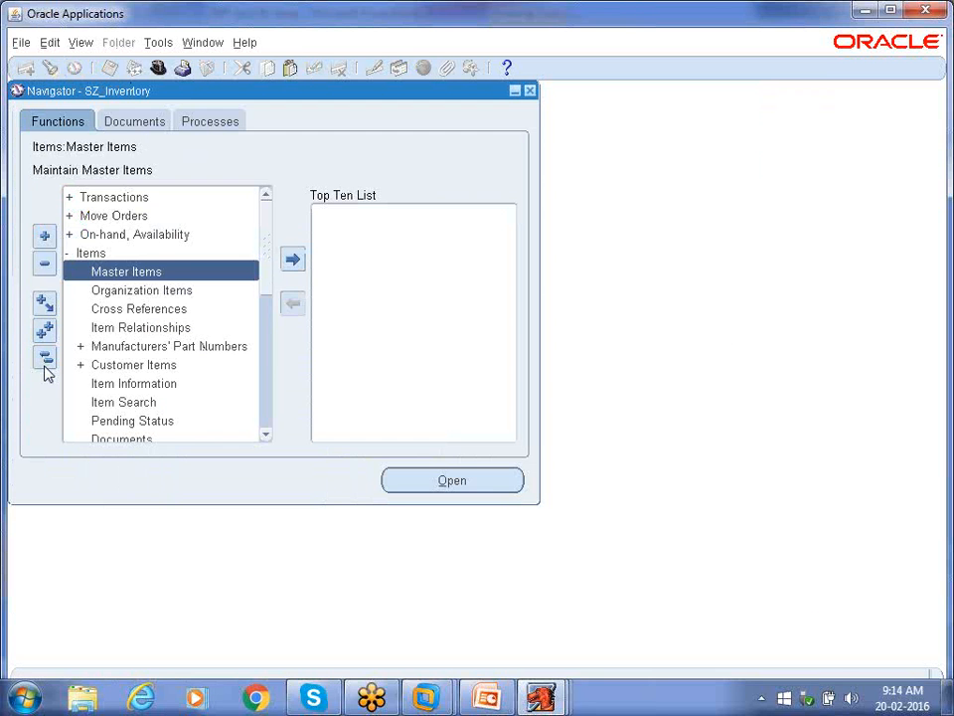
# Reopen Master Items and enter SZ_HD as both the item name and the description of a new item
pyautogui.click(44, 360)
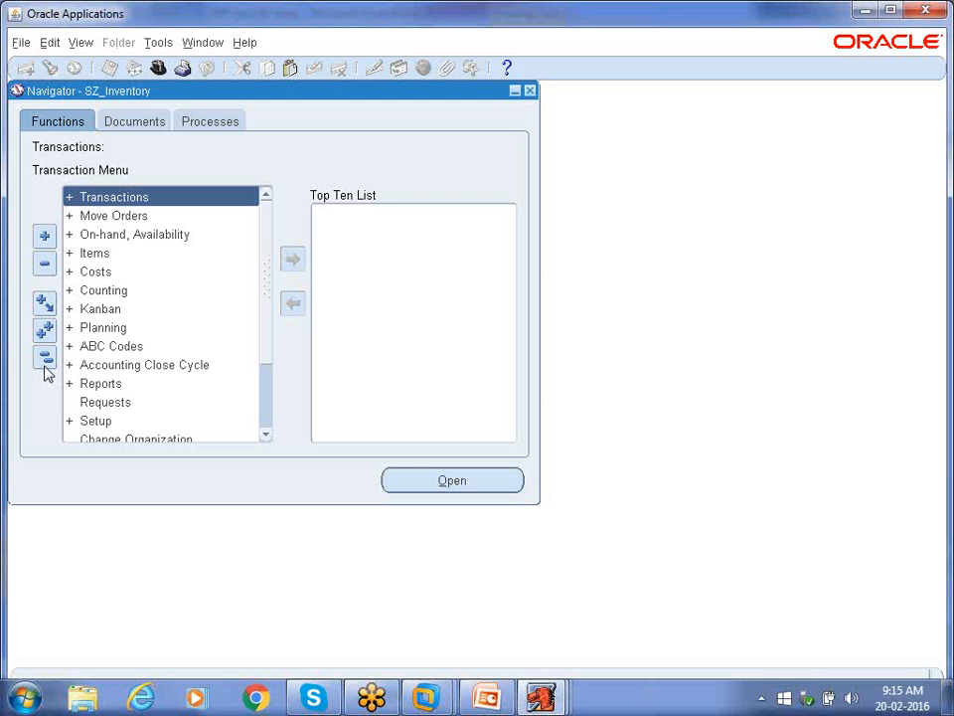
pyautogui.press('Down')
pyautogui.press('Down')
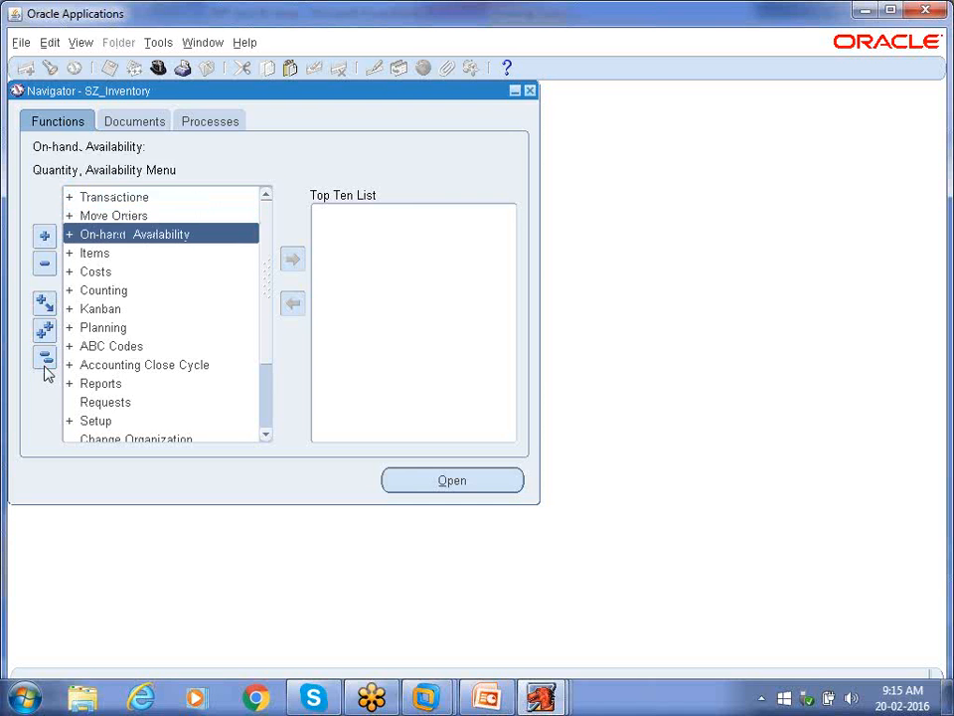
pyautogui.press('Right')
pyautogui.press('Down')
pyautogui.press('Return')
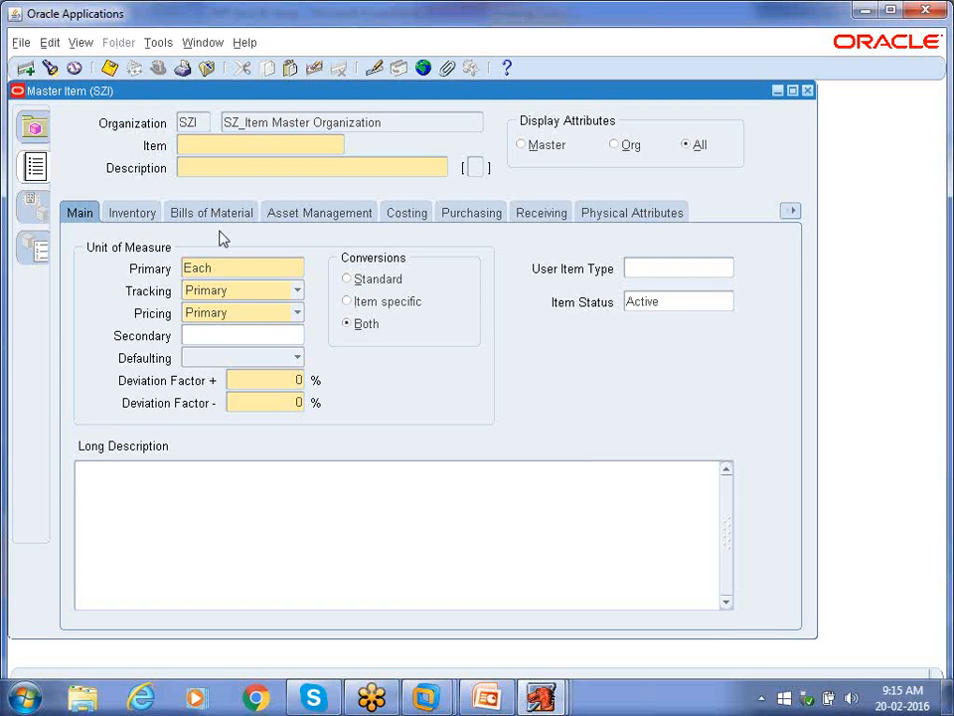
pyautogui.write('SZ_HD')
pyautogui.press('Tab')
# Copy the attributes of the Purchased Item template to item SZ_HD and apply them
pyautogui.click(159, 43)
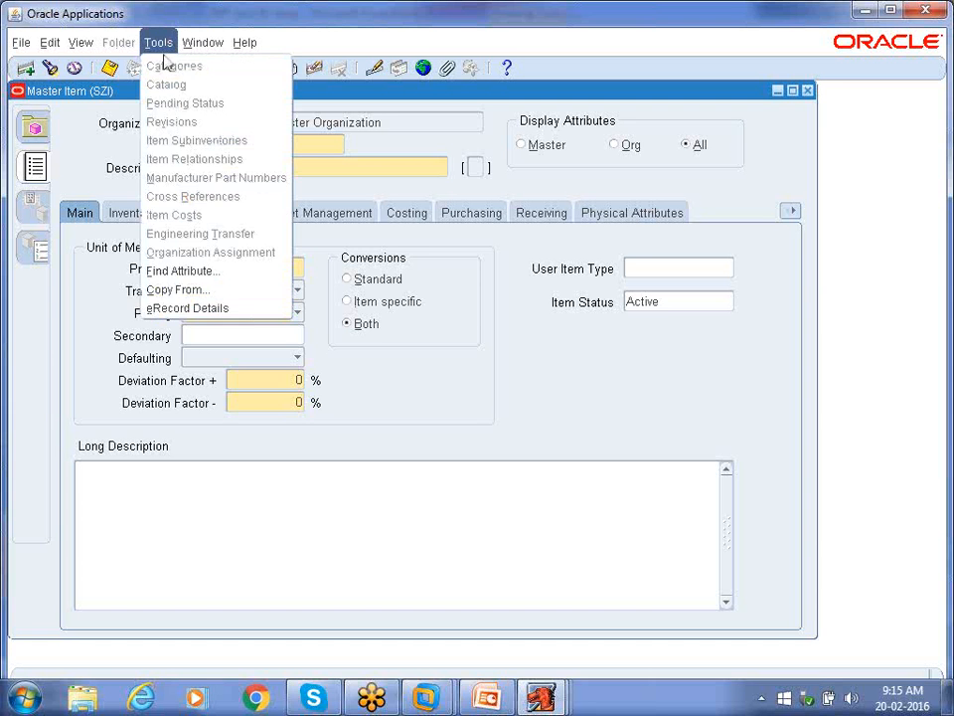
pyautogui.click(233, 290)
pyautogui.write('pur')
pyautogui.press('Tab')
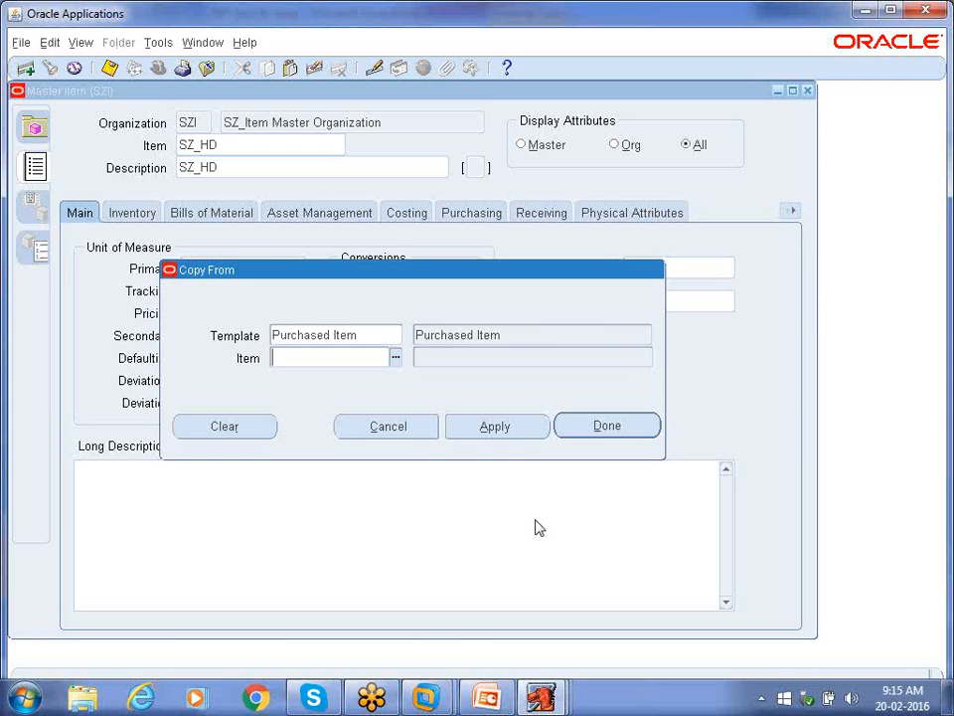
pyautogui.click(496, 430)
pyautogui.click(605, 427)
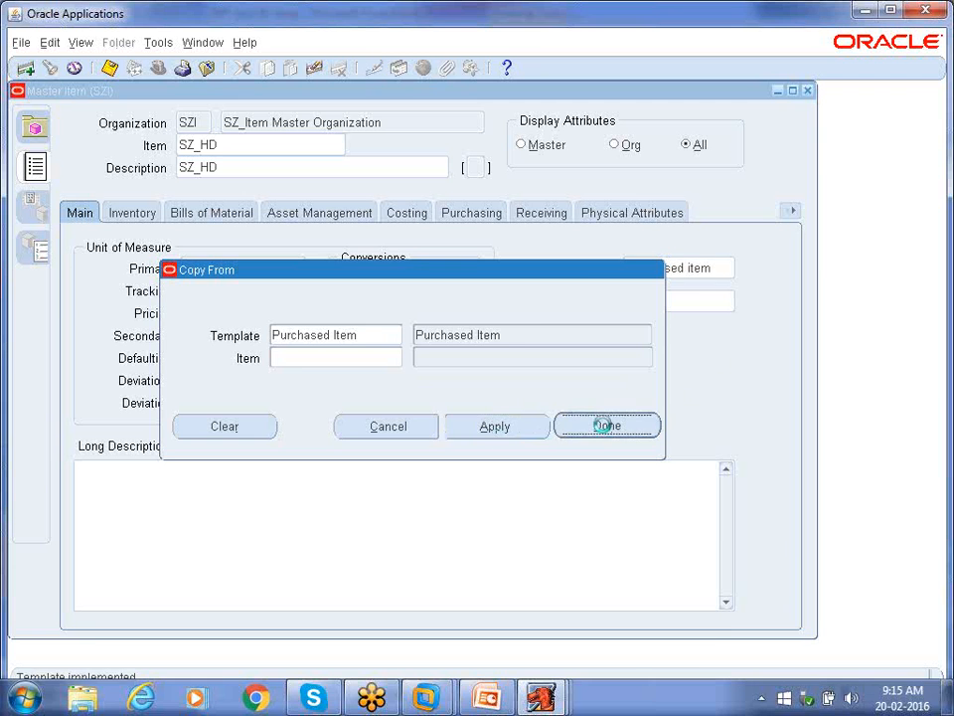
# Check the user item type, General Planning, Bills of Material and Work In Process attributes of SZ_HD, and save the item
pyautogui.click(716, 267)
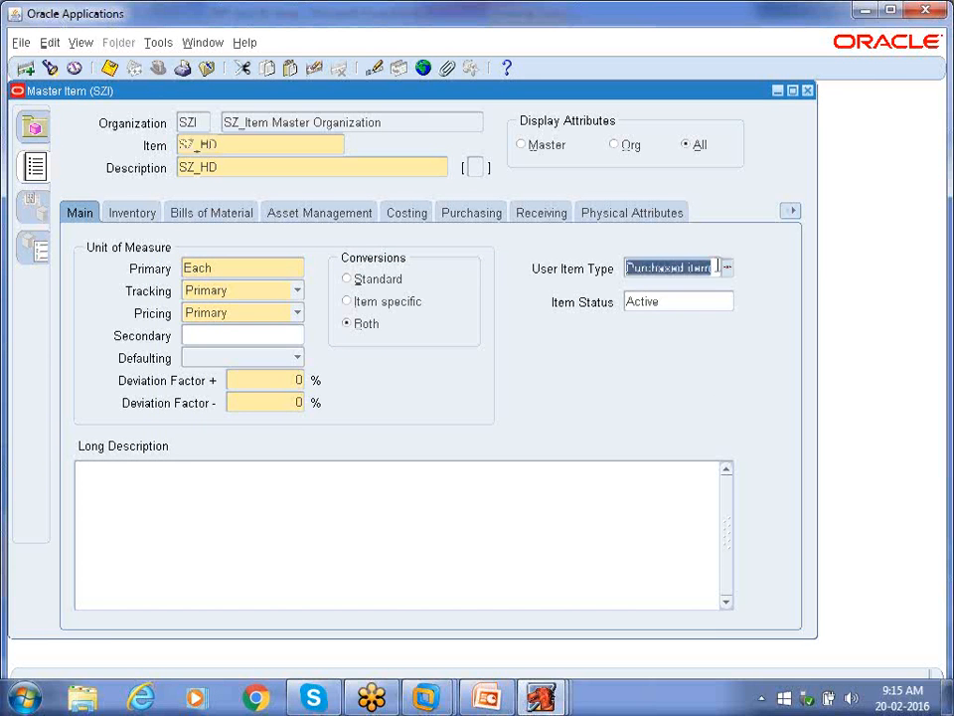
pyautogui.click(790, 211)
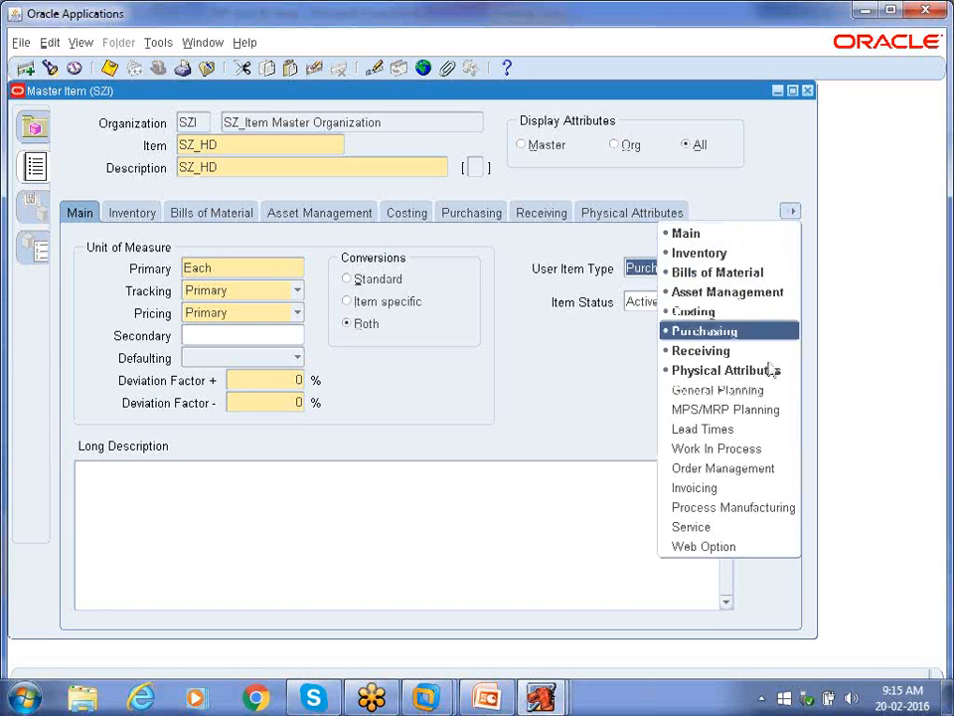
pyautogui.click(707, 389)
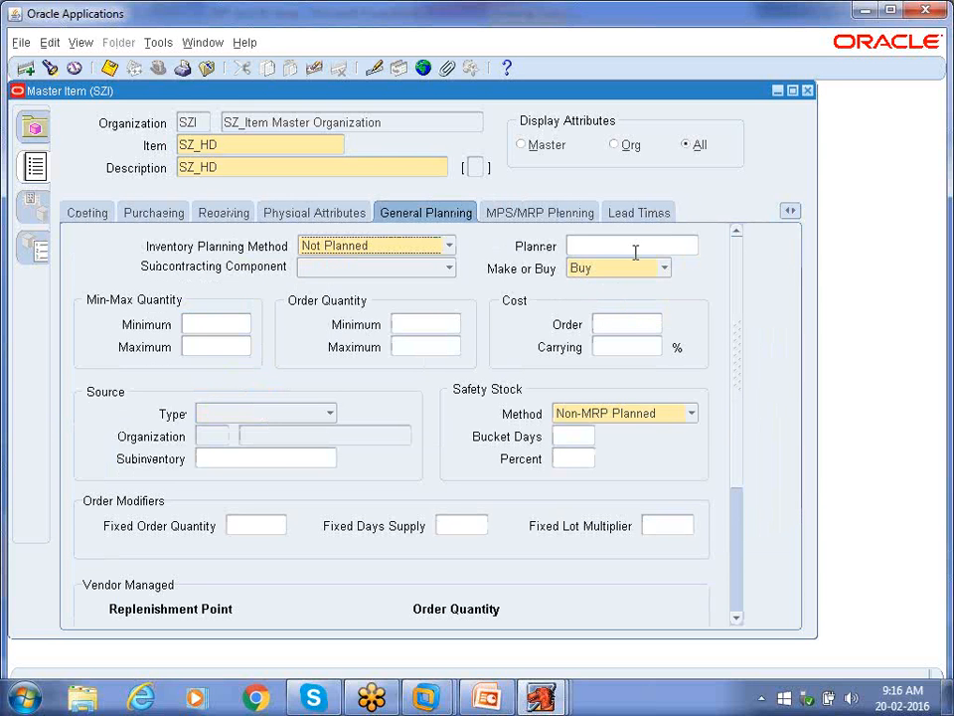
pyautogui.click(790, 210)
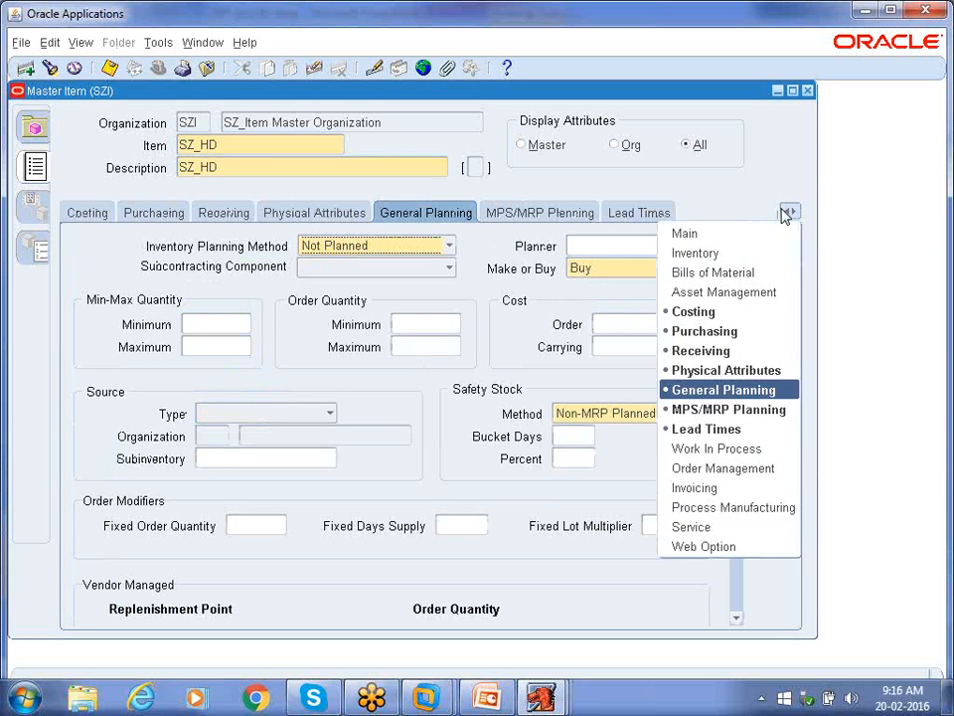
pyautogui.click(740, 274)
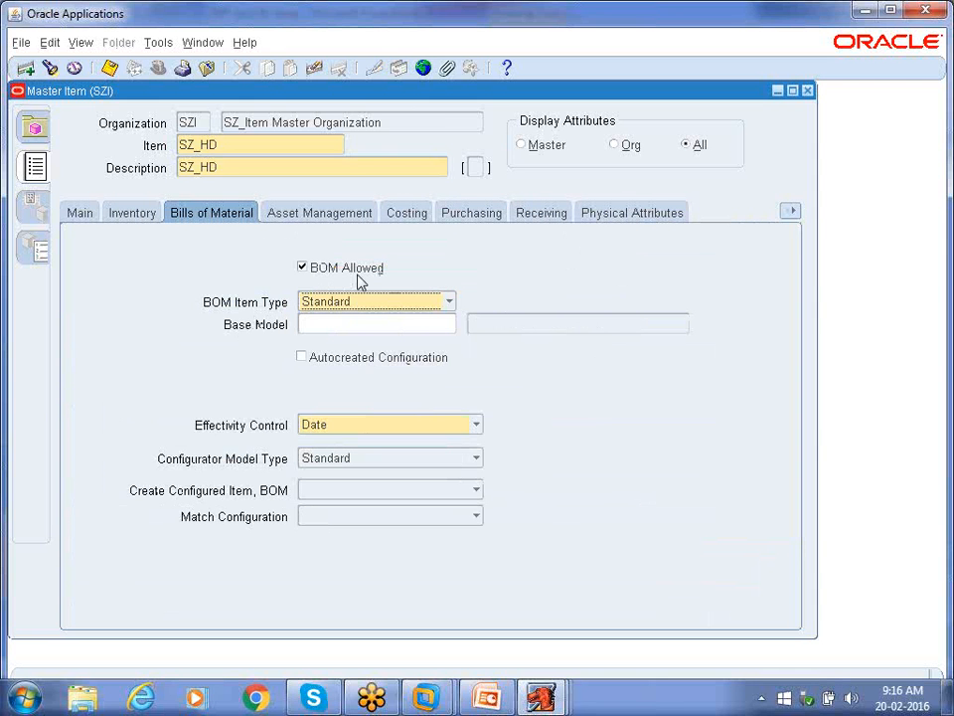
pyautogui.click(790, 211)
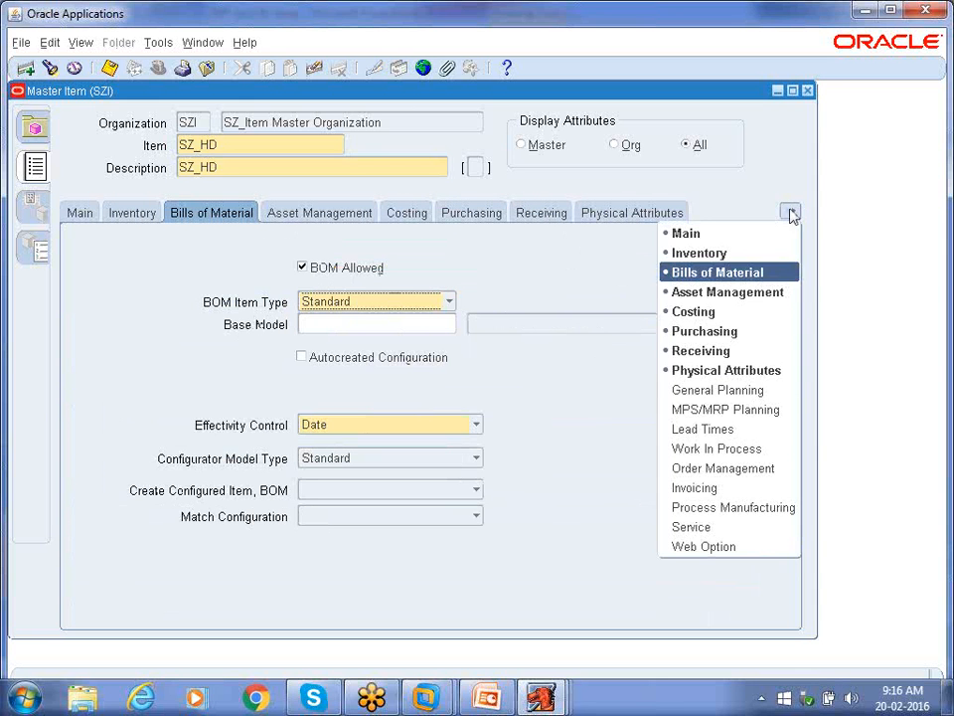
pyautogui.click(754, 449)
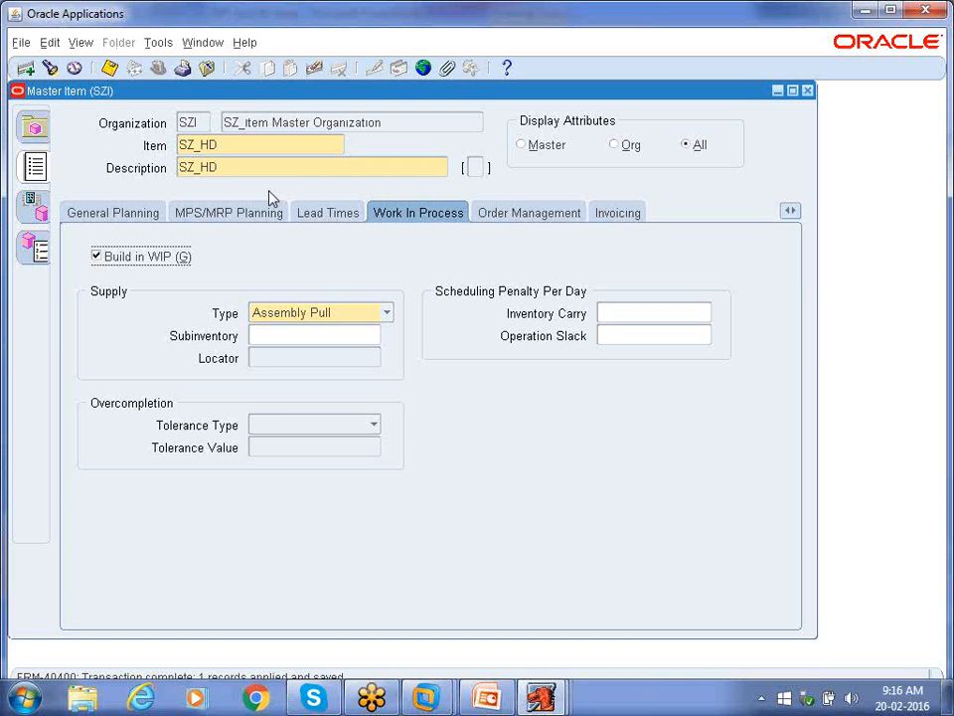
# Assign item SZ_HD to organization SZH and save the assignment
pyautogui.click(158, 43)
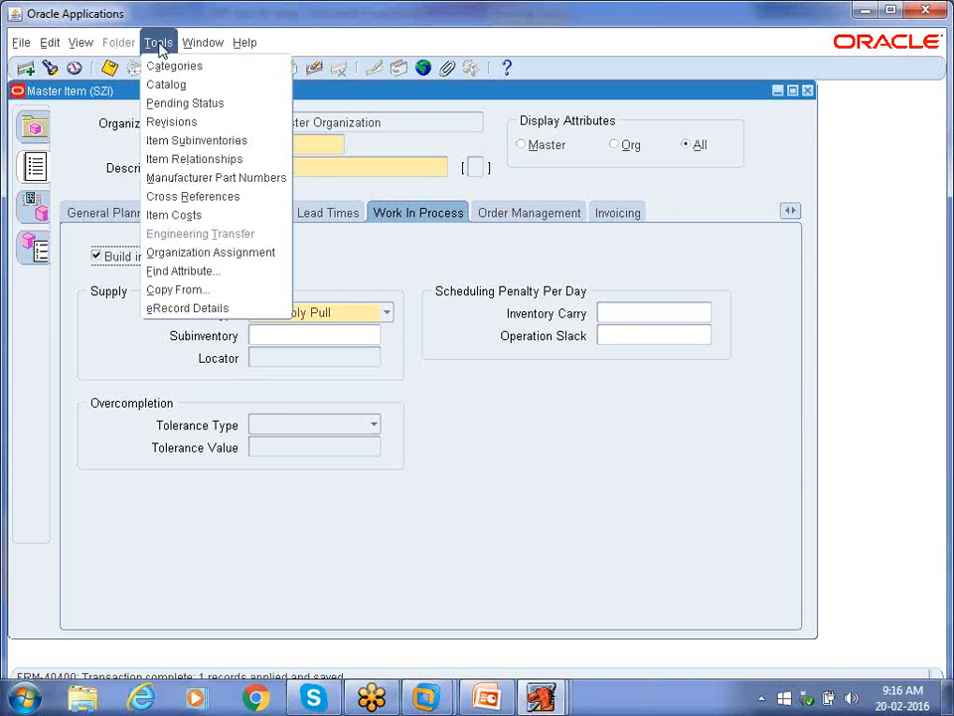
pyautogui.click(219, 253)
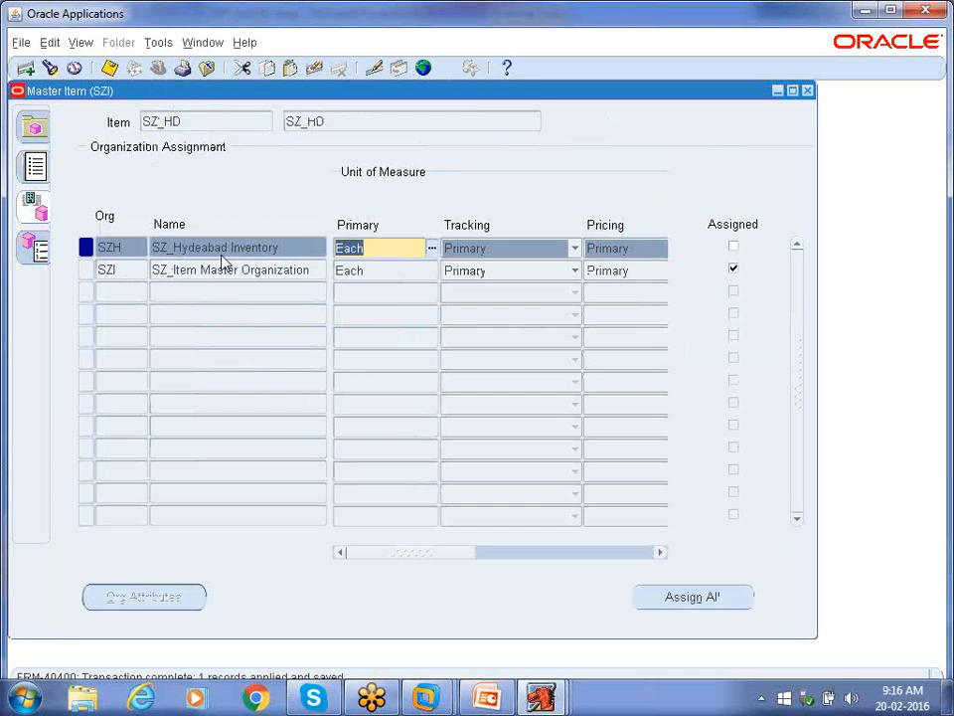
pyautogui.click(732, 247)
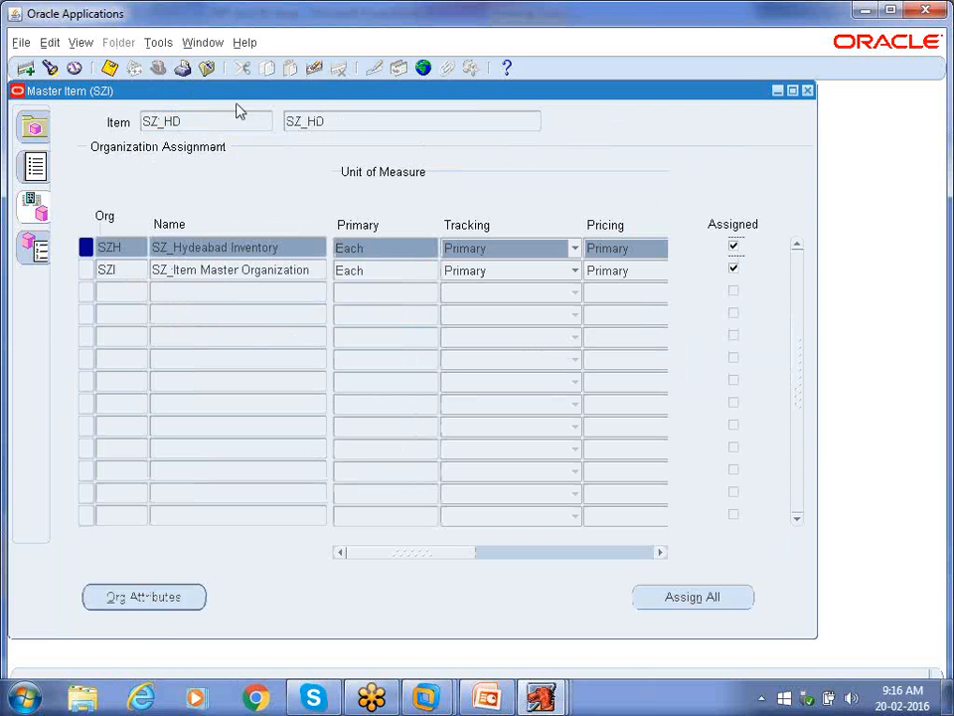
pyautogui.click(109, 67)
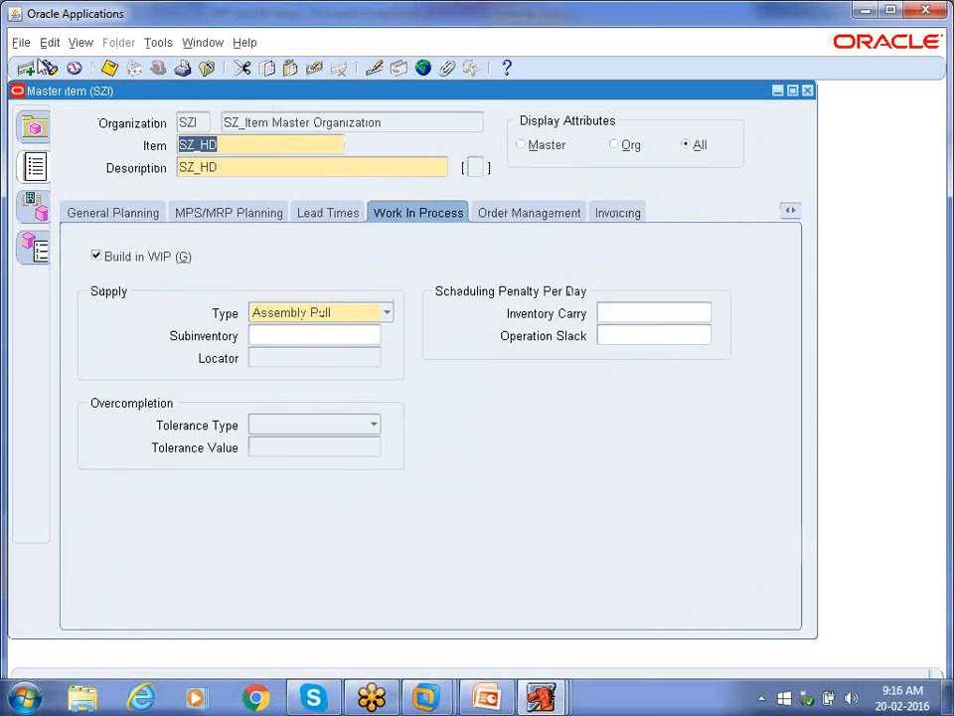
# Start another new master item with SZ_PR as both its name and its description
pyautogui.click(26, 68)
pyautogui.write('SZ_PP')
pyautogui.press('BackSpace')
pyautogui.write('R')
pyautogui.hotkey('shift', 'Home')
pyautogui.hotkey('ctrl', 'c')
pyautogui.press('Tab')
pyautogui.hotkey('ctrl', 'v')
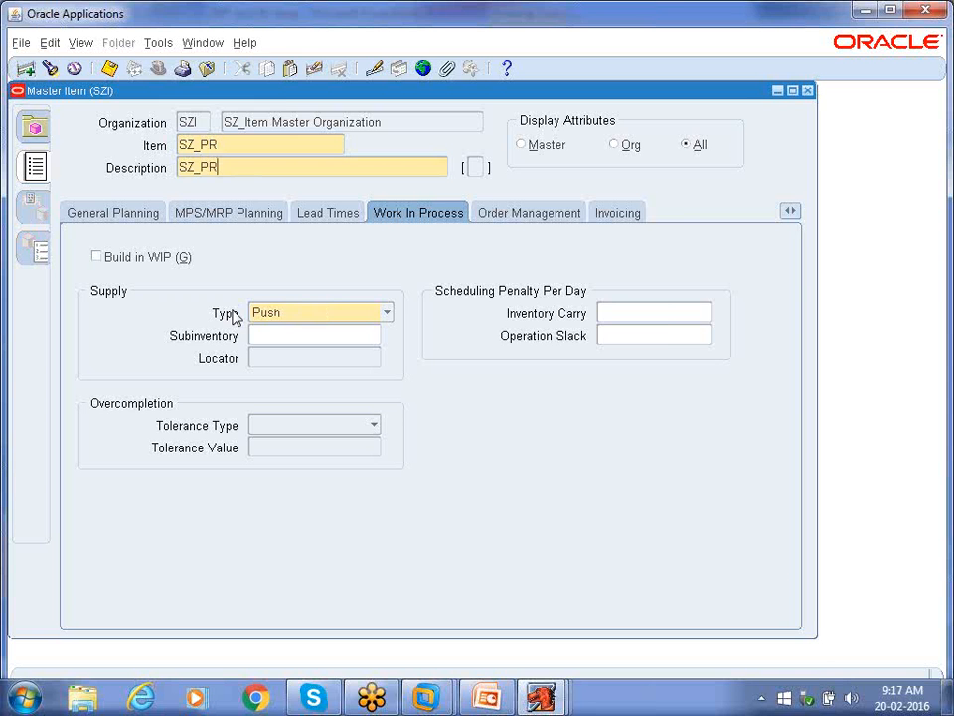
# Apply the Purchased Item template to item SZ_PR and finish copying its attributes
pyautogui.click(158, 42)
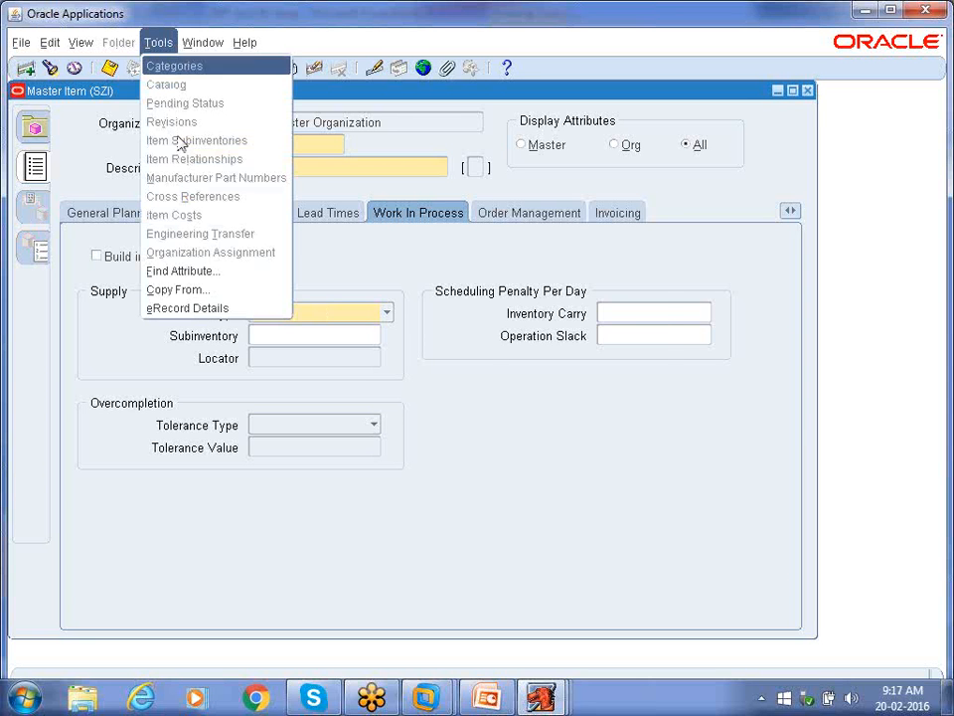
pyautogui.click(227, 295)
pyautogui.write('p')
pyautogui.press('Tab')
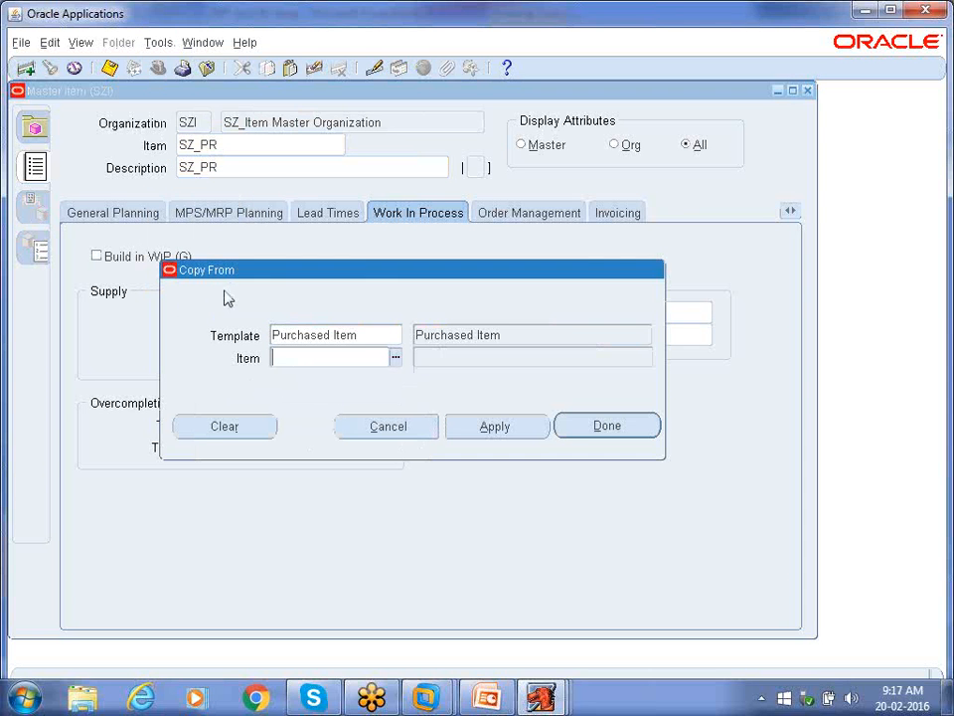
pyautogui.click(495, 426)
pyautogui.click(616, 425)
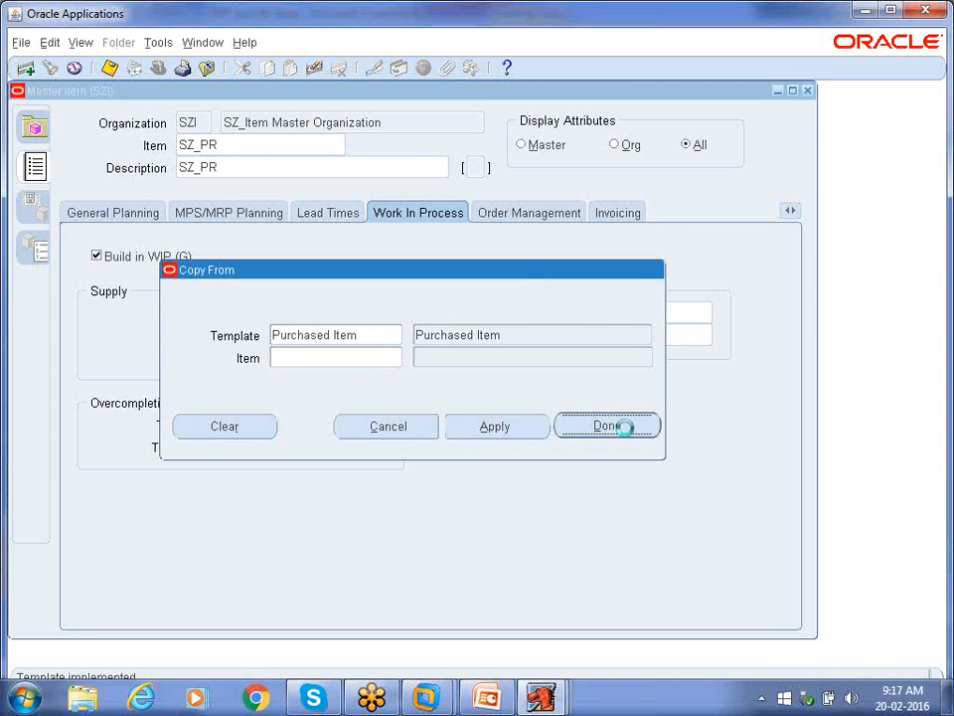
# Save item SZ_PR, assign it to organization SZH and save the assignment
pyautogui.click(110, 67)
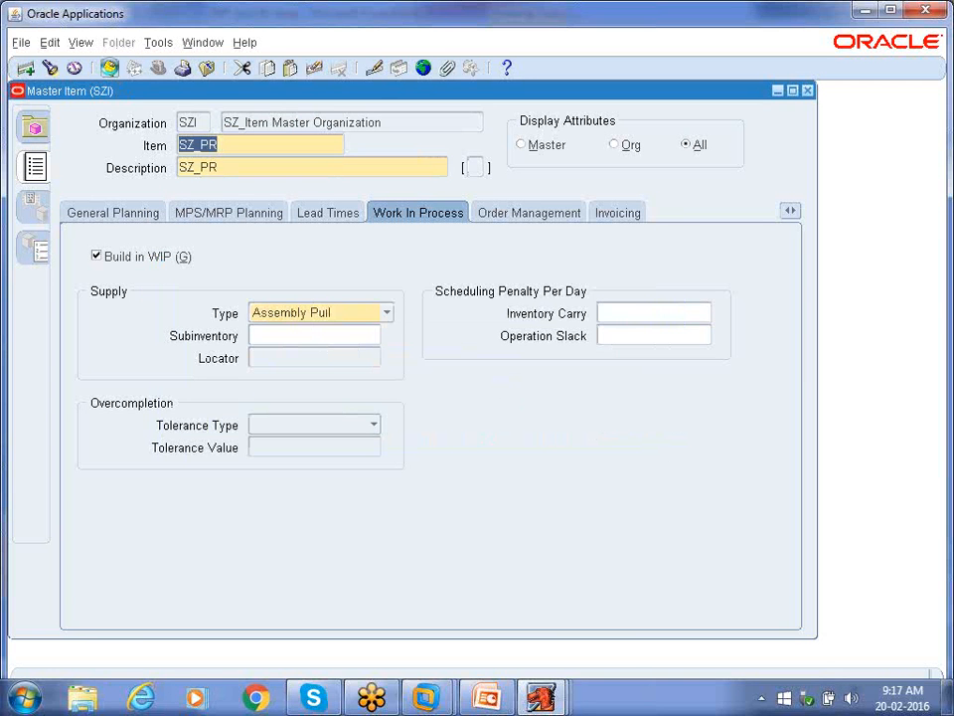
pyautogui.click(157, 45)
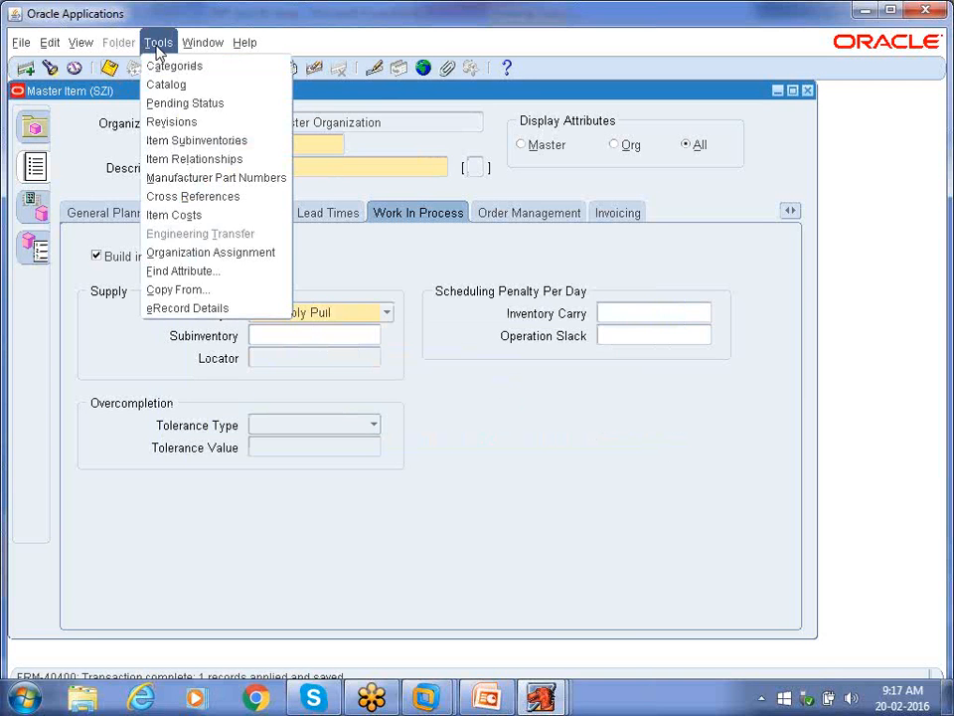
pyautogui.click(249, 252)
pyautogui.click(733, 246)
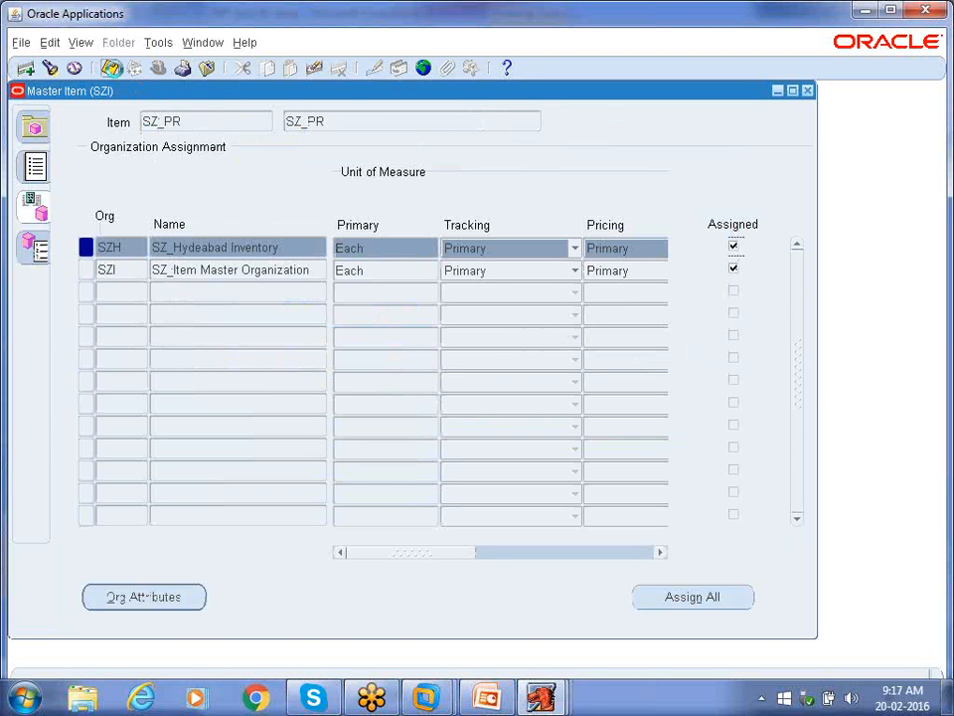
pyautogui.click(109, 68)
# Start another new master item with SZ_MM as both its name and its description
pyautogui.click(33, 164)
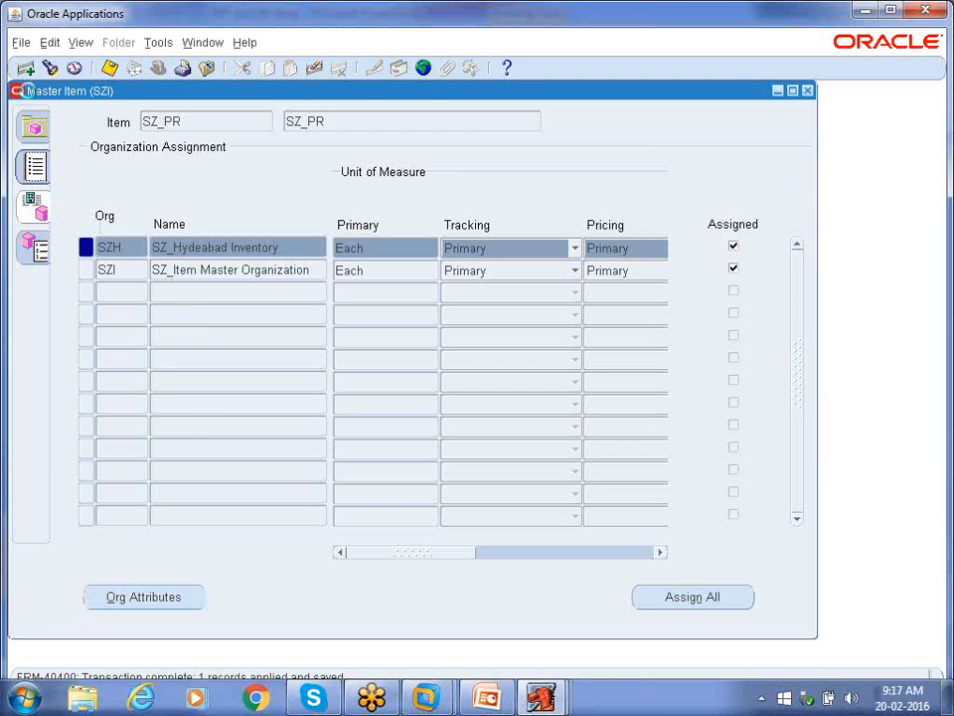
pyautogui.click(28, 69)
pyautogui.write('SZ_MM')
pyautogui.hotkey('shift', 'Home')
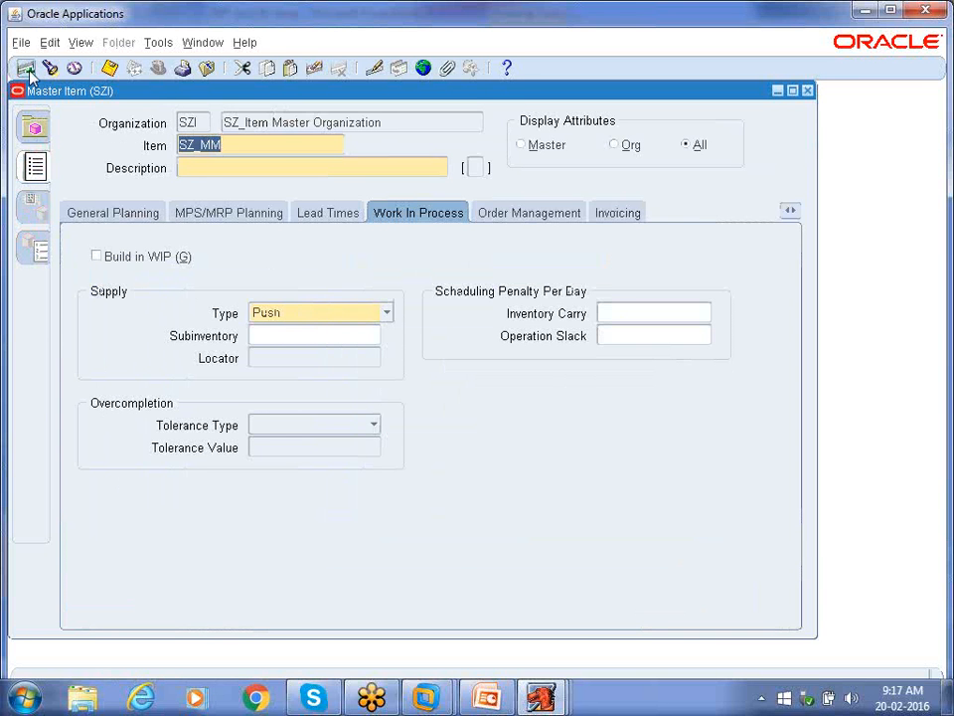
pyautogui.hotkey('ctrl', 'c')
pyautogui.press('Tab')
pyautogui.hotkey('ctrl', 'v')
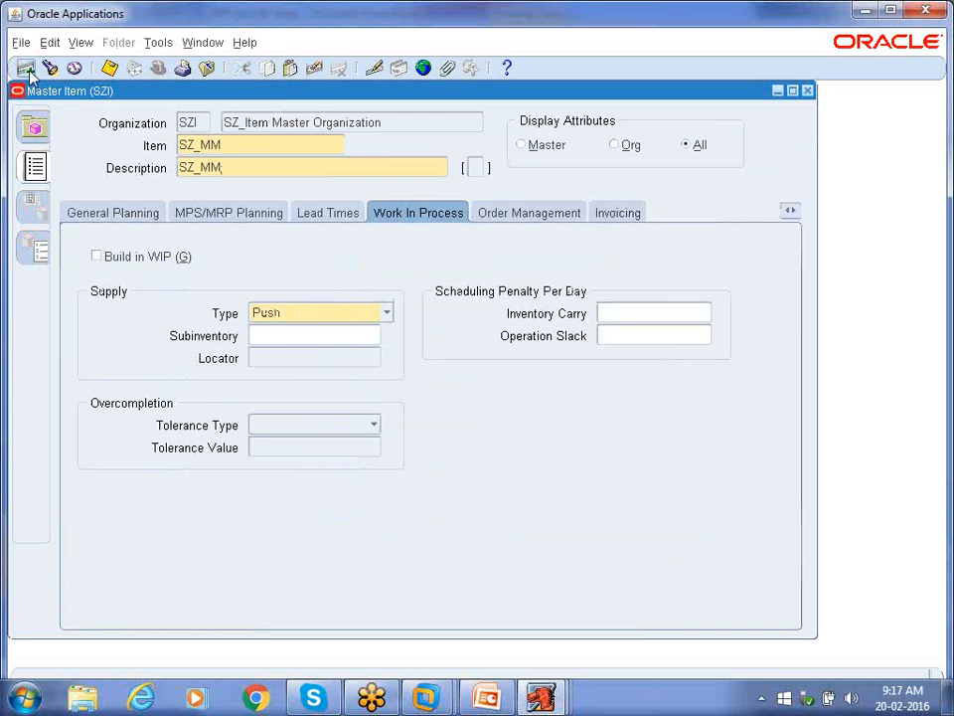
# Apply the Purchased Item template to item SZ_MM and finish copying its attributes
pyautogui.click(157, 43)
pyautogui.click(189, 289)
pyautogui.write('pu')
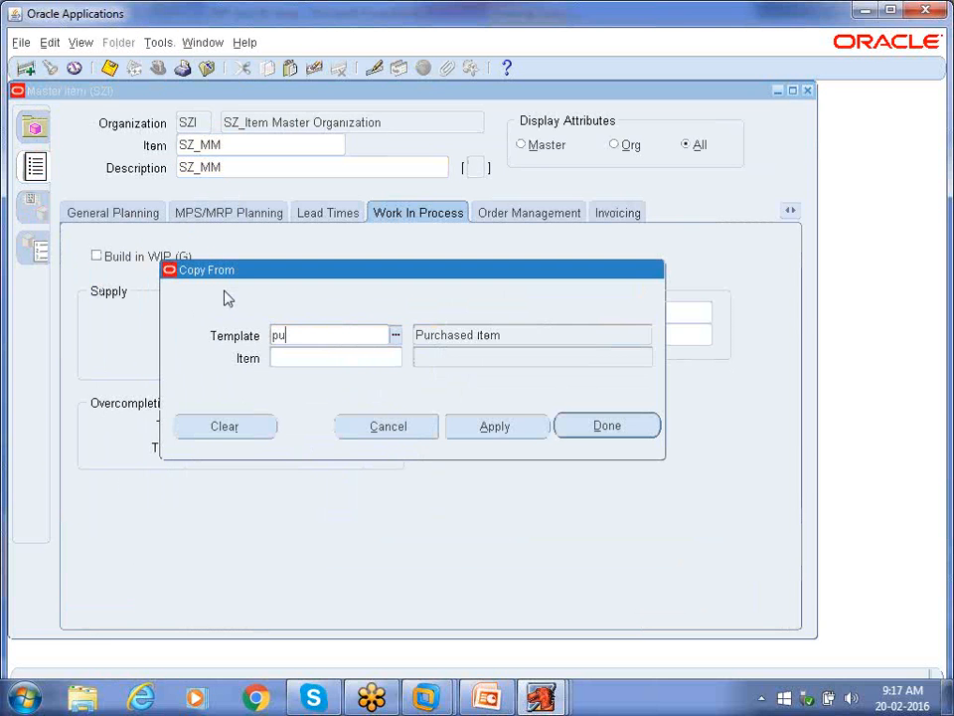
pyautogui.press('Tab')
pyautogui.click(490, 426)
pyautogui.click(611, 428)
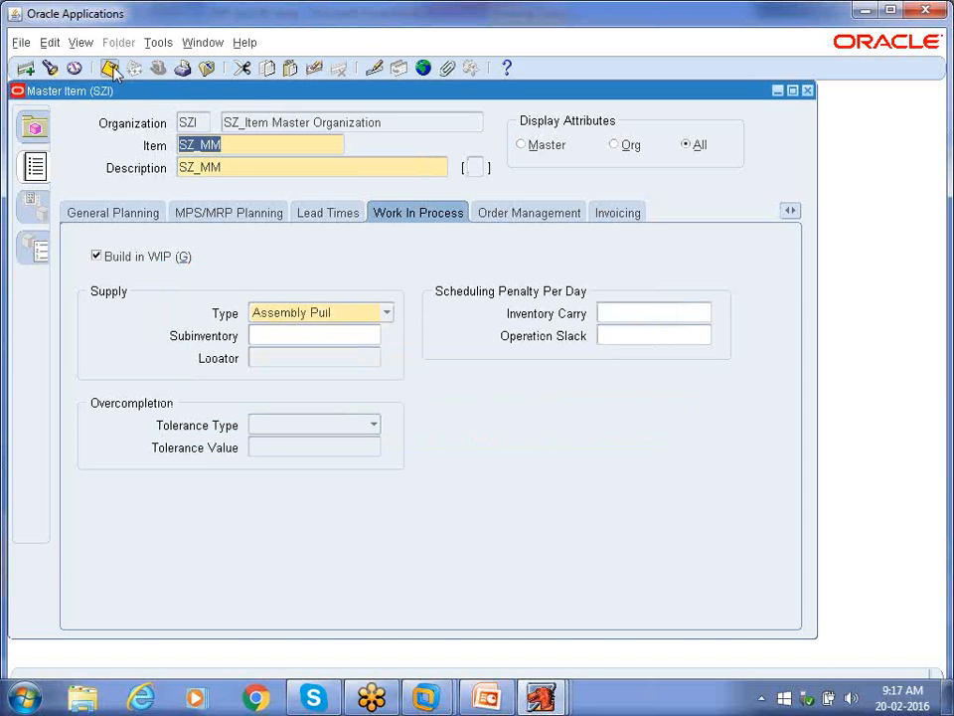
# Assign item SZ_MM to organization SZH, save the assignment and close the Master Item form
pyautogui.click(156, 43)
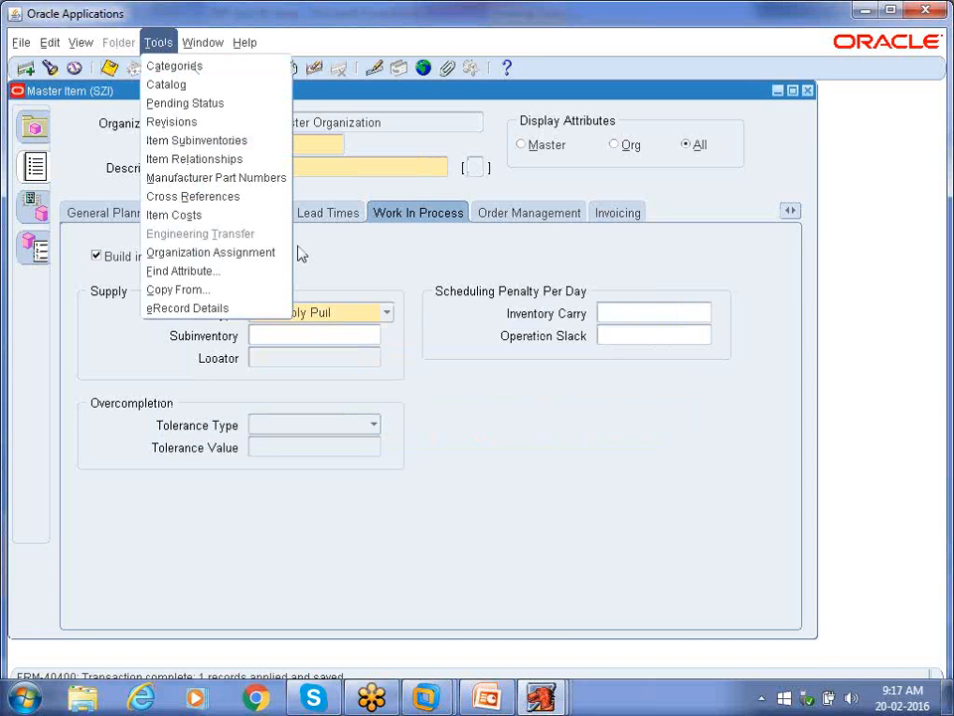
pyautogui.click(277, 257)
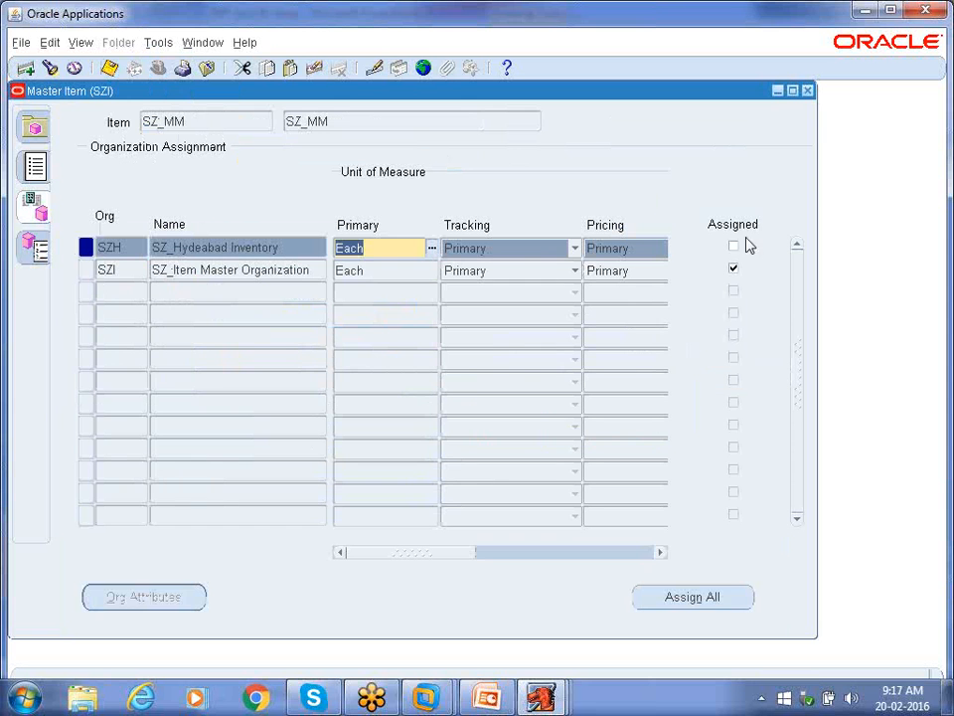
pyautogui.click(734, 248)
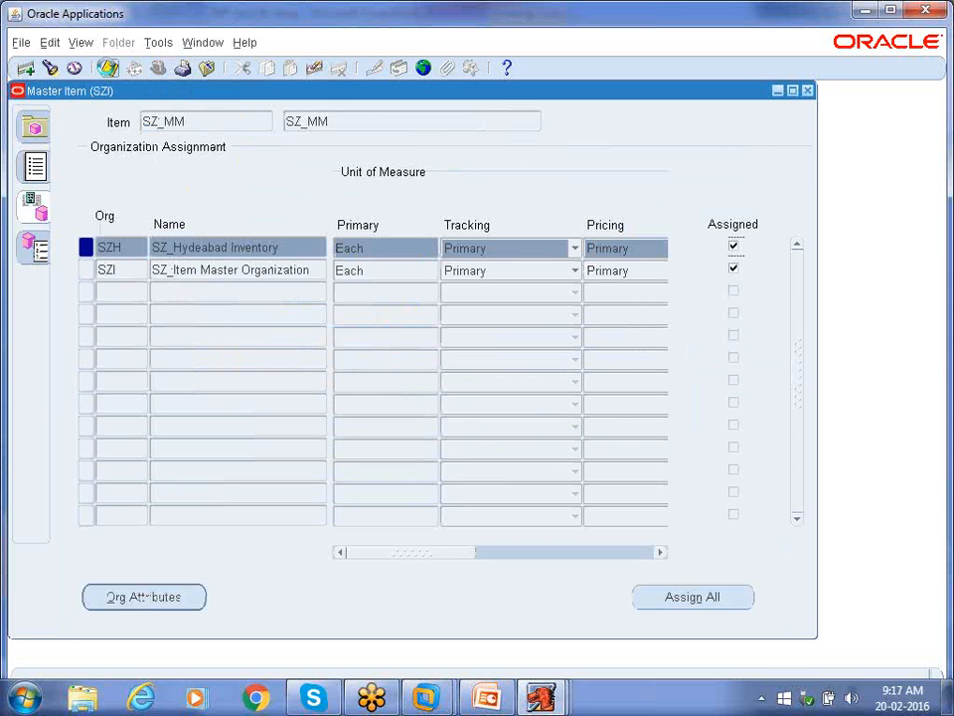
pyautogui.click(108, 67)
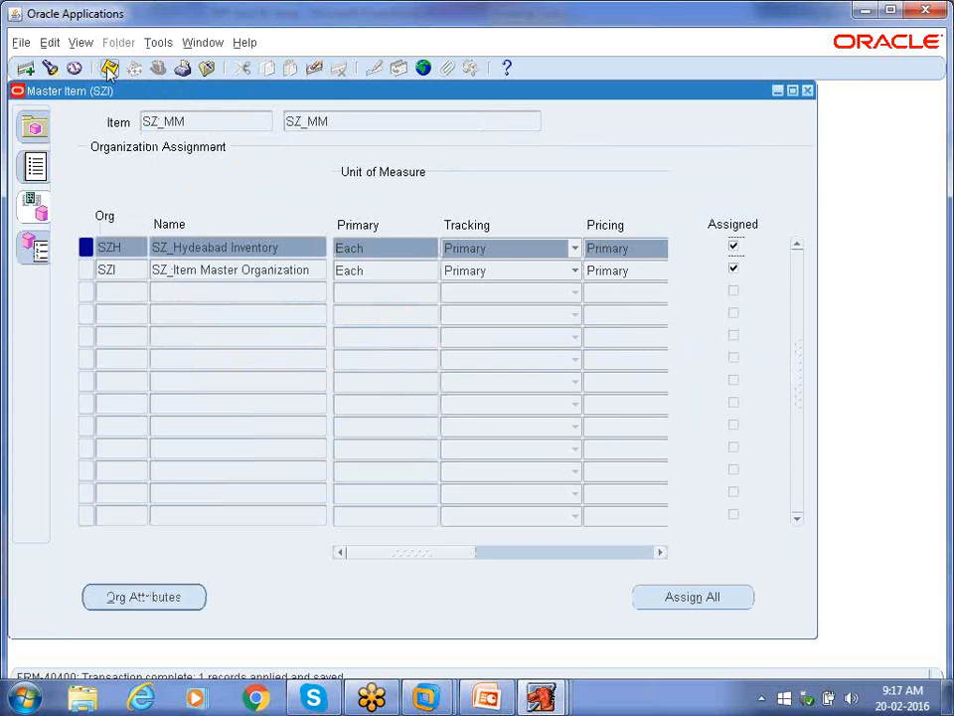
pyautogui.click(808, 91)
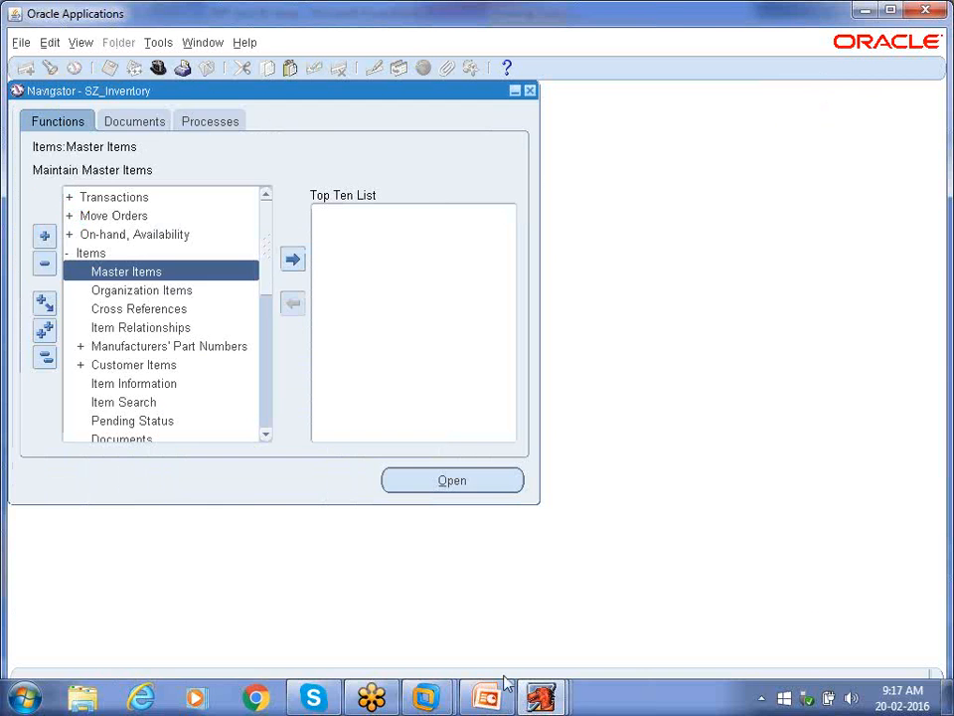
# Switch to the PowerPoint presentation and relabel the top box of the Bill Levels diagram as CPU
pyautogui.click(485, 697)
pyautogui.press('BackSpace')
pyautogui.press('BackSpace')
pyautogui.press('BackSpace')
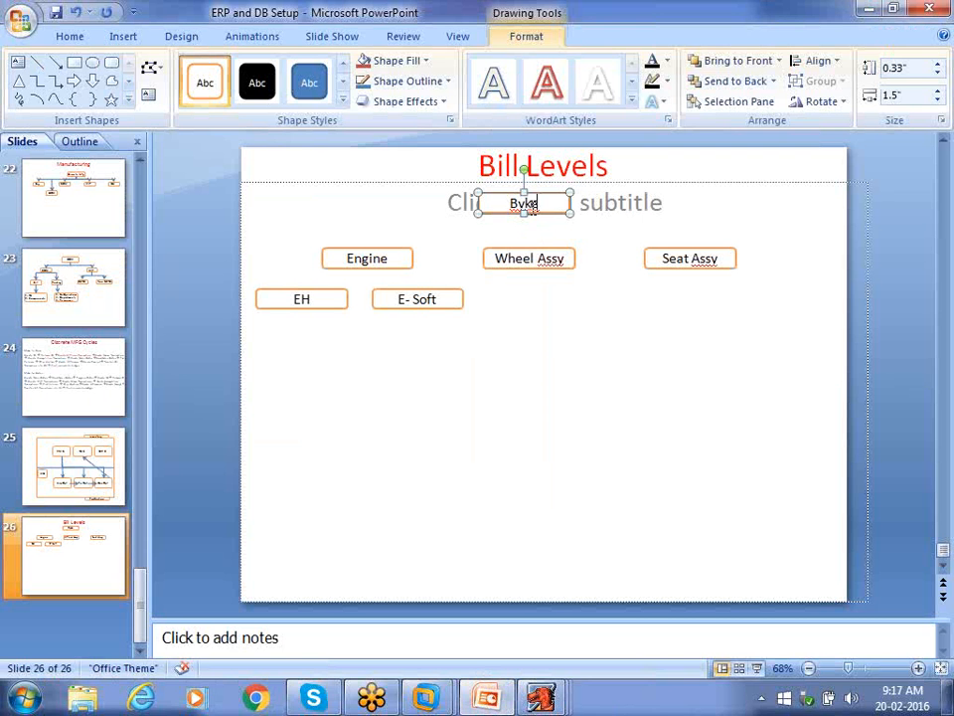
pyautogui.press('BackSpace')
pyautogui.write('COP')
pyautogui.press('BackSpace')
pyautogui.press('BackSpace')
pyautogui.write('PU')
pyautogui.click(394, 260)
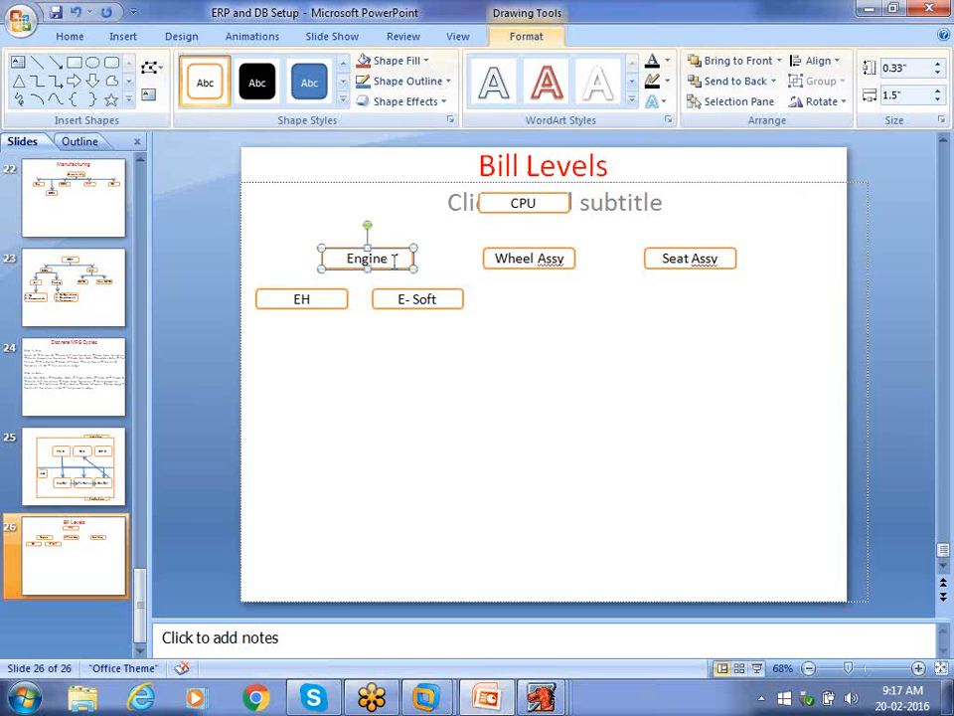
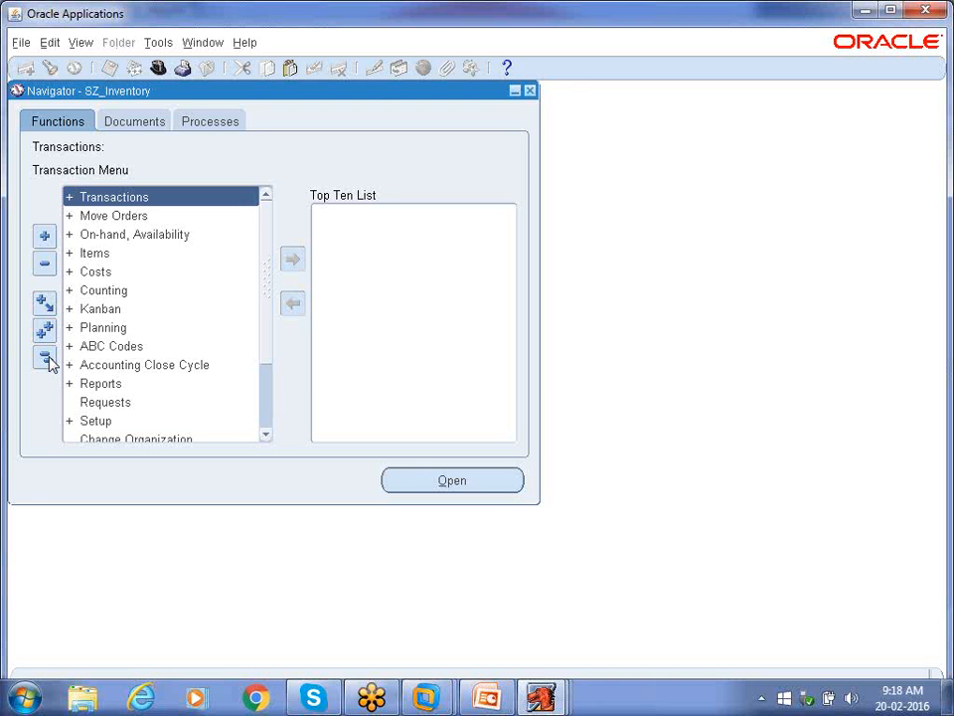
# Switch to Oracle Applications' SZ_Bills Of Material responsibility and open the Bills form for organization SZH
pyautogui.click(159, 68)
pyautogui.press('Return')
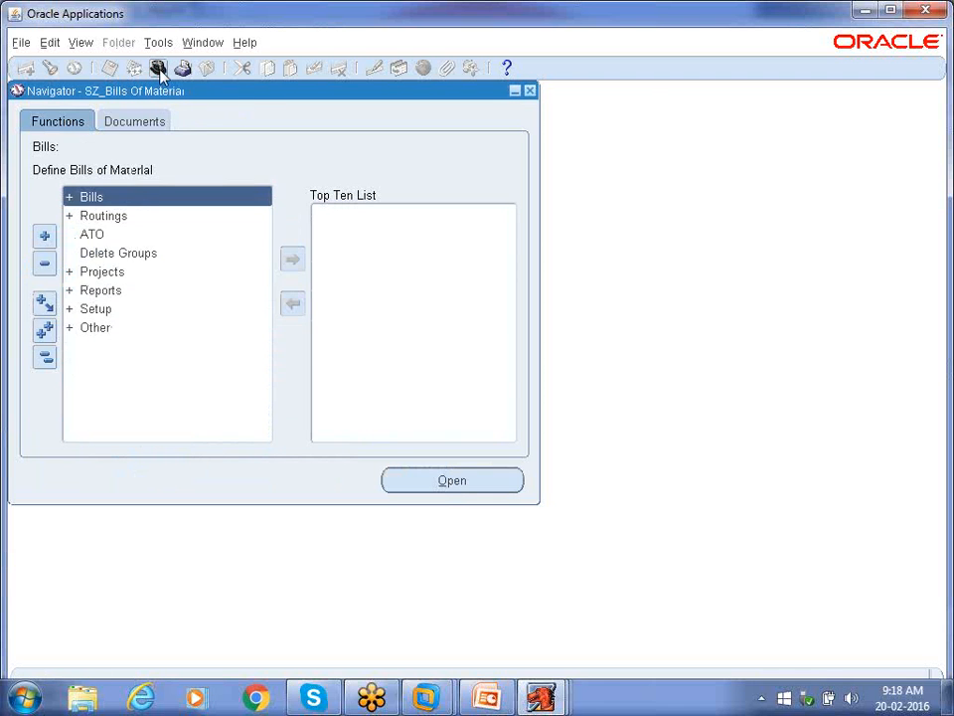
pyautogui.press('Return')
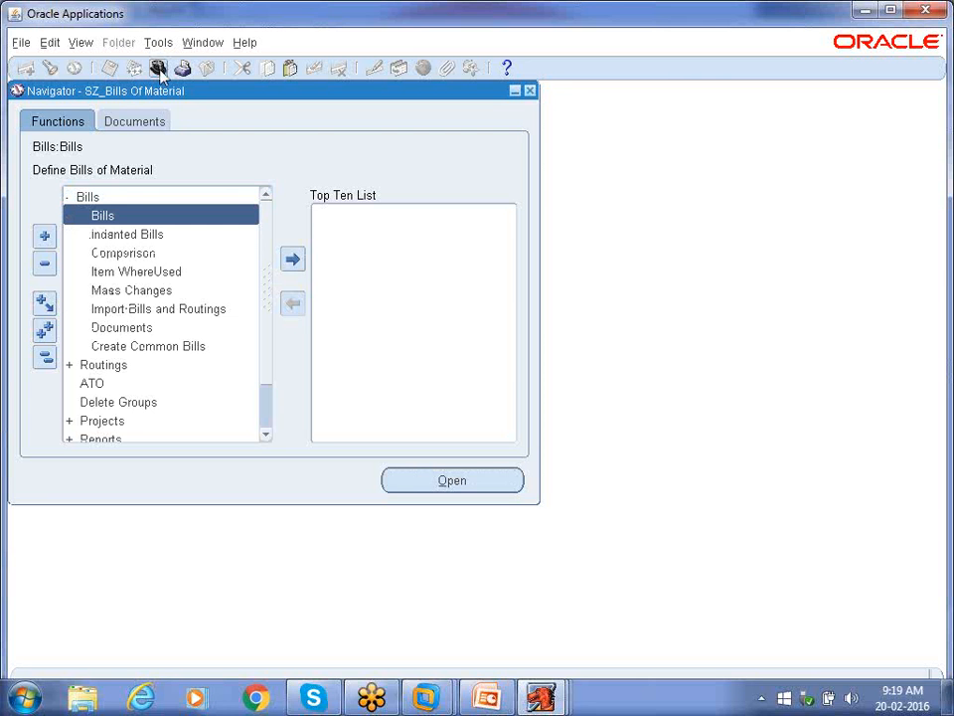
pyautogui.doubleClick(121, 212)
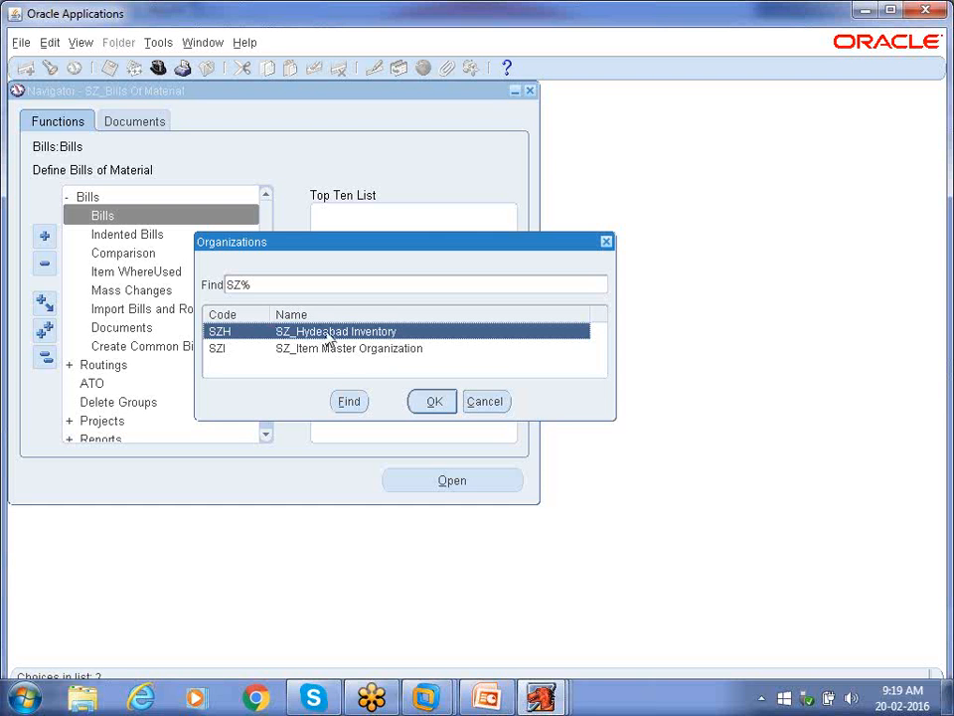
pyautogui.click(328, 350)
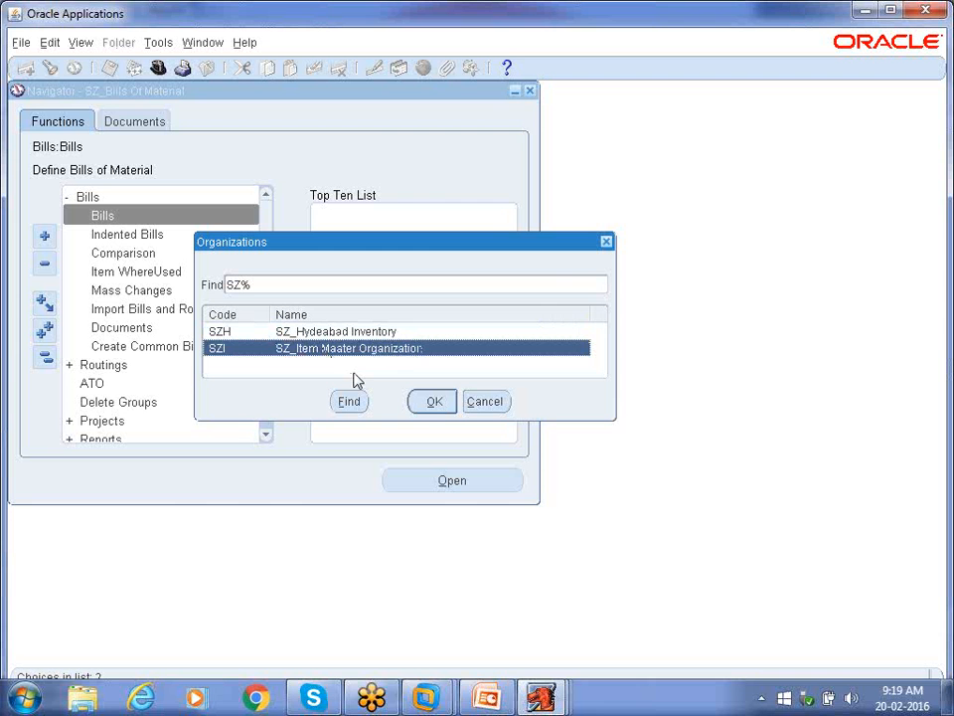
pyautogui.press('Up')
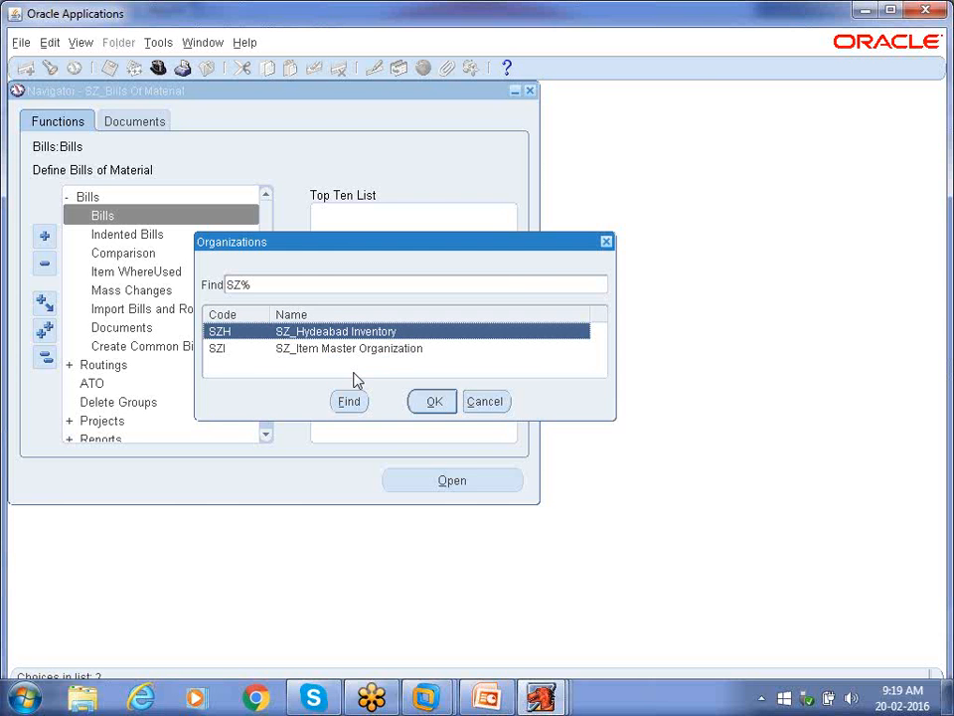
pyautogui.click(433, 402)
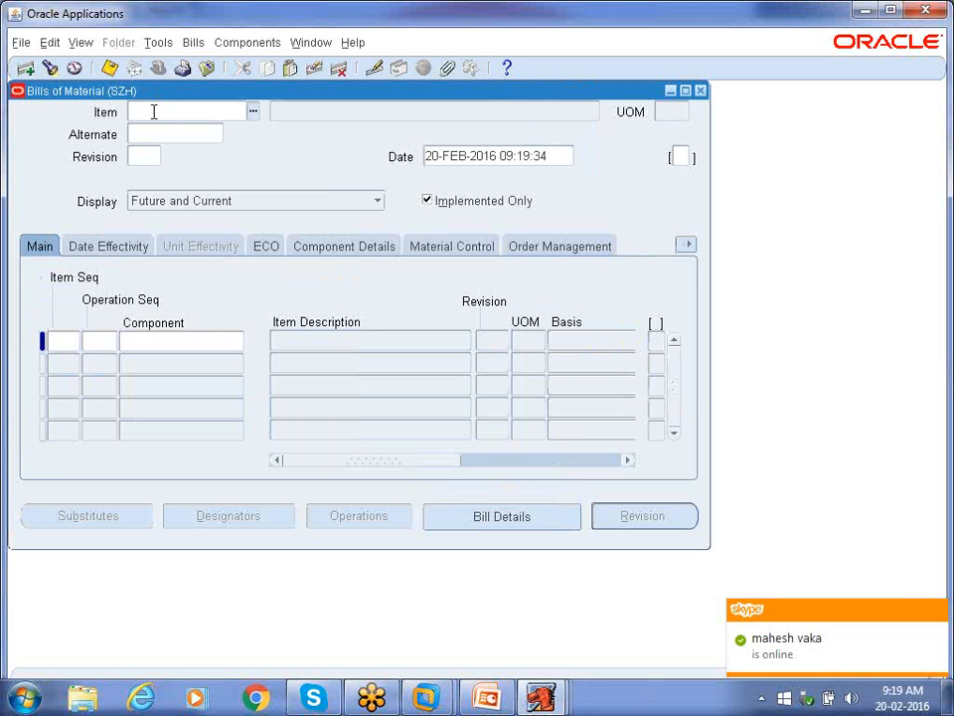
# Start a bill of material for item SZ_CPU and add SZ_HD as its first component with quantity 1
pyautogui.write('SZ_CPU')
pyautogui.press('Tab')
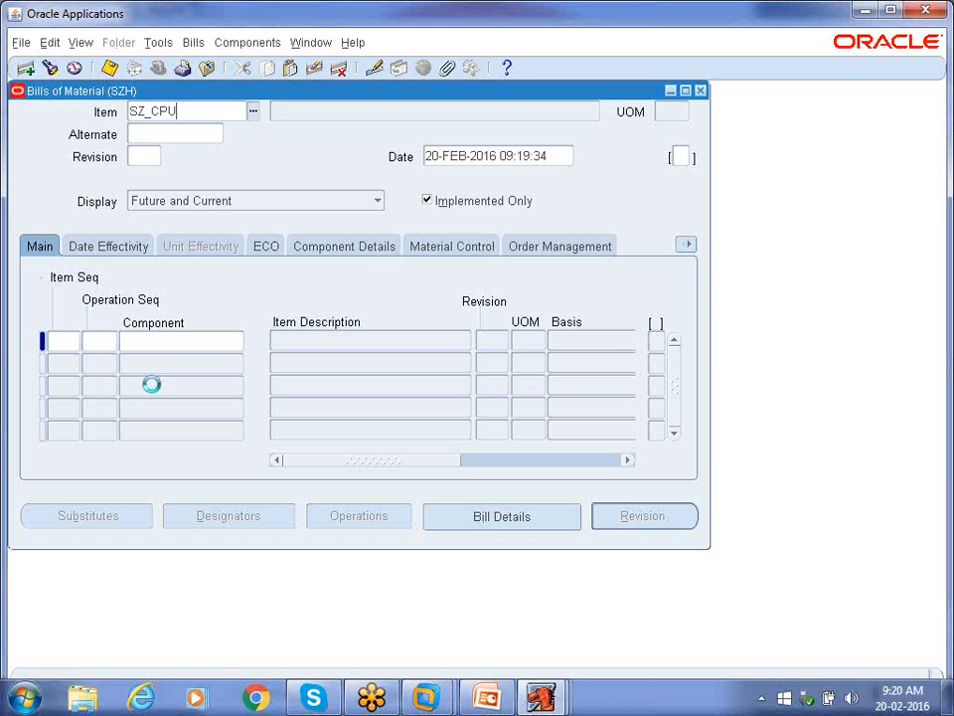
pyautogui.click(135, 344)
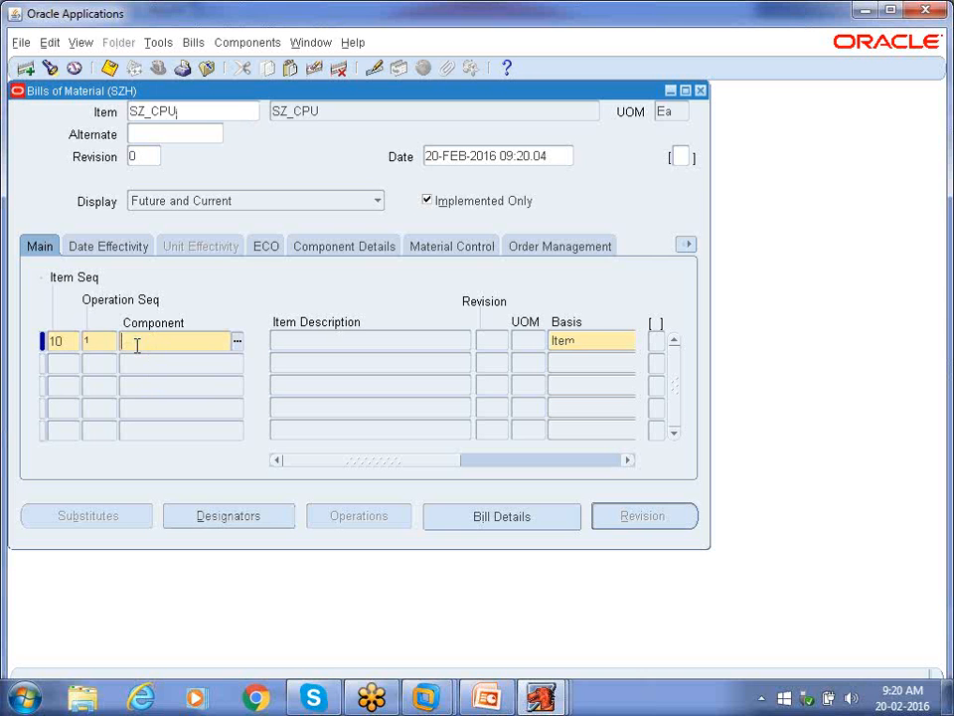
pyautogui.write('SZ_HD')
pyautogui.press('Tab')
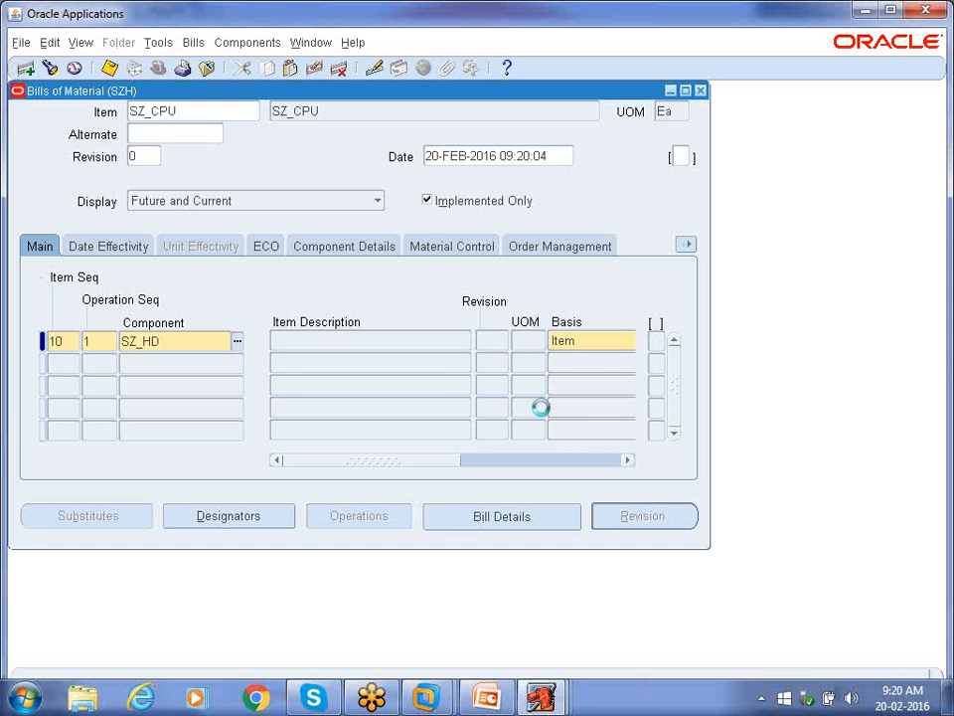
pyautogui.click(629, 460)
pyautogui.click(629, 460)
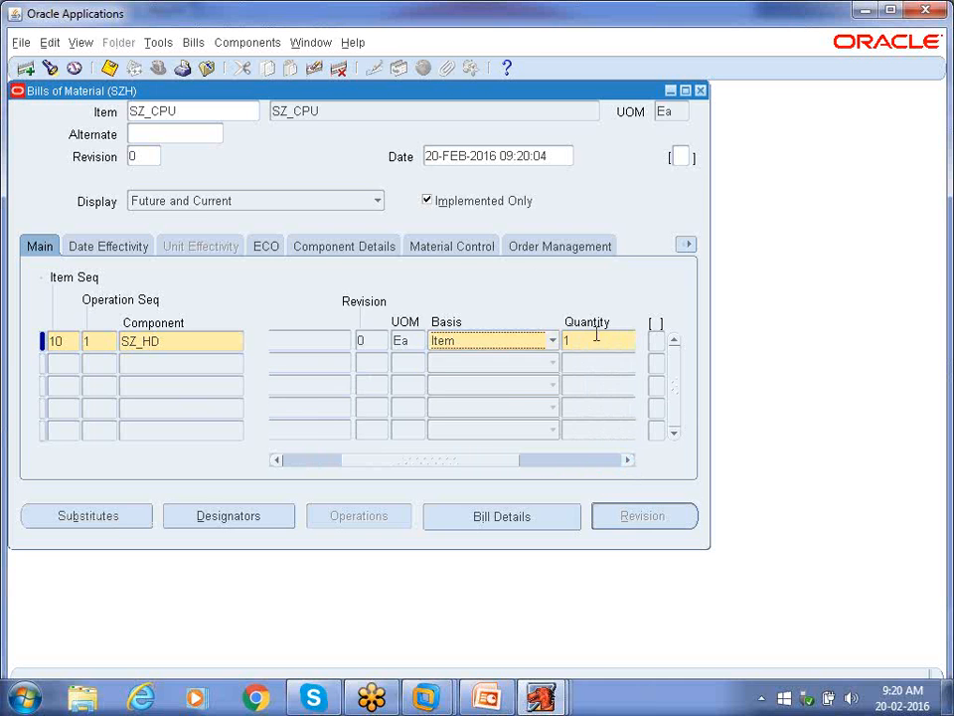
pyautogui.press('Tab')
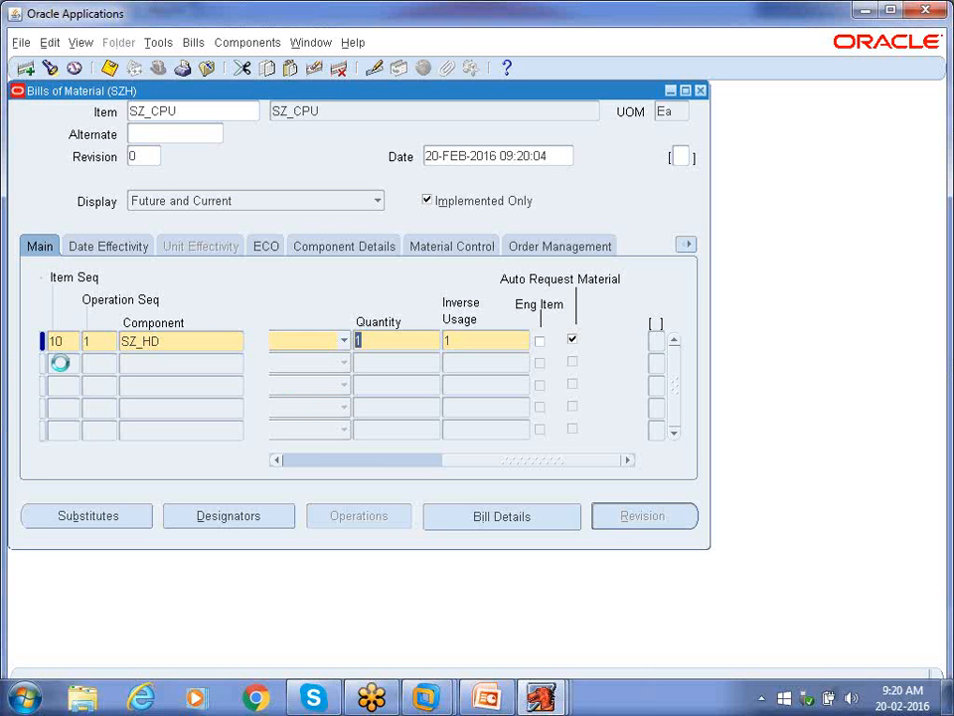
# Add SZ_PR to the SZ_CPU bill as the component at item sequence 20 with quantity 1
pyautogui.press('Tab')
pyautogui.press('Tab')
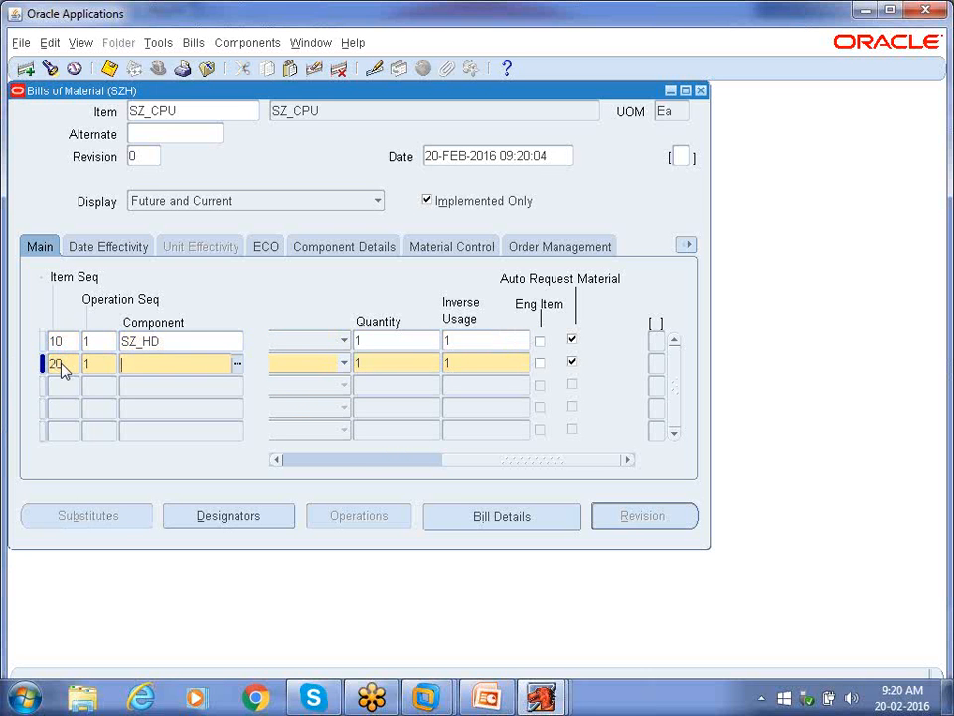
pyautogui.write('SZ_')
pyautogui.write('PP')
pyautogui.press('Tab')
pyautogui.press('Tab')
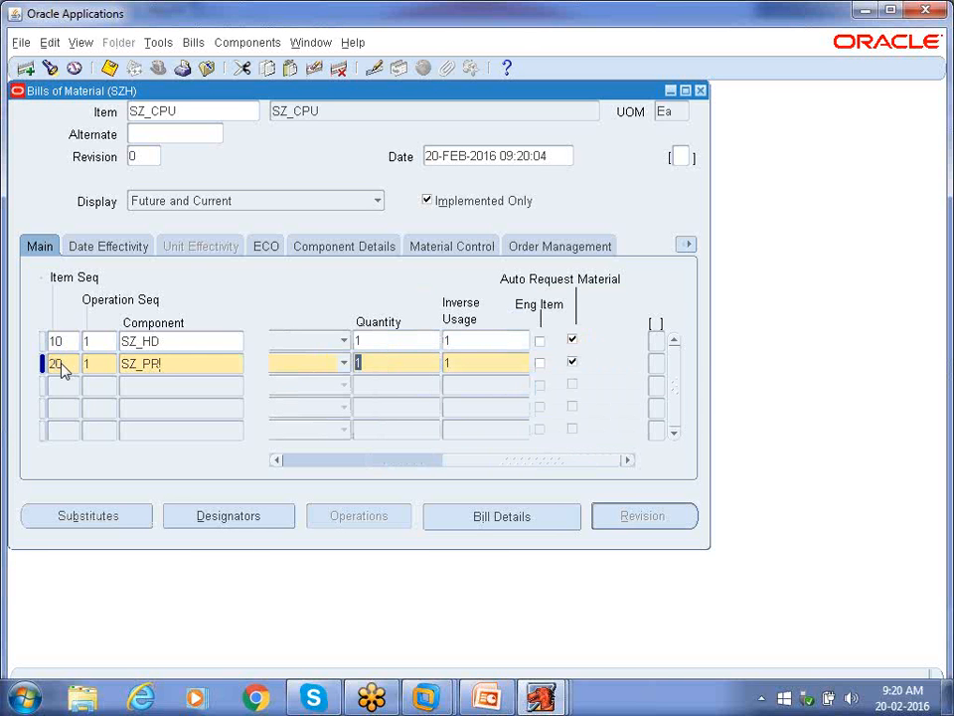
# Add SZ_MM to the SZ_CPU bill as the component at item sequence 30 with quantity 1
pyautogui.press('Down')
pyautogui.press('Tab')
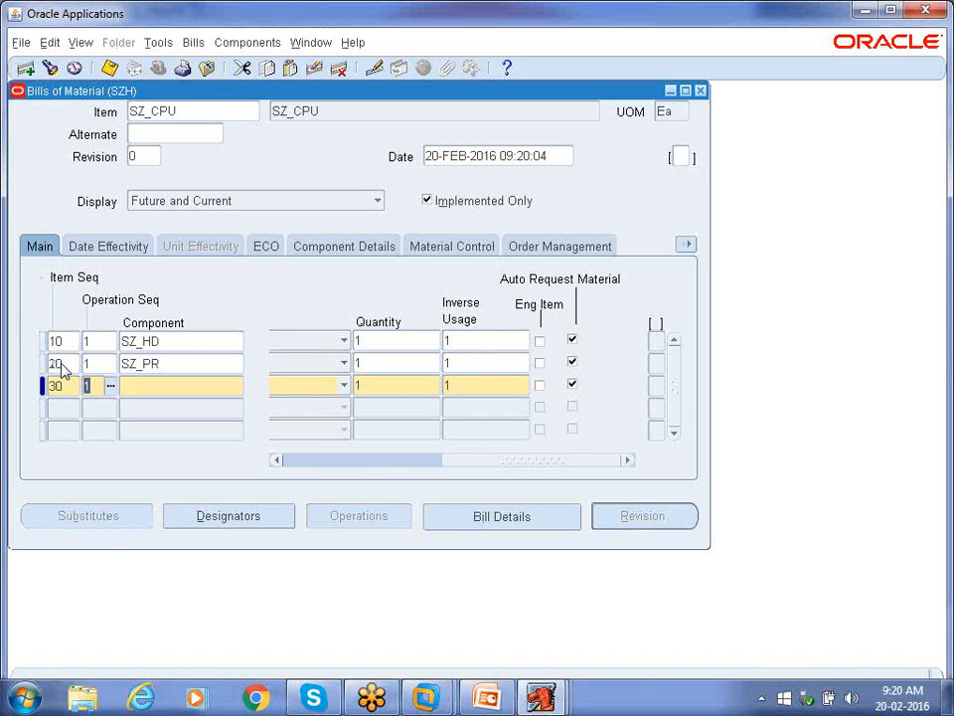
pyautogui.press('Tab')
pyautogui.write('SZ_MM')
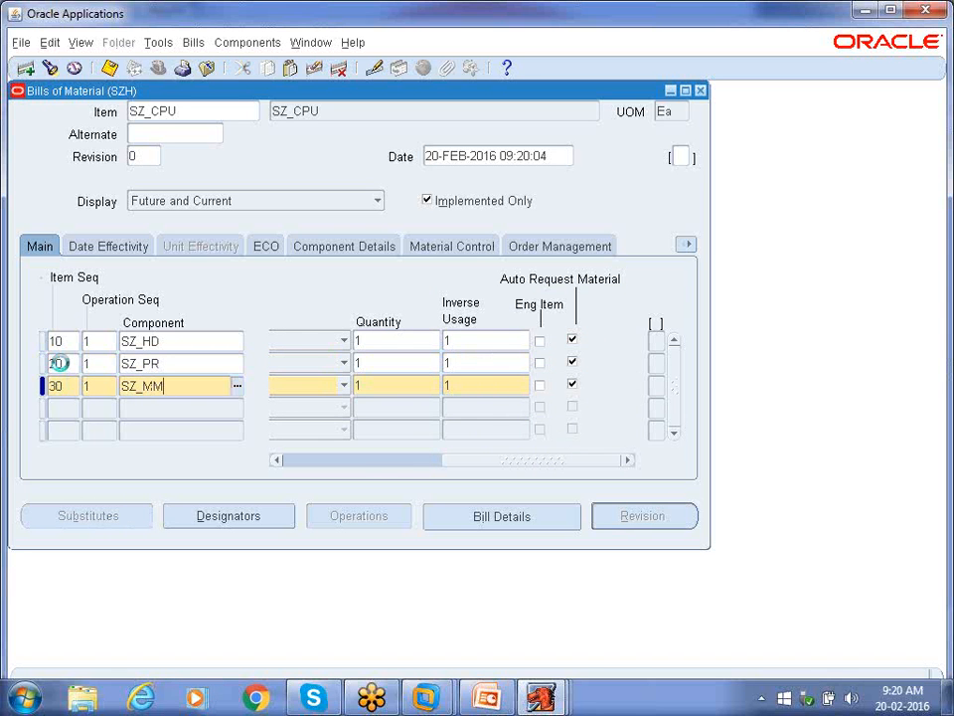
pyautogui.press('Tab')
pyautogui.press('Tab')
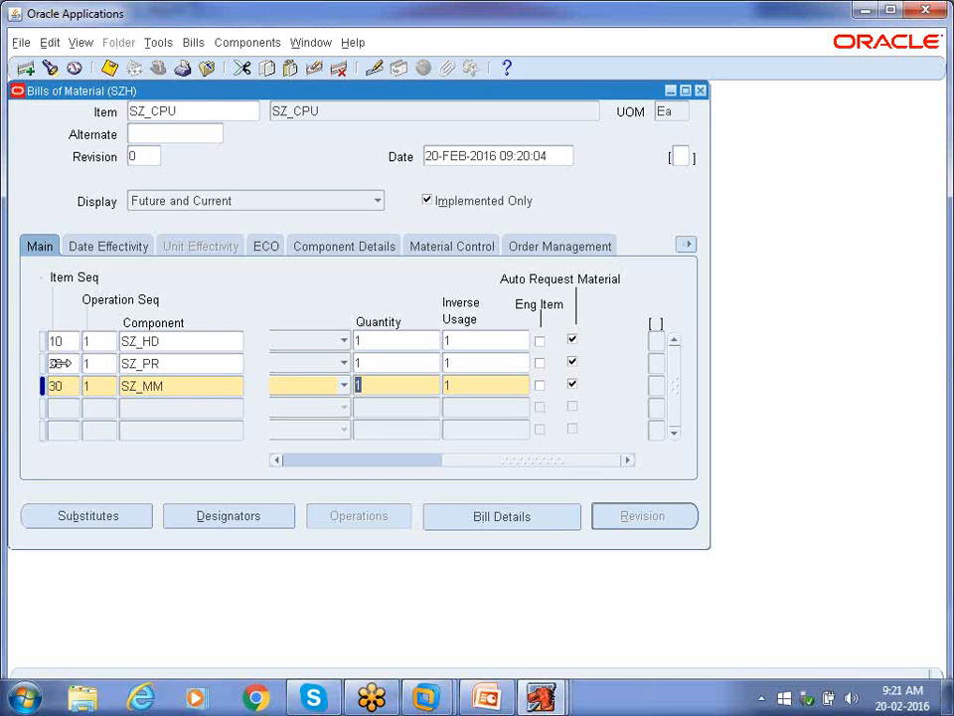
# Save the SZ_CPU bill of material and close its form
pyautogui.click(189, 109)
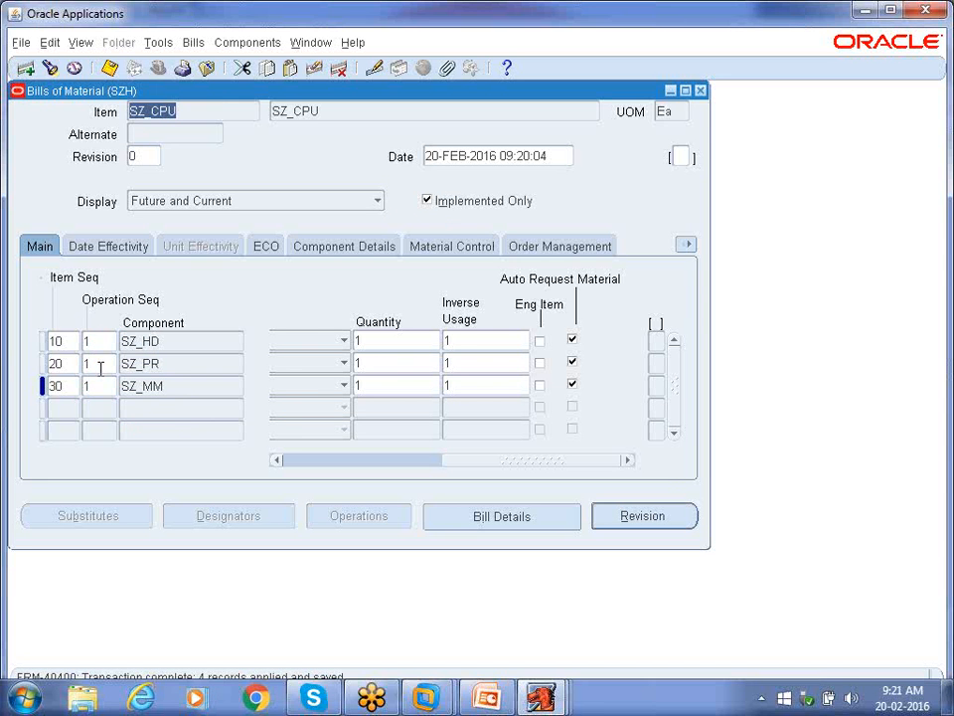
pyautogui.click(109, 68)
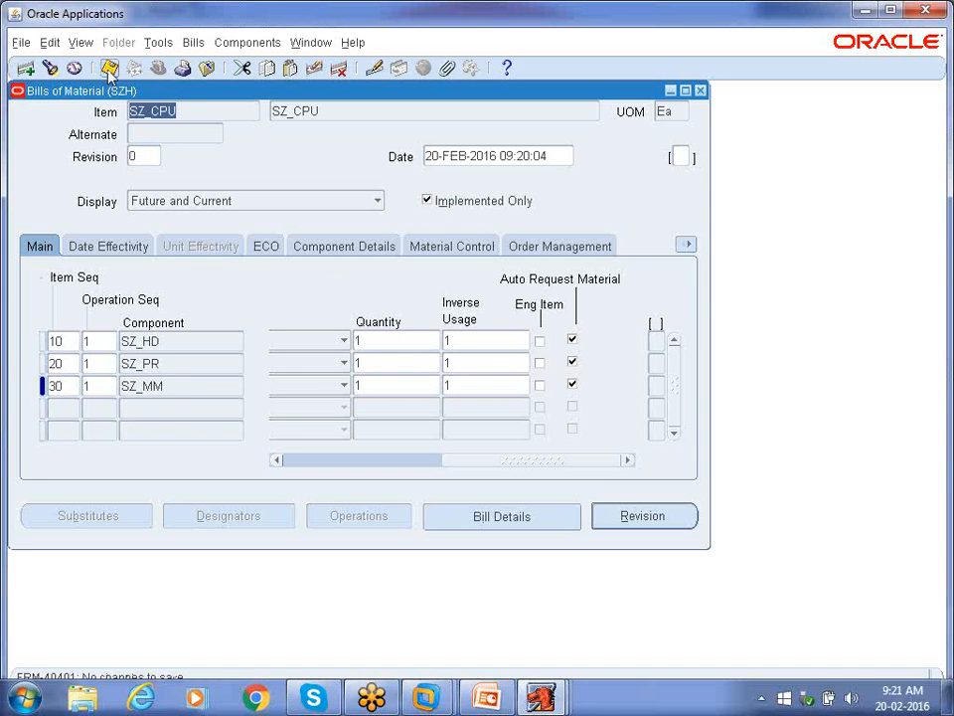
pyautogui.click(701, 90)
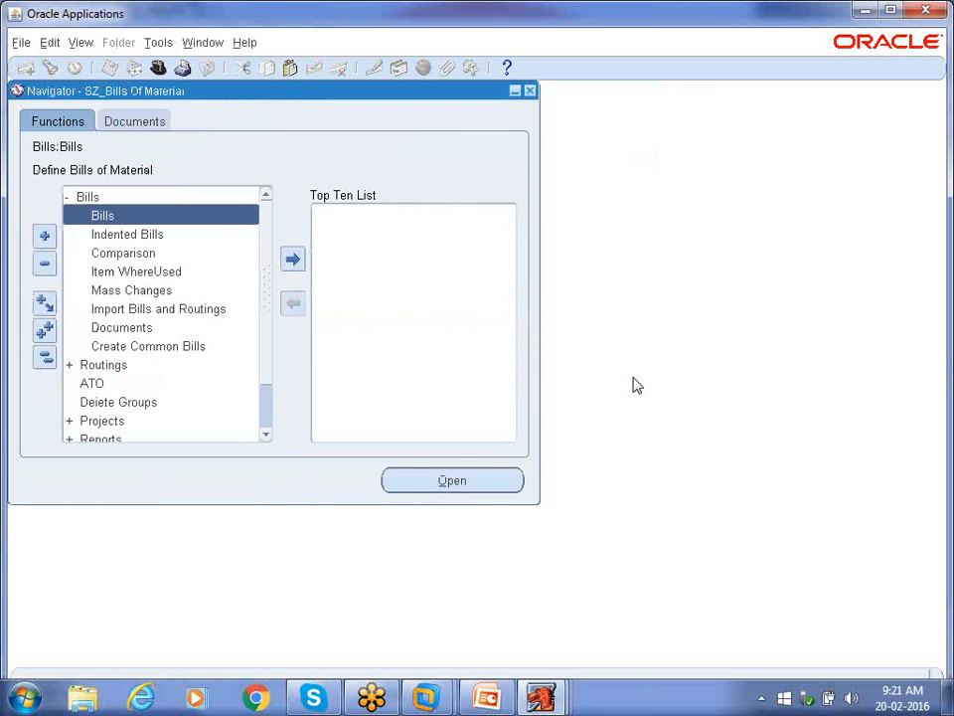
# Switch to PowerPoint and examine the Bill and Routing branches under BOM on slide 23
pyautogui.click(497, 700)
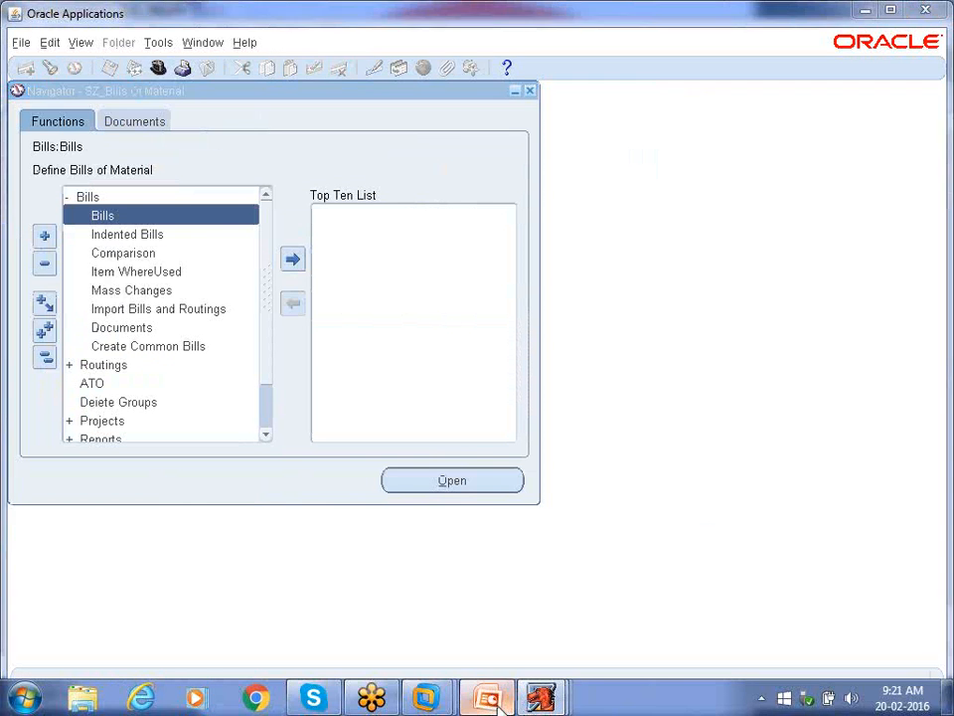
pyautogui.click(71, 287)
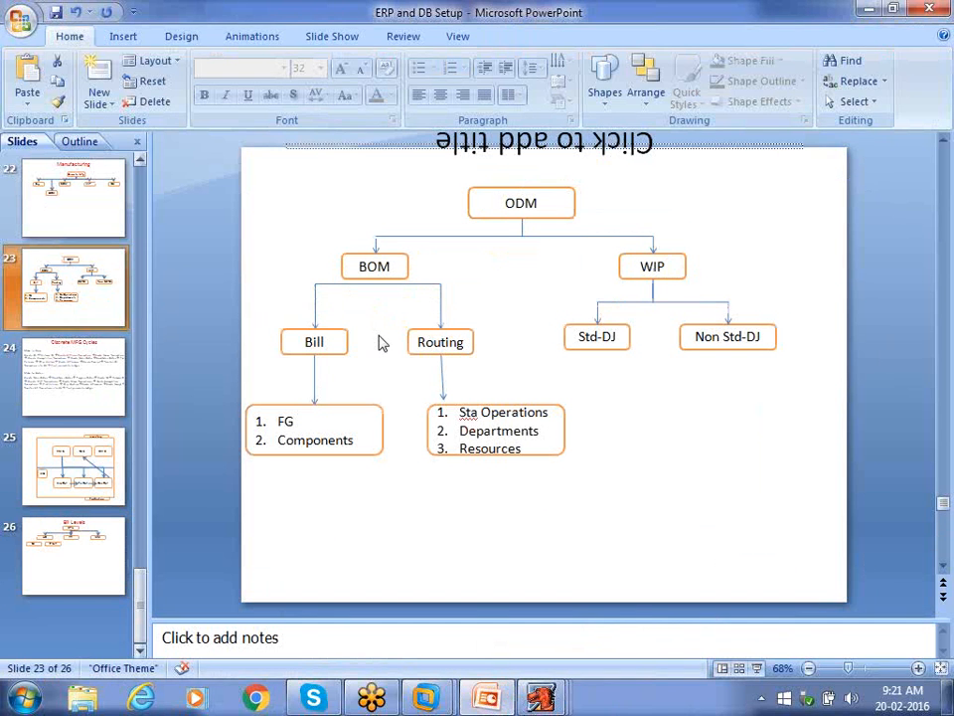
pyautogui.click(320, 343)
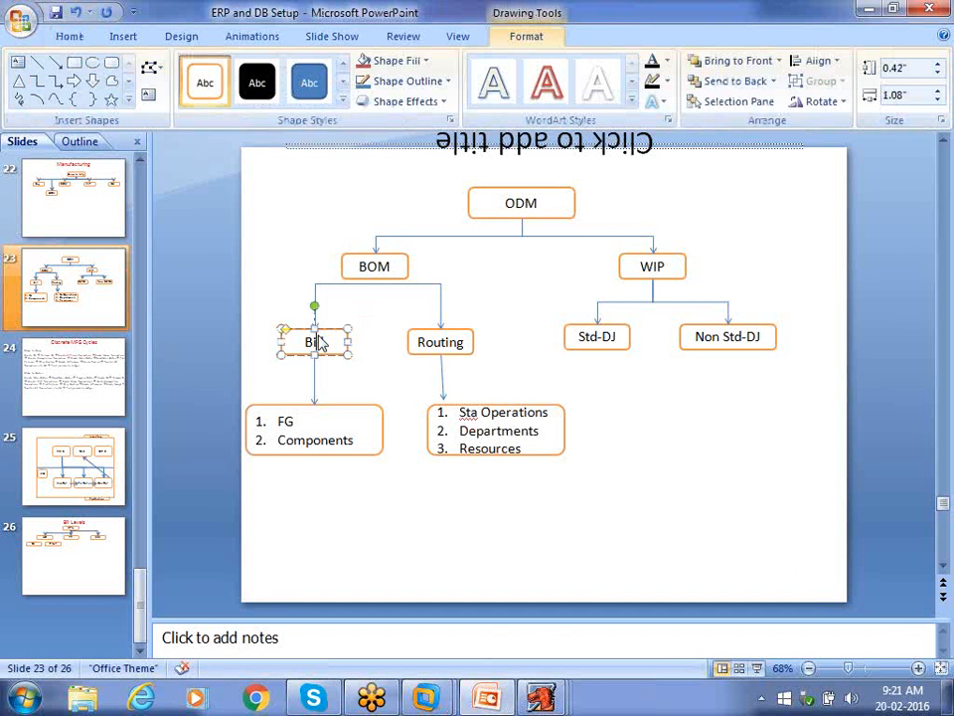
pyautogui.click(319, 436)
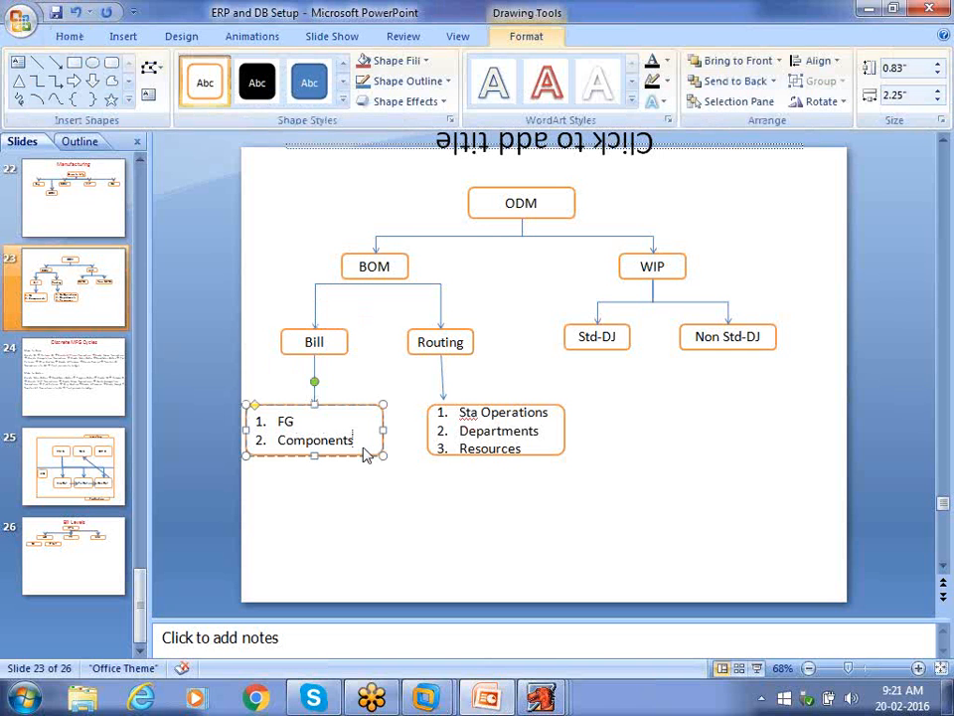
pyautogui.click(460, 350)
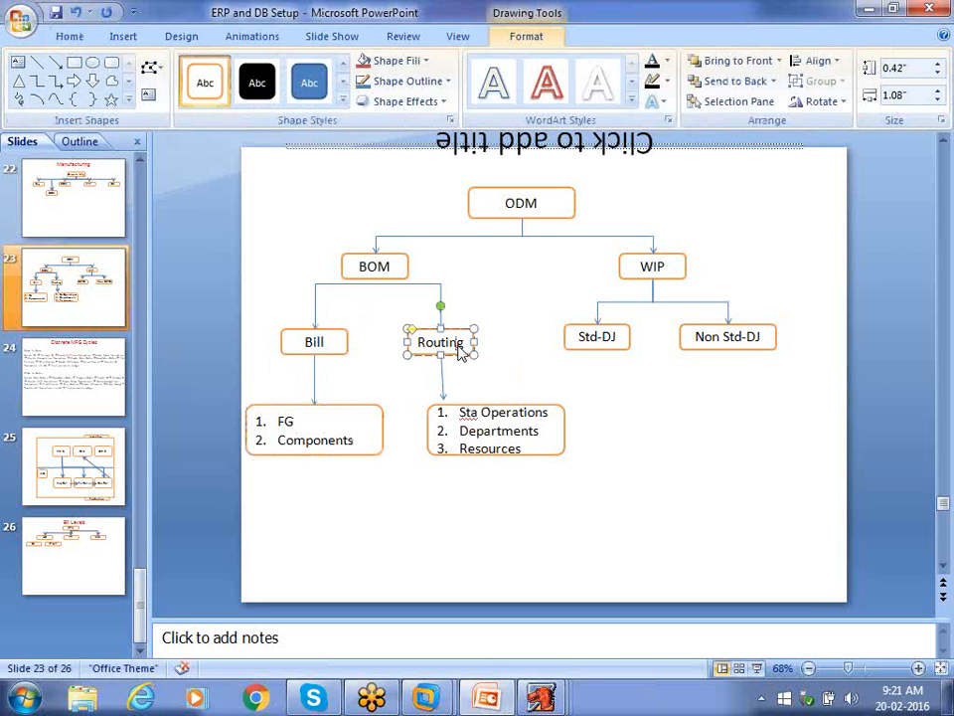
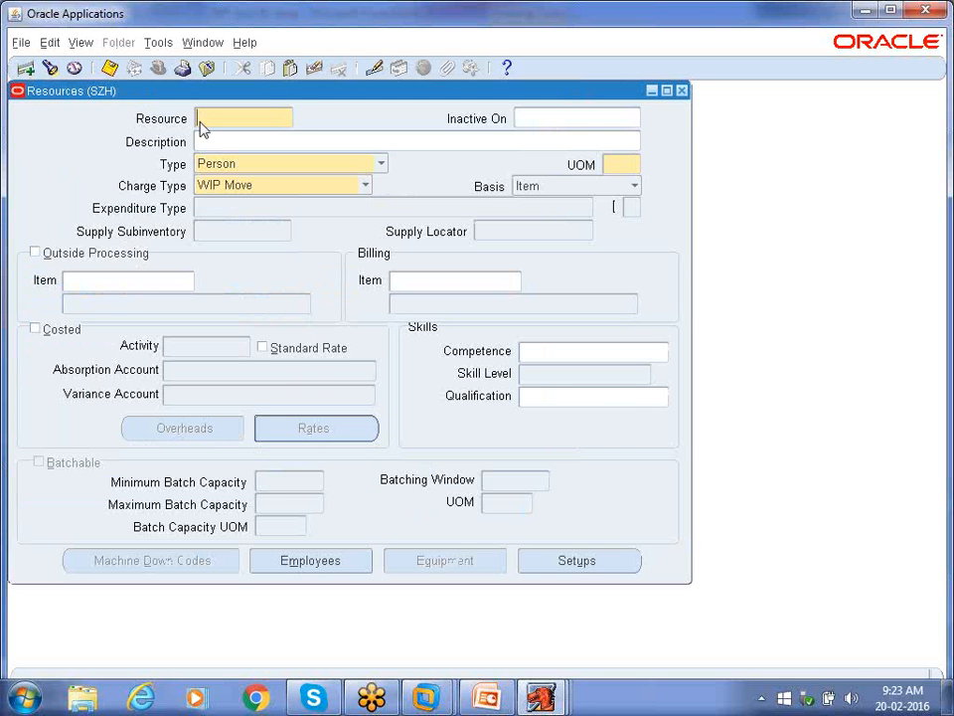
# Name the new resource SZ_ASS in the SZH Resources form and choose Person as its type
pyautogui.write('SZ_Ass')
pyautogui.press('BackSpace')
pyautogui.press('BackSpace')
pyautogui.write('SS')
pyautogui.press('Tab')
pyautogui.click(269, 116)
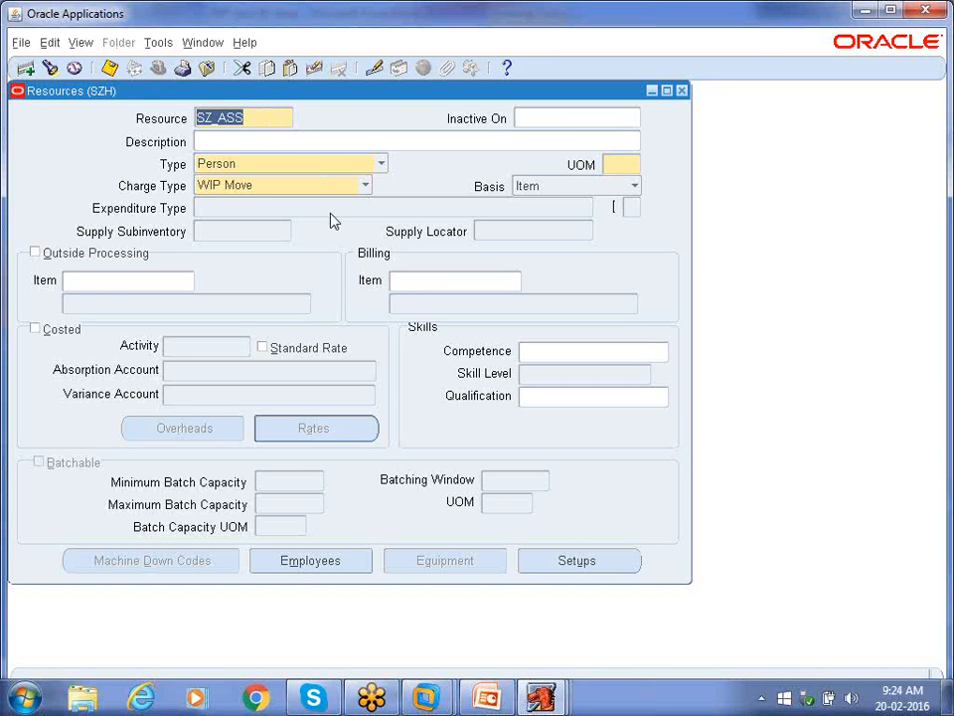
pyautogui.click(217, 165)
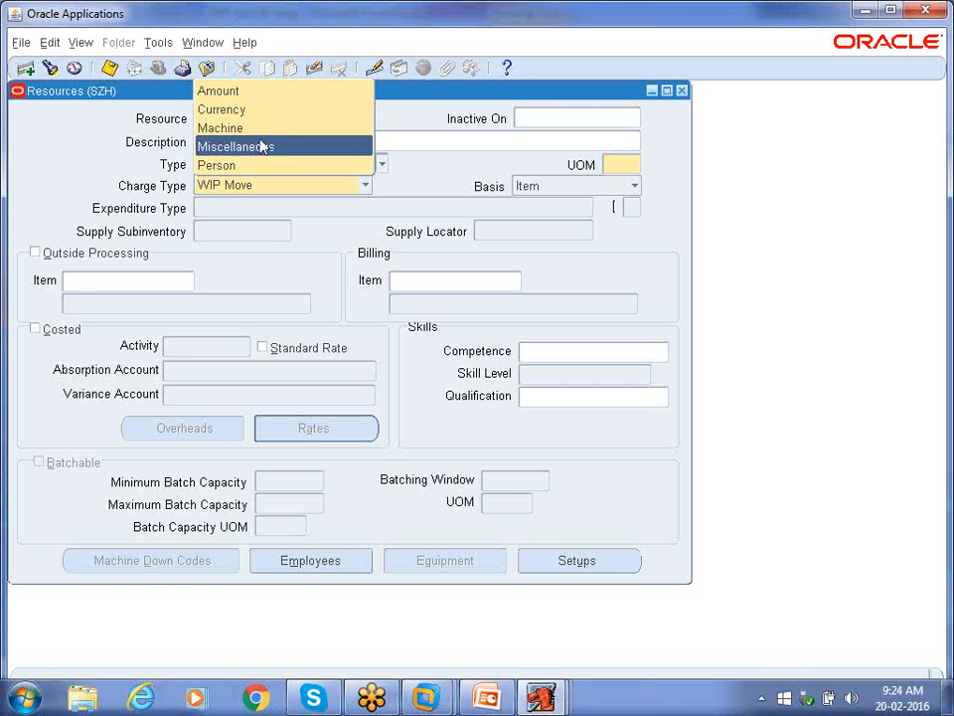
pyautogui.click(229, 165)
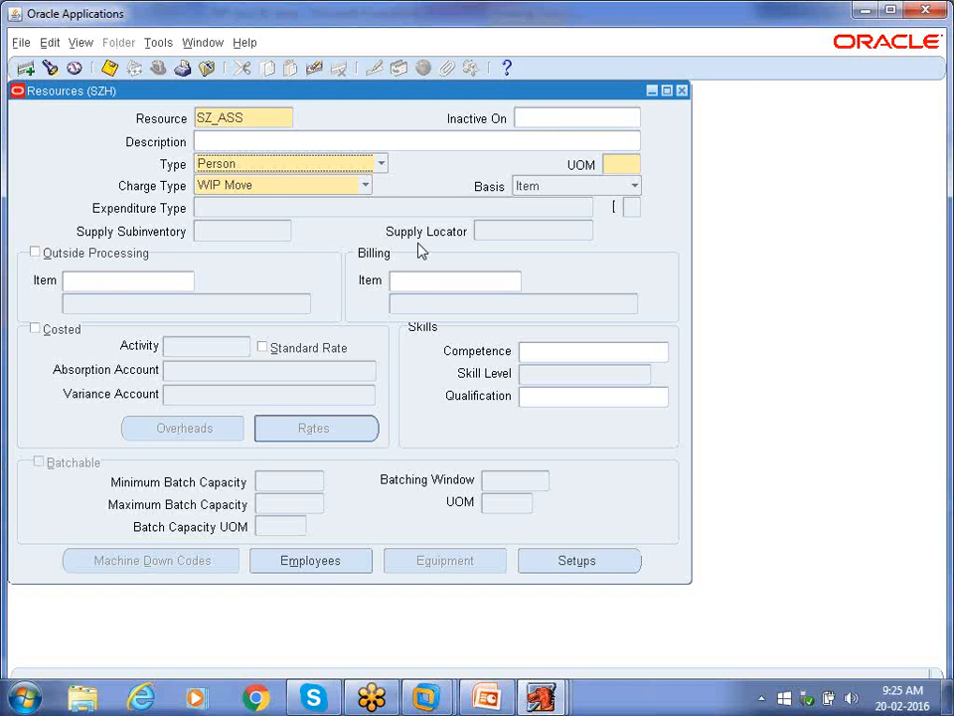
pyautogui.click(231, 166)
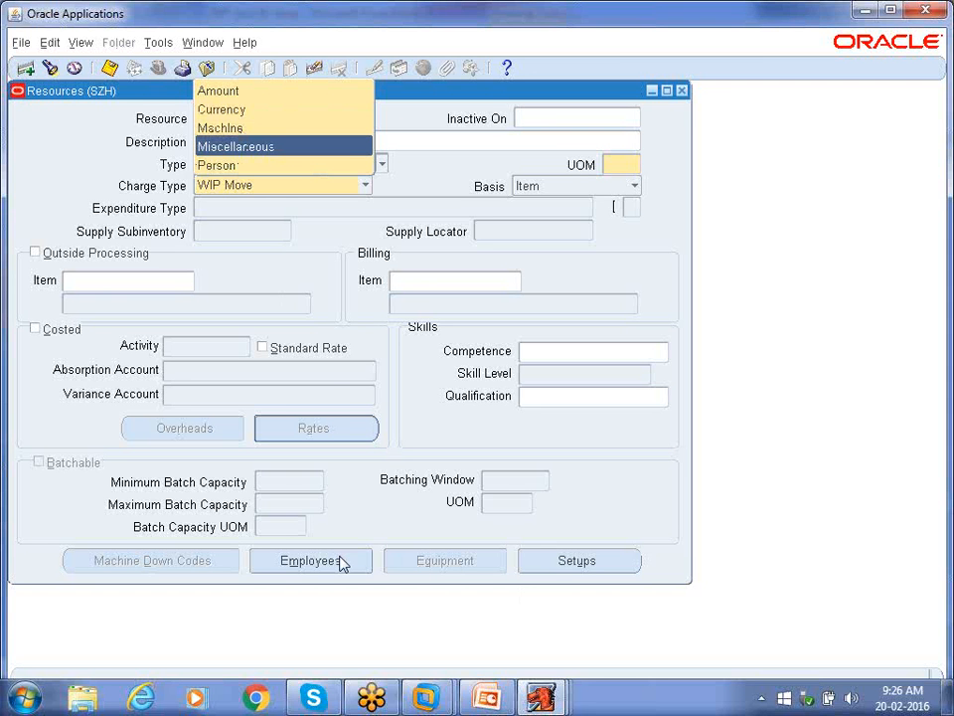
pyautogui.click(80, 171)
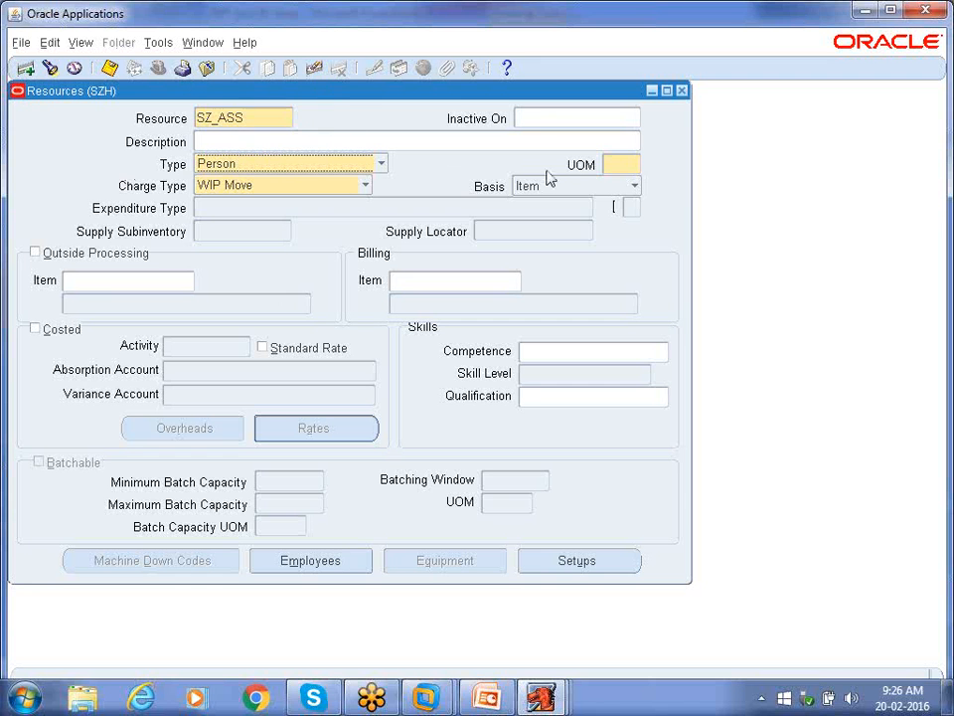
# Set the SZ_ASS resource's unit of measure to Ea (Each) and its charge type to WIP Move
pyautogui.click(623, 164)
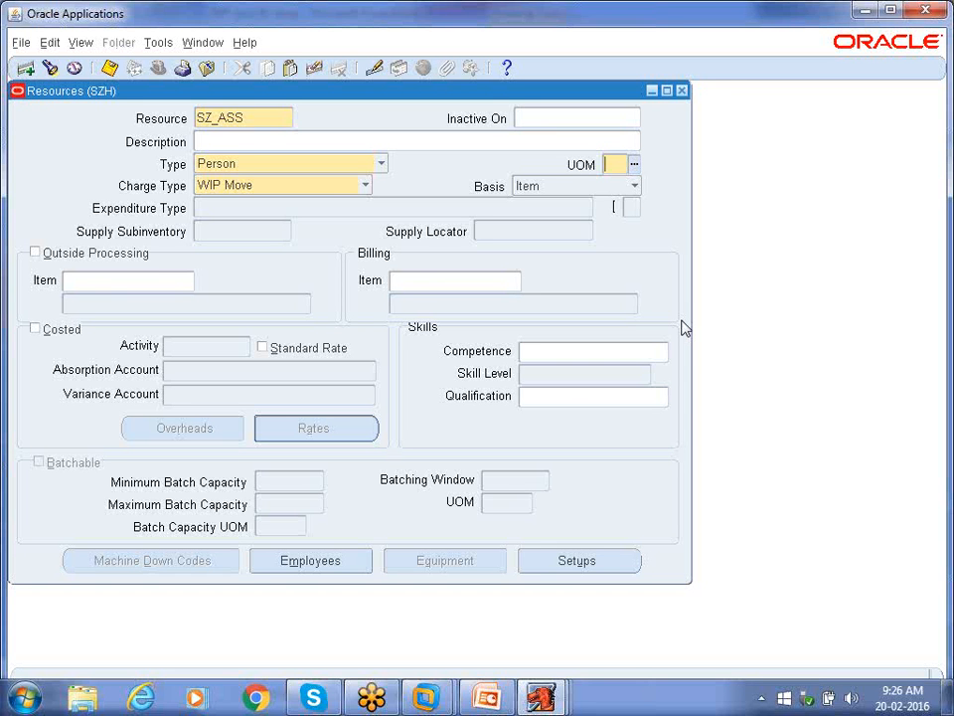
pyautogui.write('Ea')
pyautogui.press('Tab')
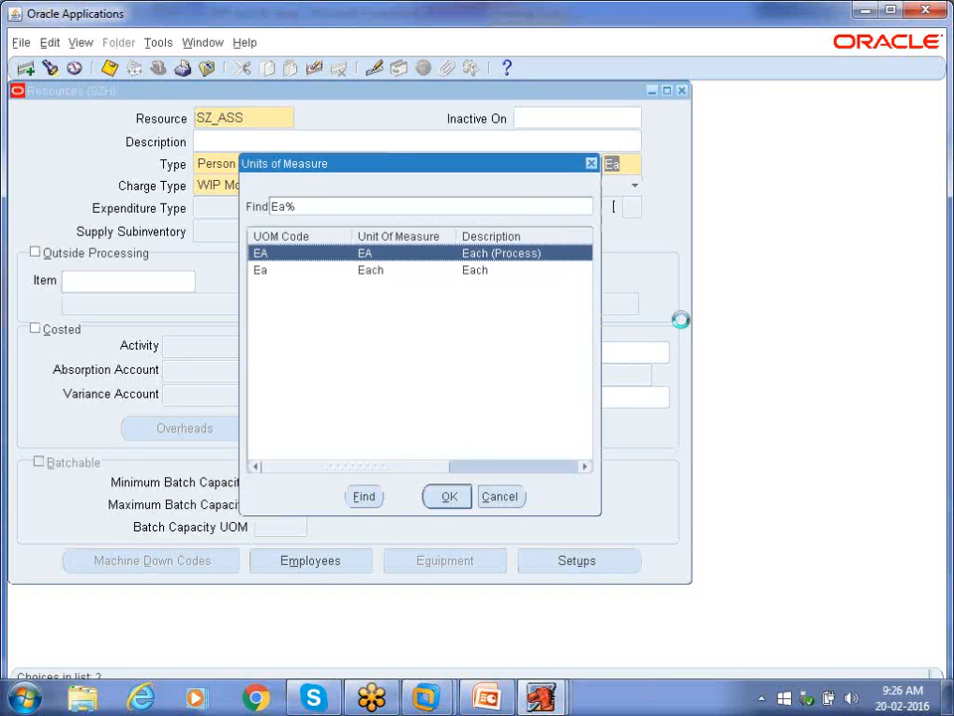
pyautogui.press('Down')
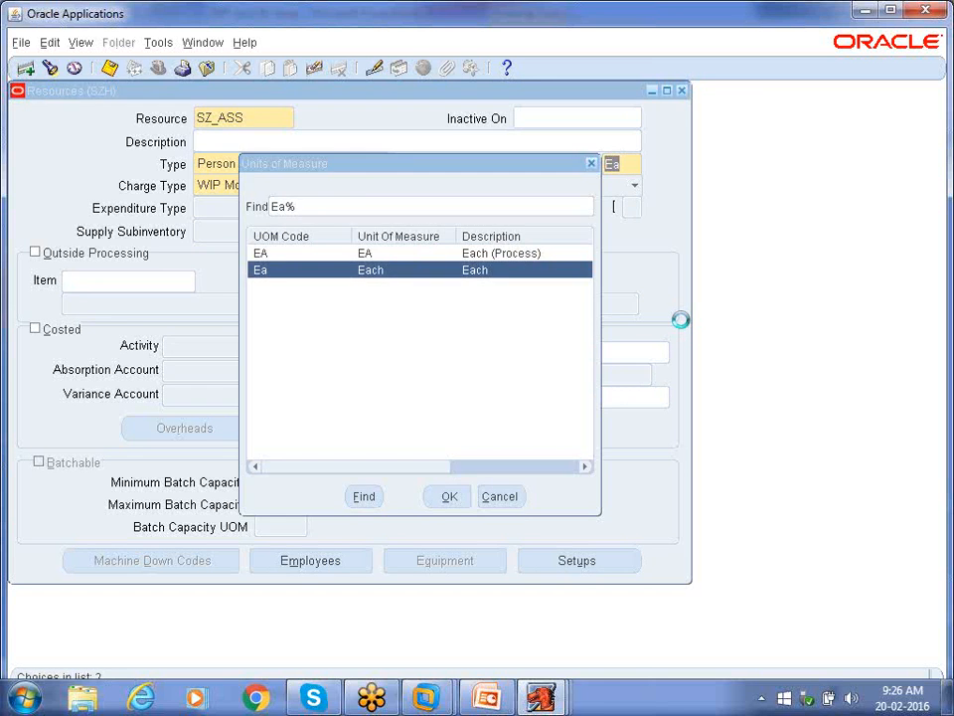
pyautogui.press('Return')
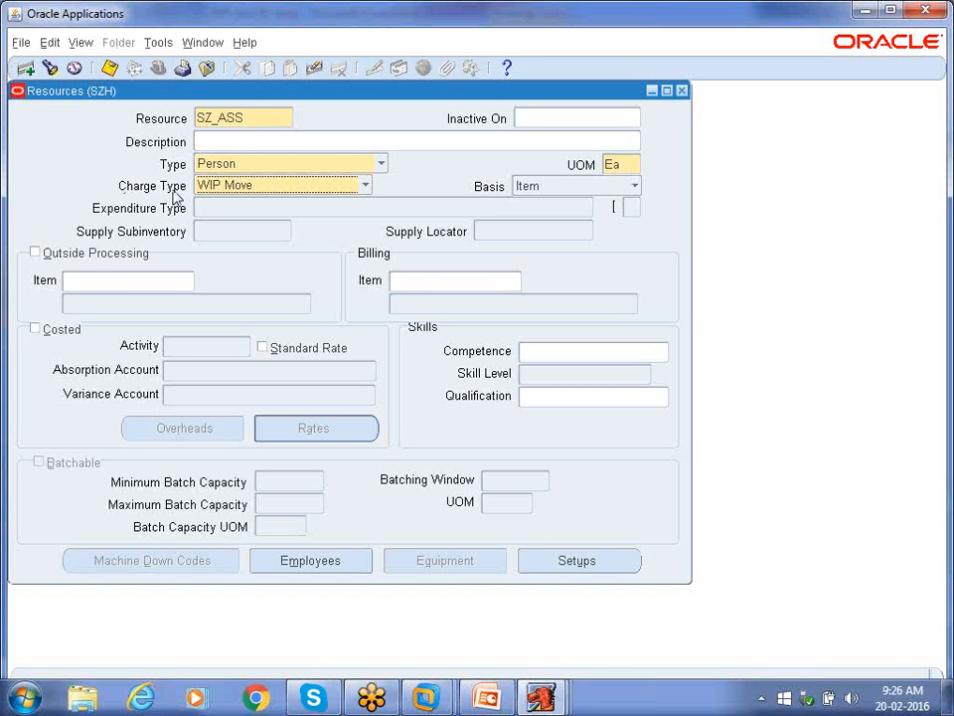
pyautogui.click(367, 188)
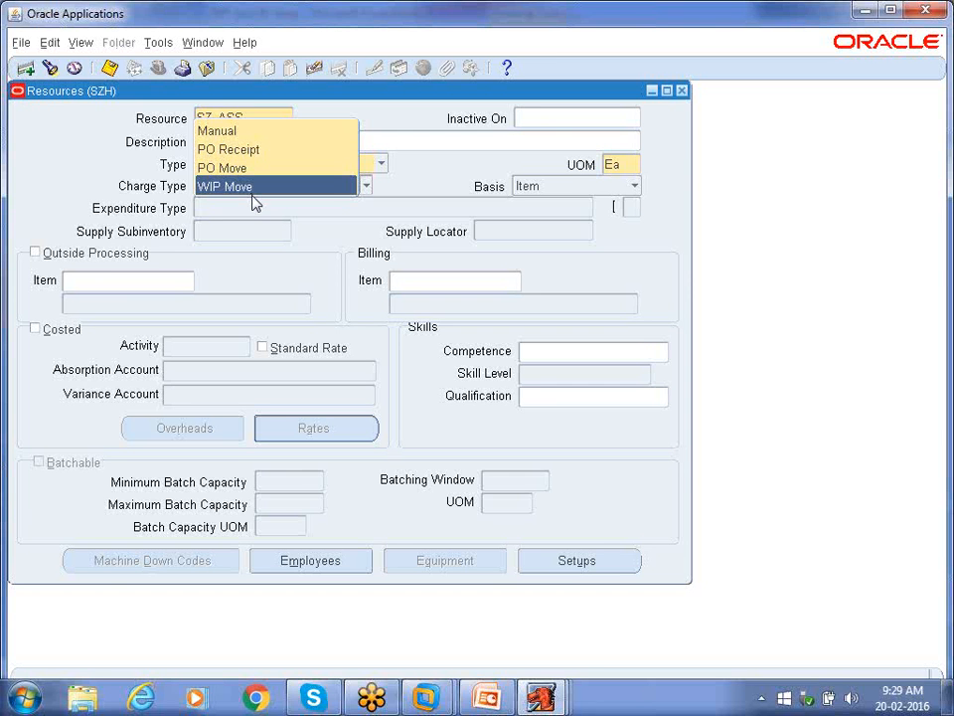
pyautogui.click(253, 191)
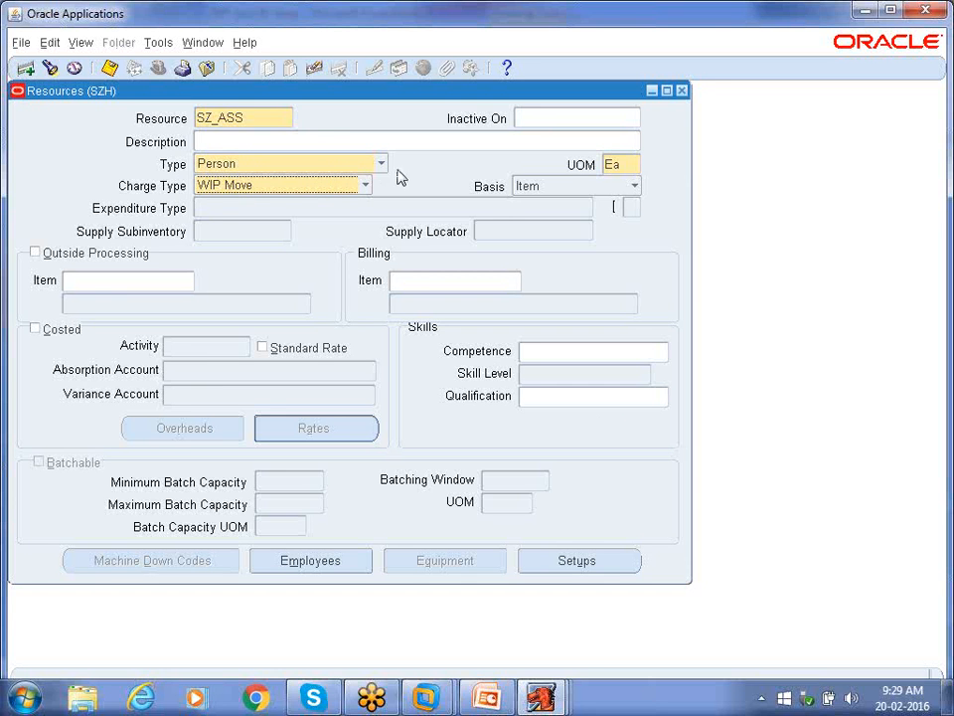
# Review the basis options for resource SZ_ASS, leave Item selected, and save the resource
pyautogui.click(545, 196)
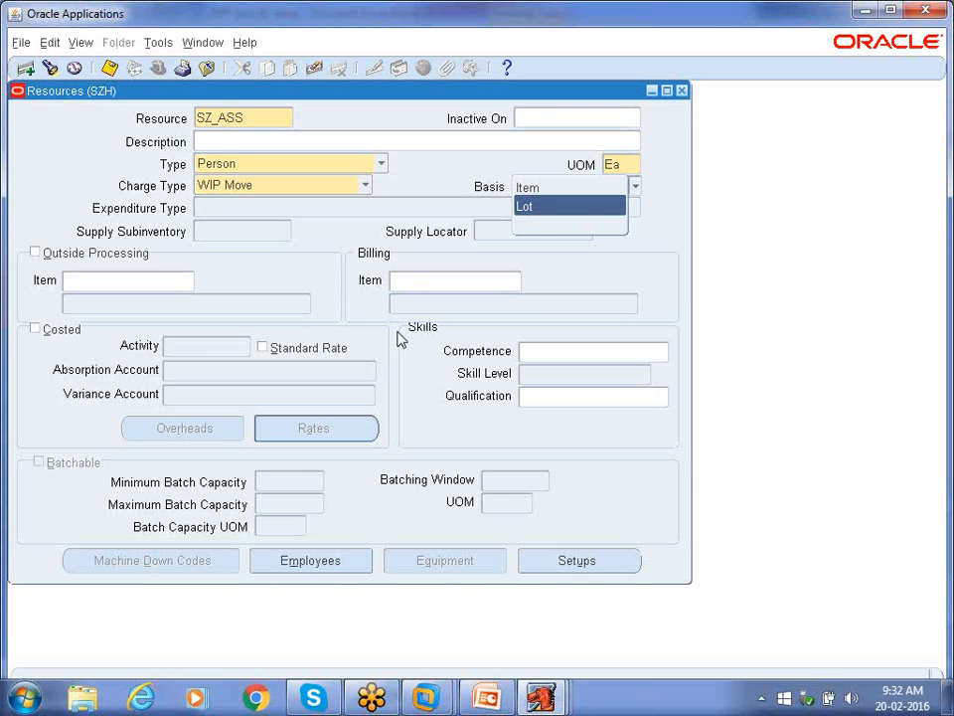
pyautogui.click(515, 274)
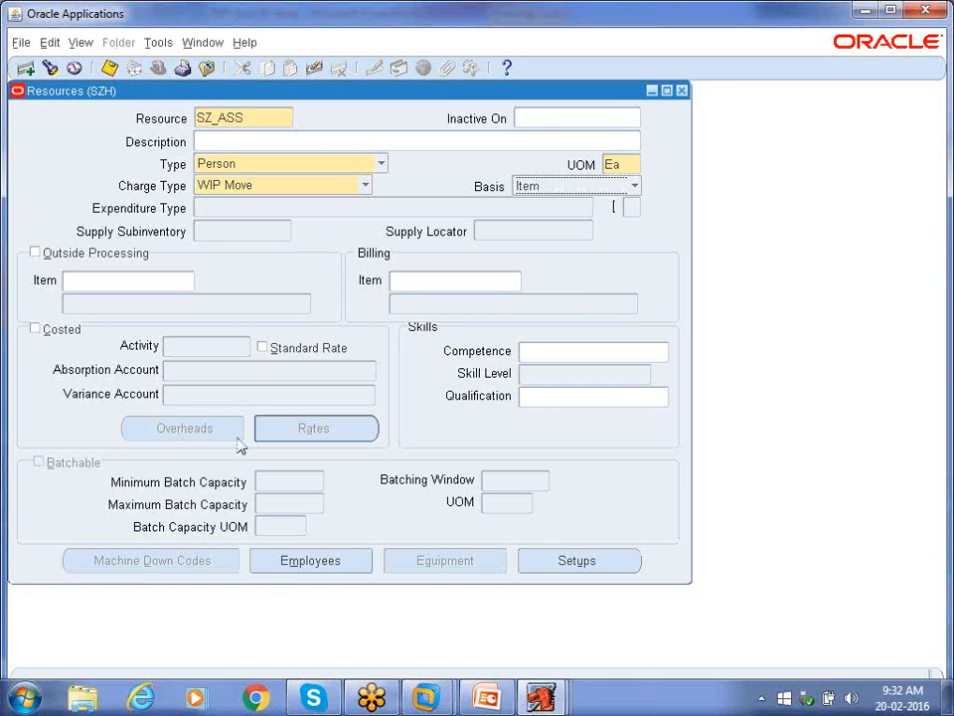
pyautogui.click(111, 70)
# View the employee assignments of resource SZ_ASS and return to the Resources form
pyautogui.click(316, 569)
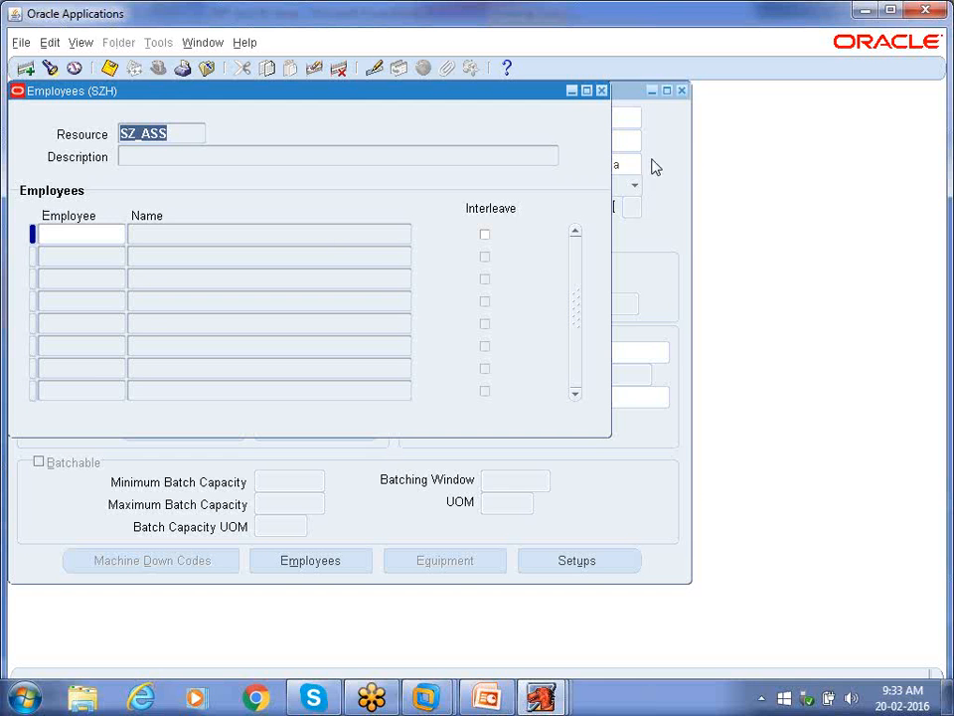
pyautogui.click(601, 90)
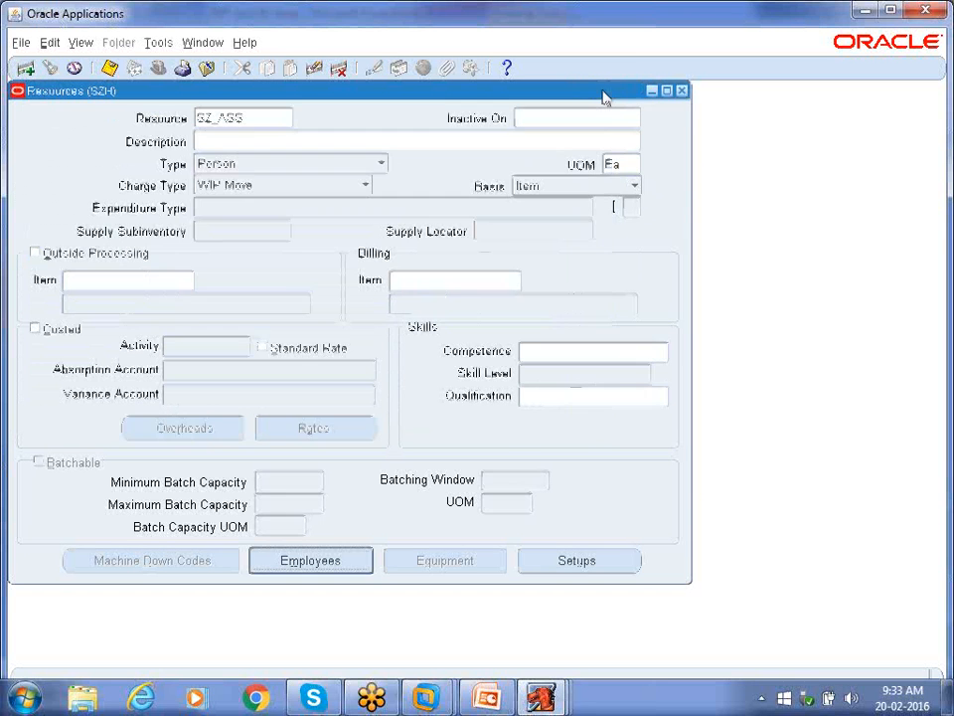
pyautogui.click(253, 119)
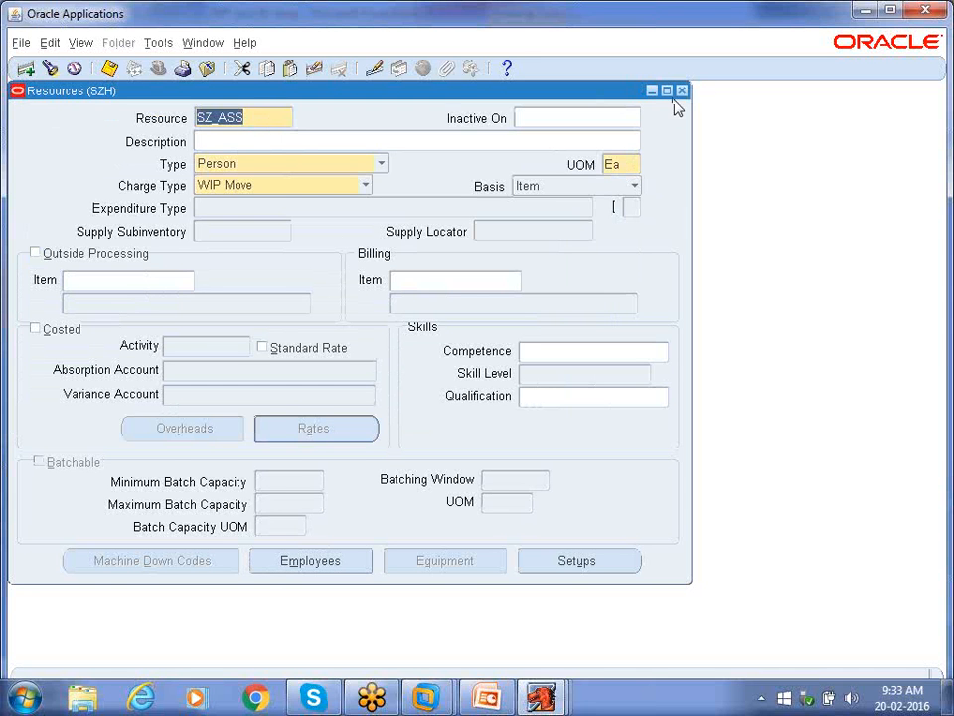
# Start a new resource record and name it SZ_TES
pyautogui.click(26, 69)
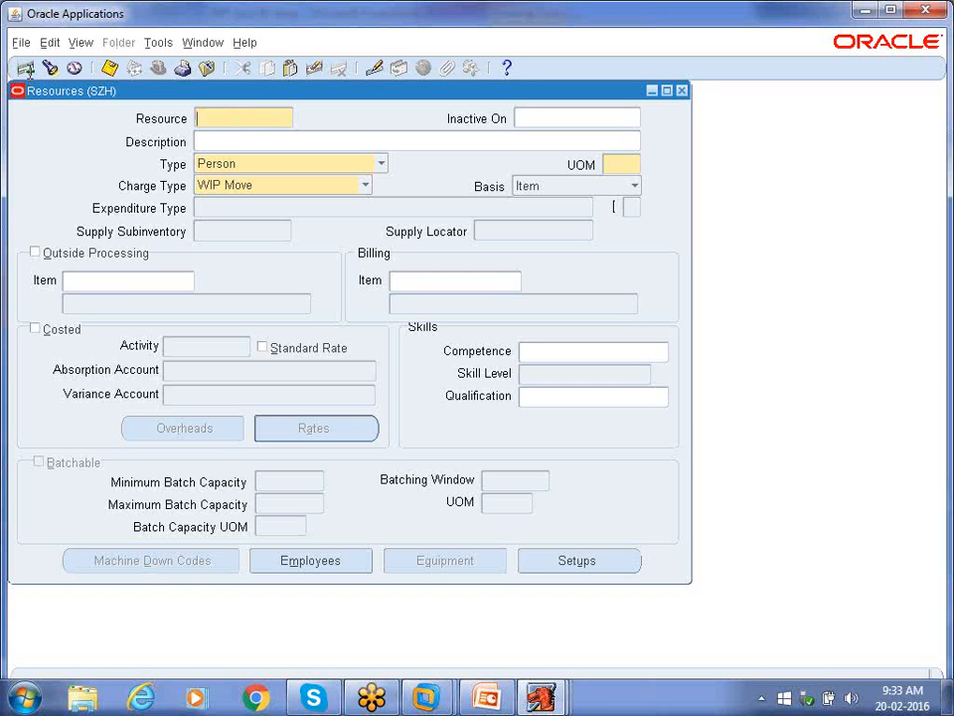
pyautogui.write('SZ_J')
pyautogui.write('e')
pyautogui.press('BackSpace')
pyautogui.write('ES')
pyautogui.press('Tab')
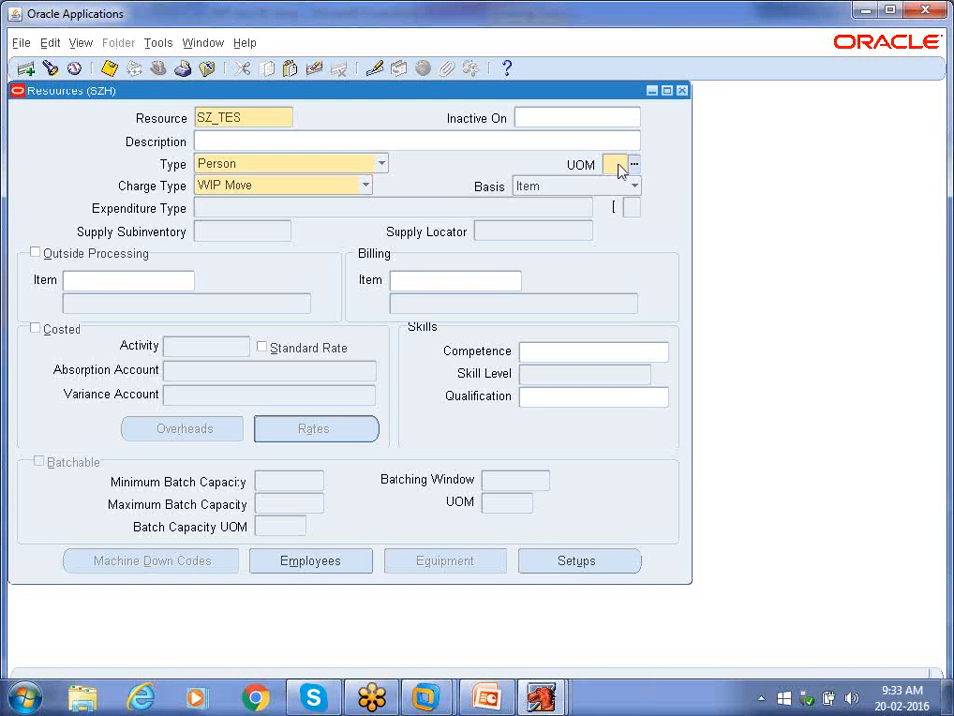
# Set the SZ_TES resource's unit of measure to Ea (Each) and save the record
pyautogui.write('ea')
pyautogui.press('Tab')
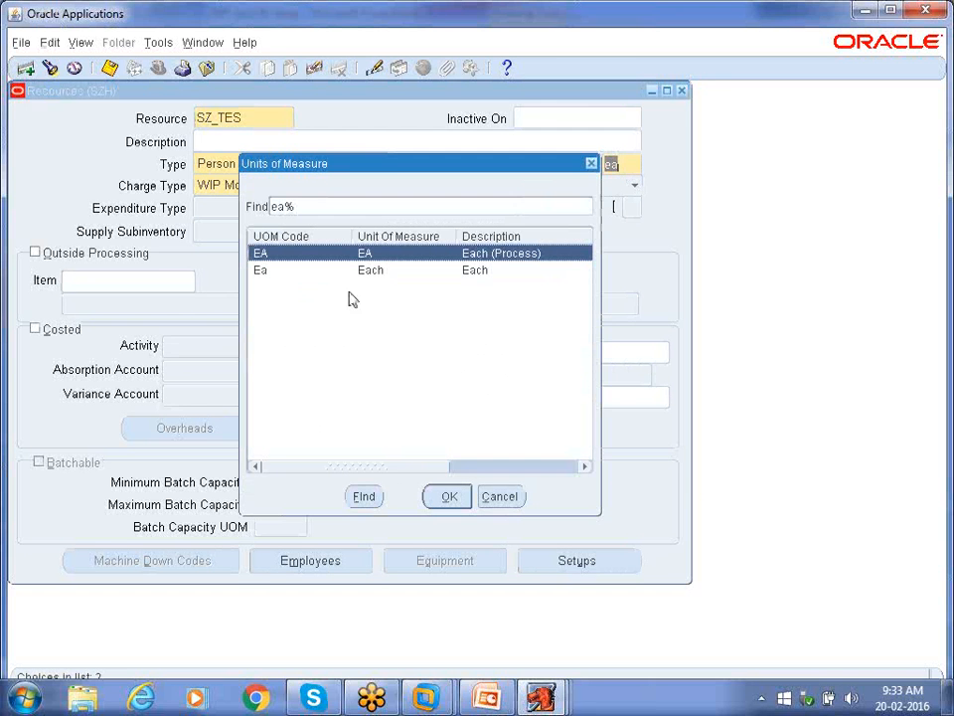
pyautogui.doubleClick(378, 271)
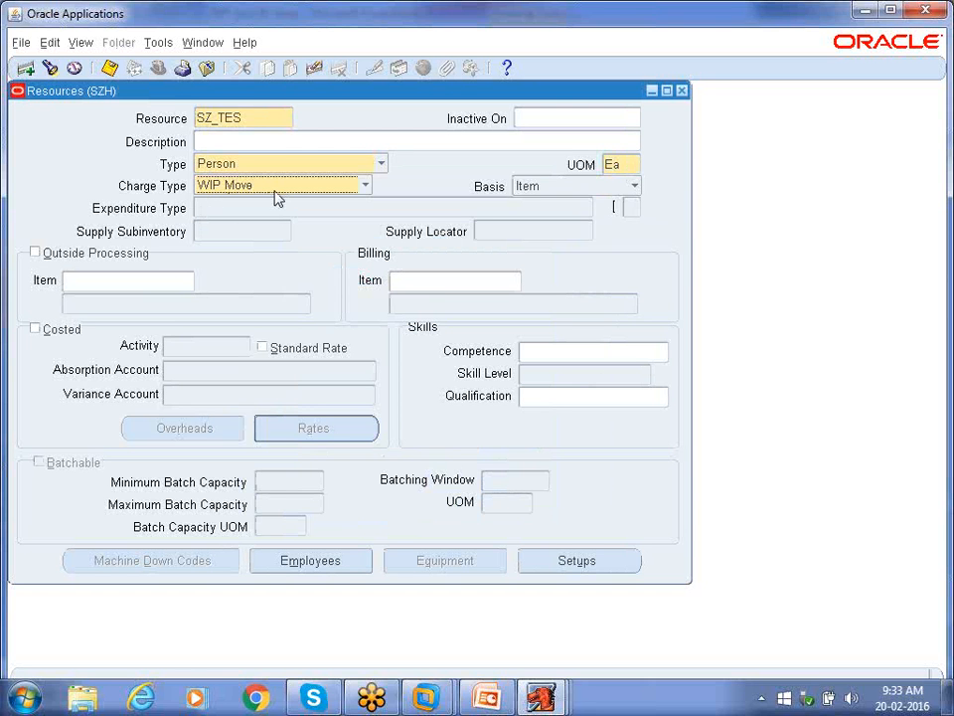
pyautogui.click(110, 66)
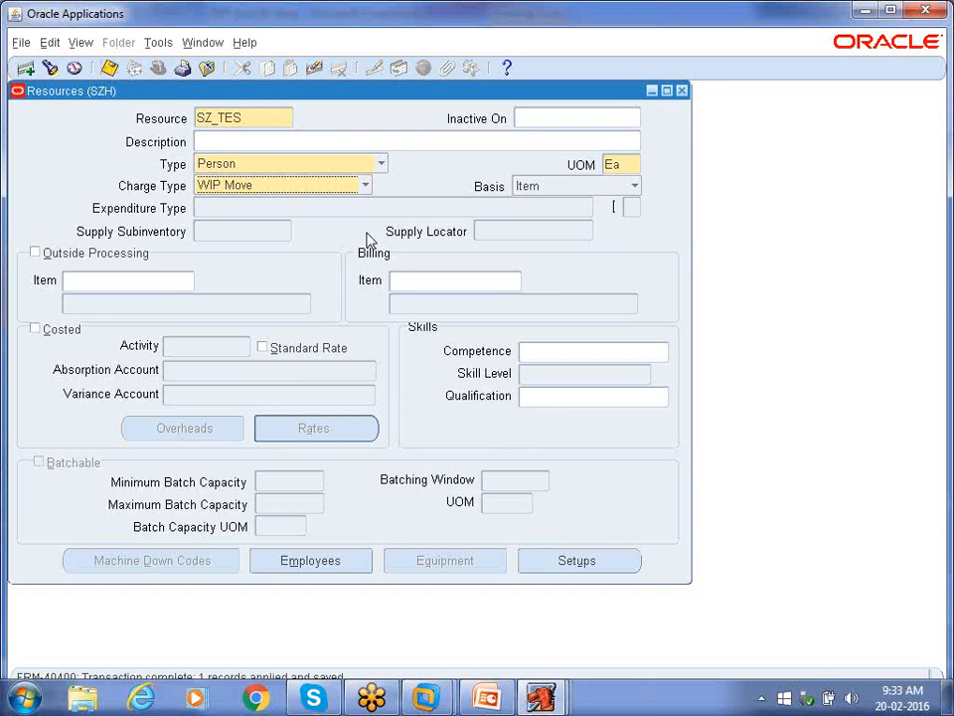
pyautogui.doubleClick(252, 121)
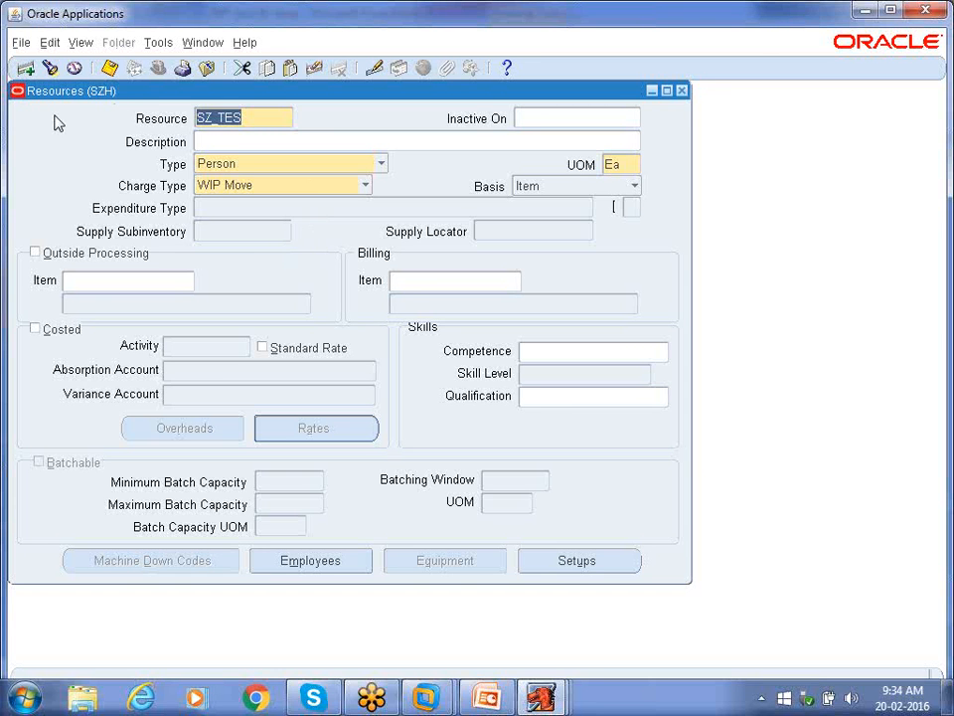
# Close the Resources form and open the Departments form under Routings
pyautogui.click(682, 91)
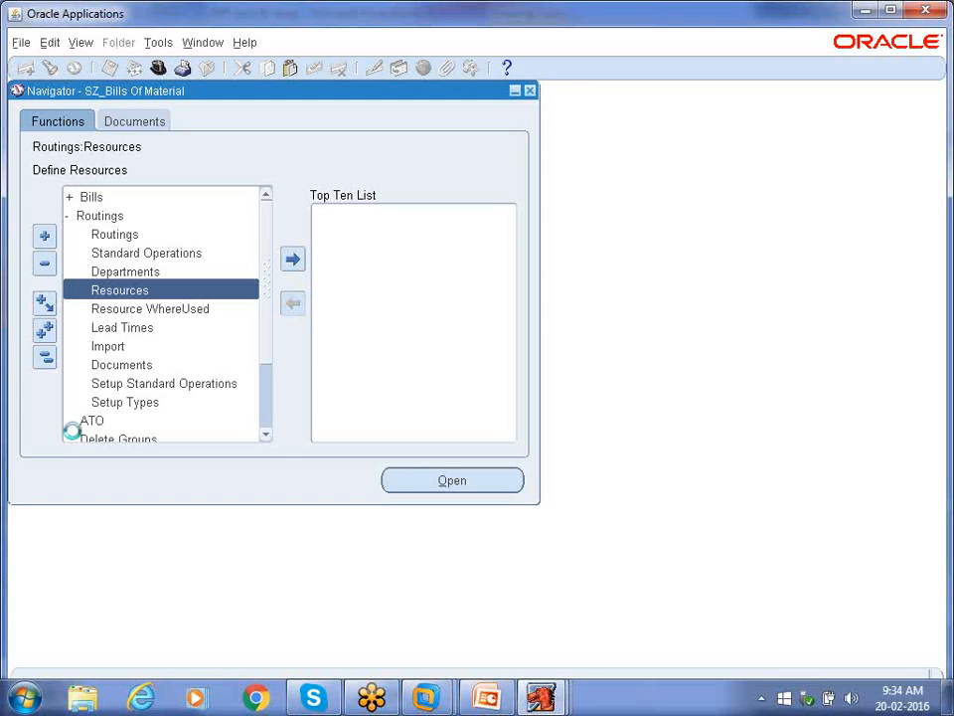
pyautogui.press('Up')
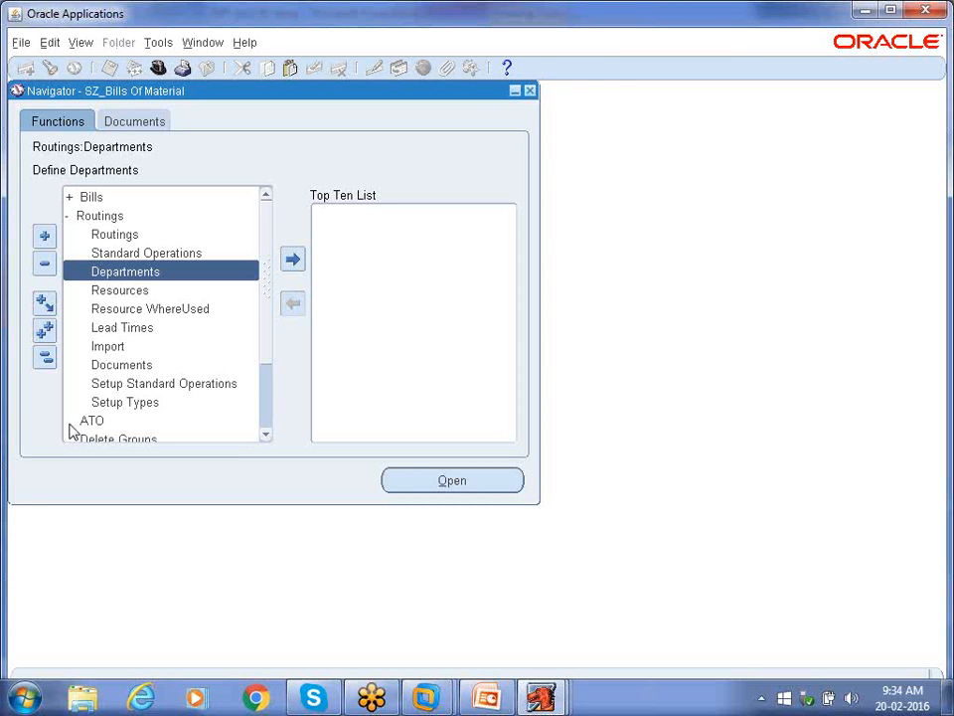
pyautogui.doubleClick(167, 271)
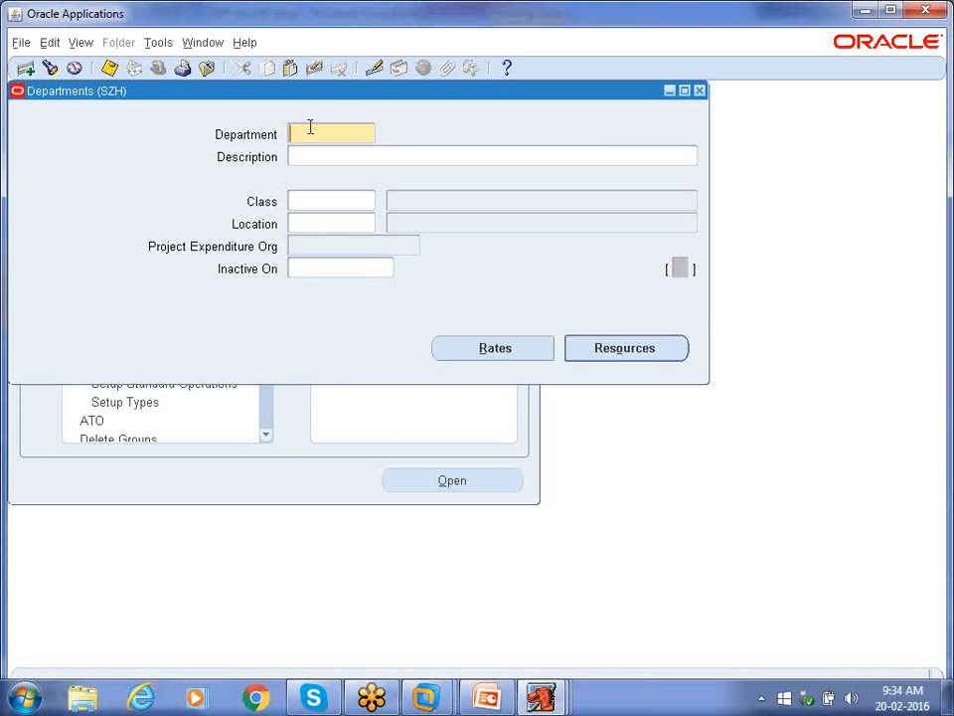
# Switch to PowerPoint and examine the assembly and Pai Dpt departments in the production flow on slide 25
pyautogui.click(487, 698)
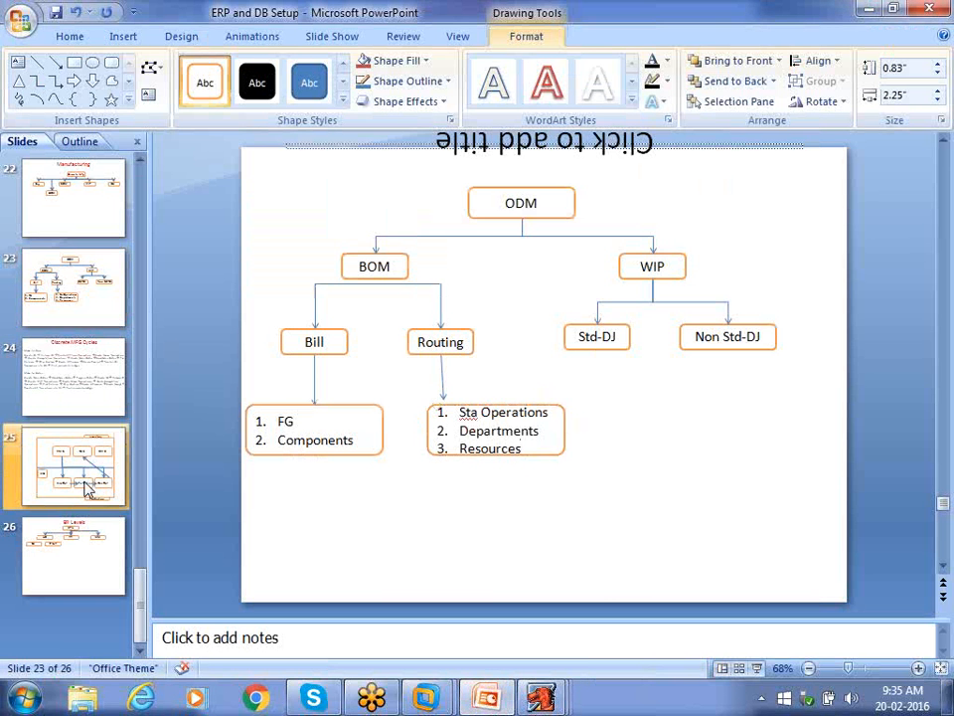
pyautogui.click(481, 458)
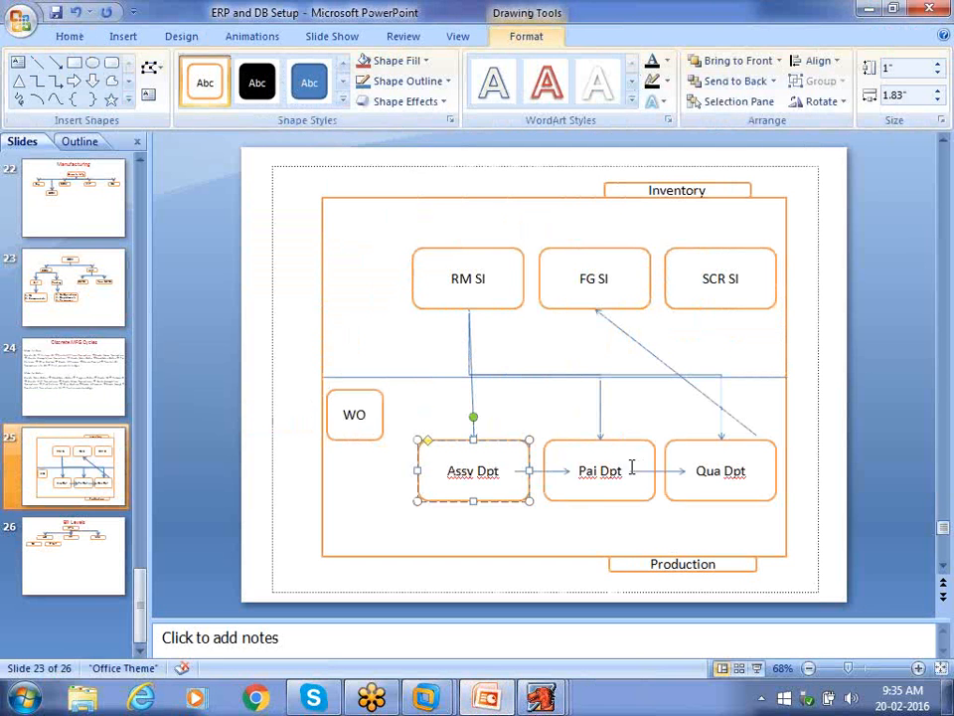
pyautogui.click(631, 469)
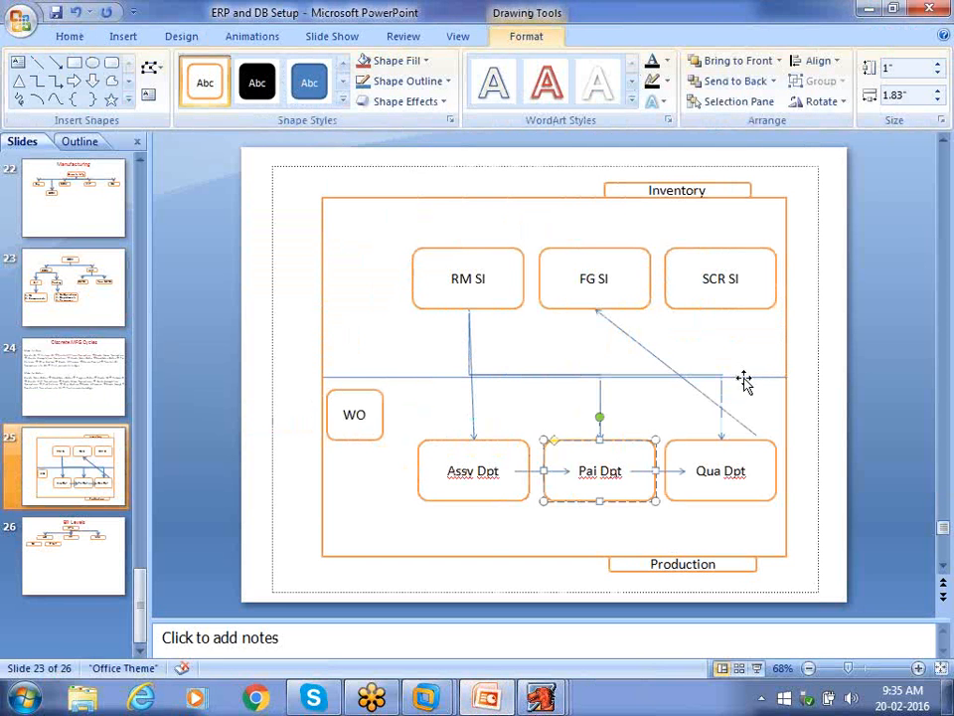
# Review the Assy Dpt, Pai Dpt and Qua Dpt boxes of the production diagram by selecting each in turn
pyautogui.click(477, 468)
pyautogui.click(601, 481)
pyautogui.click(726, 487)
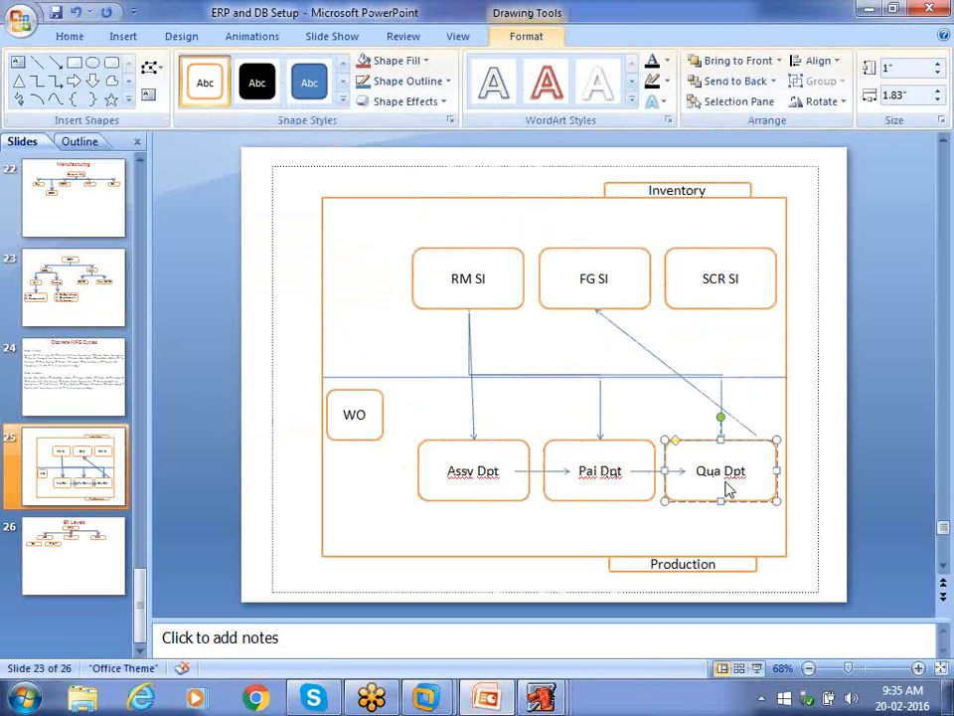
# Switch to Oracle Applications and name the new department SZ_ASS DPT, moving the Departments window clear of the navigator list
pyautogui.click(866, 9)
pyautogui.write('SZ_A')
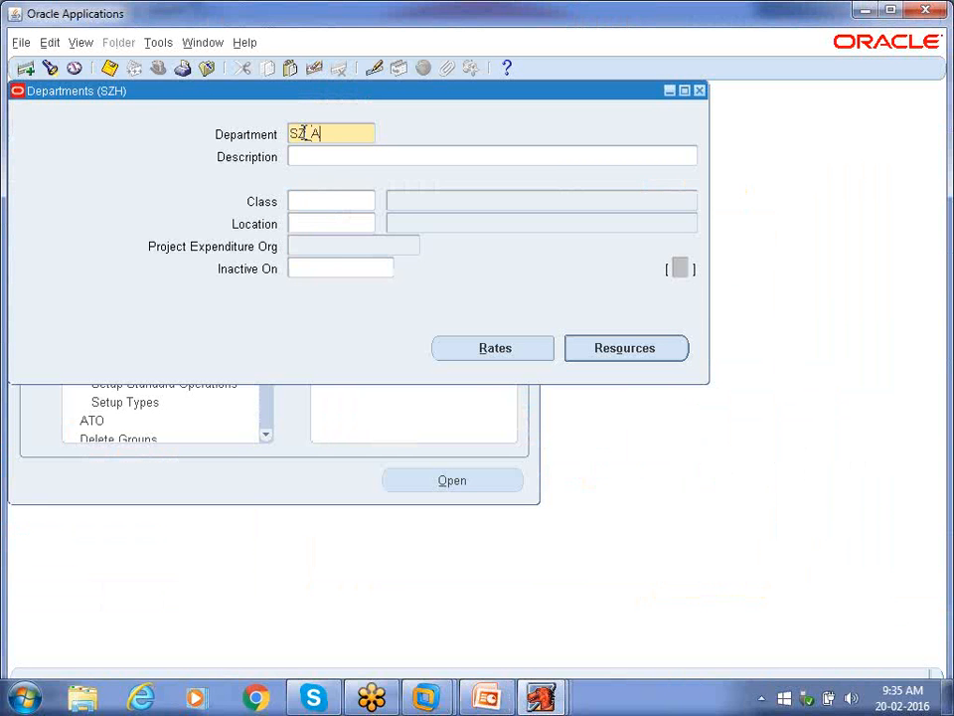
pyautogui.write('SS DPT')
pyautogui.moveTo(840, 249); pyautogui.dragTo(839, 250)
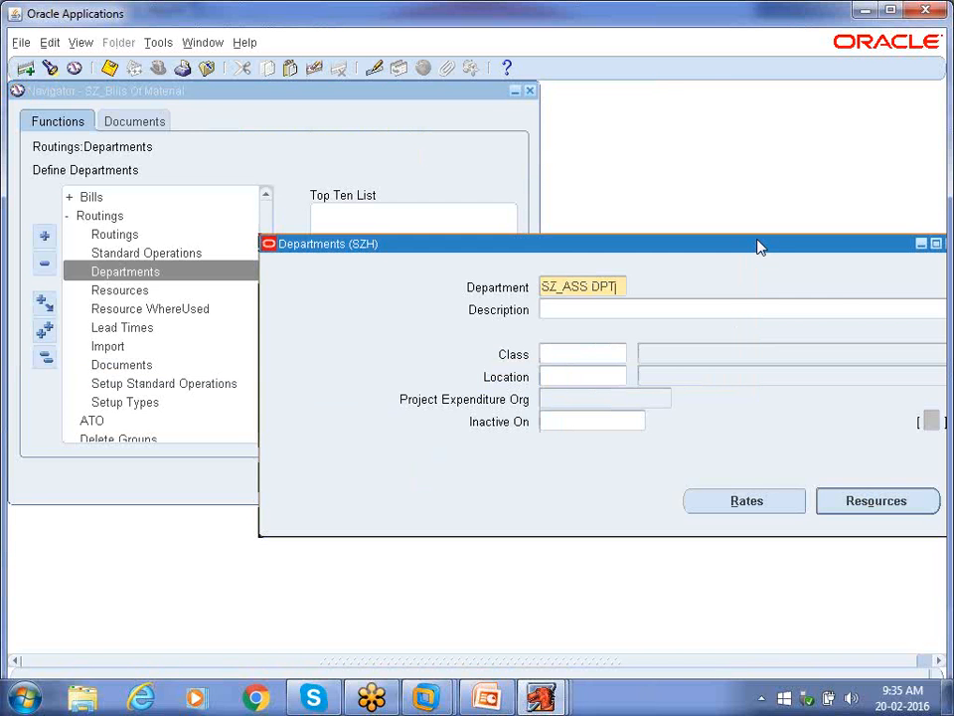
pyautogui.moveTo(758, 247); pyautogui.dragTo(641, 125)
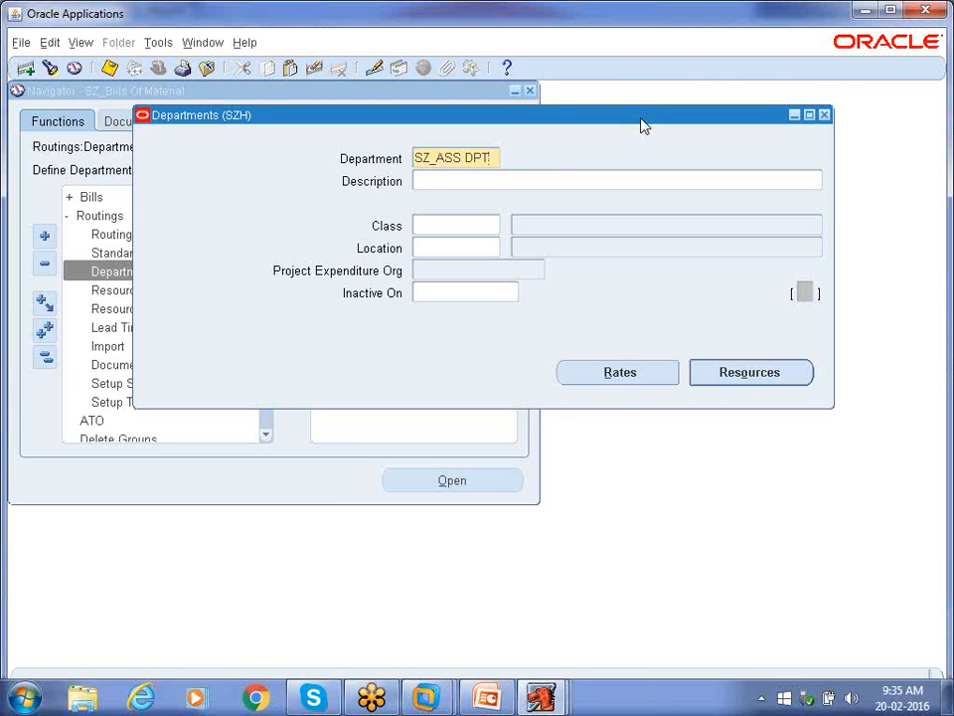
pyautogui.click(445, 226)
# Add SZ_ASS as an owned resource of the SZ_ASS DPT department
pyautogui.click(751, 372)
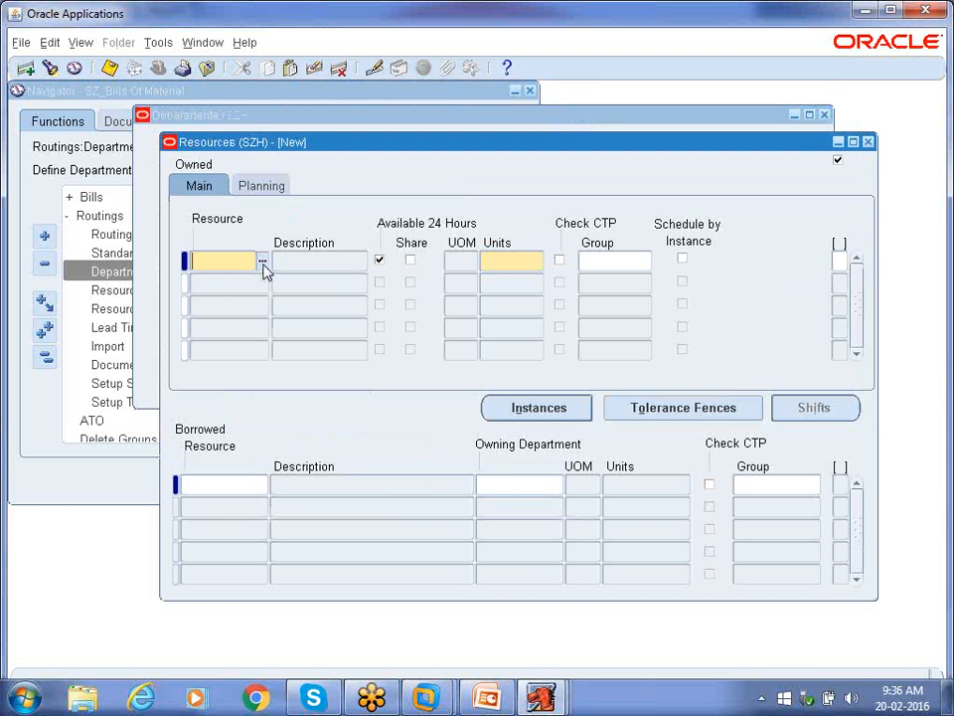
pyautogui.click(264, 263)
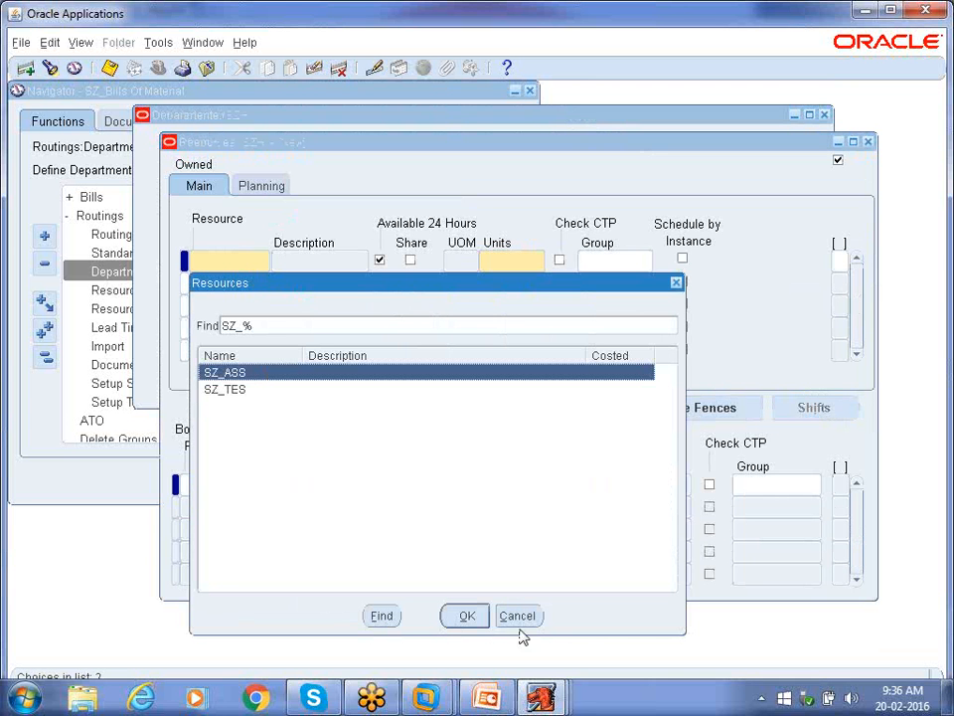
pyautogui.click(467, 615)
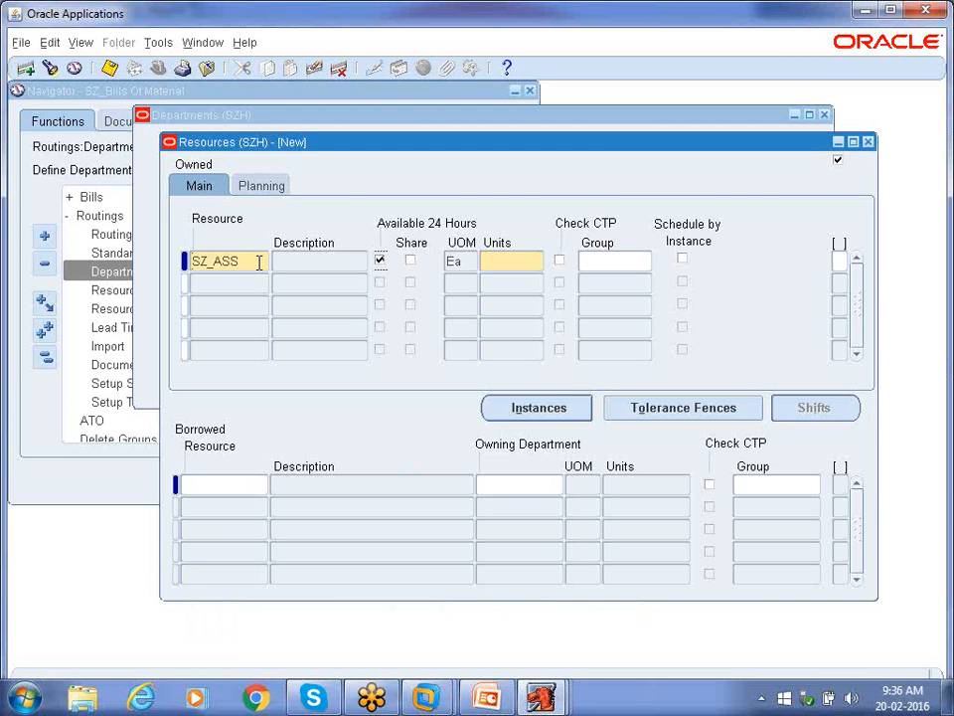
# Turn off Available 24 Hours for the SZ_ASS resource and set its units to 1
pyautogui.click(382, 264)
pyautogui.click(380, 263)
pyautogui.click(380, 263)
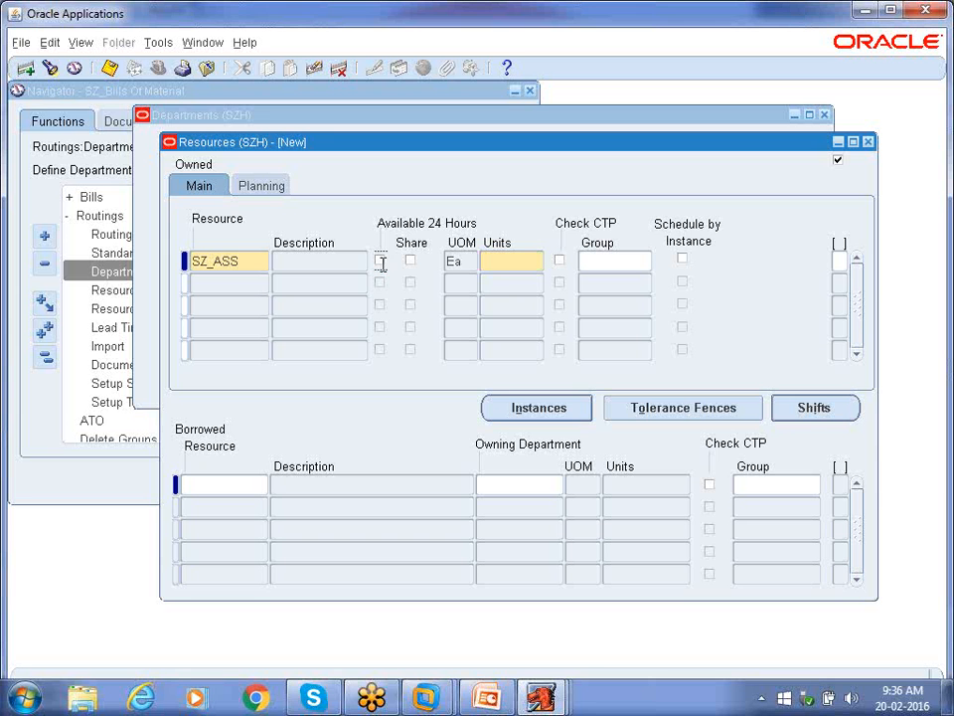
pyautogui.click(833, 411)
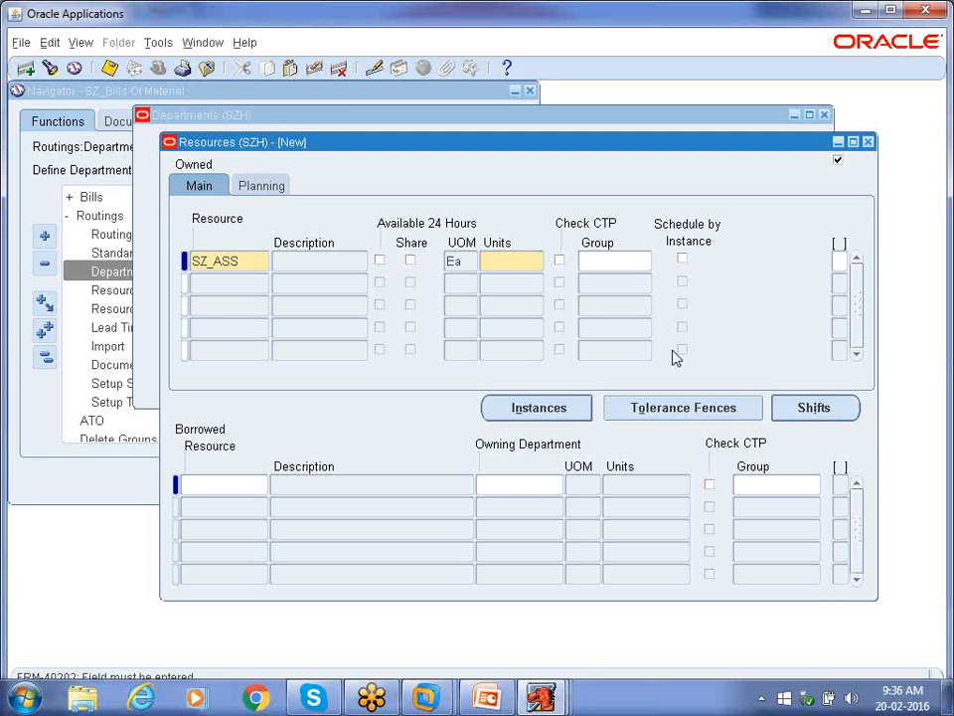
pyautogui.write('1')
pyautogui.press('Tab')
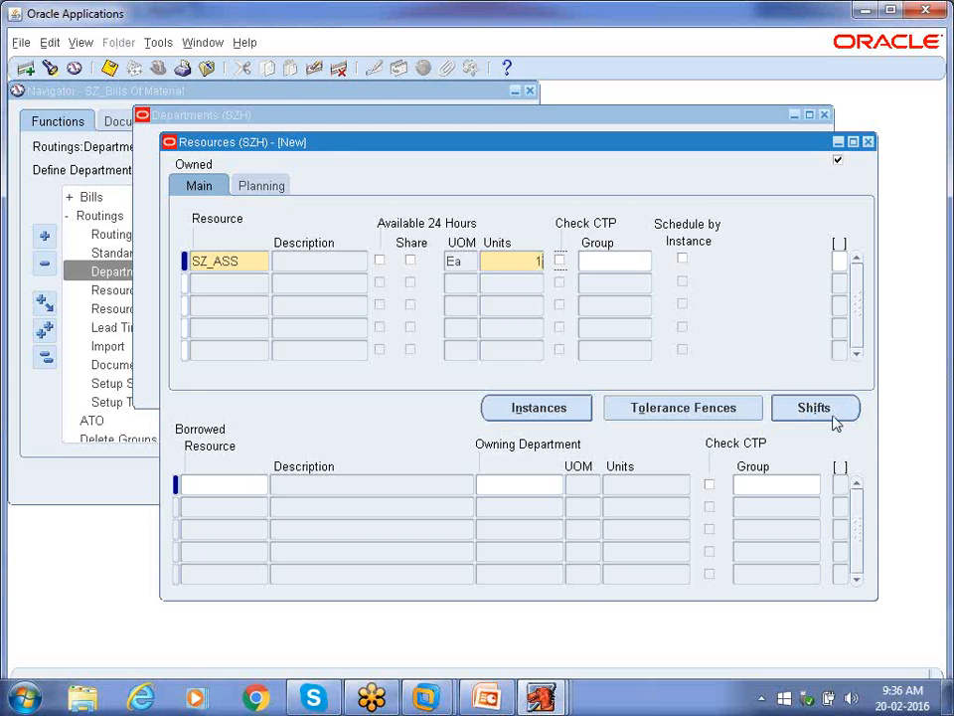
# View the shifts that can be assigned to SZ_ASS, without choosing one
pyautogui.click(831, 412)
pyautogui.click(288, 233)
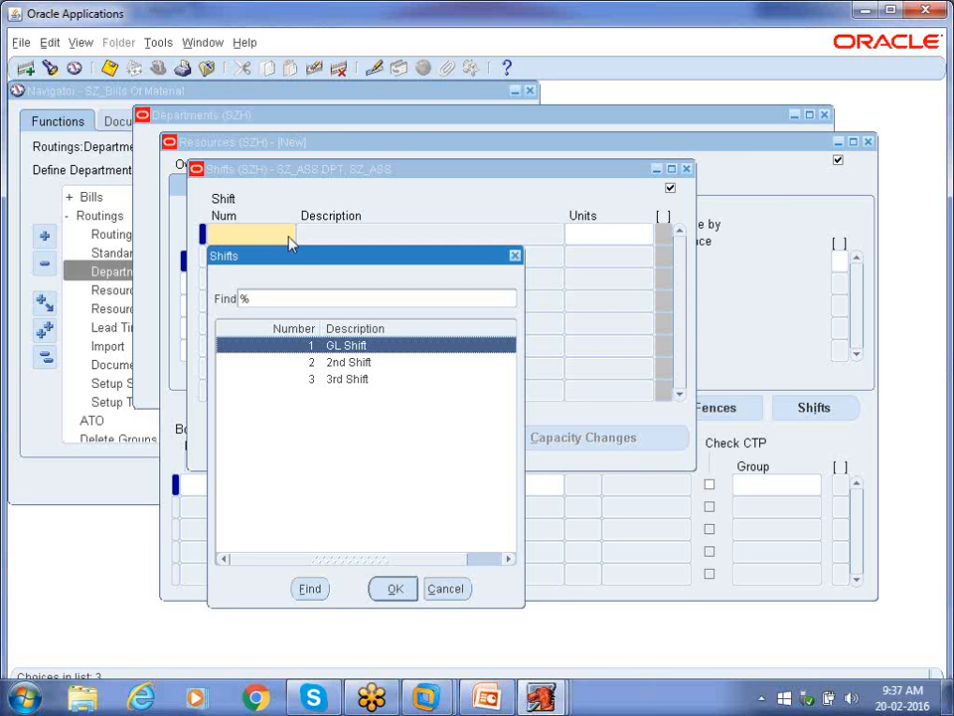
pyautogui.click(449, 589)
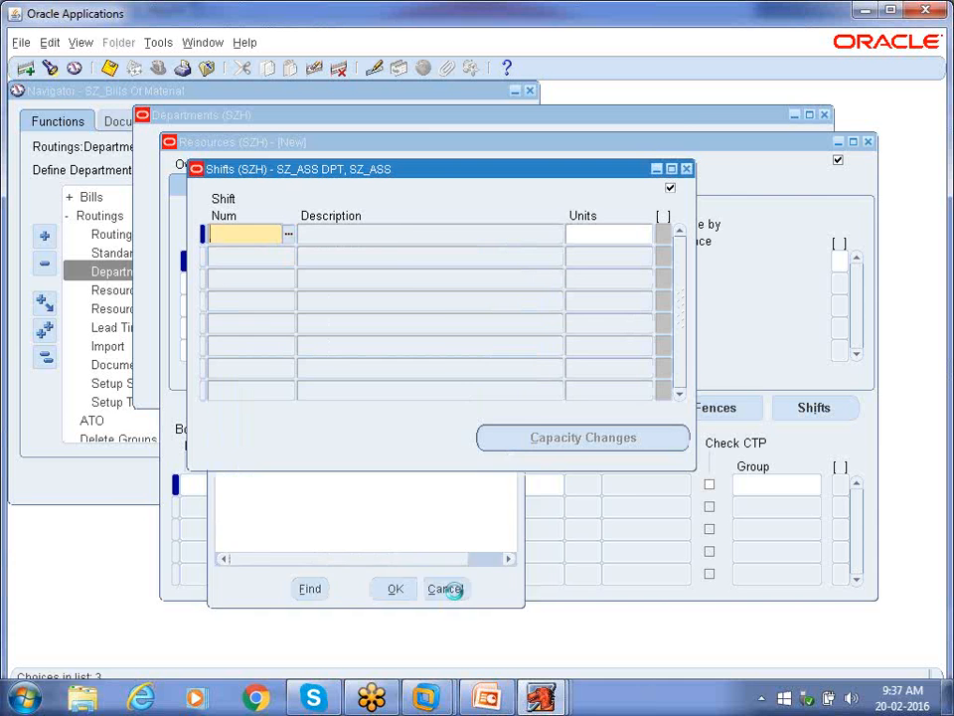
pyautogui.click(686, 169)
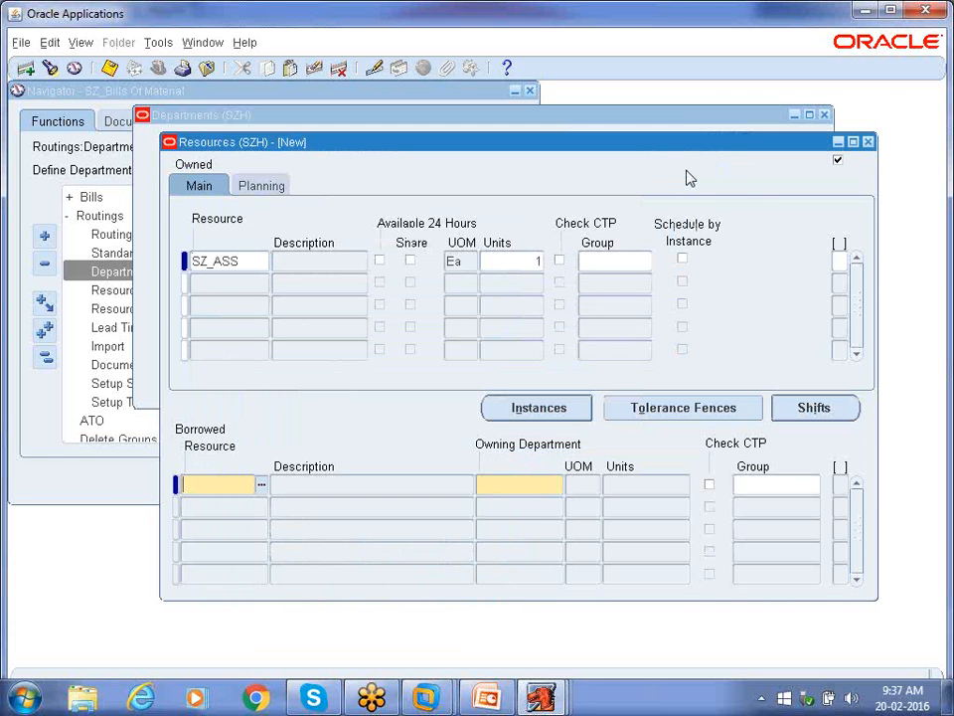
# Try the Share option on SZ_ASS, clear it again, and turn Available 24 Hours back on
pyautogui.click(410, 260)
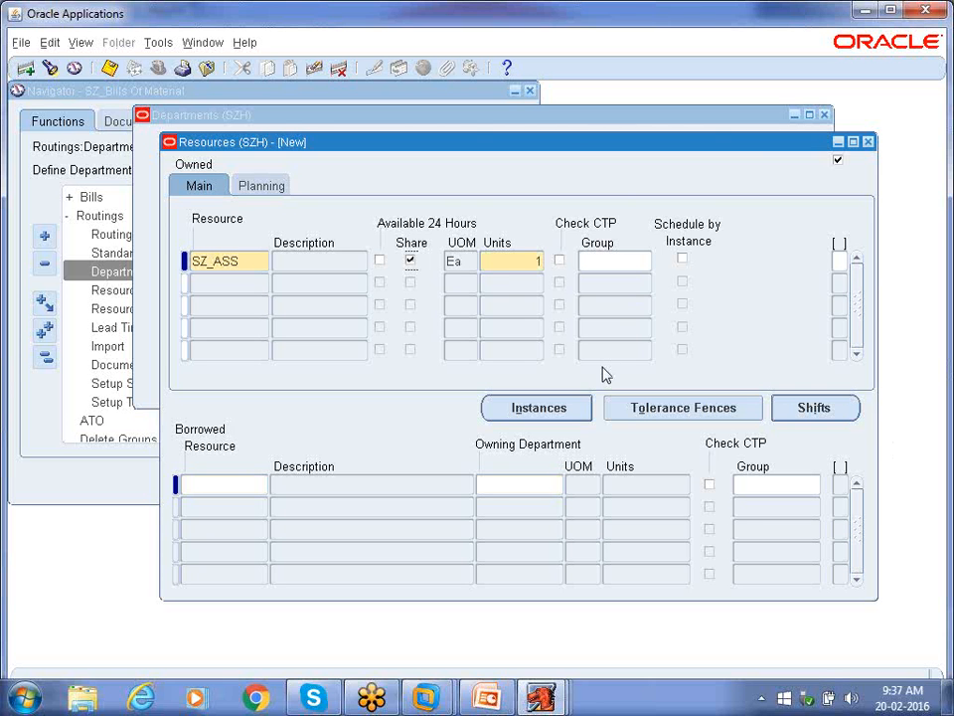
pyautogui.click(509, 262)
pyautogui.click(412, 261)
pyautogui.click(379, 261)
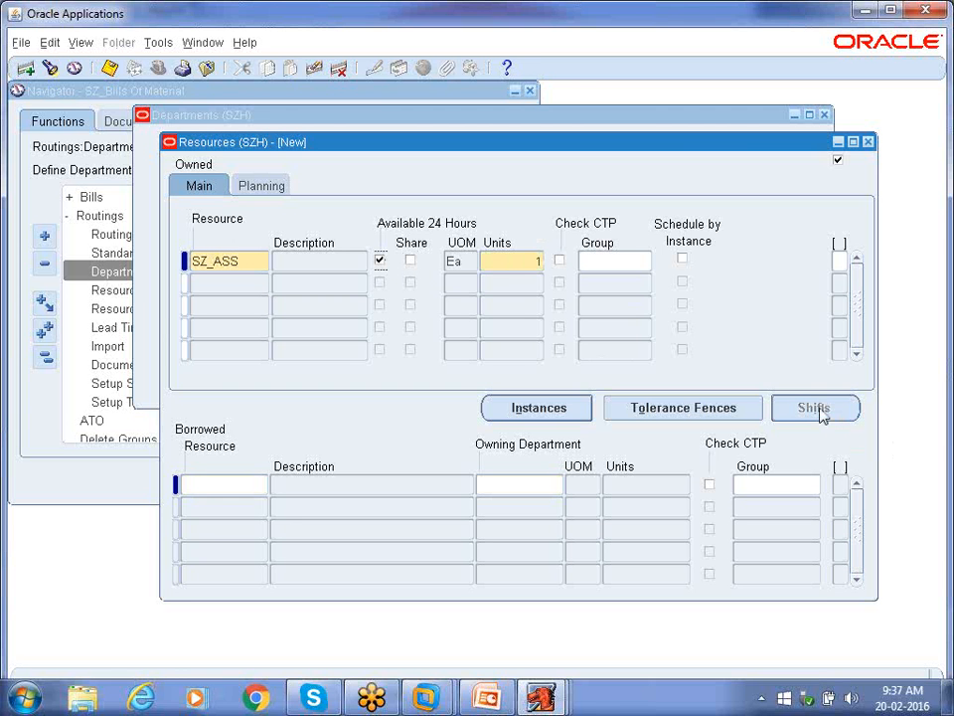
pyautogui.press('Tab')
# Examine the planning settings of SZ_ASS, including its utilization and efficiency percentages
pyautogui.click(256, 182)
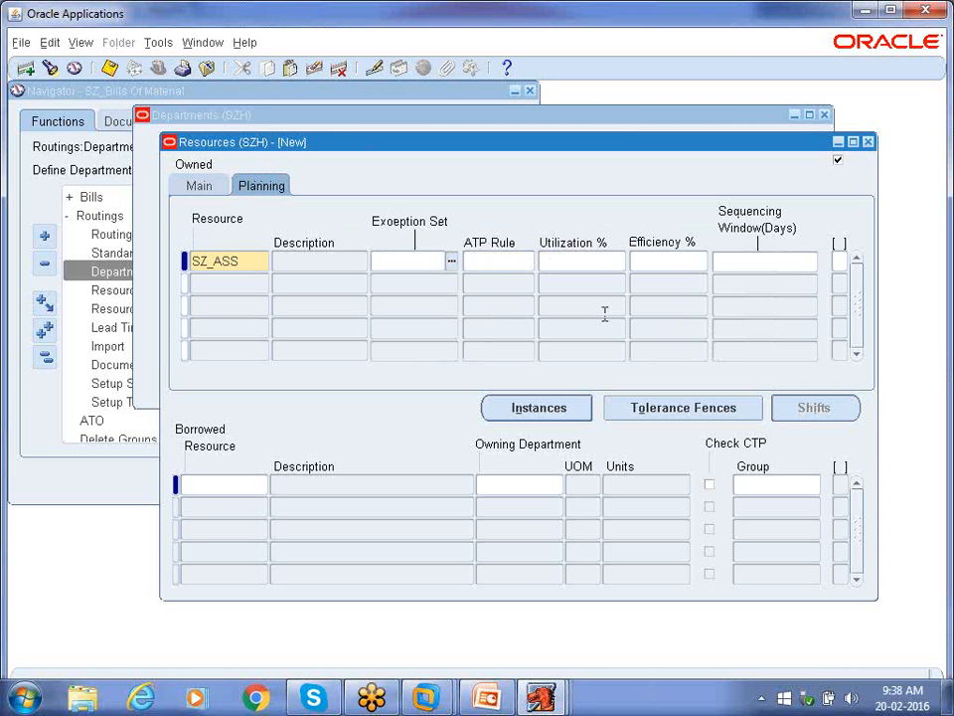
pyautogui.click(560, 261)
pyautogui.click(658, 259)
pyautogui.click(198, 185)
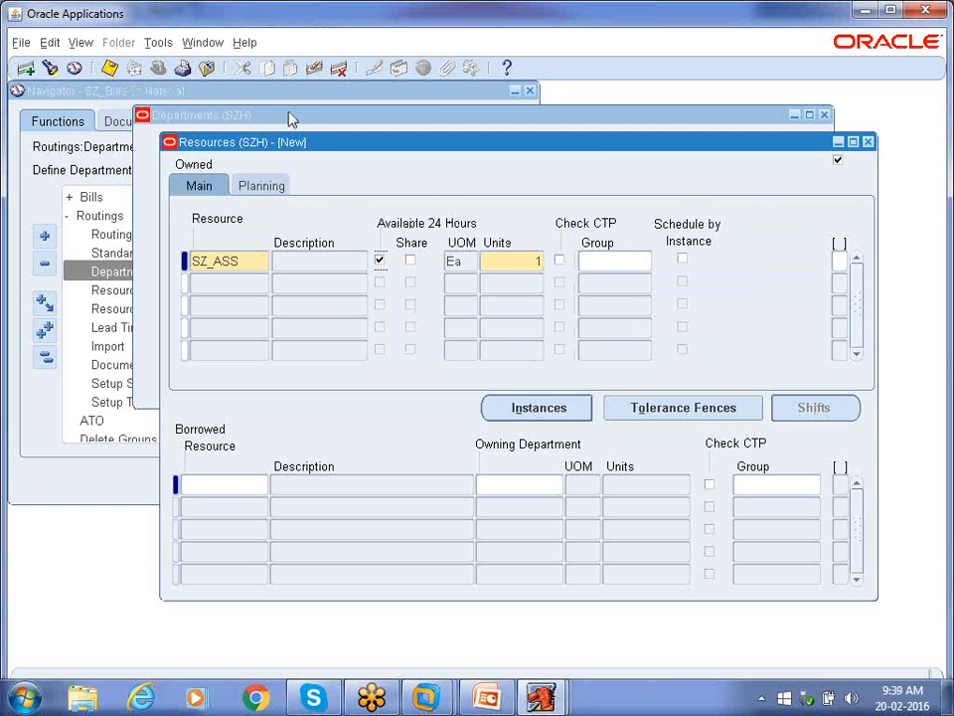
pyautogui.click(253, 187)
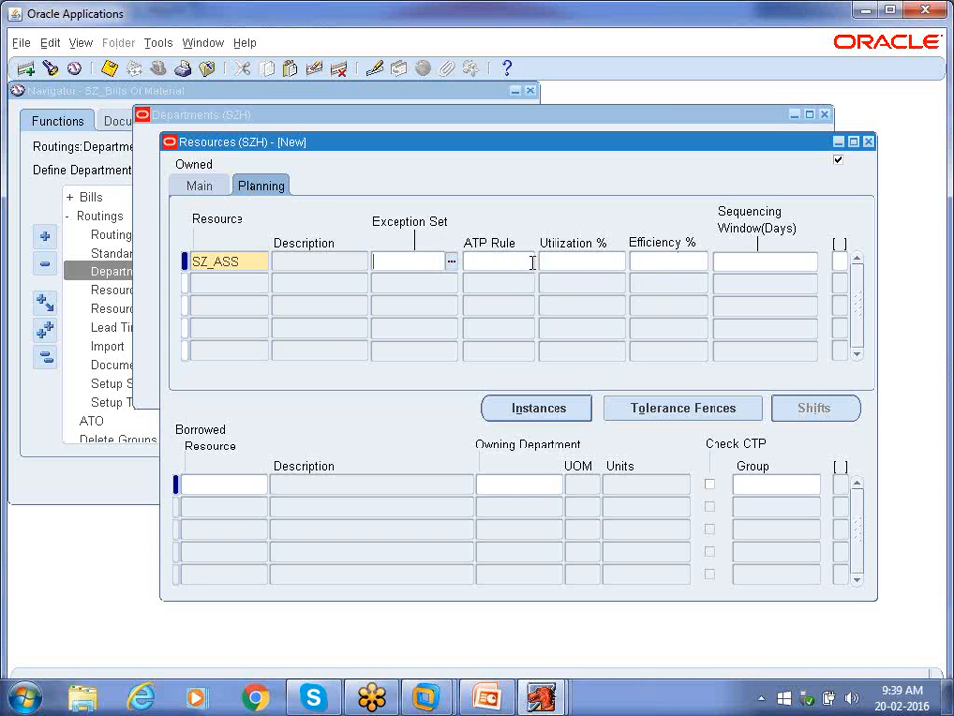
pyautogui.click(729, 264)
pyautogui.write('gfdugfj')
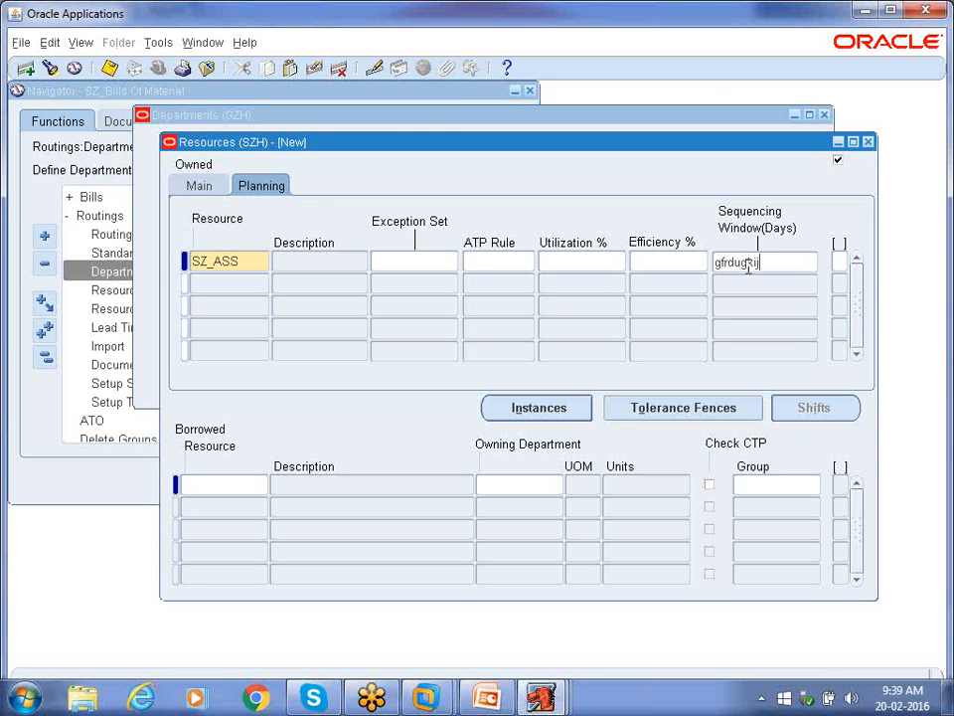
pyautogui.press('BackSpace')
pyautogui.press('BackSpace')
pyautogui.press('BackSpace')
pyautogui.press('BackSpace')
pyautogui.press('BackSpace')
pyautogui.press('BackSpace')
pyautogui.press('BackSpace')
pyautogui.press('BackSpace')
pyautogui.click(198, 188)
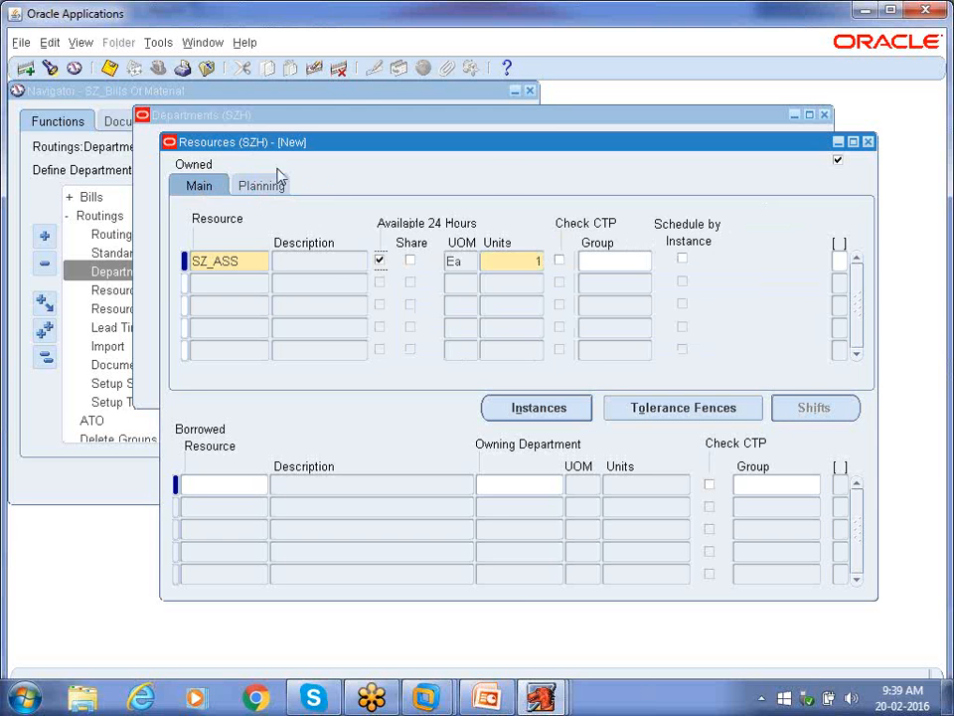
# Save the SZ_ASS DPT department with its resource and start a new department record
pyautogui.click(651, 112)
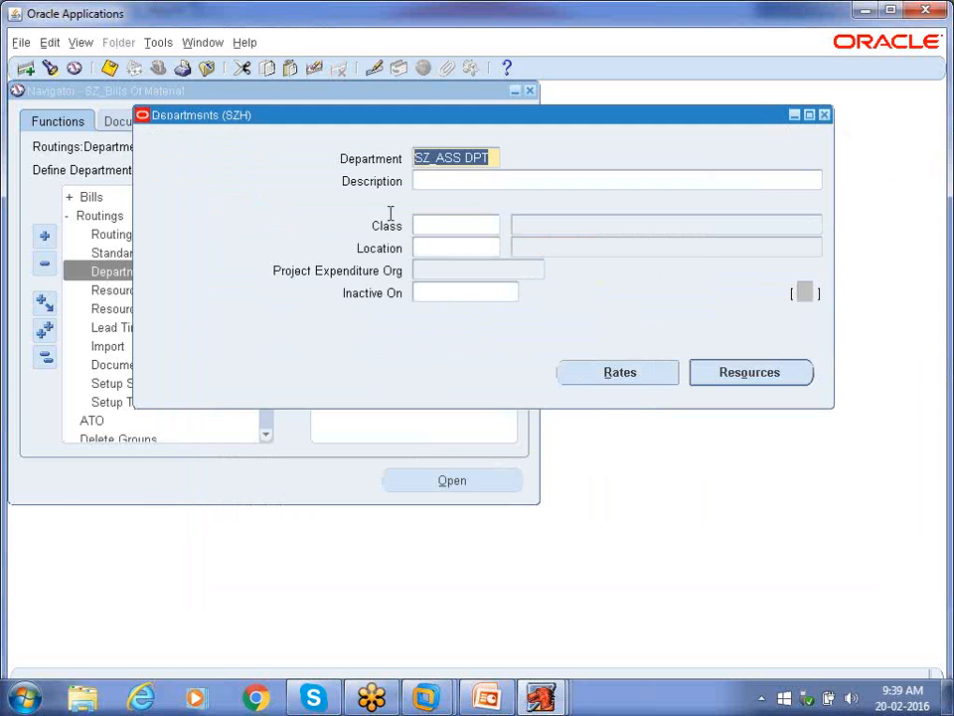
pyautogui.click(24, 65)
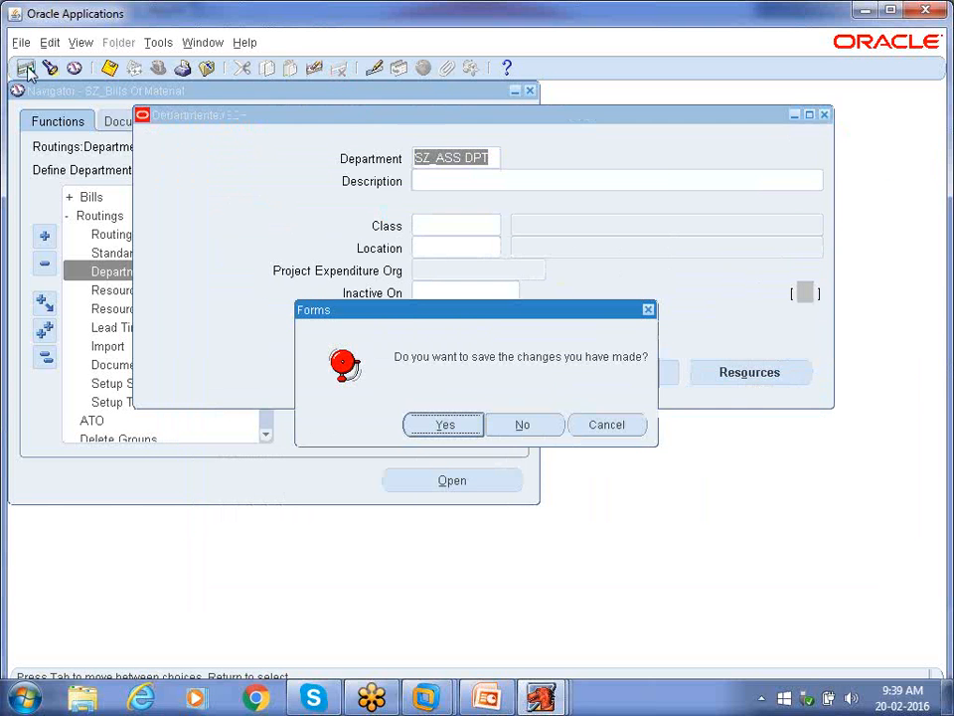
pyautogui.click(448, 425)
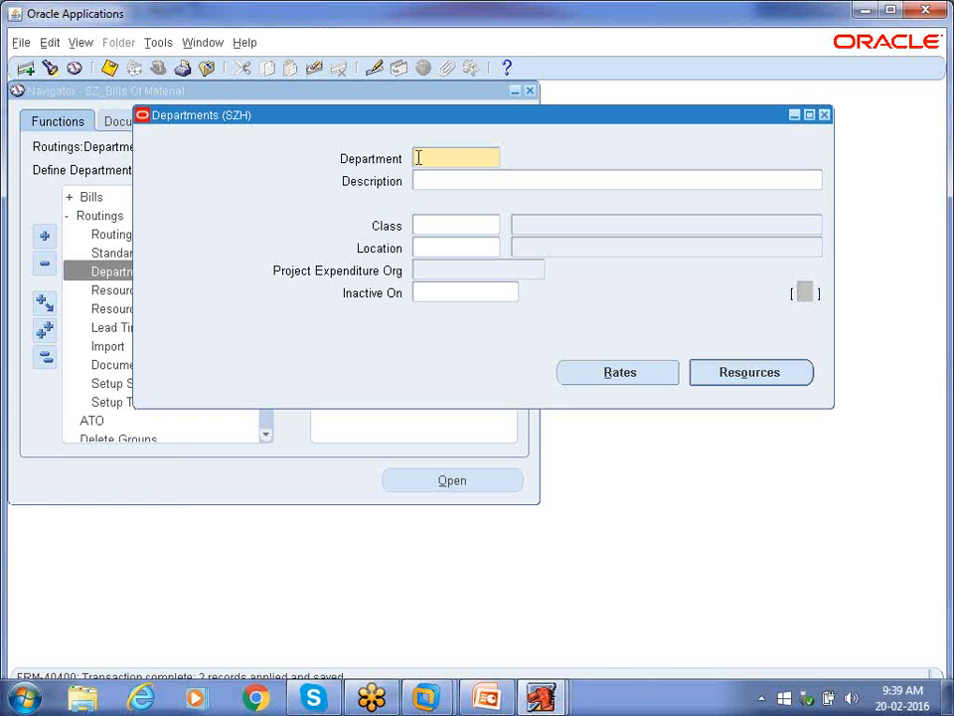
# Name the new department SZ_TES DPT and add SZ_TES as its owned resource
pyautogui.write('SZ_TES_DPT')
pyautogui.click(779, 377)
pyautogui.click(264, 263)
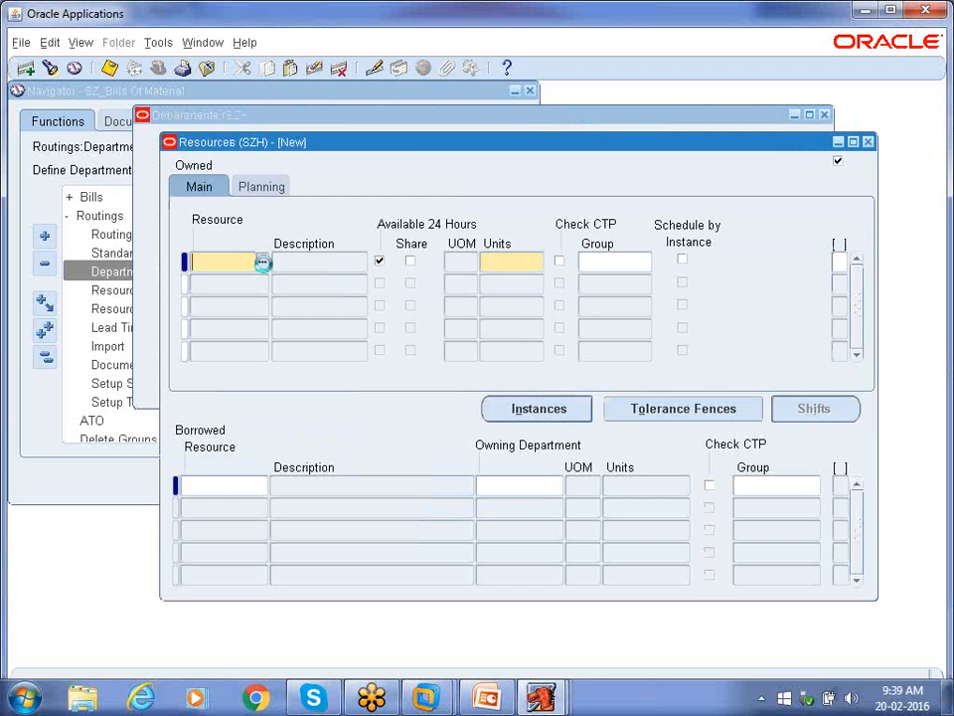
pyautogui.press('Down')
pyautogui.press('Return')
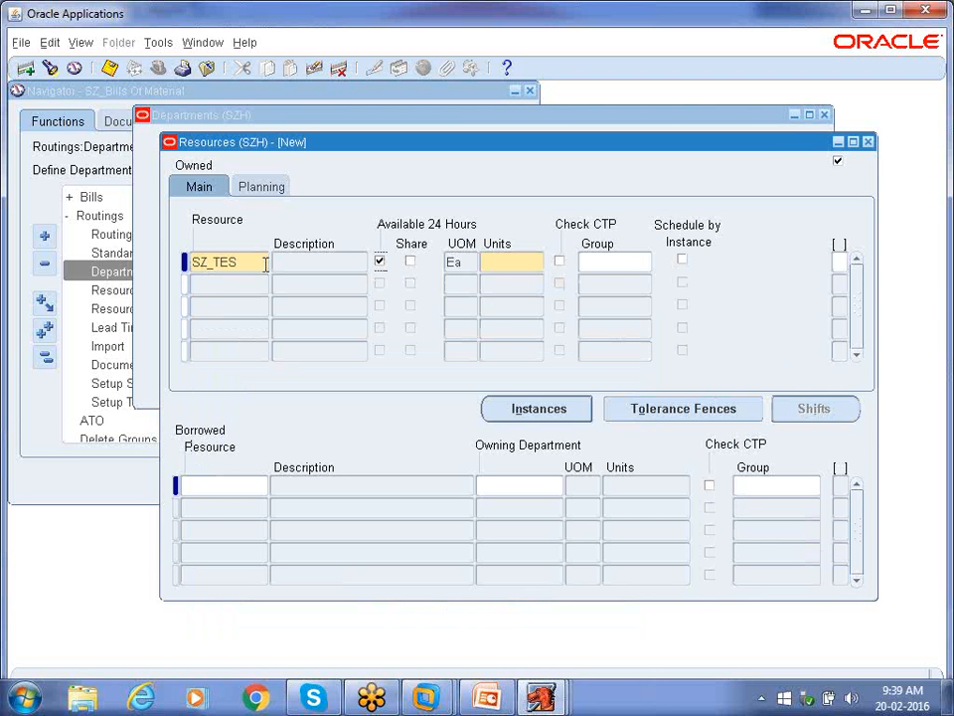
# Set the units of the SZ_TES resource to 1
pyautogui.write('1')
pyautogui.press('Tab')
pyautogui.click(518, 266)
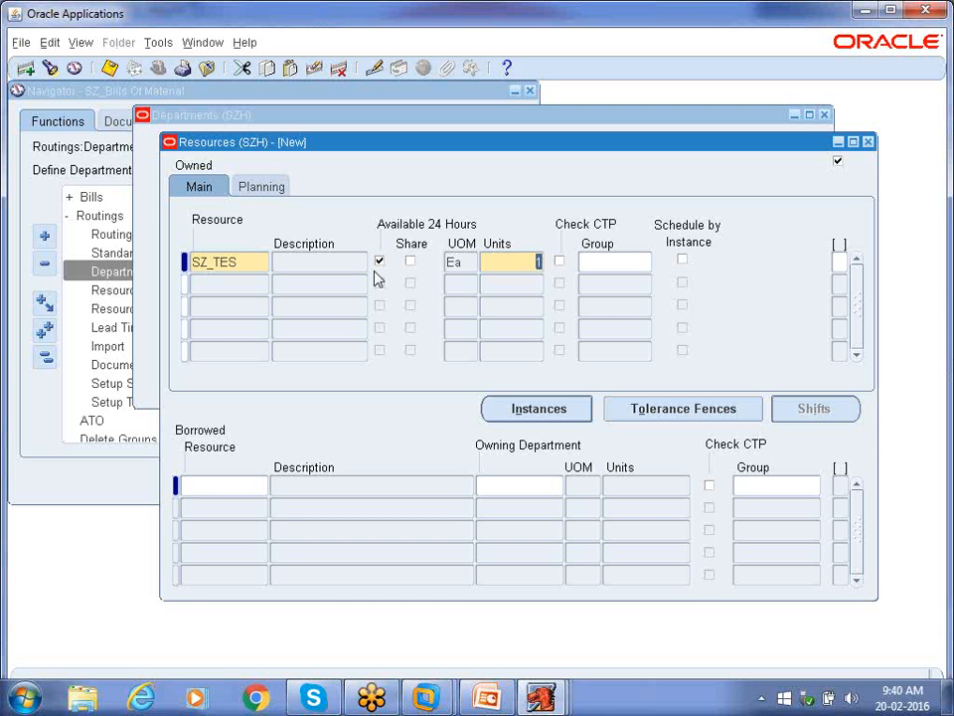
pyautogui.click(251, 263)
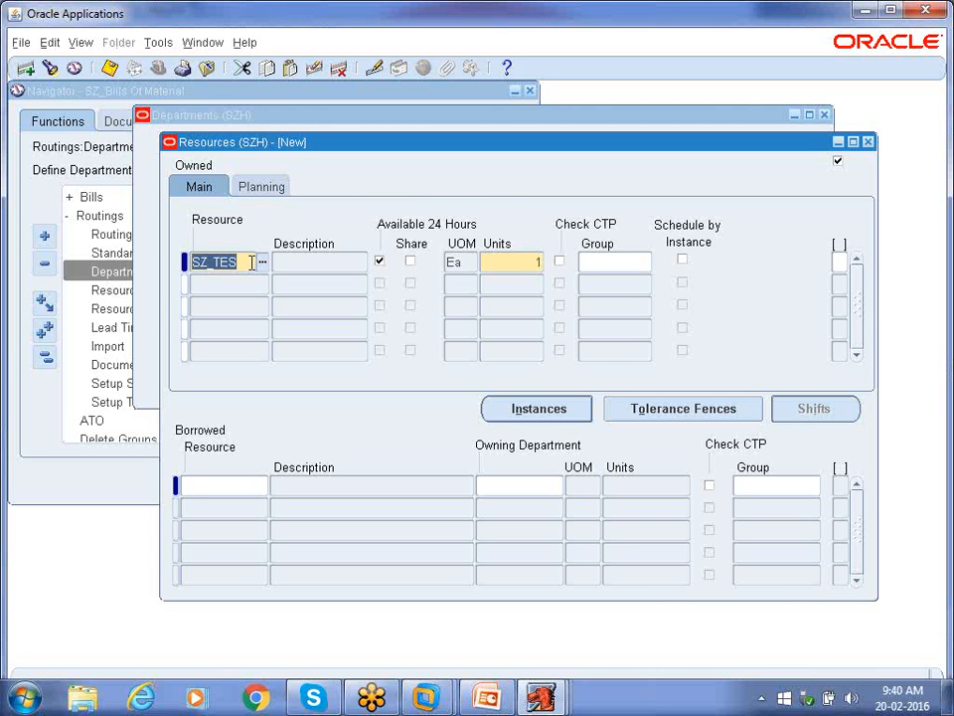
pyautogui.click(502, 261)
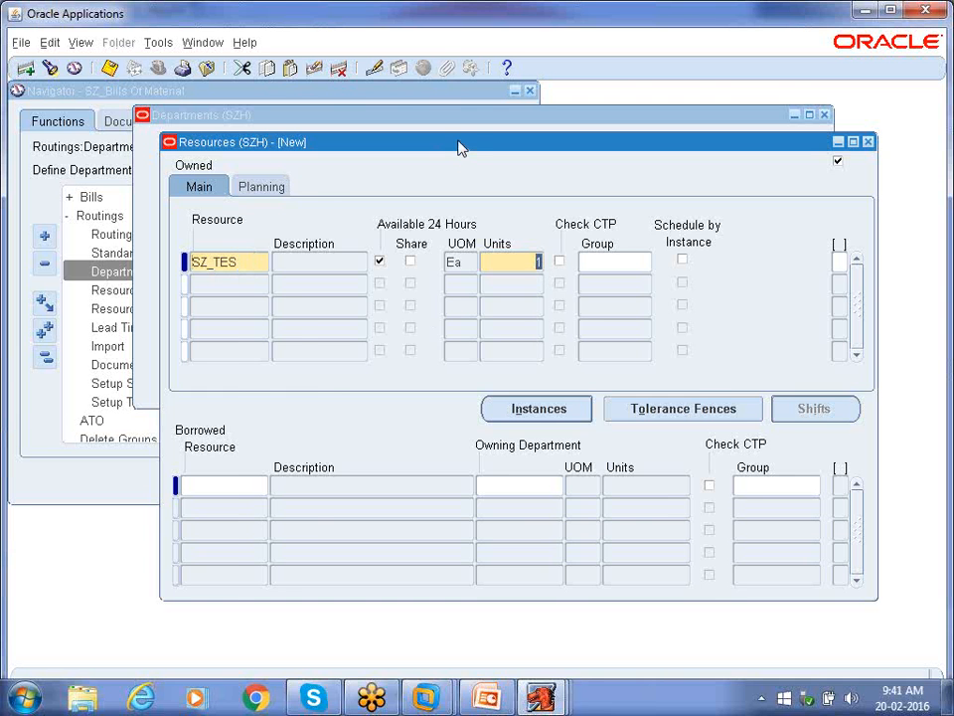
# Save the SZ_TES DPT department with its resource, and close the Resources and Departments windows
pyautogui.moveTo(459, 147); pyautogui.dragTo(593, 318)
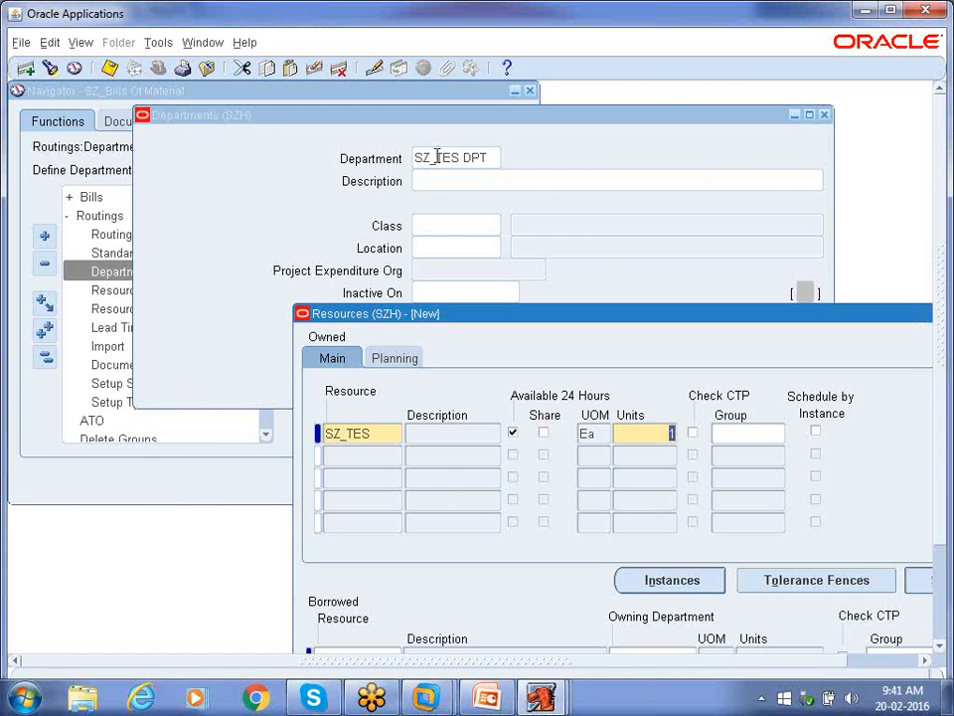
pyautogui.hotkey('ctrl', 's')
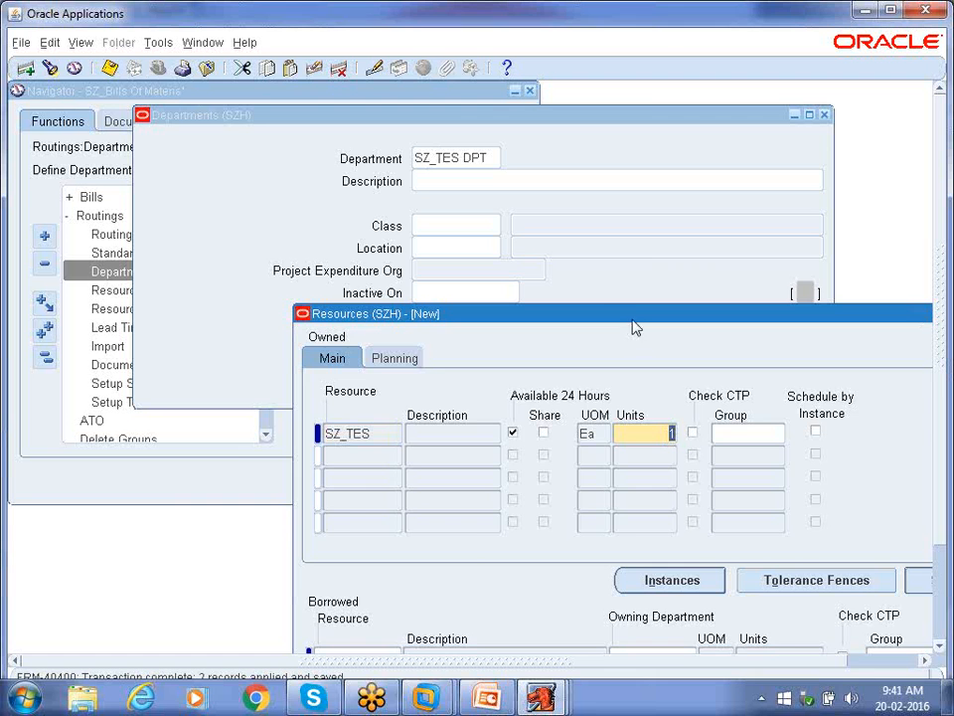
pyautogui.moveTo(628, 316); pyautogui.dragTo(496, 214)
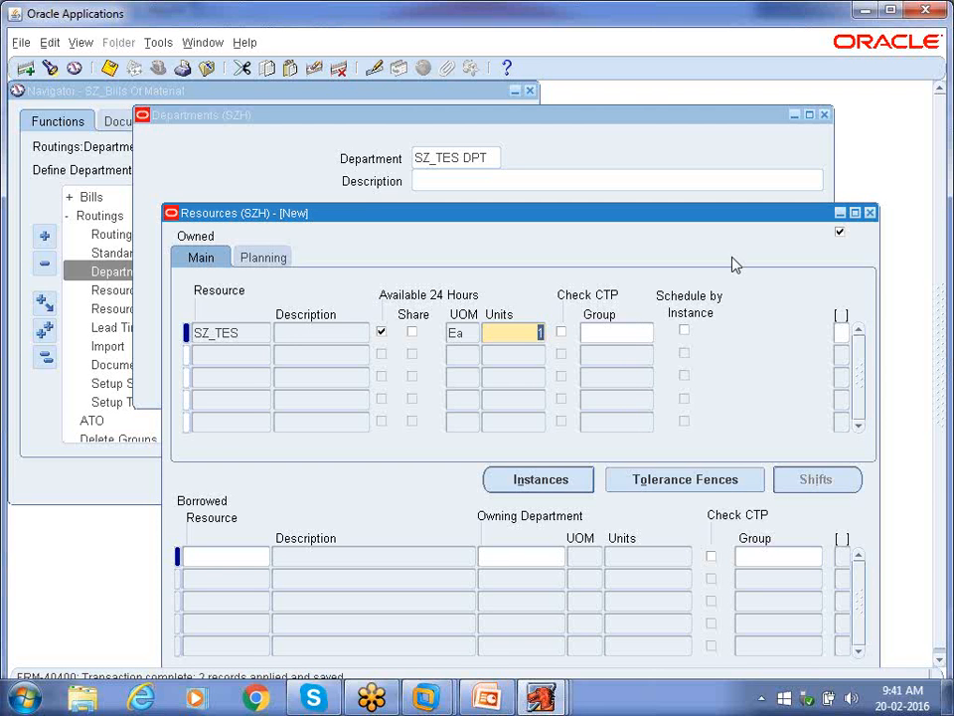
pyautogui.click(870, 214)
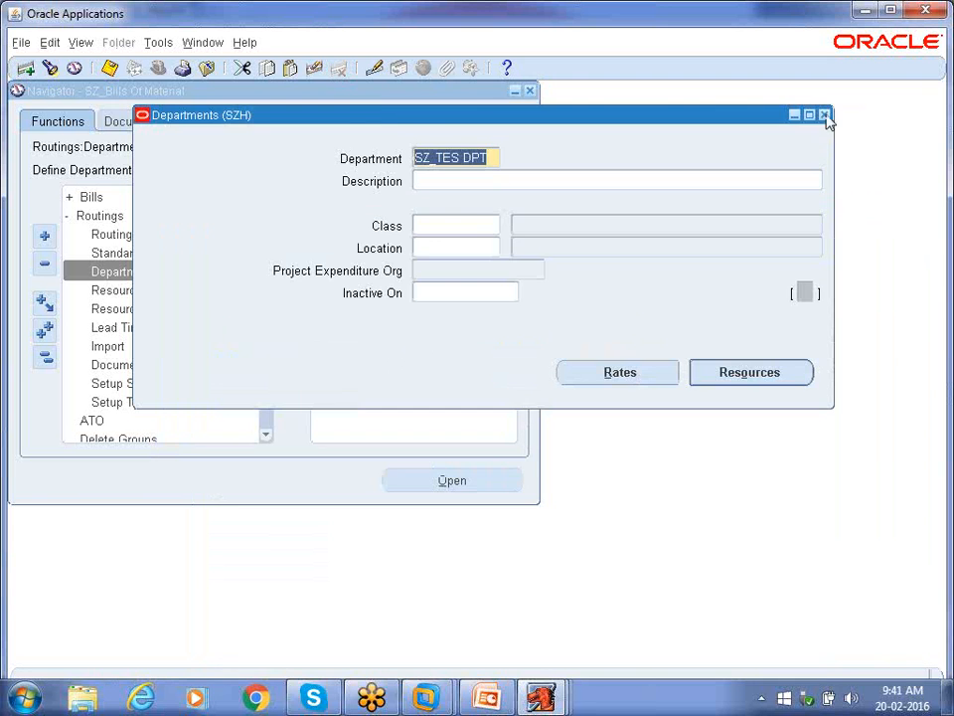
pyautogui.click(824, 115)
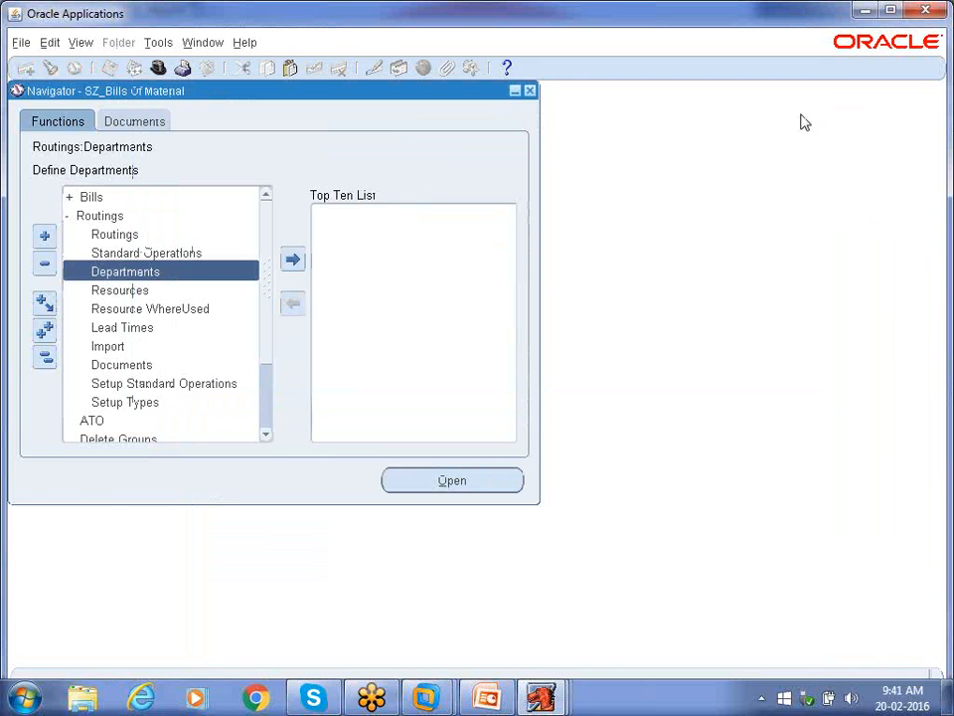
# Collapse the whole navigator list and expand only the Routings functions
pyautogui.click(47, 366)
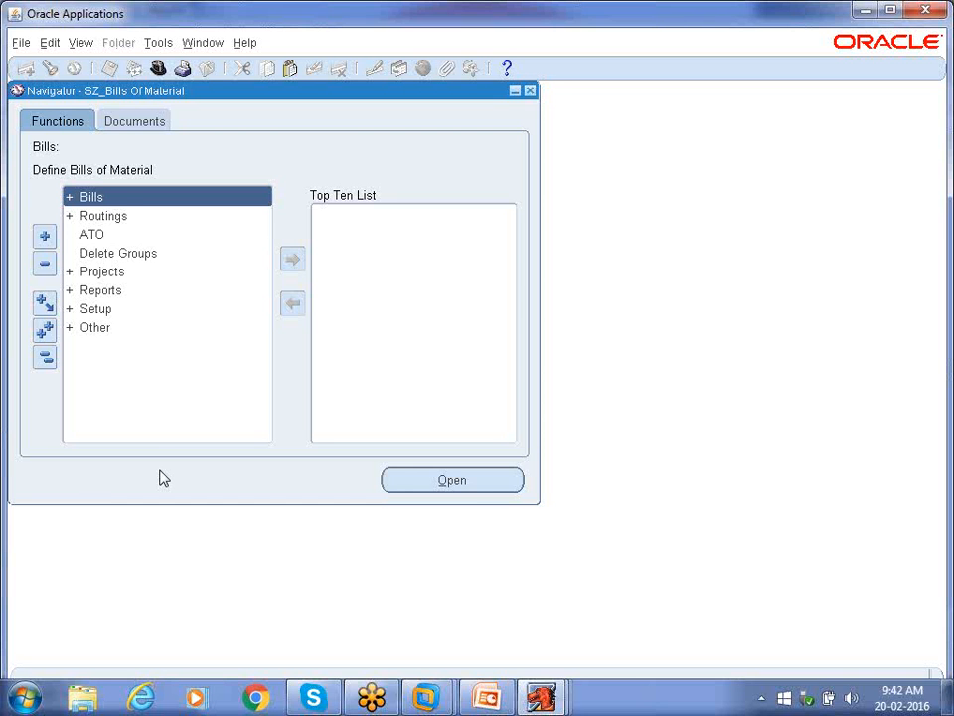
pyautogui.press('Down')
pyautogui.press('Return')
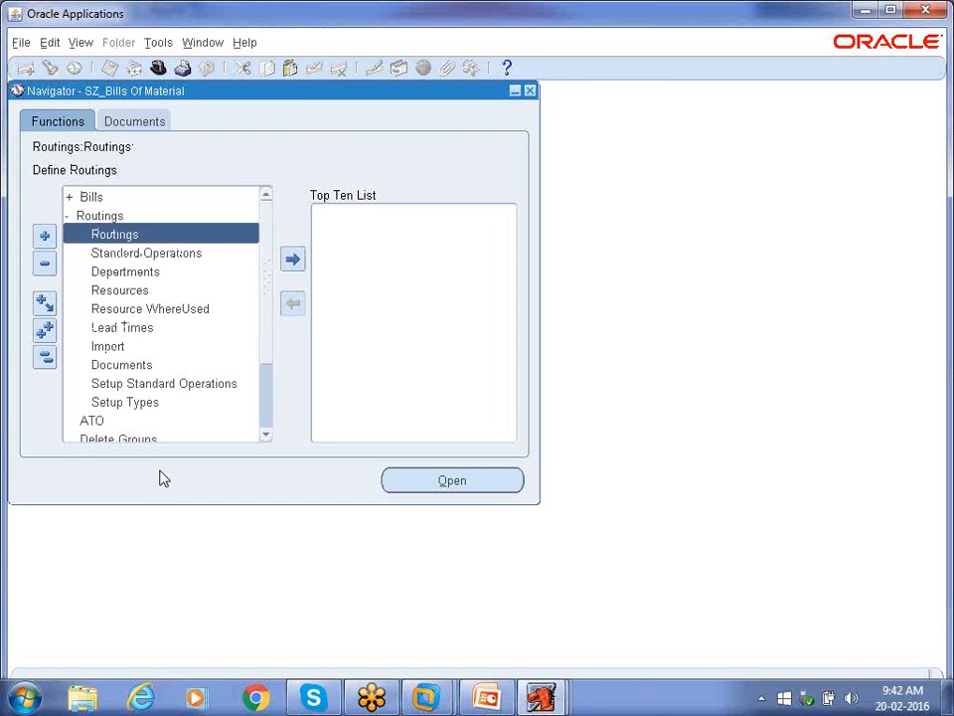
# Open Standard Operations and define operation SZA with description SZ_Assy std Operation in department SZ_ASS DPT
pyautogui.press('Down')
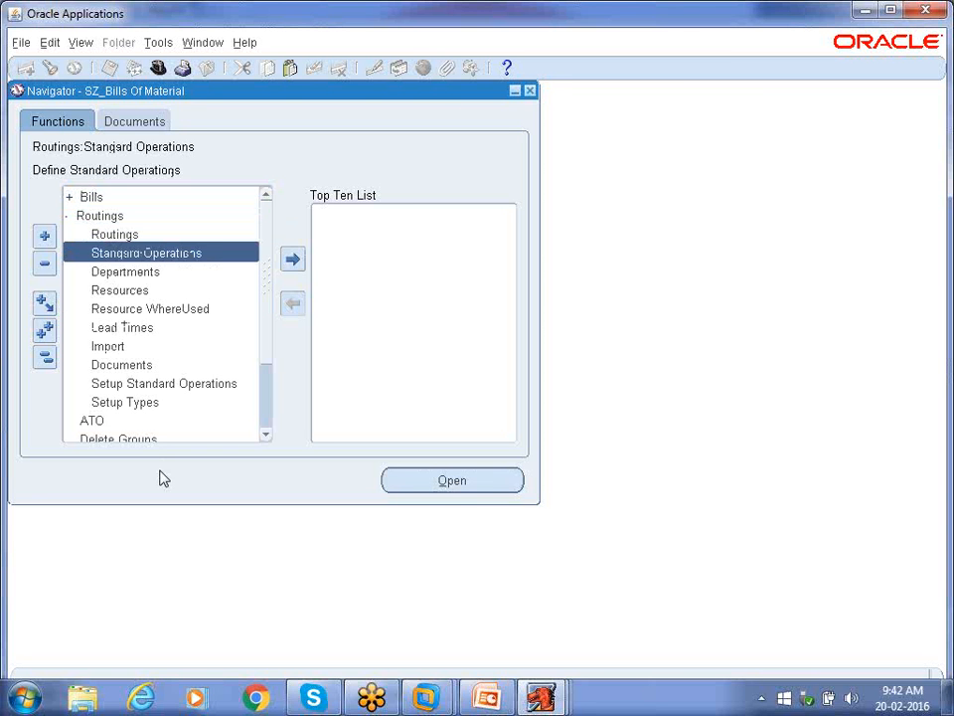
pyautogui.click(141, 260)
pyautogui.doubleClick(140, 260)
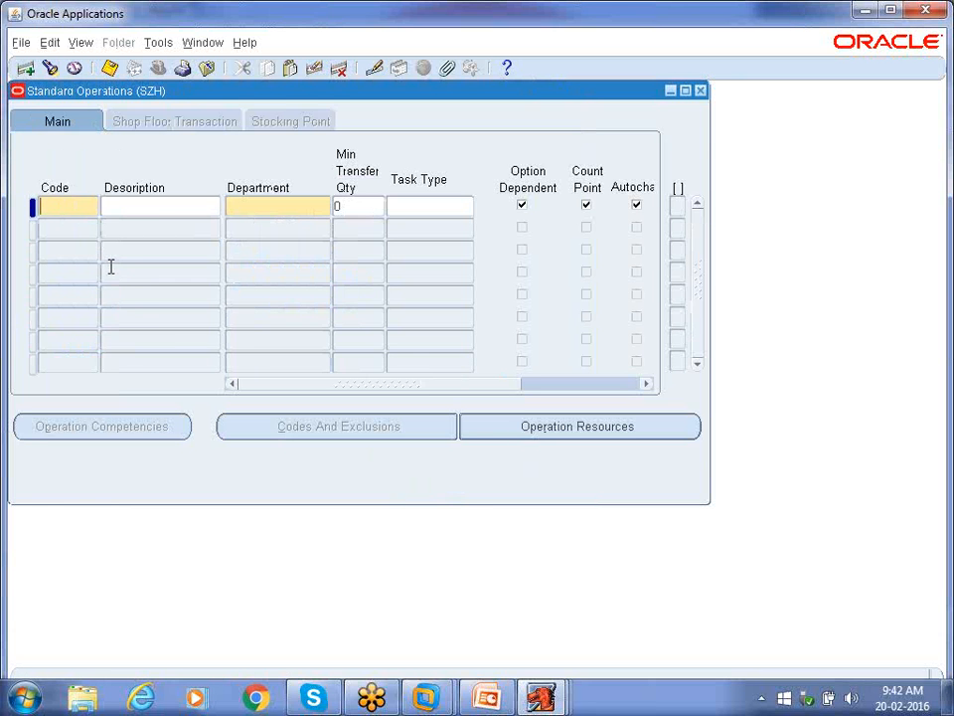
pyautogui.write('SZA')
pyautogui.press('Tab')
pyautogui.write('SZ_Assy sta')
pyautogui.press('BackSpace')
pyautogui.write('d ')
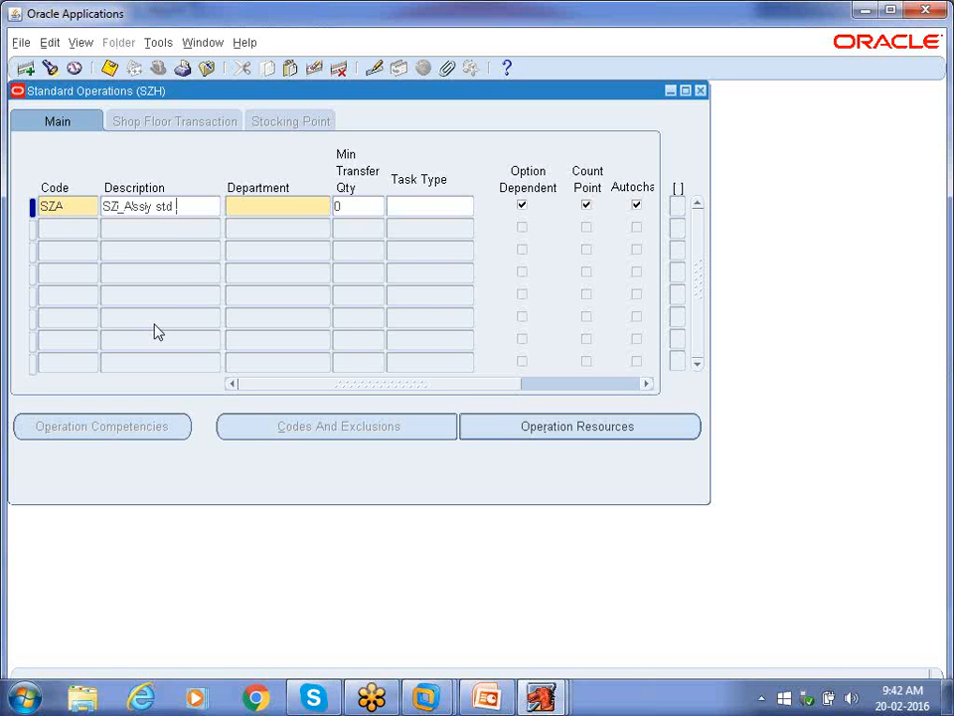
pyautogui.write('Operation')
pyautogui.press('Tab')
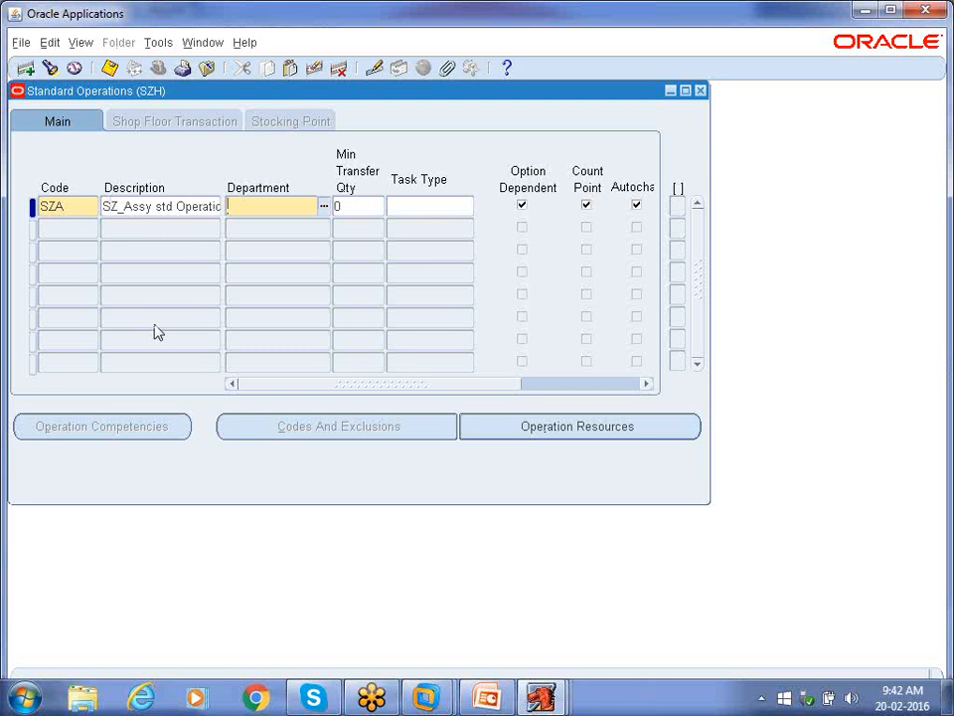
pyautogui.click(322, 206)
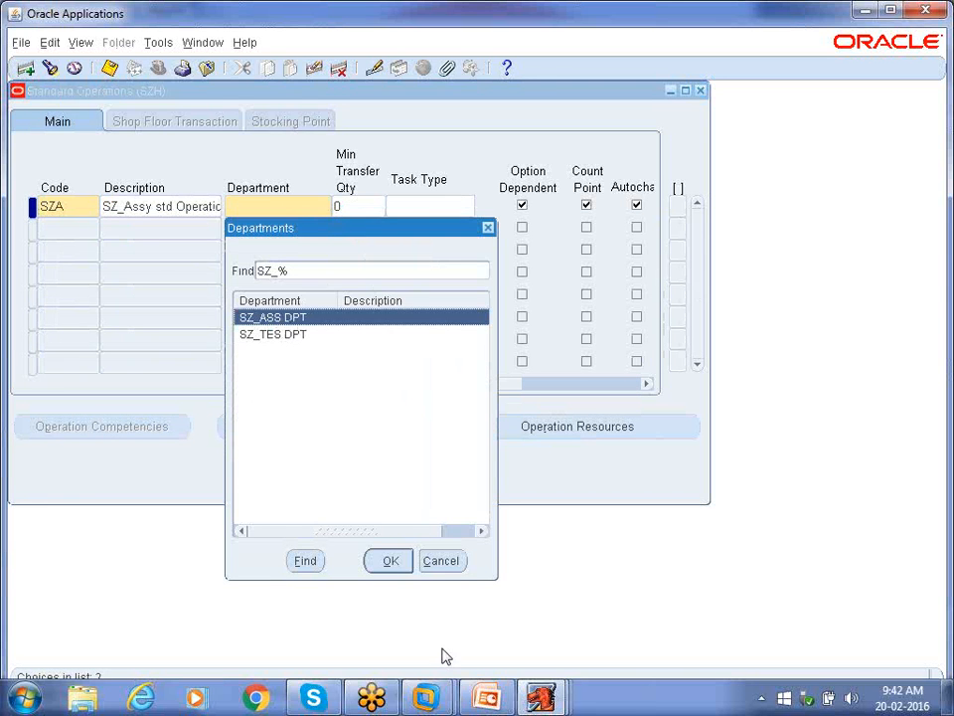
pyautogui.click(389, 561)
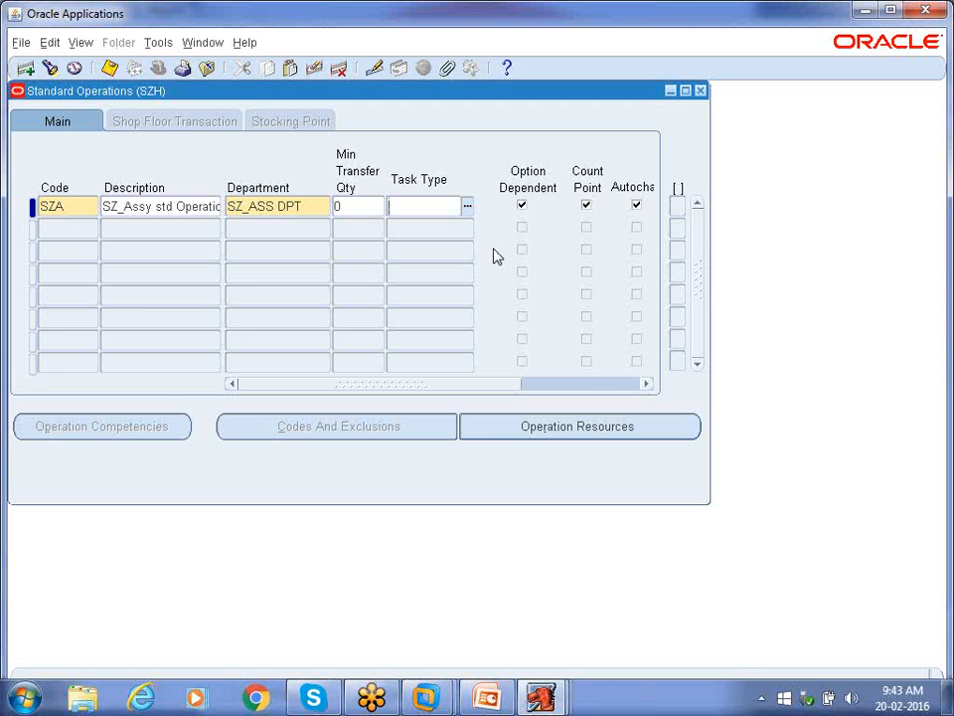
# Add SZ_ASS as an operation resource of SZA with sequence 1 and a usage of 2
pyautogui.click(579, 430)
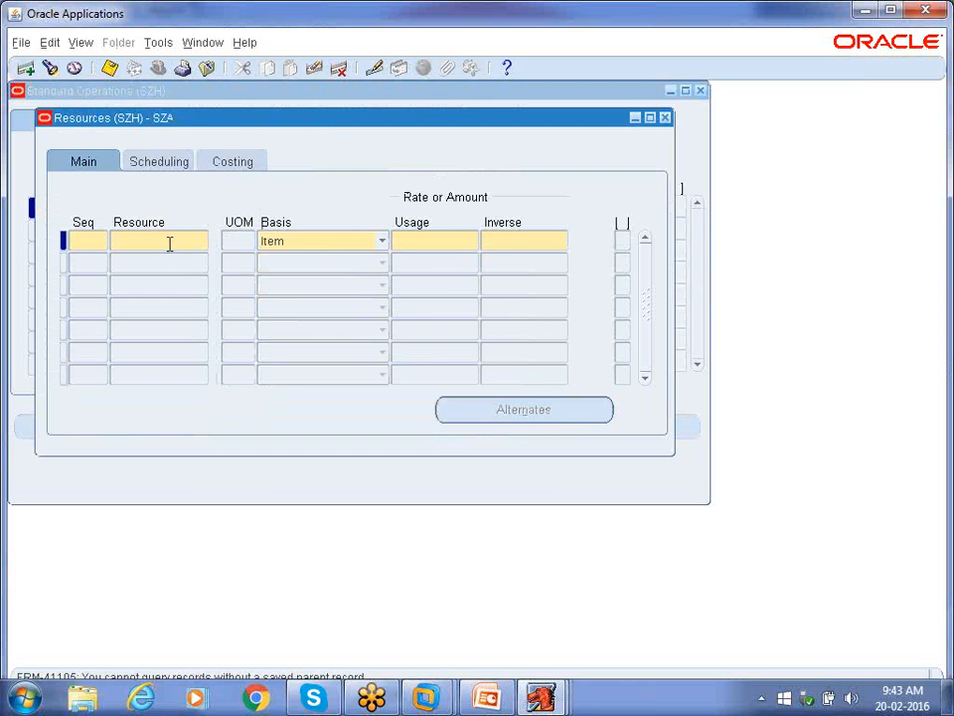
pyautogui.click(92, 239)
pyautogui.write('1')
pyautogui.press('Tab')
pyautogui.press('Tab')
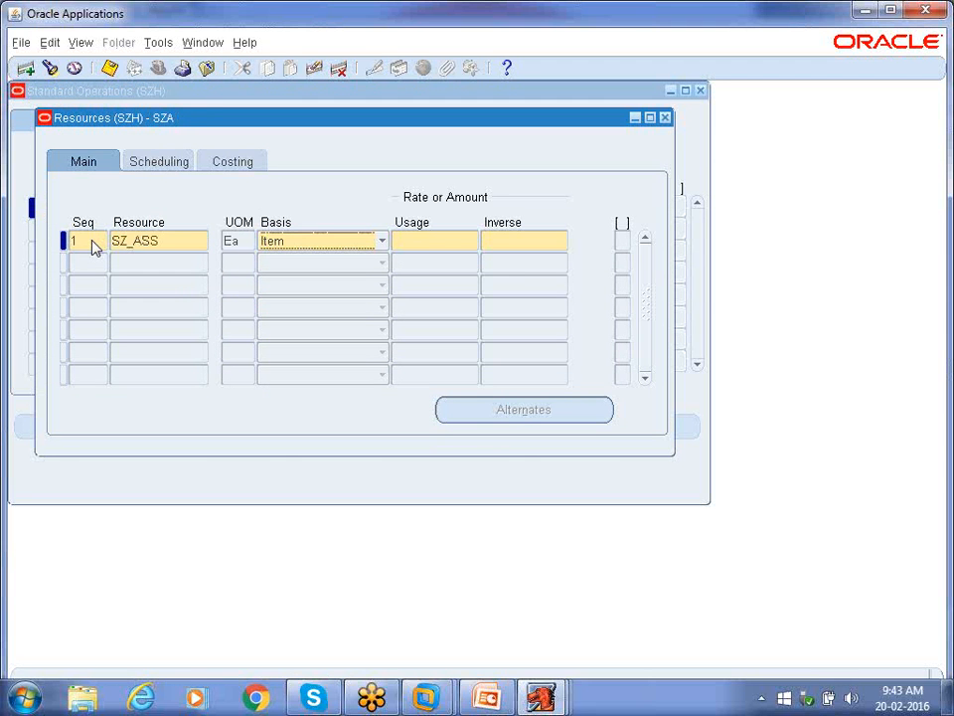
pyautogui.doubleClick(176, 241)
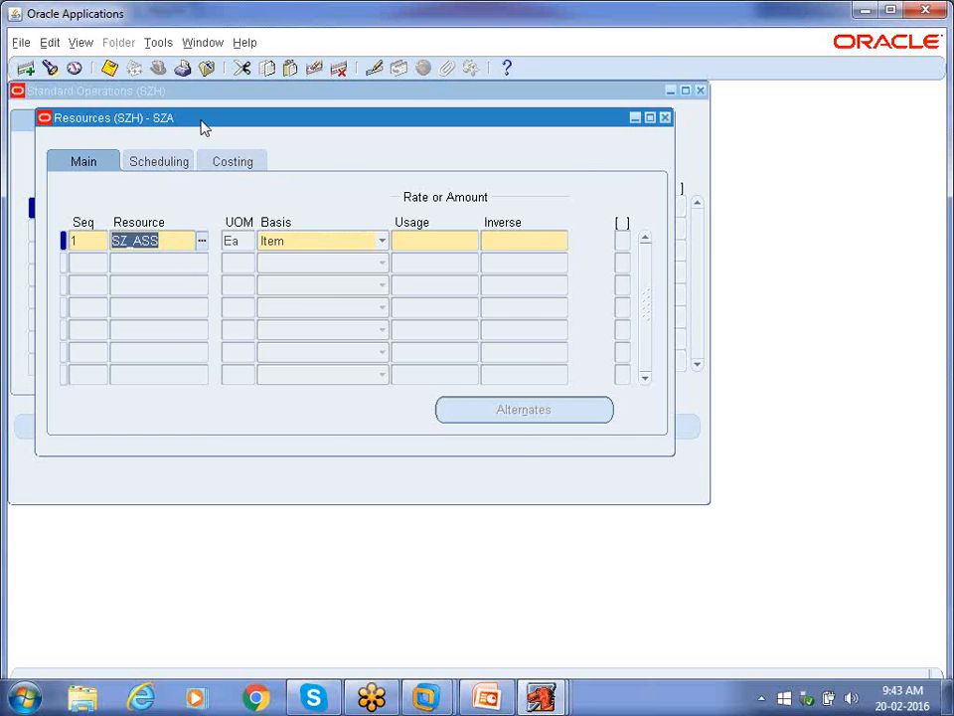
pyautogui.moveTo(201, 127); pyautogui.dragTo(336, 287)
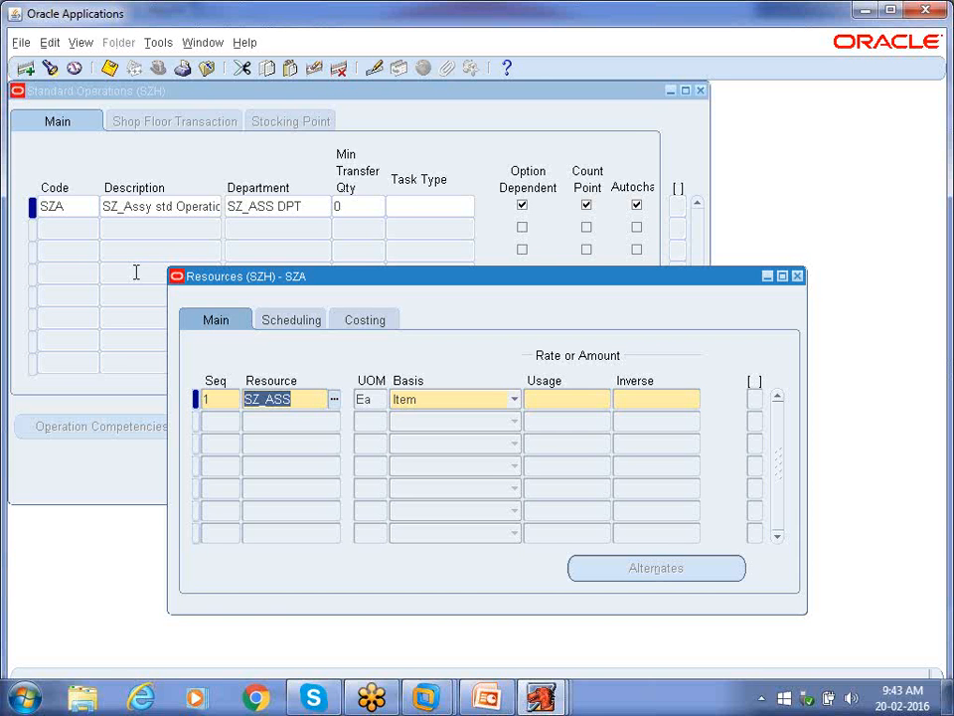
pyautogui.click(578, 399)
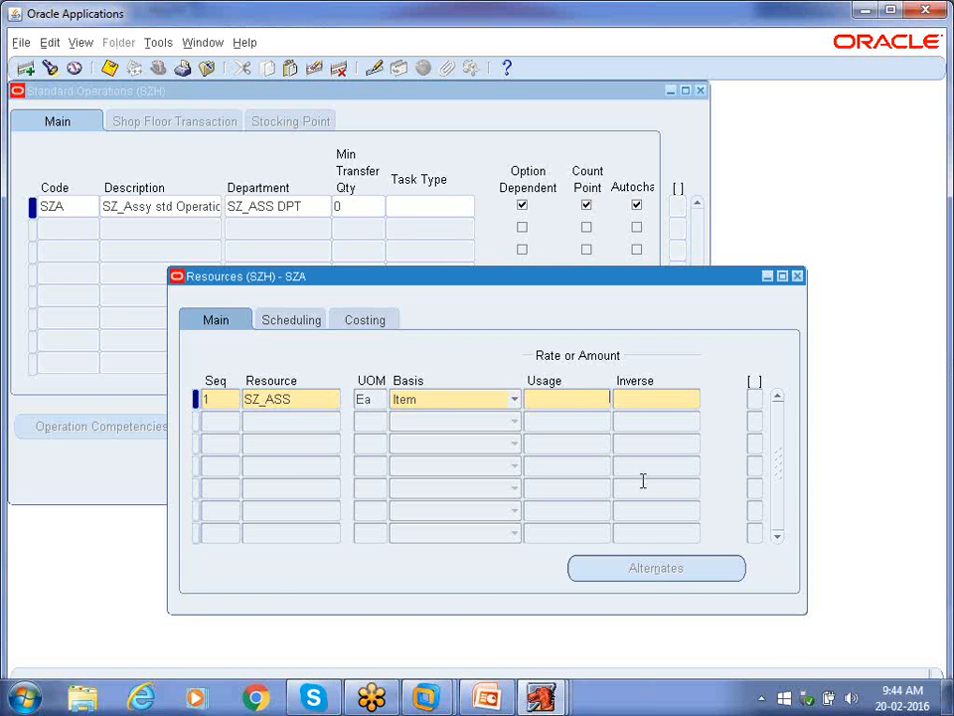
pyautogui.write('2')
pyautogui.press('Tab')
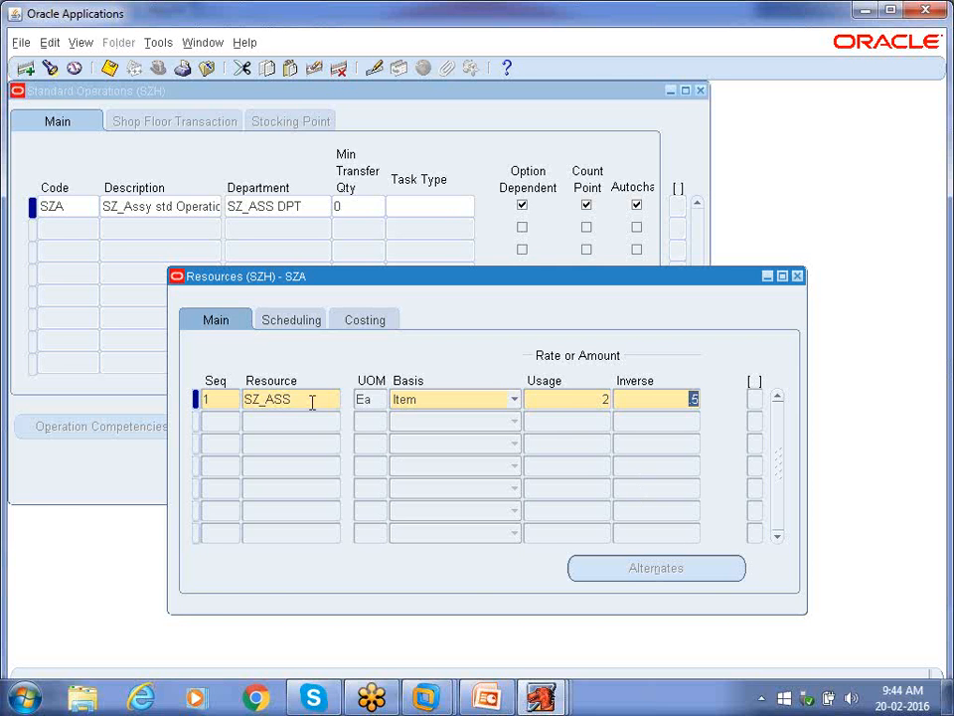
# Examine the usage and inverse rates of the SZ_ASS resource, its scheduling settings and the available Schedule options
pyautogui.click(678, 401)
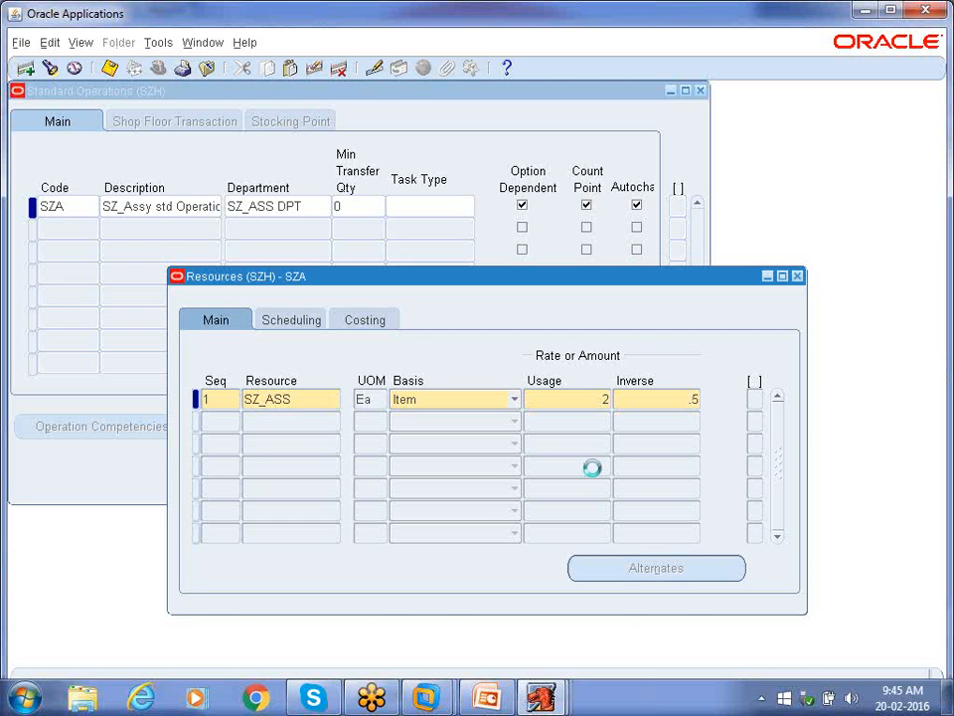
pyautogui.click(583, 398)
pyautogui.click(657, 400)
pyautogui.click(694, 401)
pyautogui.click(309, 398)
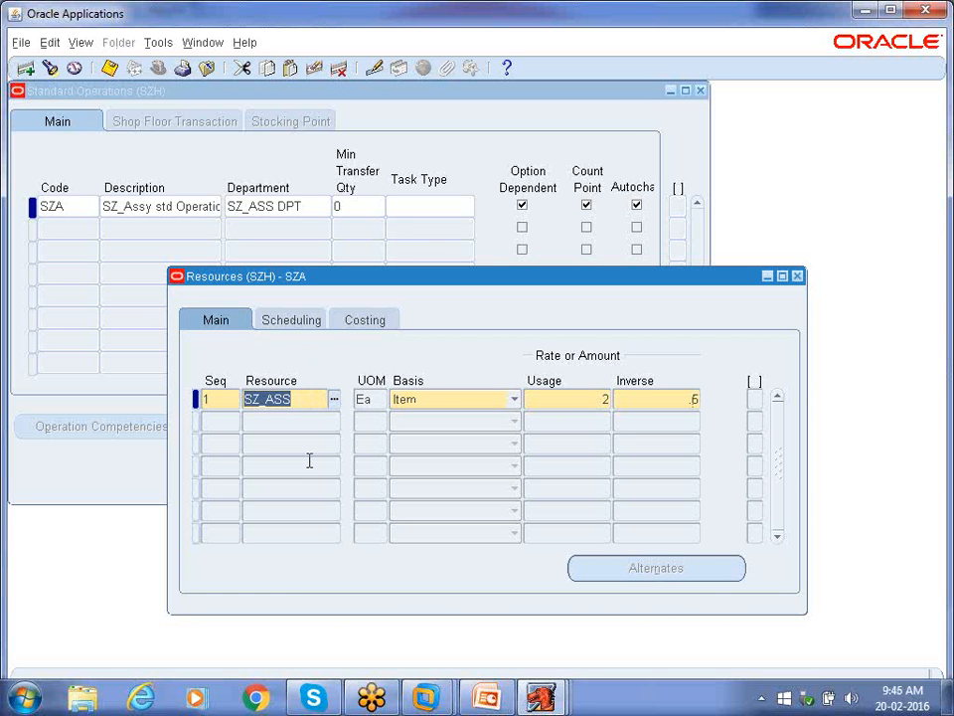
pyautogui.click(308, 320)
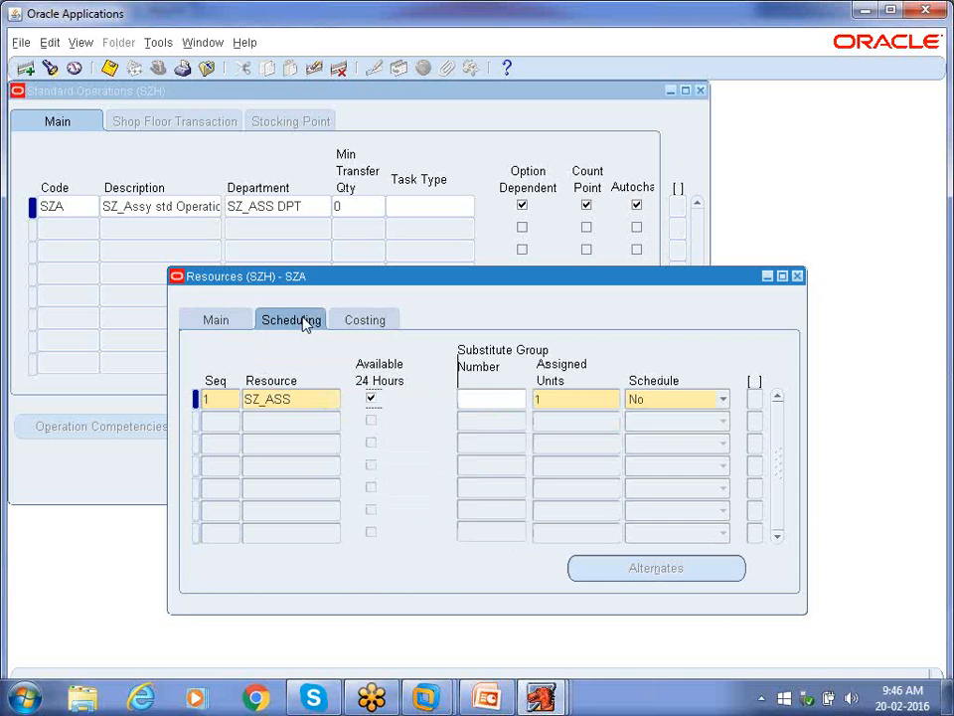
pyautogui.click(677, 403)
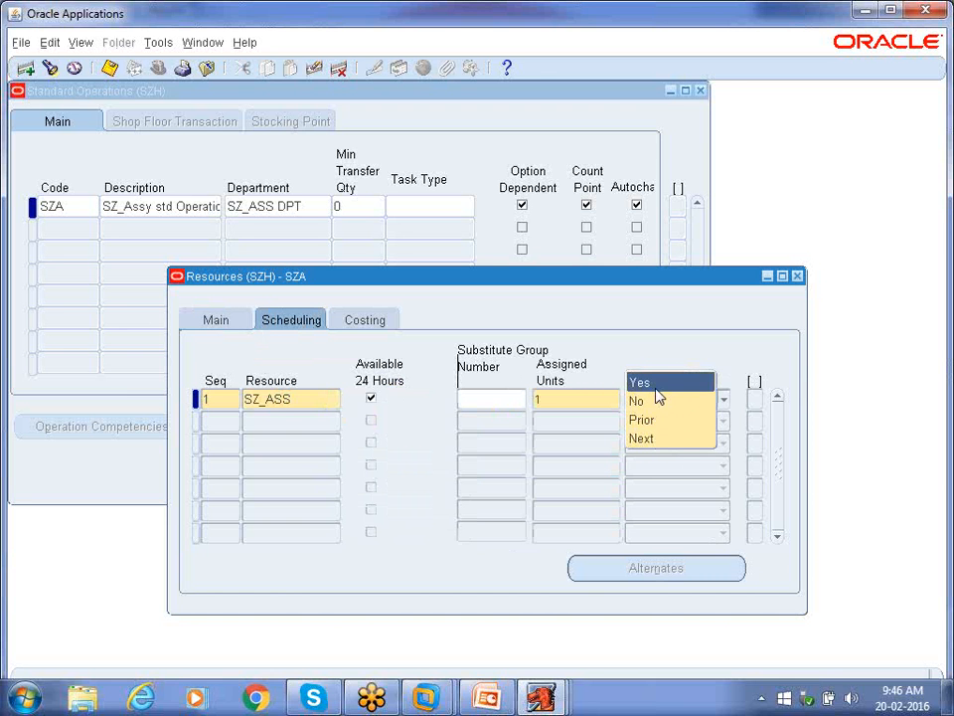
pyautogui.click(651, 399)
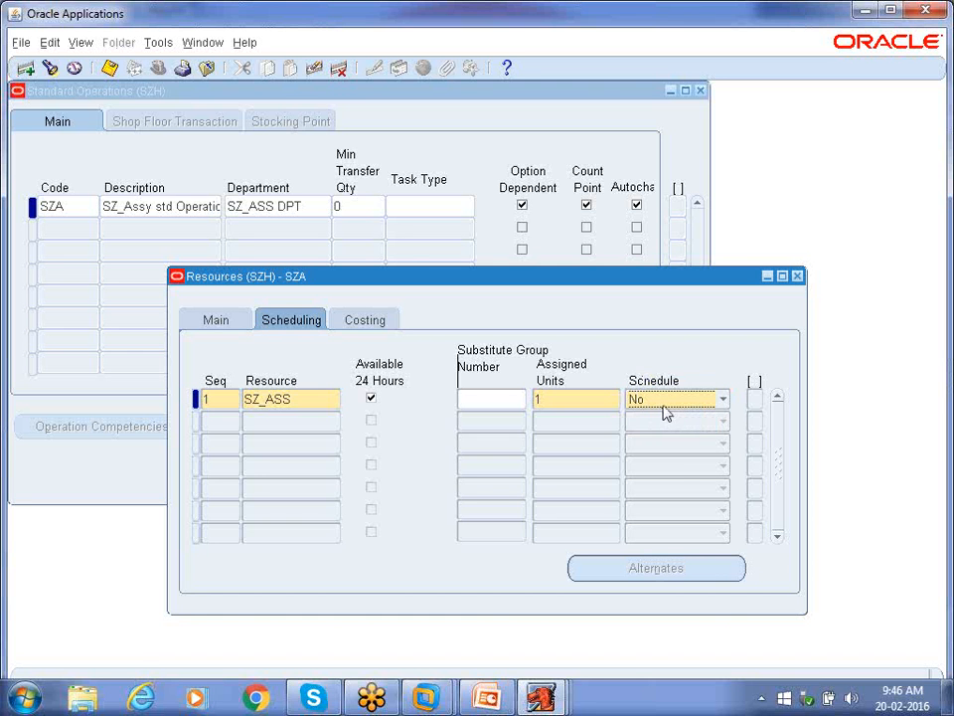
pyautogui.click(671, 405)
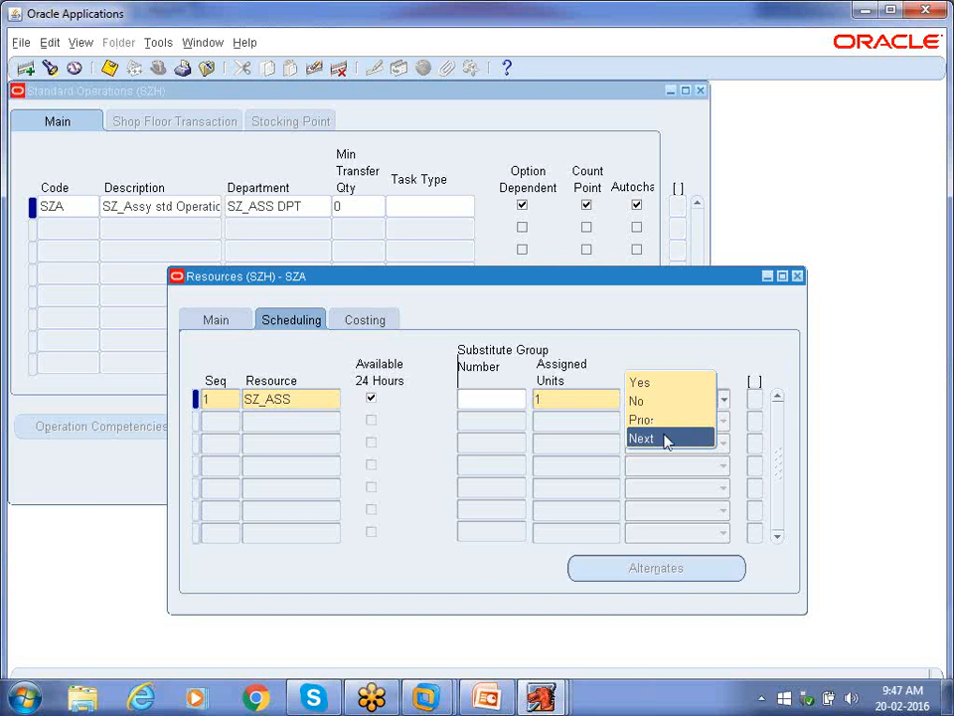
pyautogui.click(558, 313)
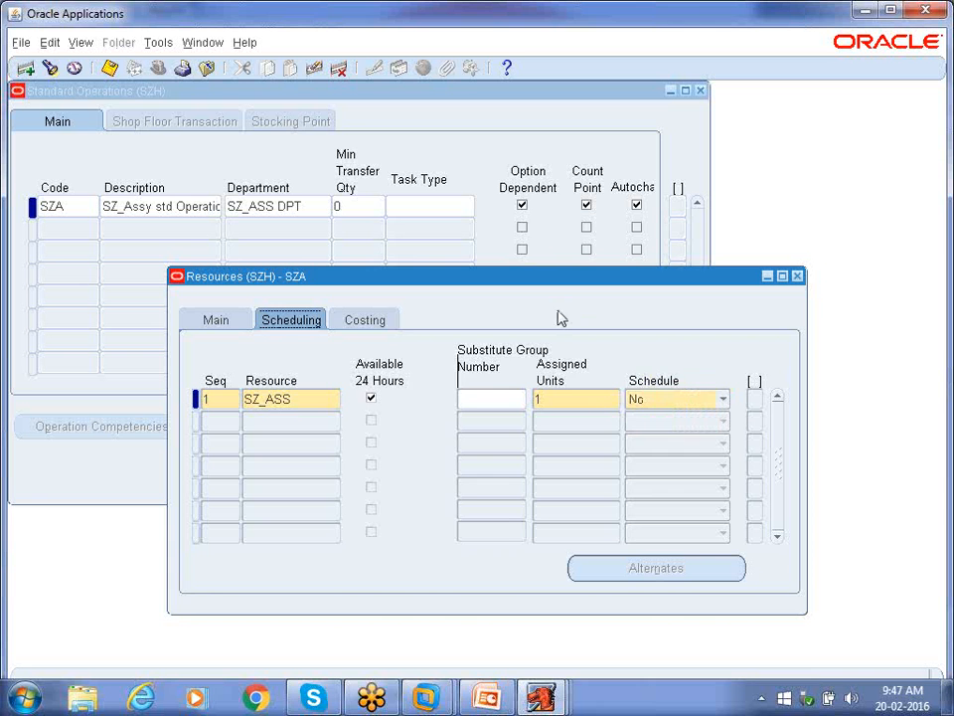
# Save operation SZA with its resource and close its Resources window
pyautogui.click(233, 327)
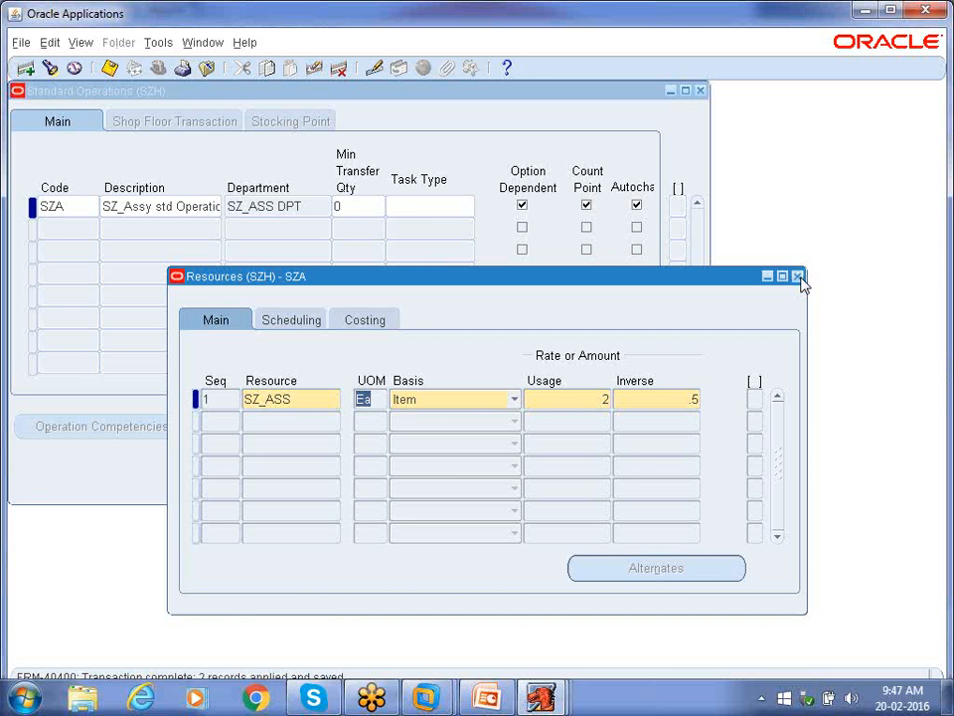
pyautogui.click(797, 276)
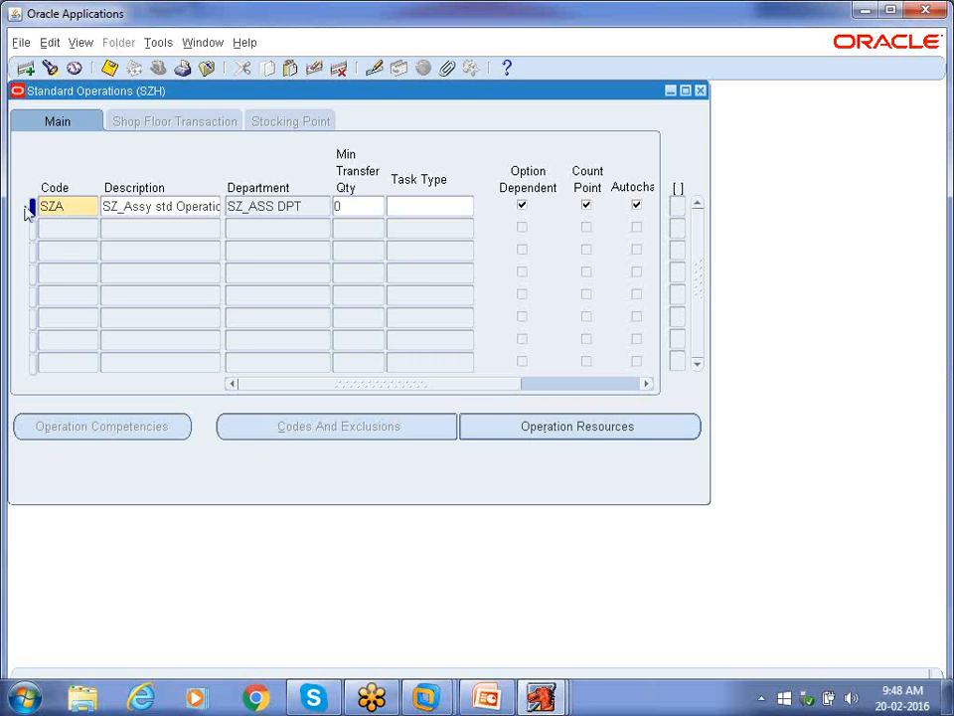
# Add a second standard operation SZT with description SZ_Testing sta Operation in department SZ_TES DPT
pyautogui.click(73, 232)
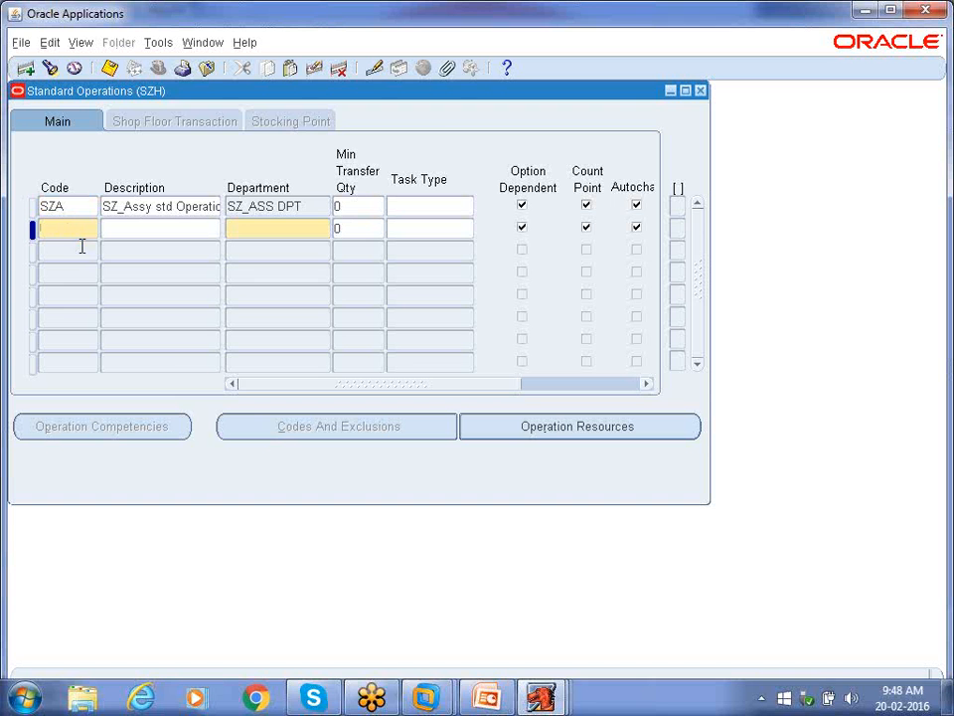
pyautogui.write('SZT')
pyautogui.press('Tab')
pyautogui.write('SZ_Testing ')
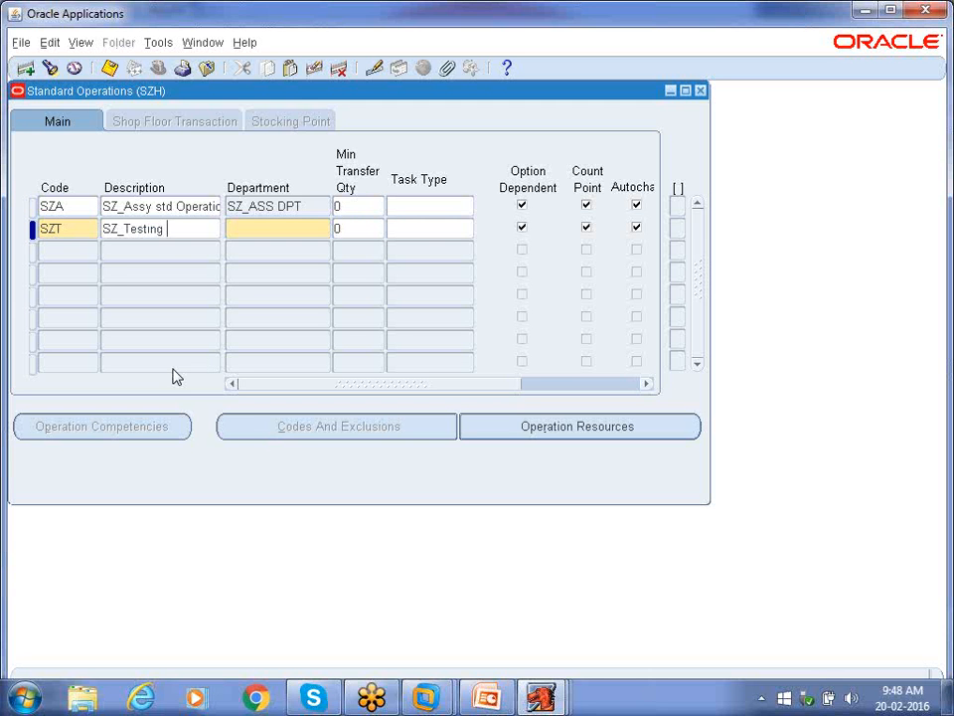
pyautogui.write('sta Operation')
pyautogui.press('Tab')
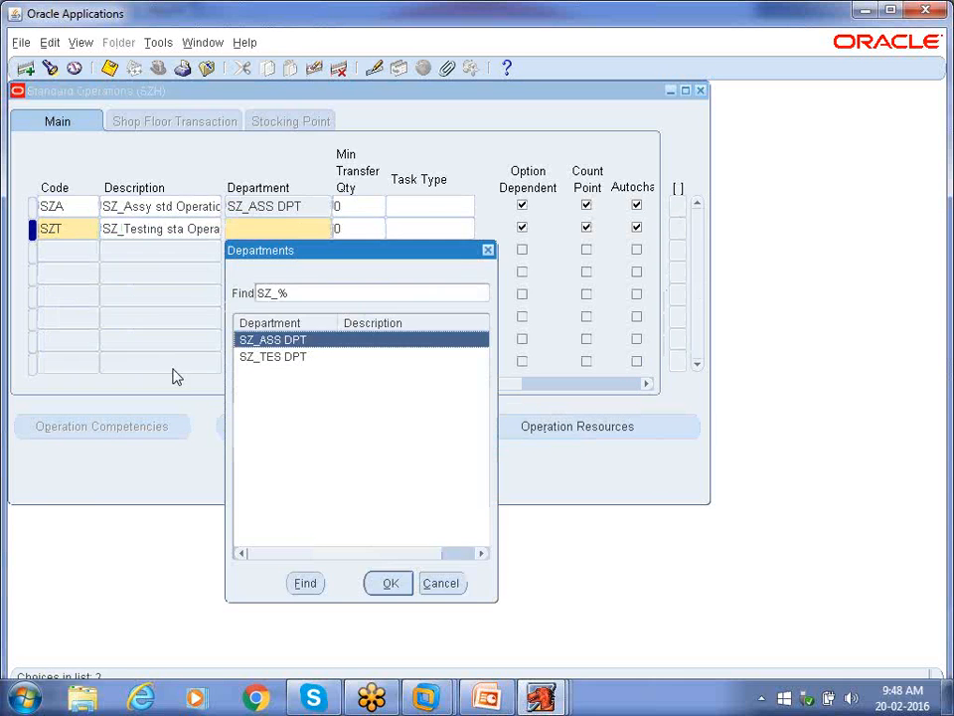
pyautogui.press('Down')
pyautogui.press('Return')
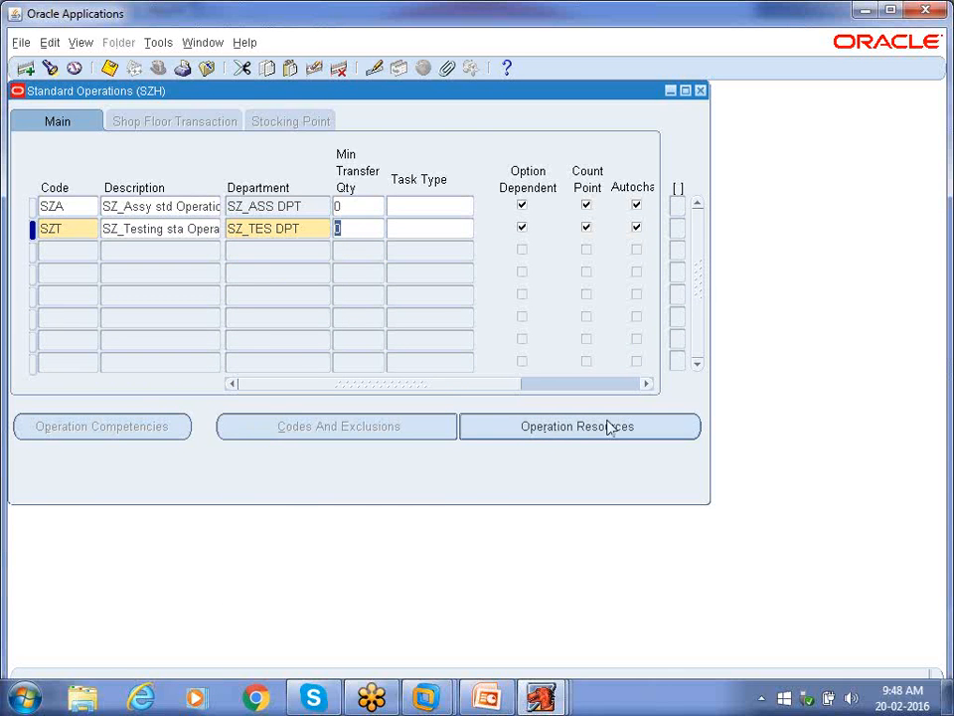
# Add SZ_TES as an operation resource of SZT with sequence 1 and a usage of 1, and save it
pyautogui.click(583, 434)
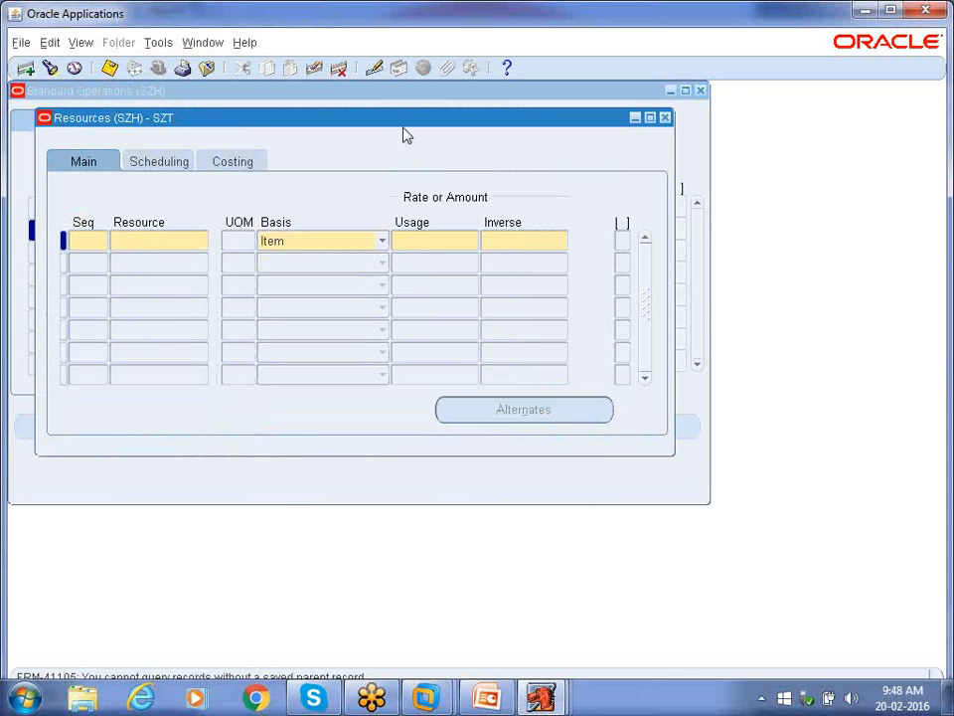
pyautogui.moveTo(401, 132); pyautogui.dragTo(425, 309)
pyautogui.write('1')
pyautogui.press('Tab')
pyautogui.hotkey('ctrl', 'l')
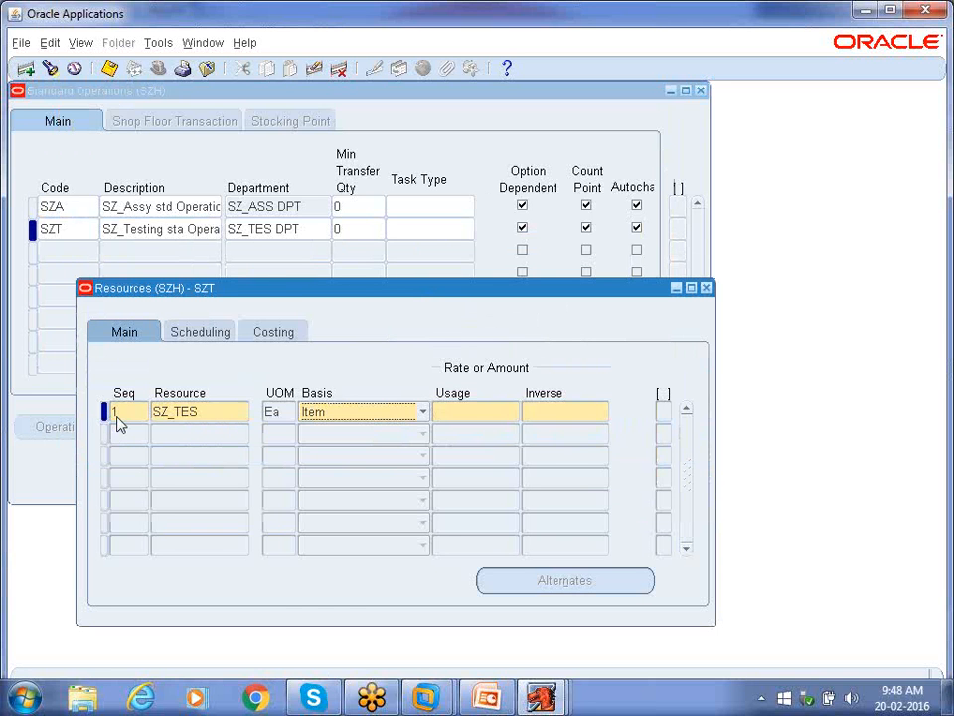
pyautogui.click(452, 415)
pyautogui.write('1')
pyautogui.press('Tab')
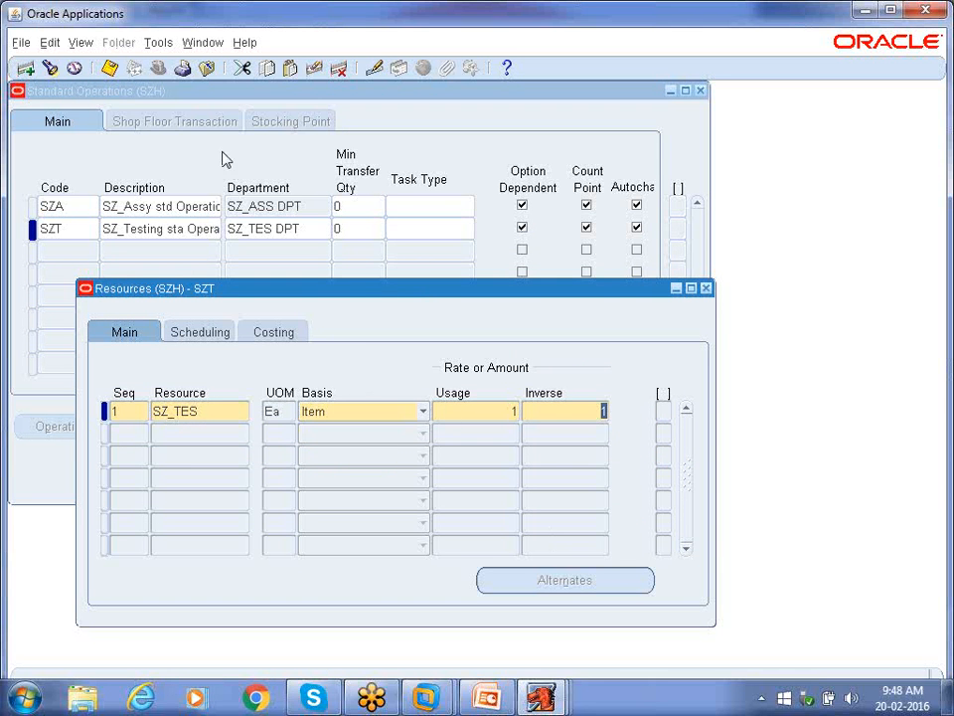
pyautogui.click(110, 68)
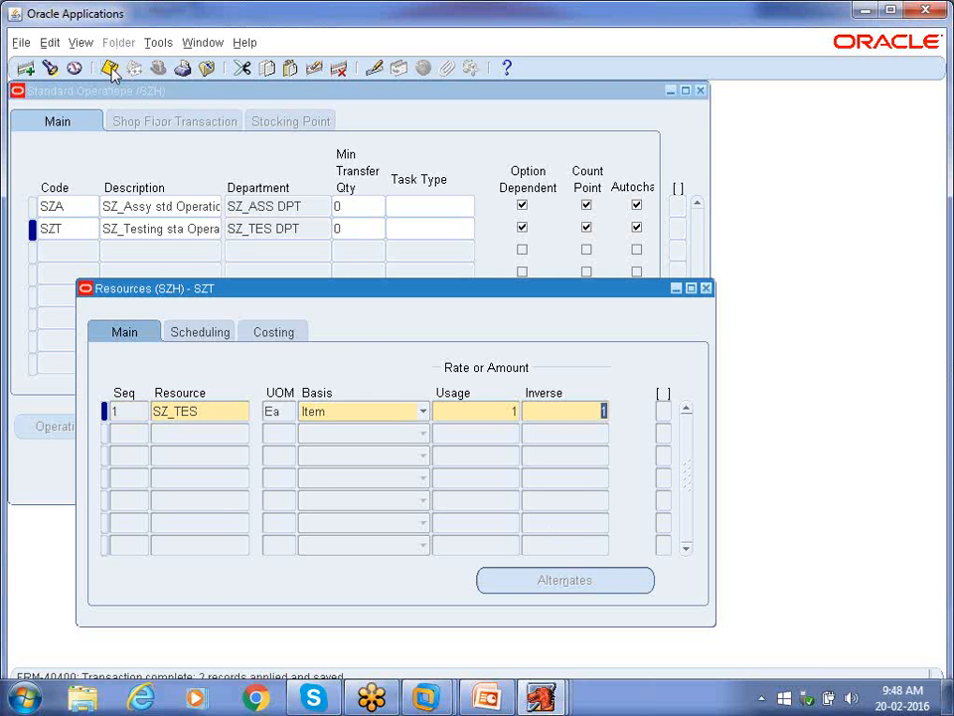
# Review the SZ_TES costing settings and the remaining standard operation columns, closing the Resources and Standard Operations windows when done
pyautogui.click(285, 336)
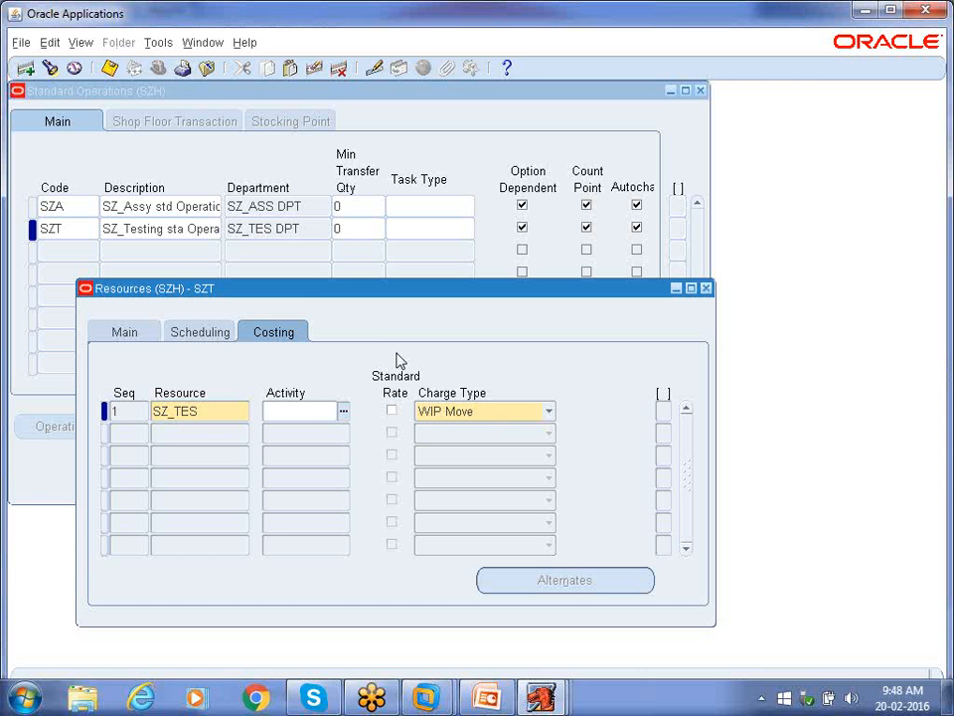
pyautogui.click(707, 288)
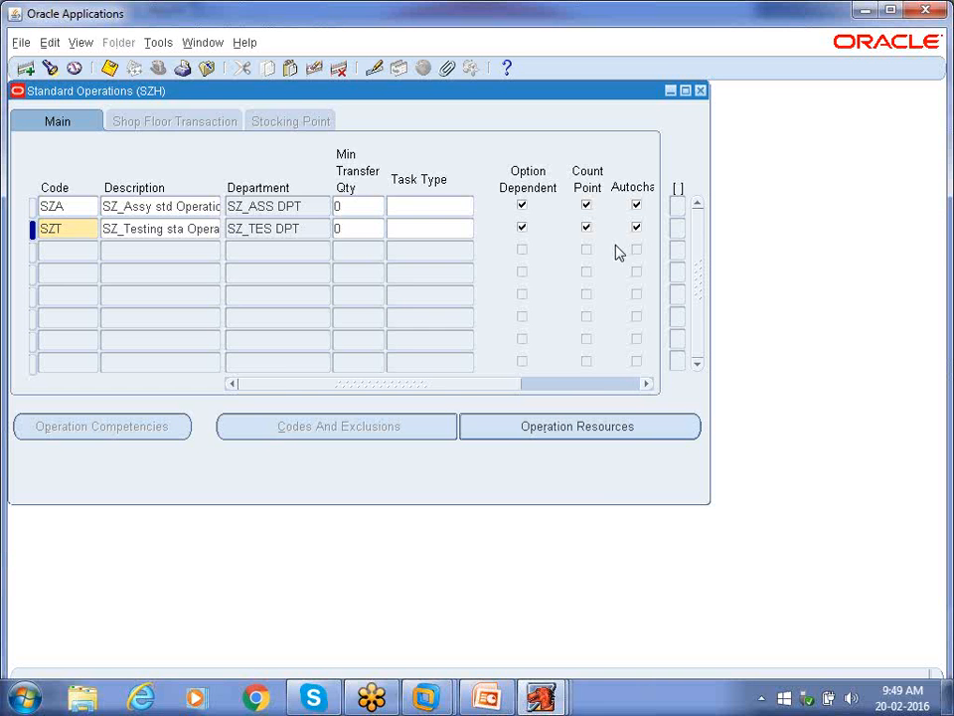
pyautogui.click(648, 384)
pyautogui.click(648, 383)
pyautogui.click(648, 384)
pyautogui.click(251, 385)
pyautogui.click(109, 67)
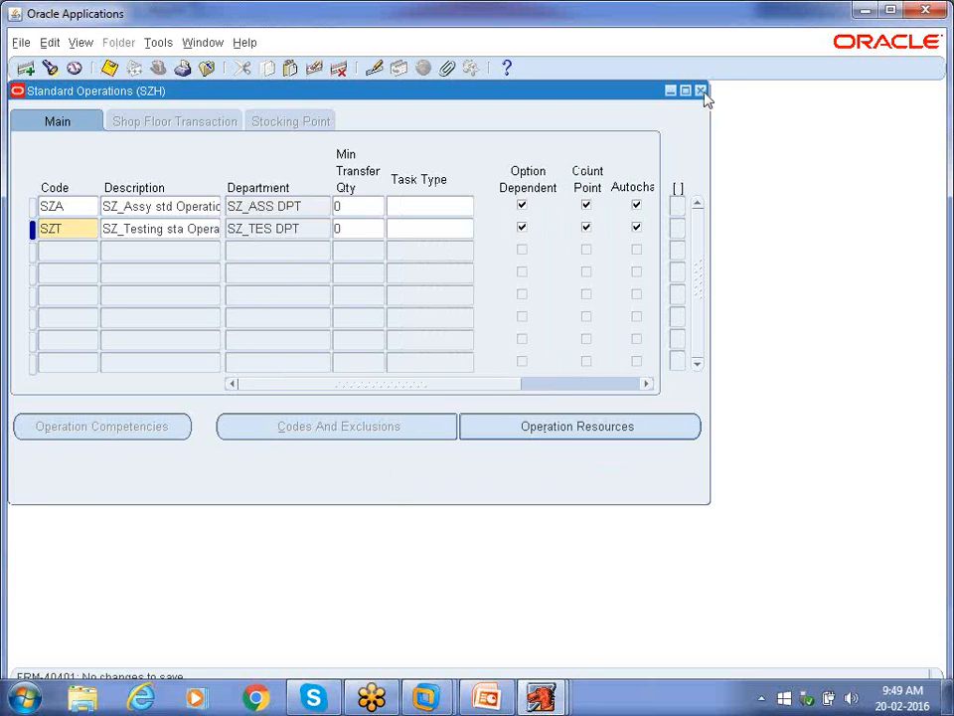
pyautogui.click(701, 91)
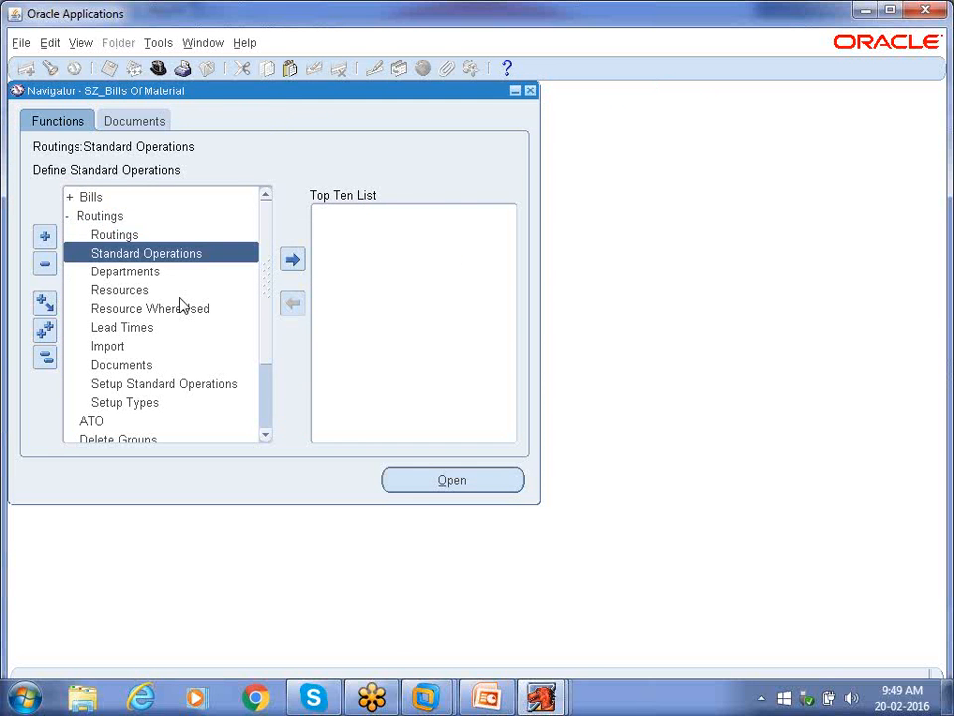
# Open the Routings form for defining an item's routing
pyautogui.click(125, 217)
pyautogui.click(134, 235)
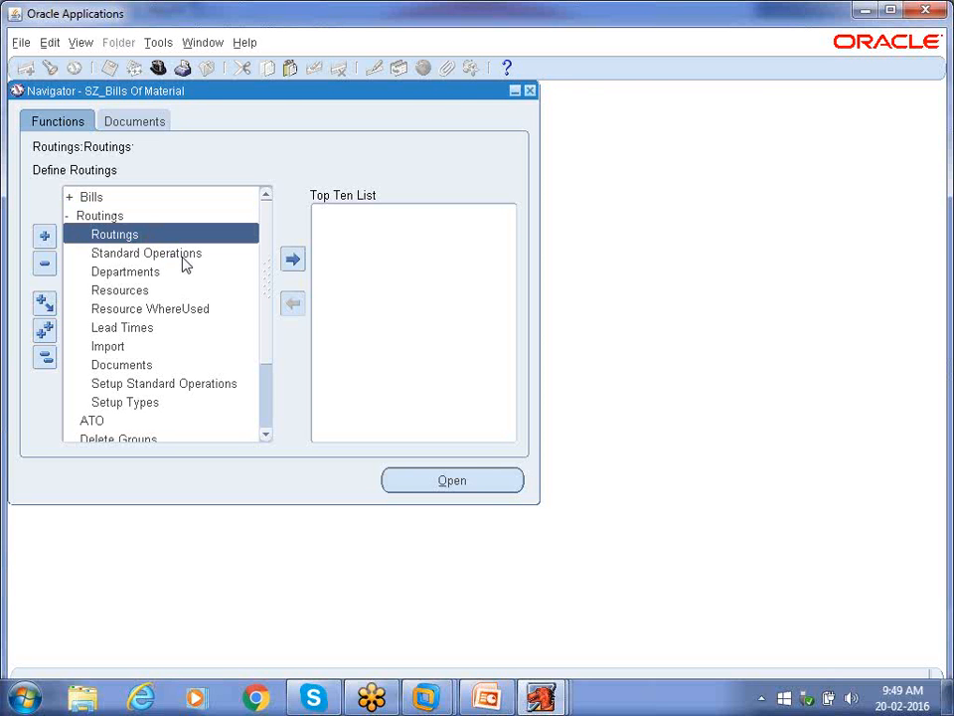
pyautogui.doubleClick(162, 234)
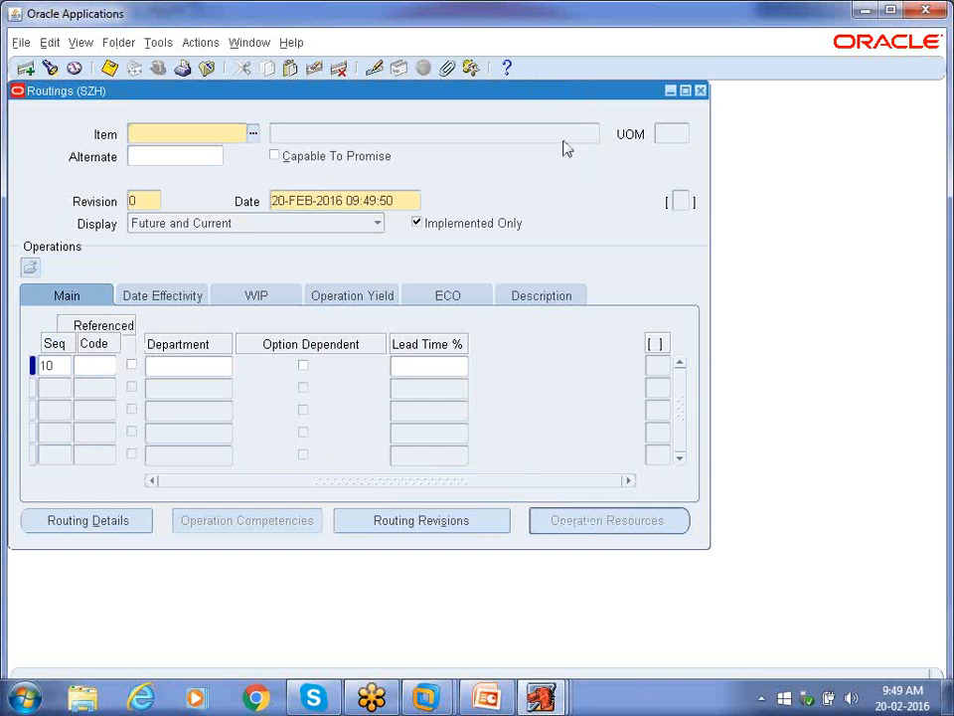
# Reopen the Routings form and enter SZ_CPU as the item
pyautogui.click(700, 90)
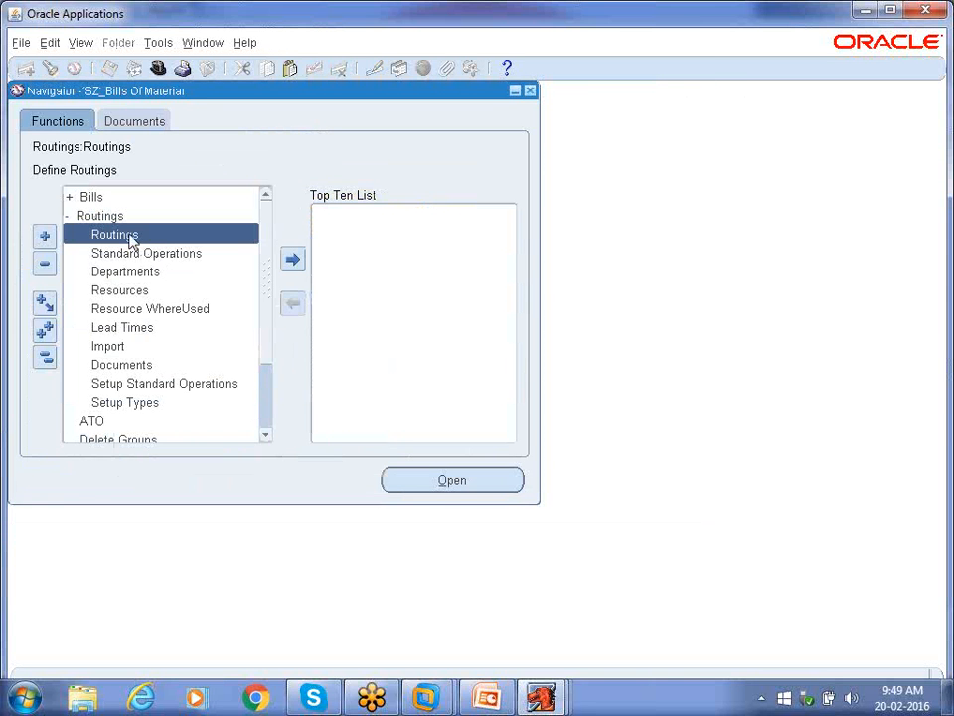
pyautogui.doubleClick(127, 236)
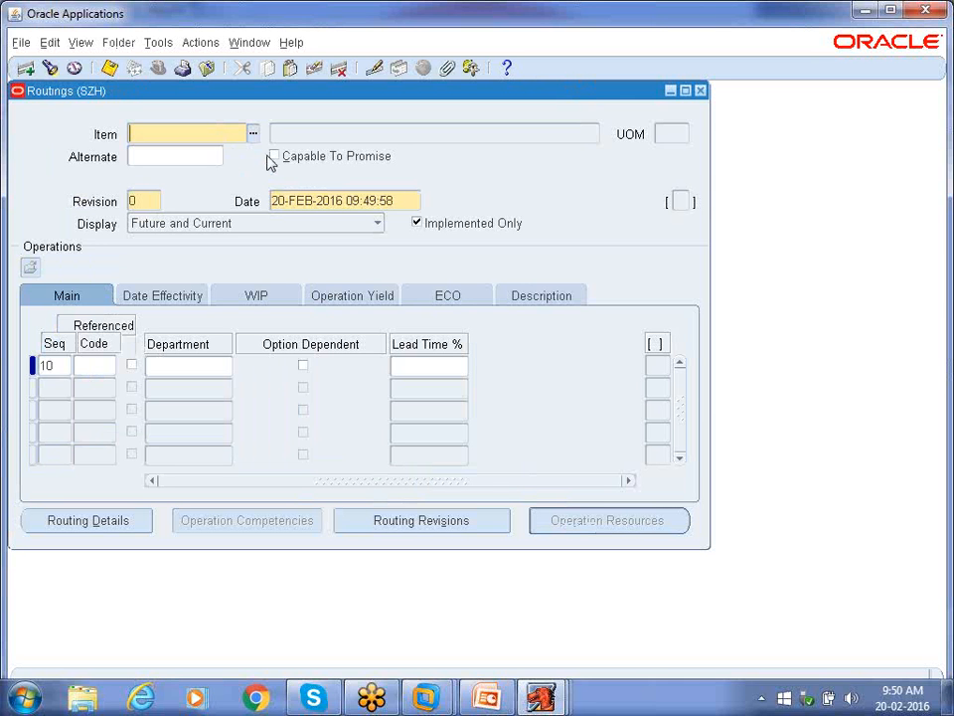
pyautogui.write('SZ_CPU')
pyautogui.press('Tab')
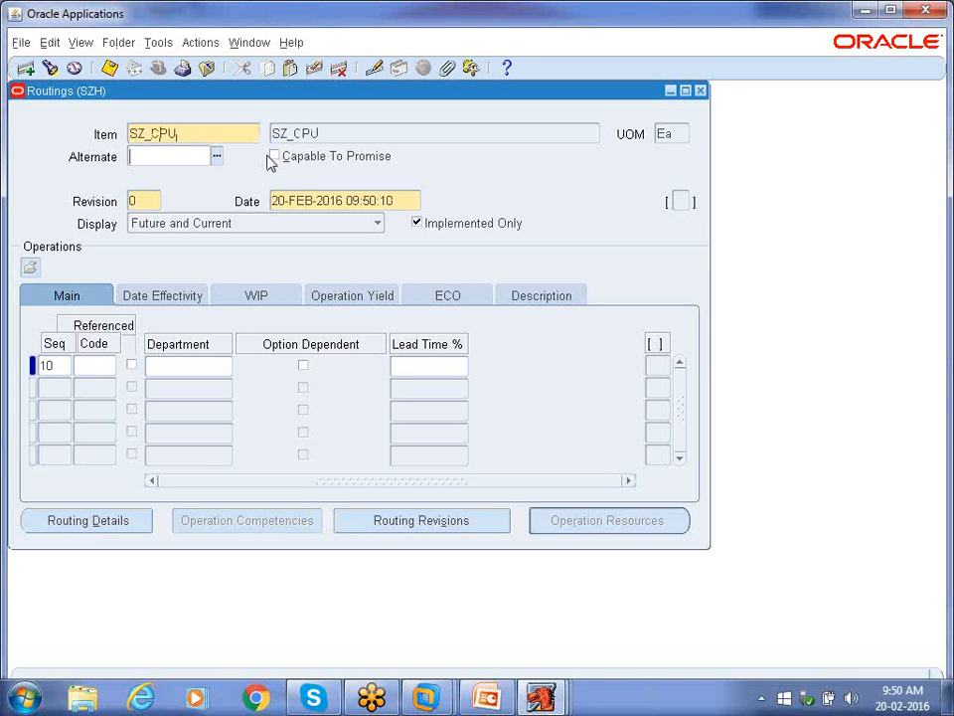
# Assign standard operation SZA to operation sequence 10 of the SZ_CPU routing, searching the standard operations with SZ%
pyautogui.click(87, 369)
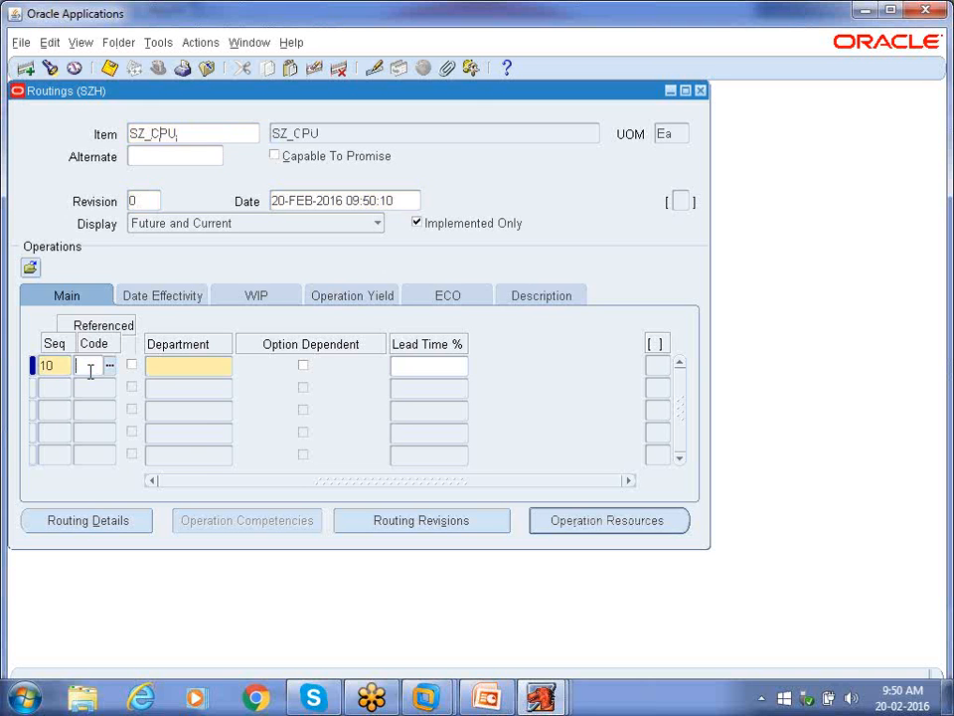
pyautogui.click(110, 366)
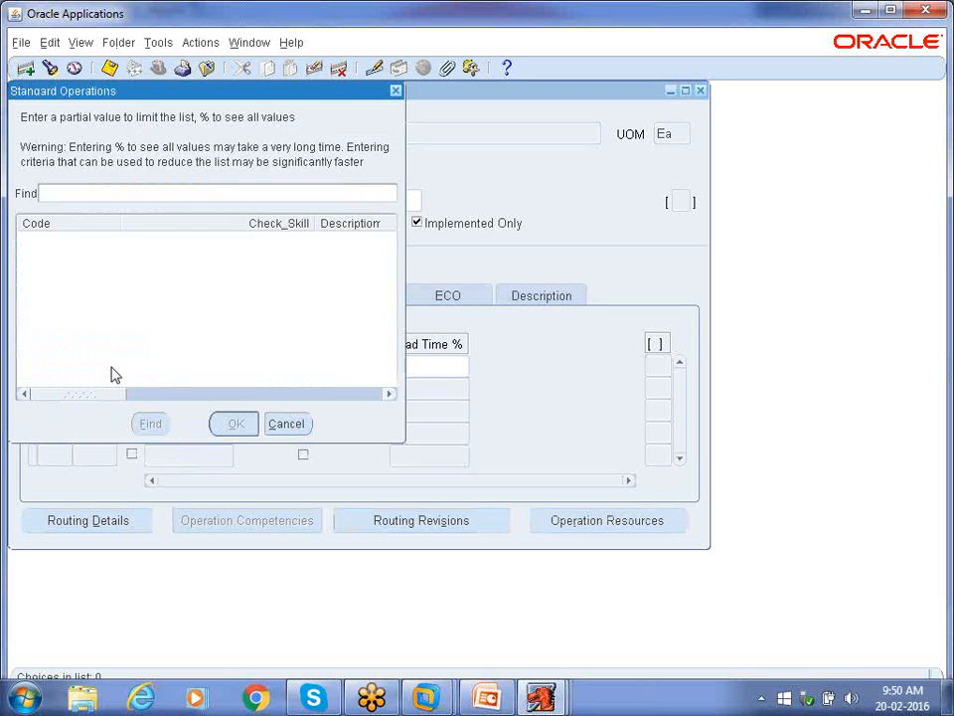
pyautogui.write('SZ%')
pyautogui.press('Return')
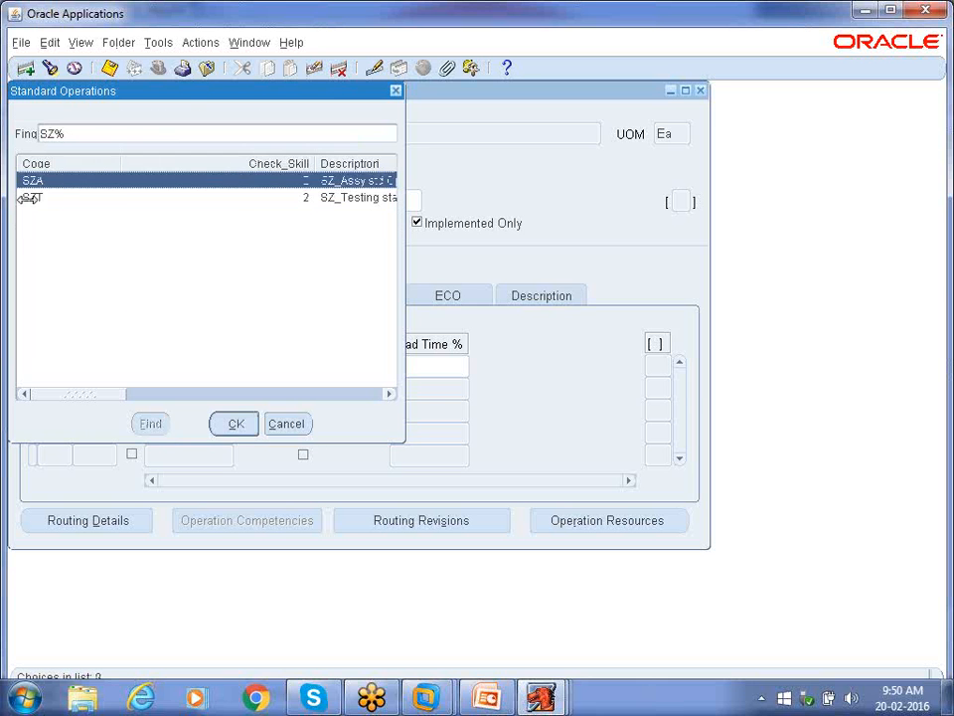
pyautogui.click(235, 424)
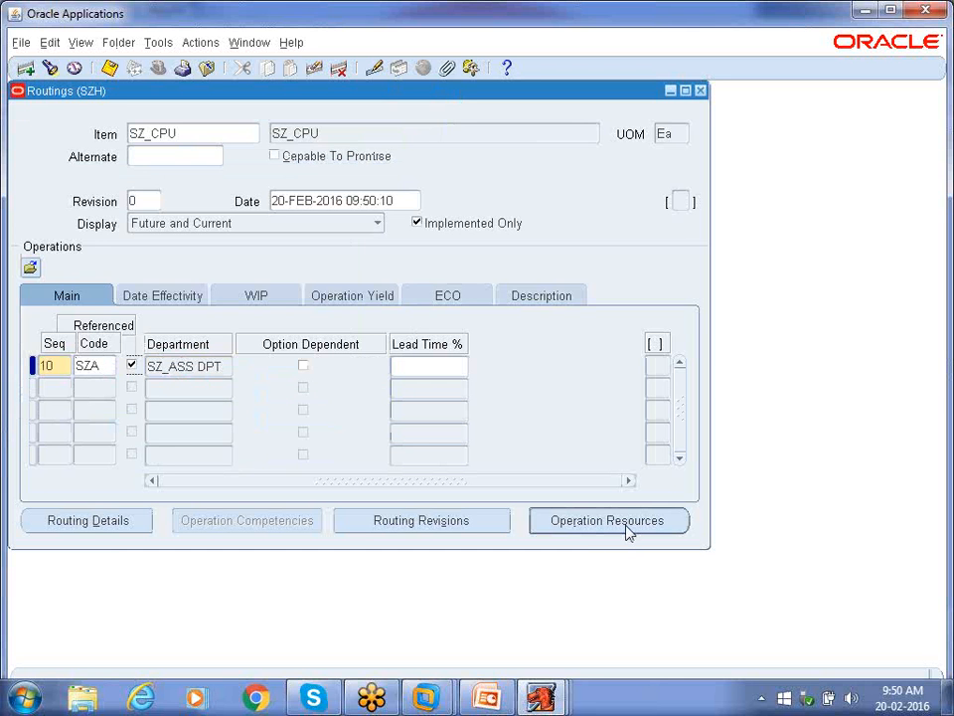
# Add standard operation SZT as operation sequence 20 of the SZ_CPU routing and save the routing
pyautogui.click(55, 390)
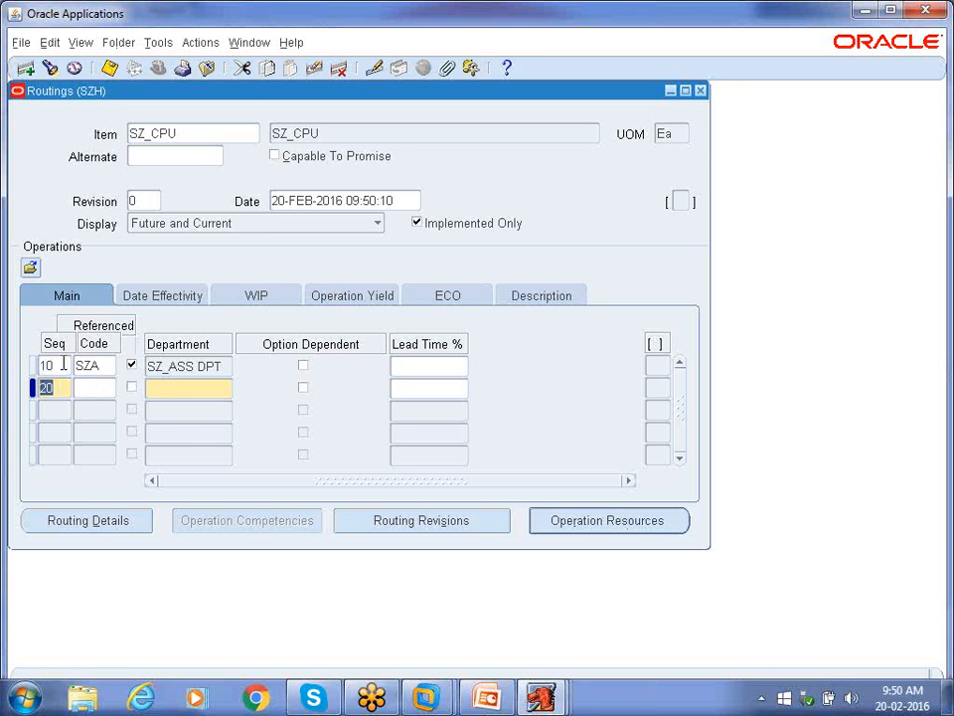
pyautogui.click(108, 389)
pyautogui.click(109, 388)
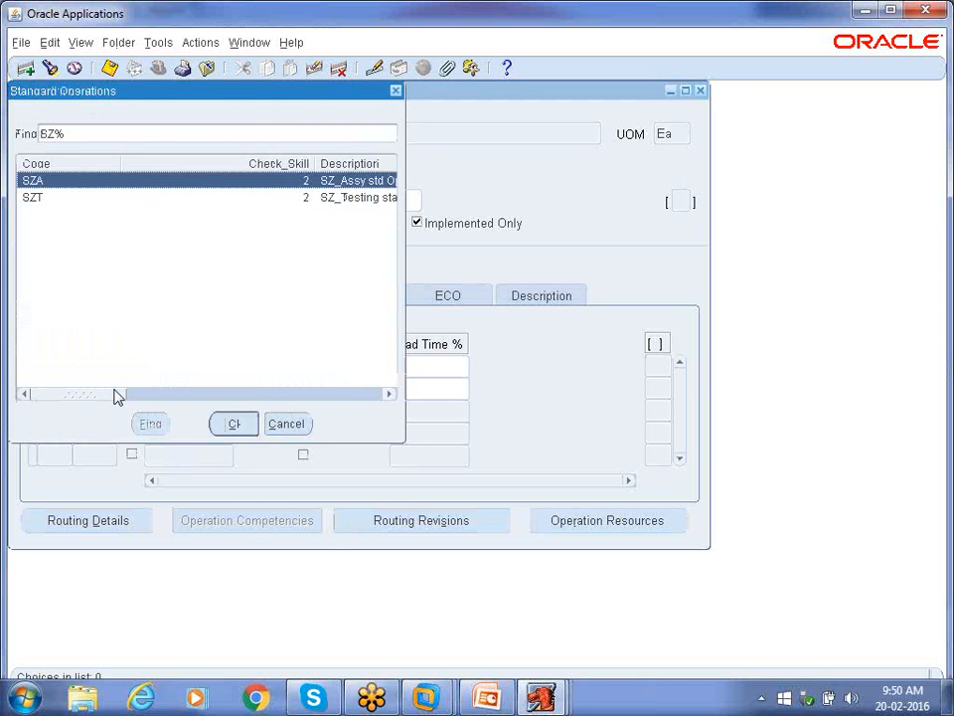
pyautogui.press('Down')
pyautogui.press('Return')
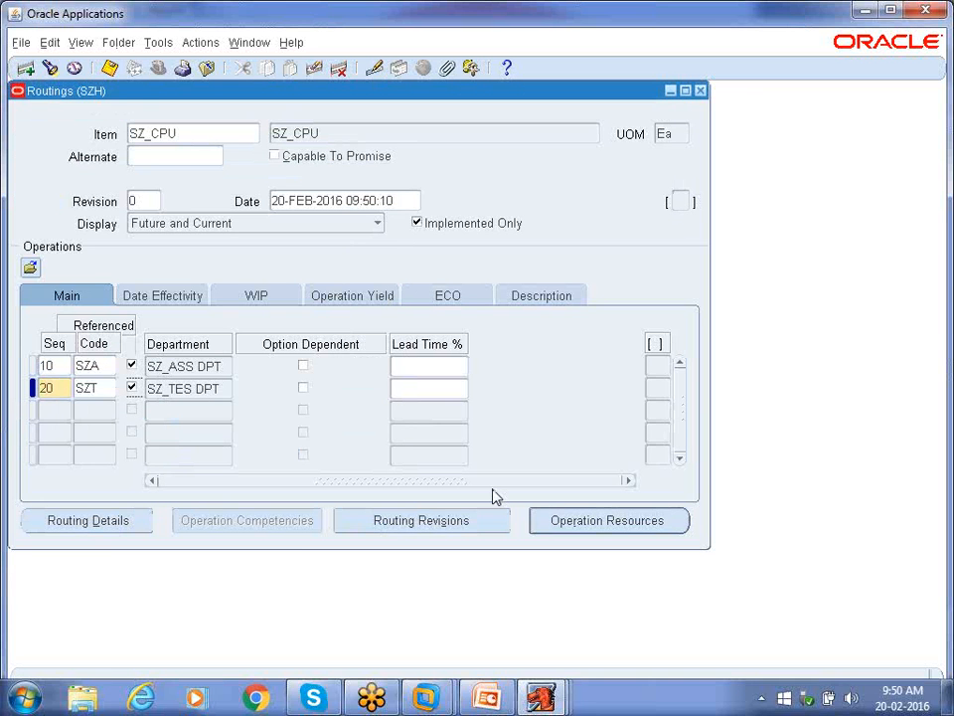
pyautogui.click(112, 73)
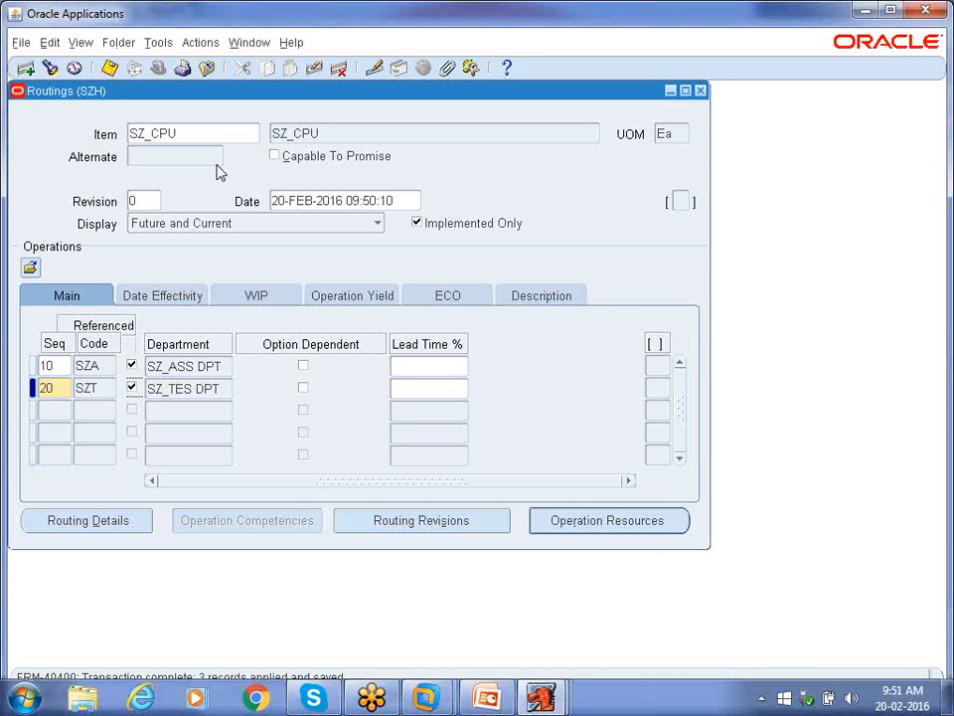
# Review the resources of operation 20 and the effectivity dates of the SZ_CPU routing operations
pyautogui.click(585, 515)
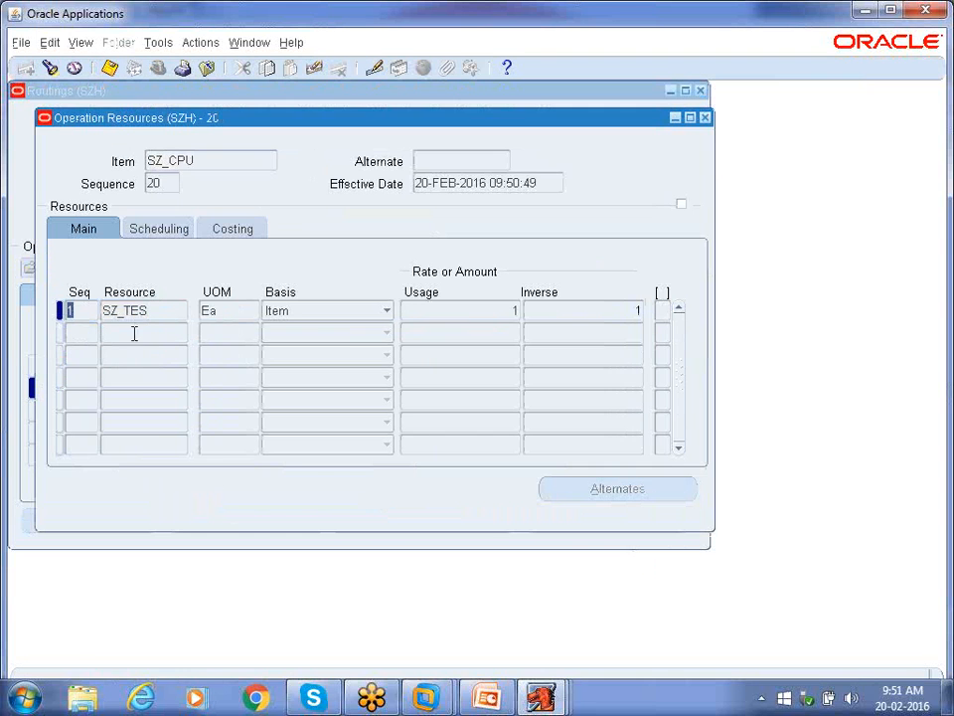
pyautogui.click(706, 118)
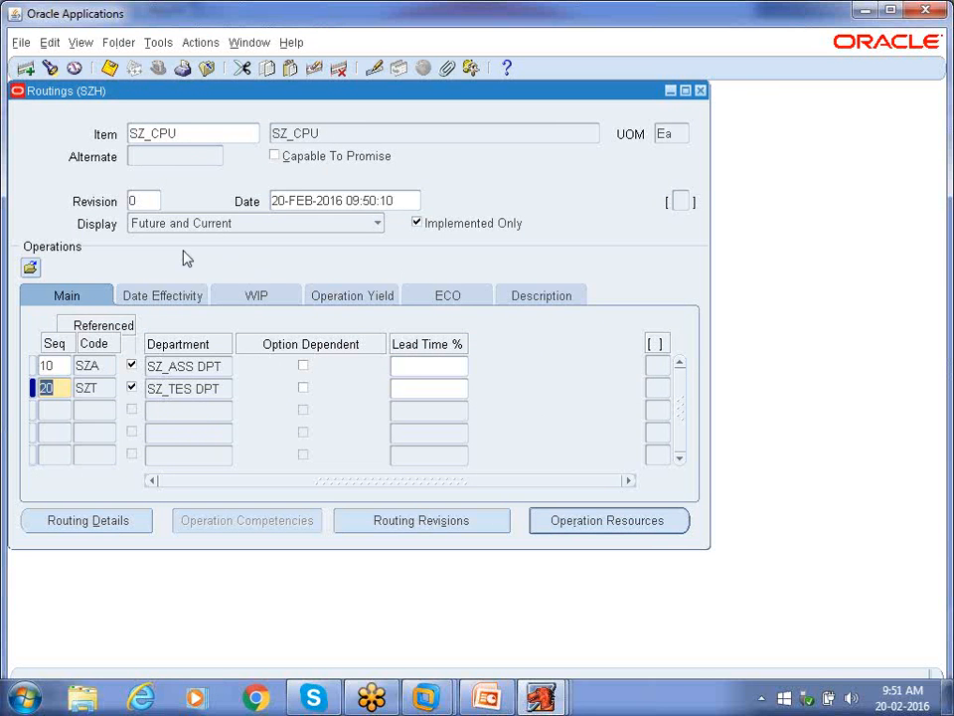
pyautogui.click(201, 227)
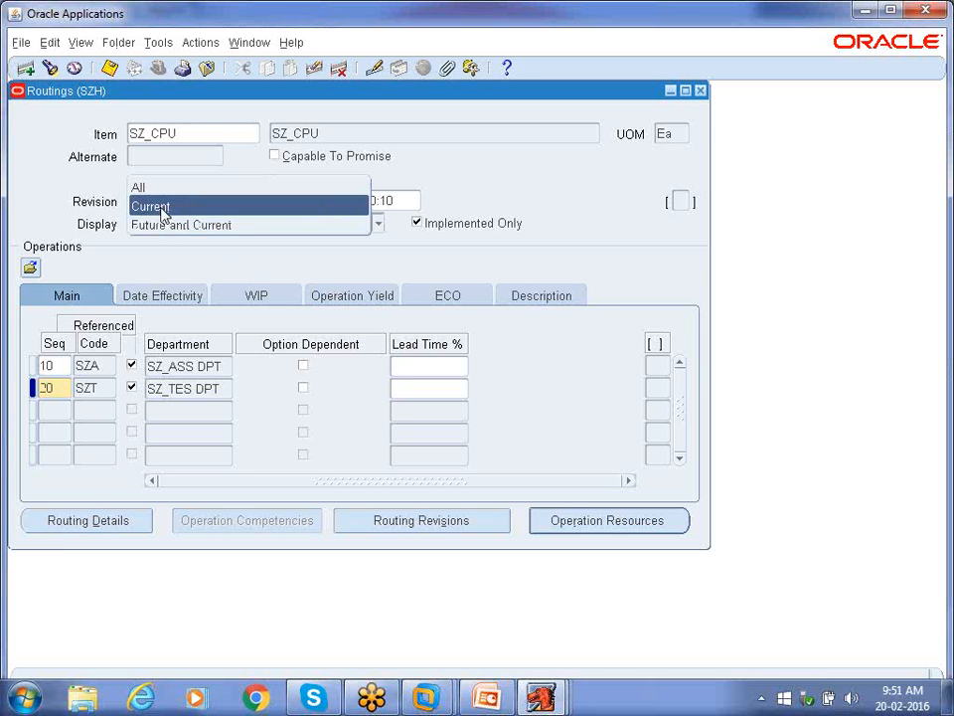
pyautogui.click(185, 296)
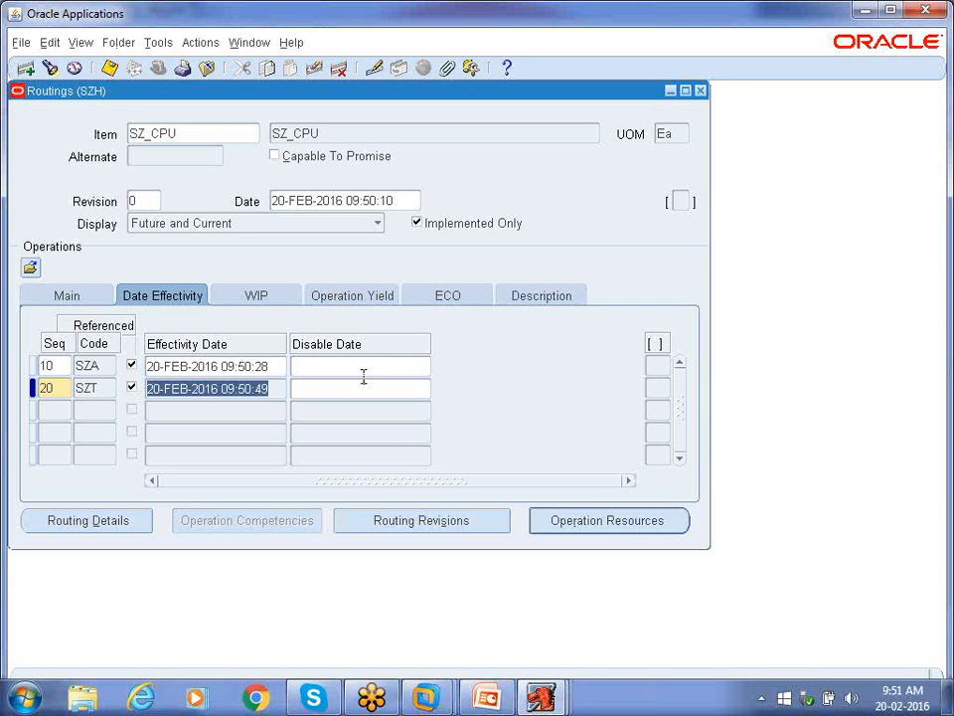
# View the routing operations filtered to Current, restore the display to Future and Current, and close the Routings form
pyautogui.click(198, 225)
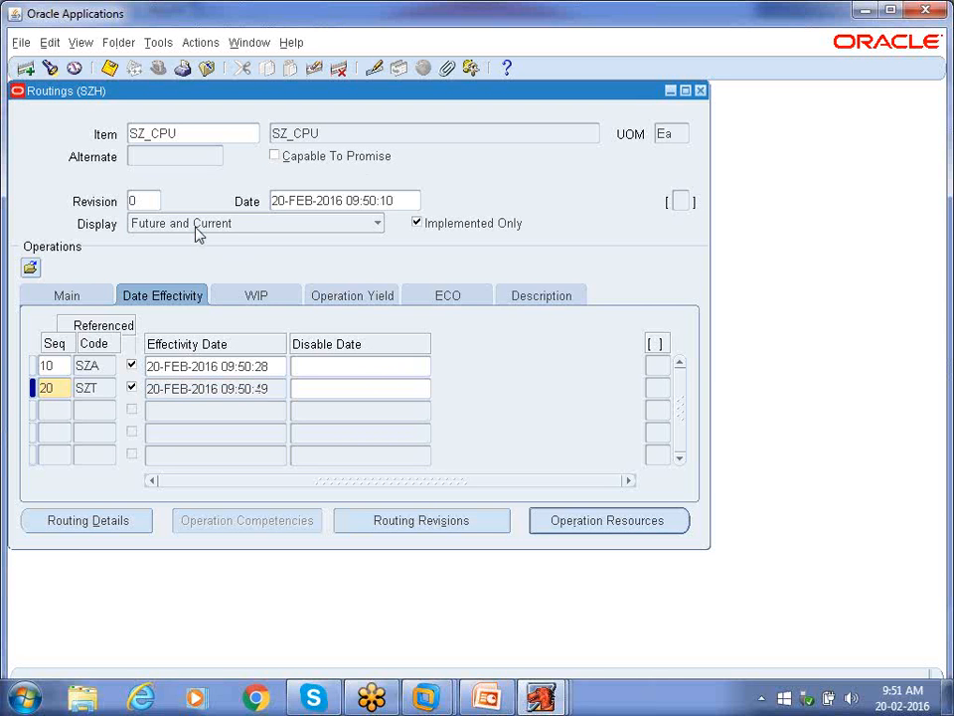
pyautogui.click(163, 205)
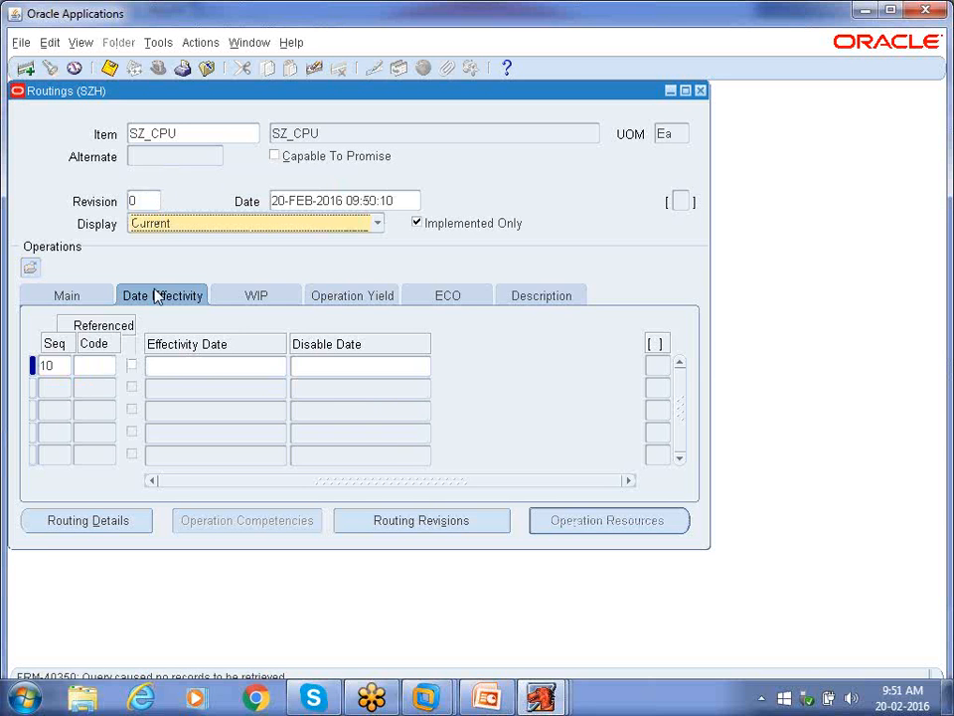
pyautogui.click(70, 297)
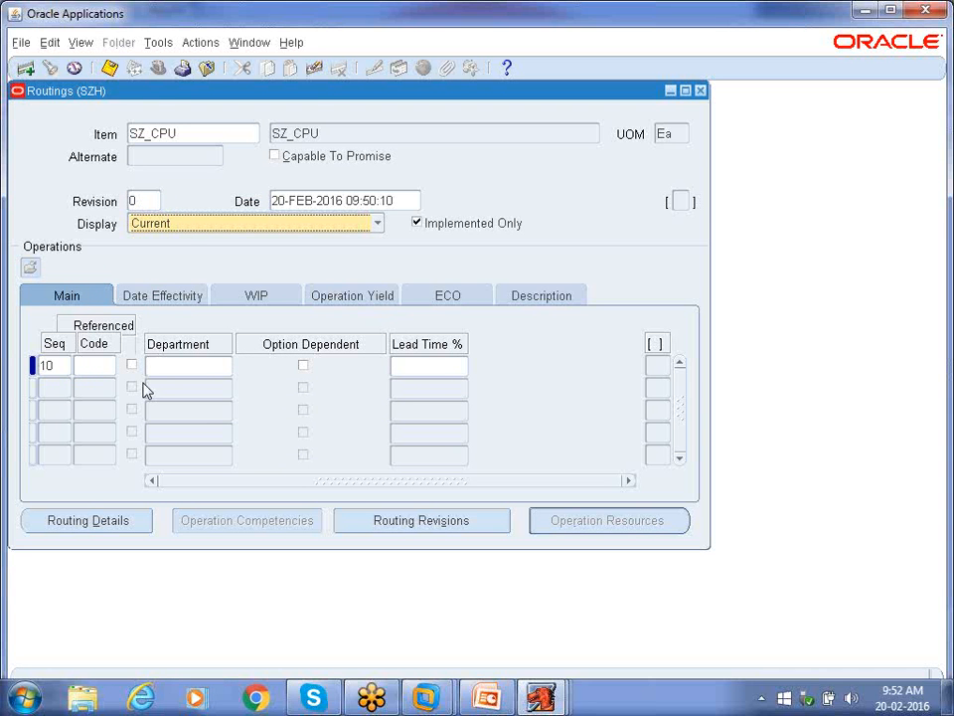
pyautogui.click(153, 224)
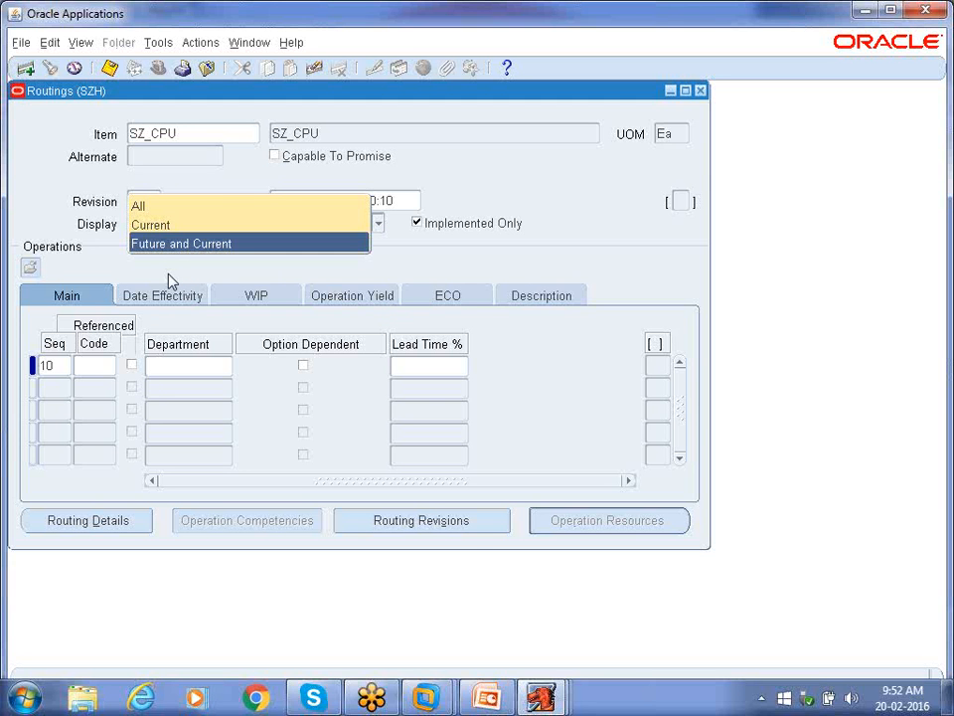
pyautogui.click(181, 244)
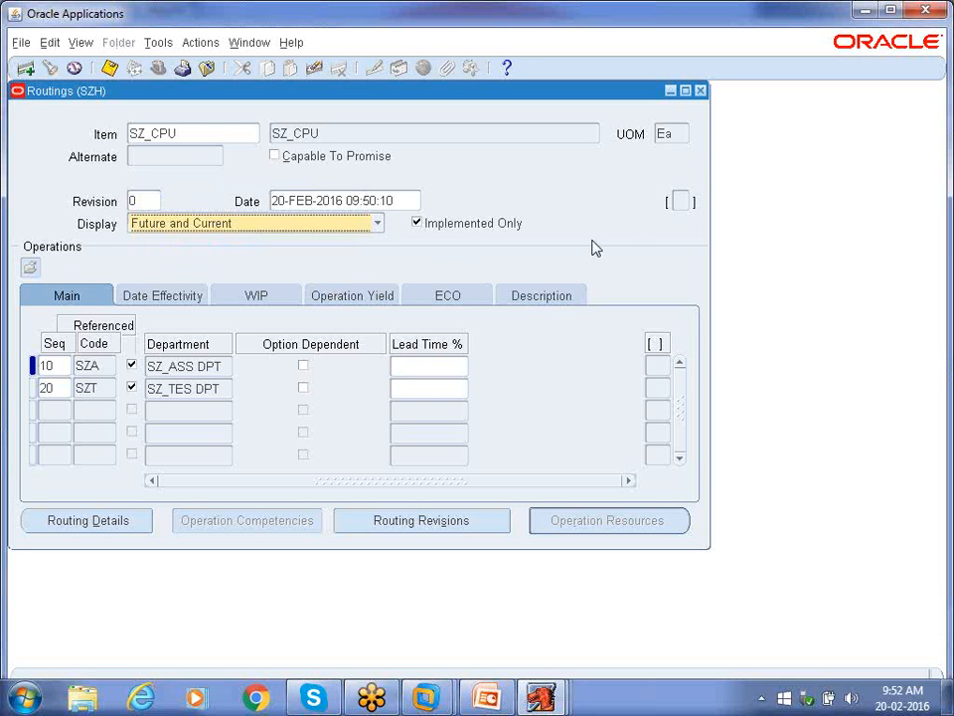
pyautogui.click(110, 70)
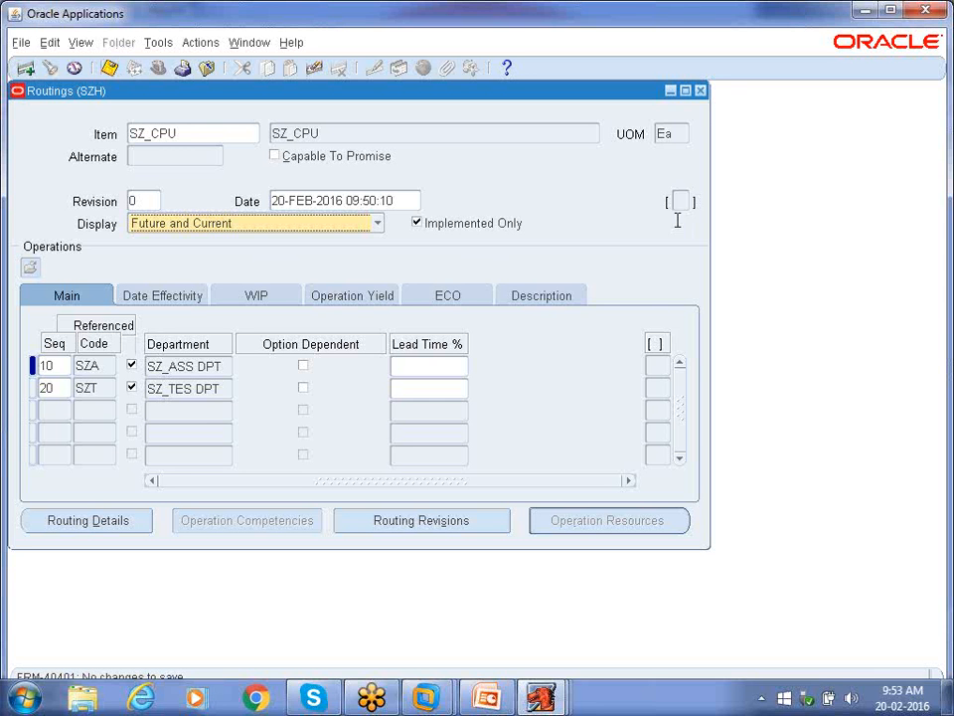
pyautogui.click(701, 91)
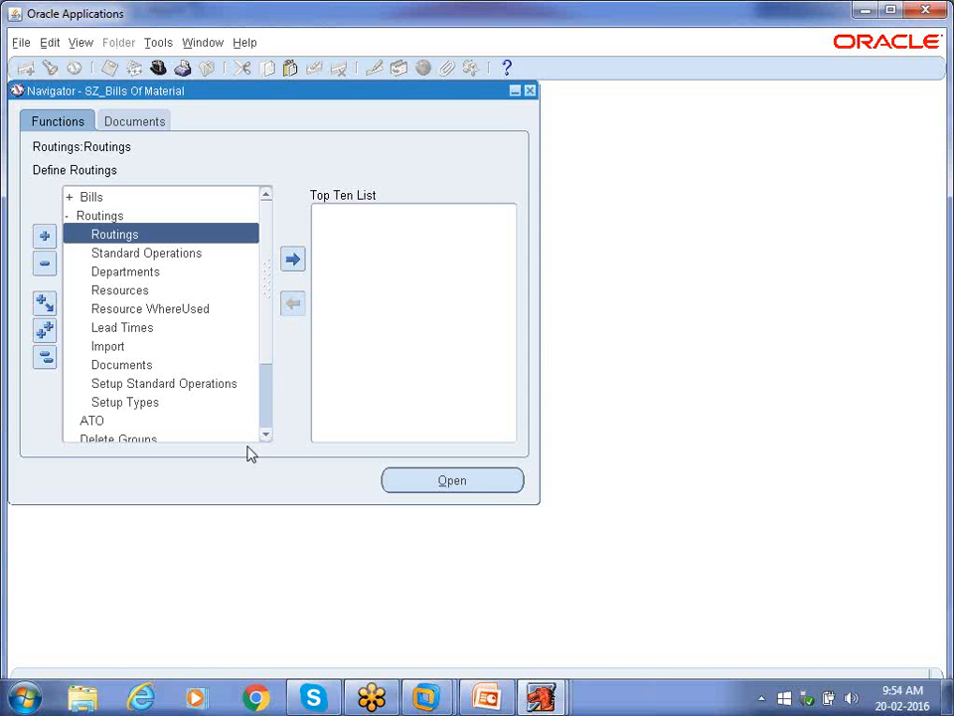
# Open the Bills of Material form and query the existing bill for item SZ_CPU
pyautogui.click(113, 198)
pyautogui.click(118, 214)
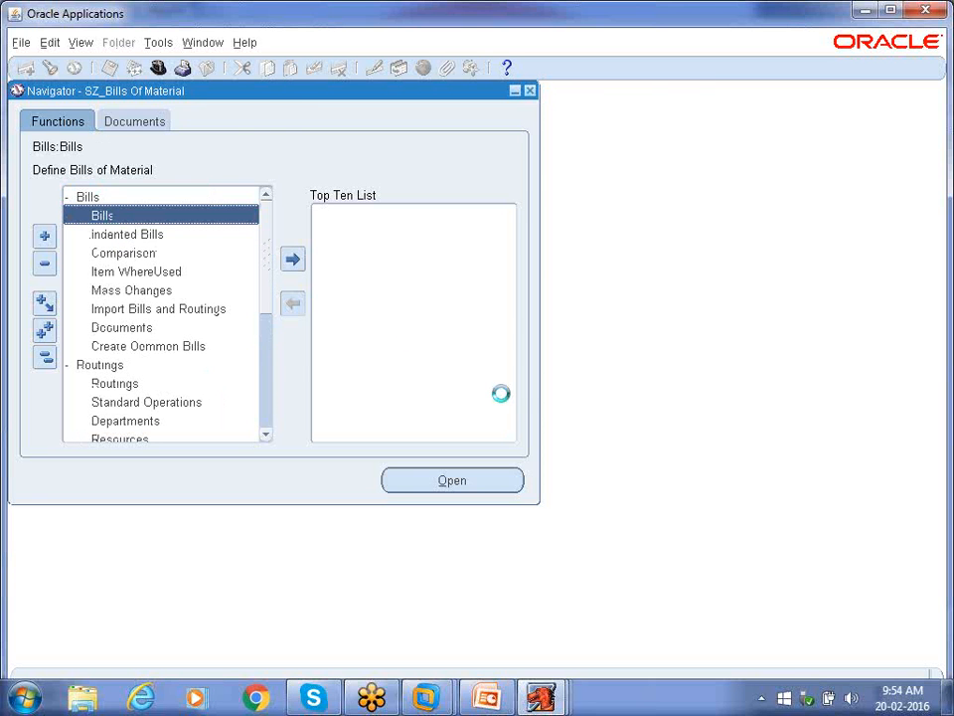
pyautogui.write('sz_CPU')
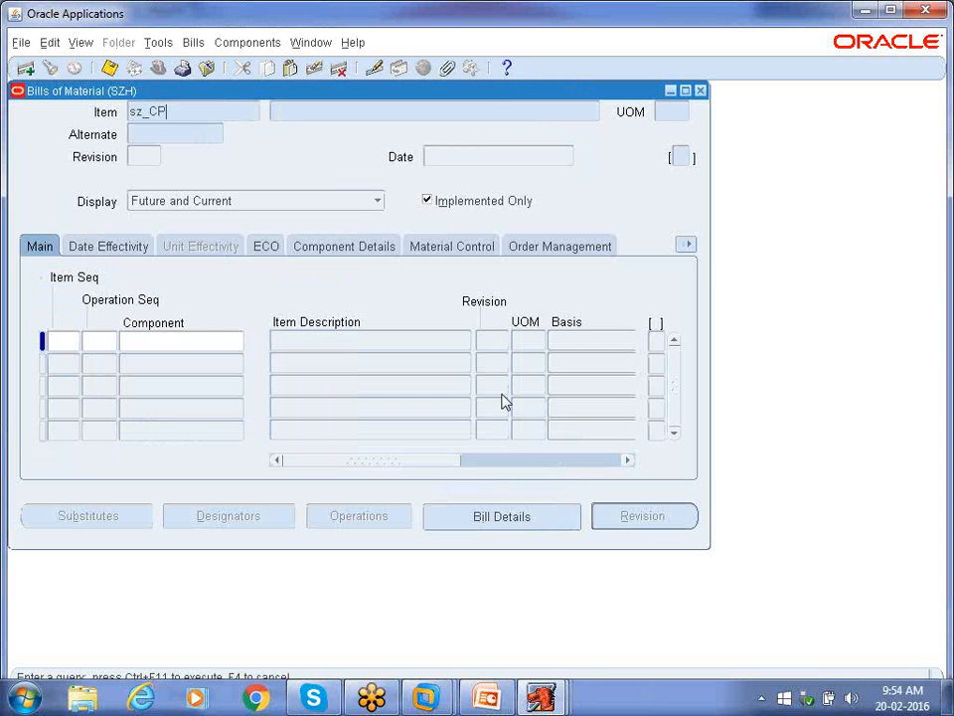
pyautogui.press('BackSpace')
pyautogui.press('BackSpace')
pyautogui.press('BackSpace')
pyautogui.press('BackSpace')
pyautogui.press('BackSpace')
pyautogui.press('BackSpace')
pyautogui.write('SZ_CPU')
pyautogui.hotkey('ctrl', 'F11')
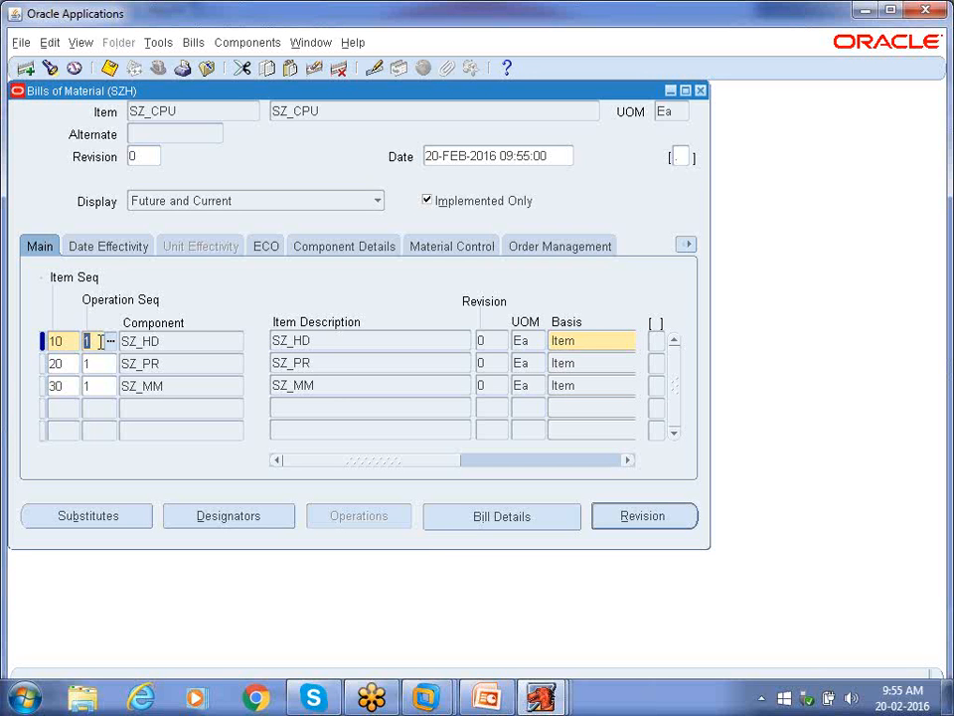
# Set the operation sequence of component SZ_HD to 10, the SZ_Assy std Operation
pyautogui.click(108, 340)
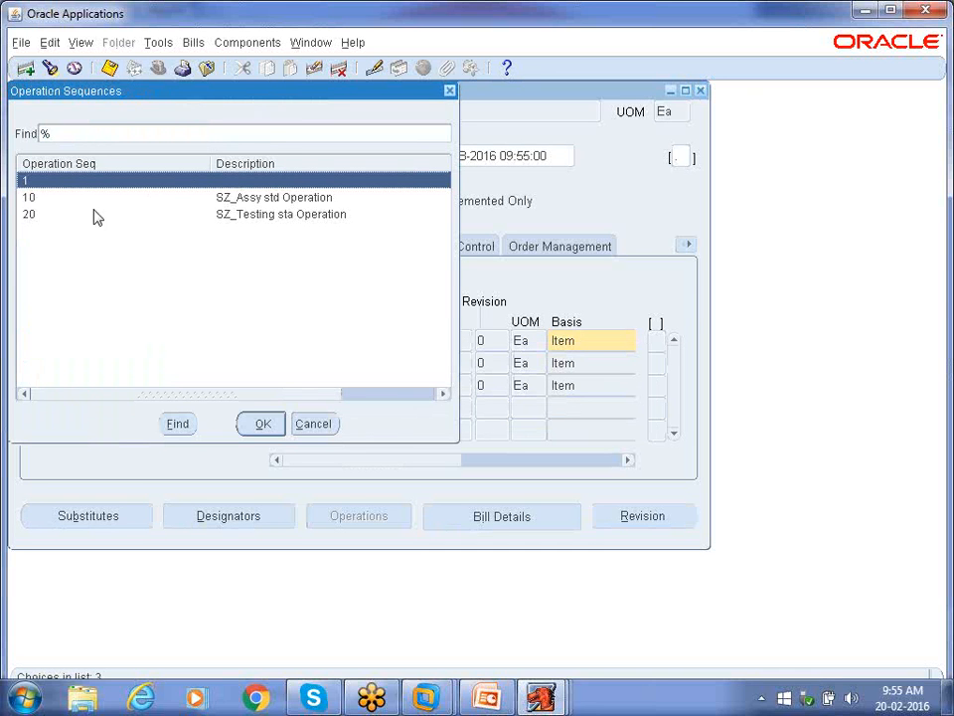
pyautogui.moveTo(251, 95); pyautogui.dragTo(841, 255)
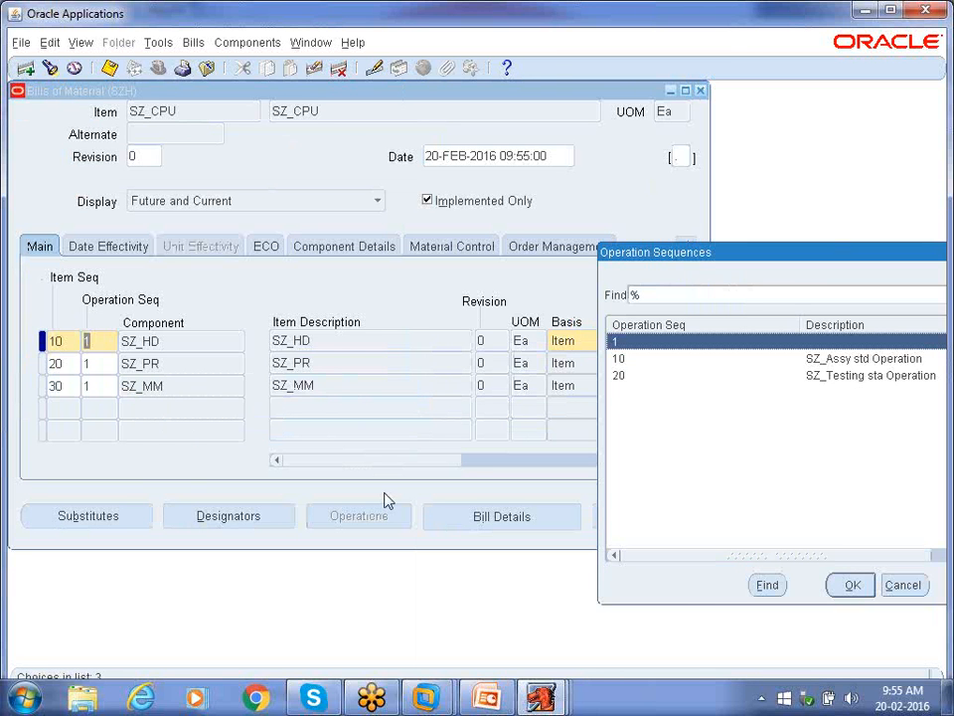
pyautogui.click(859, 357)
pyautogui.click(852, 586)
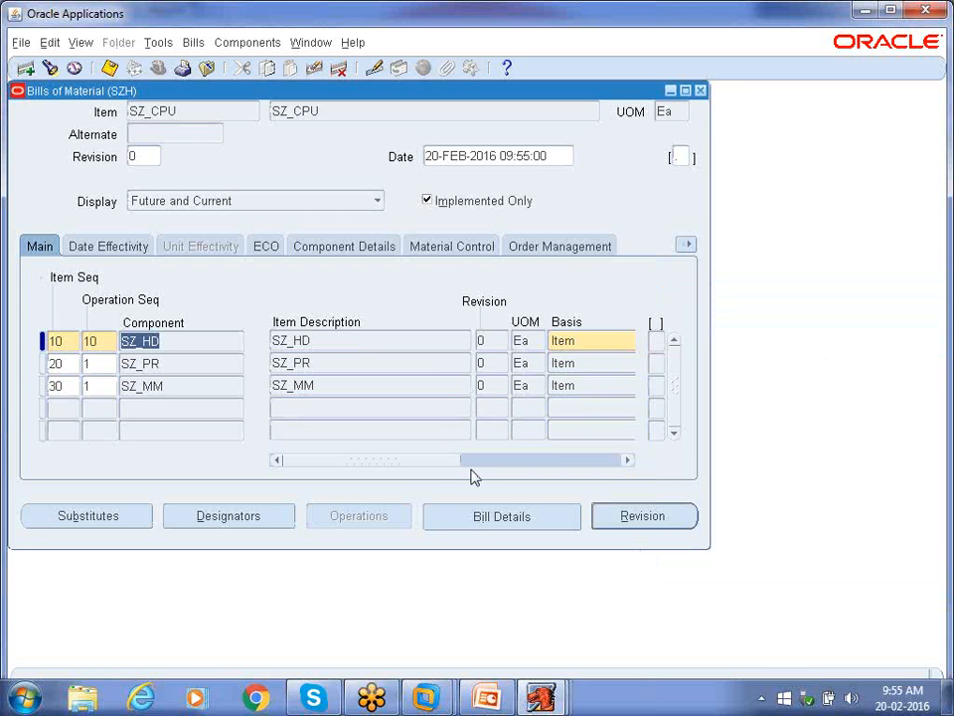
# Set the operation sequence of components SZ_PR and SZ_MM to 10, save the bill, and close it, collapsing the function list
pyautogui.click(103, 365)
pyautogui.write('0')
pyautogui.press('Down')
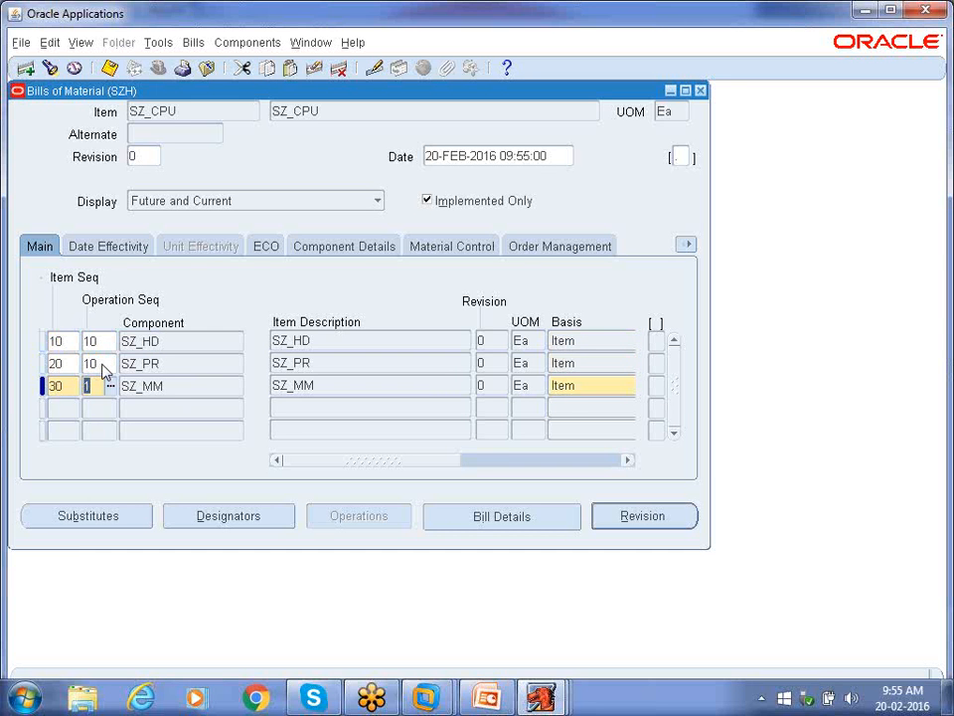
pyautogui.write('0')
pyautogui.press('Tab')
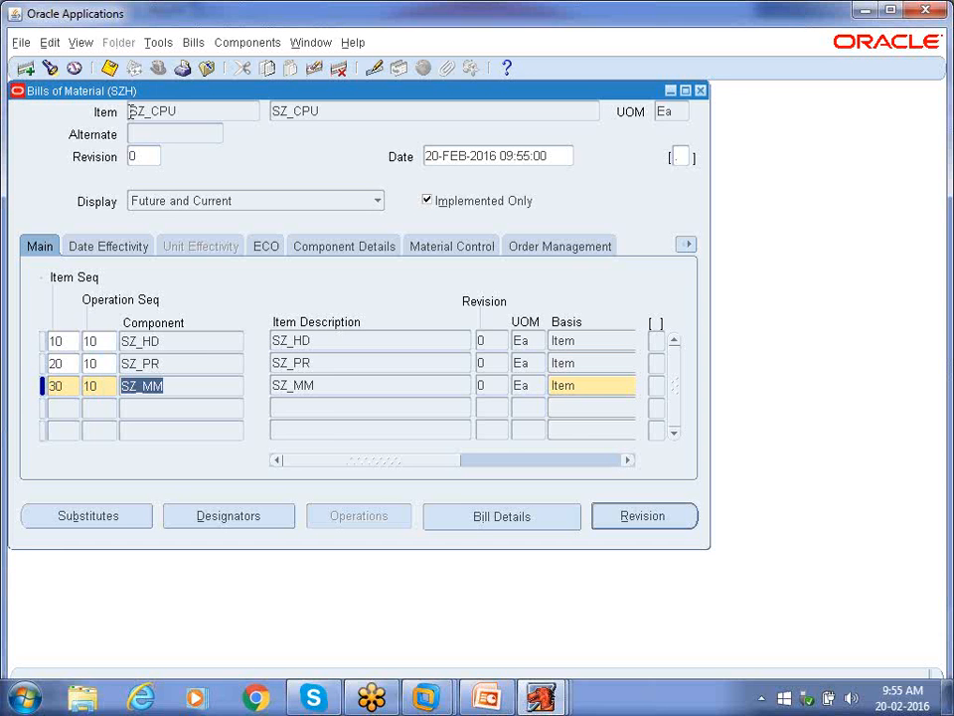
pyautogui.click(112, 69)
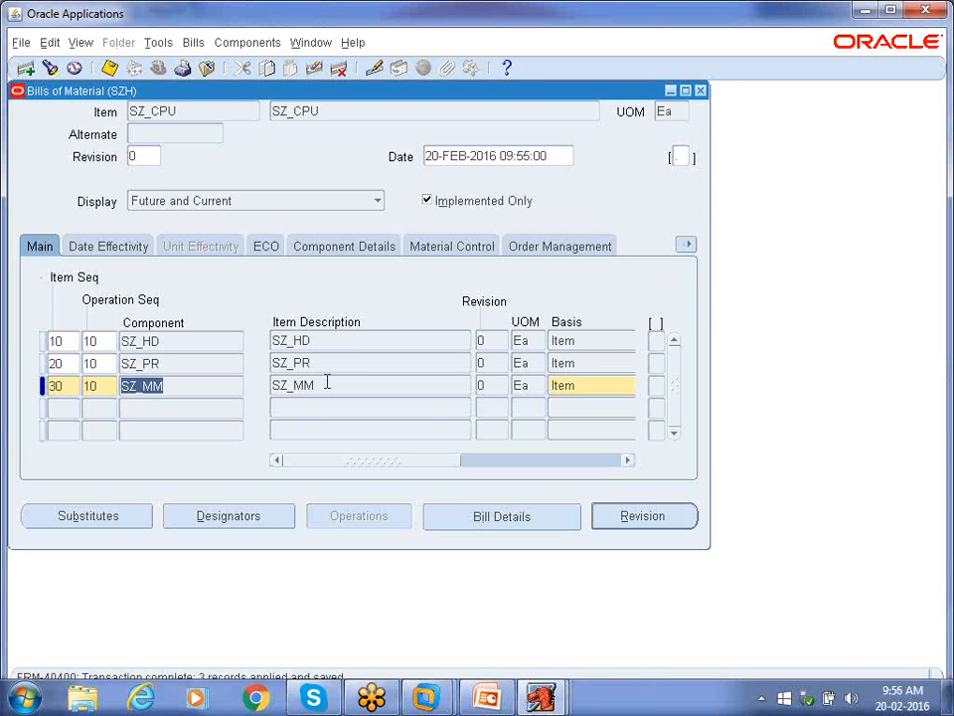
pyautogui.click(702, 91)
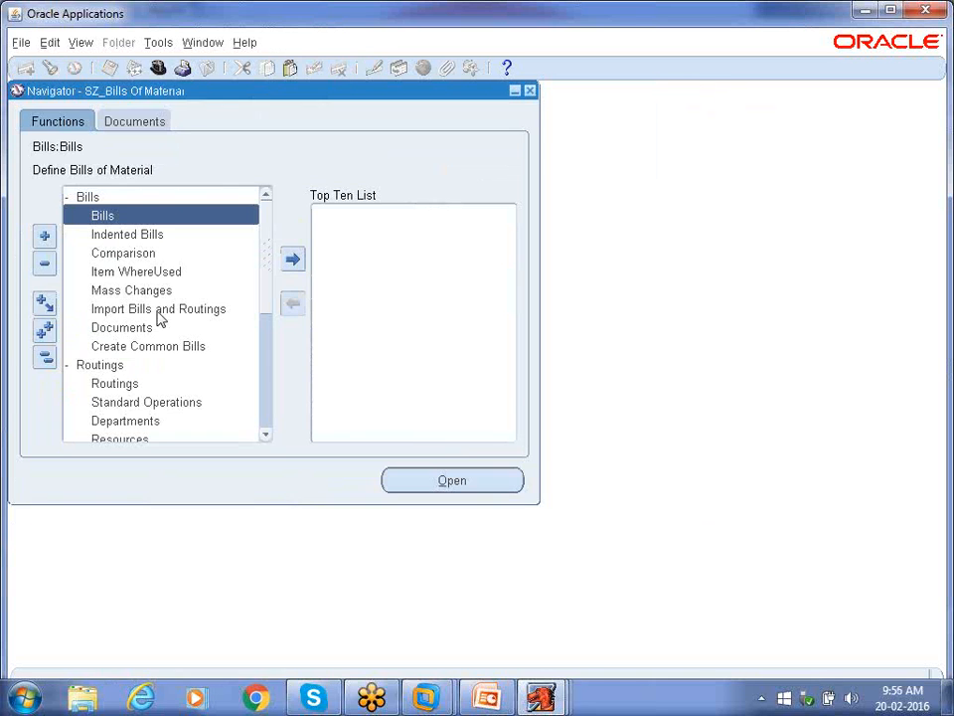
pyautogui.click(45, 360)
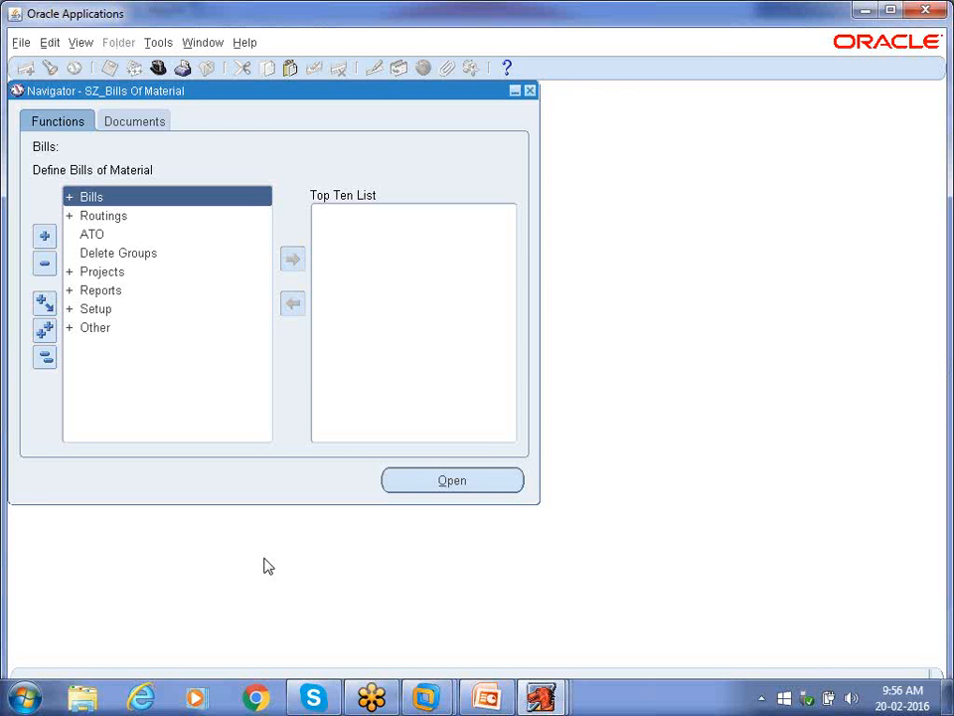
# Switch to the System Administrator responsibility
pyautogui.click(154, 70)
pyautogui.press('Down')
pyautogui.press('Down')
pyautogui.press('Down')
pyautogui.press('Down')
pyautogui.press('Return')
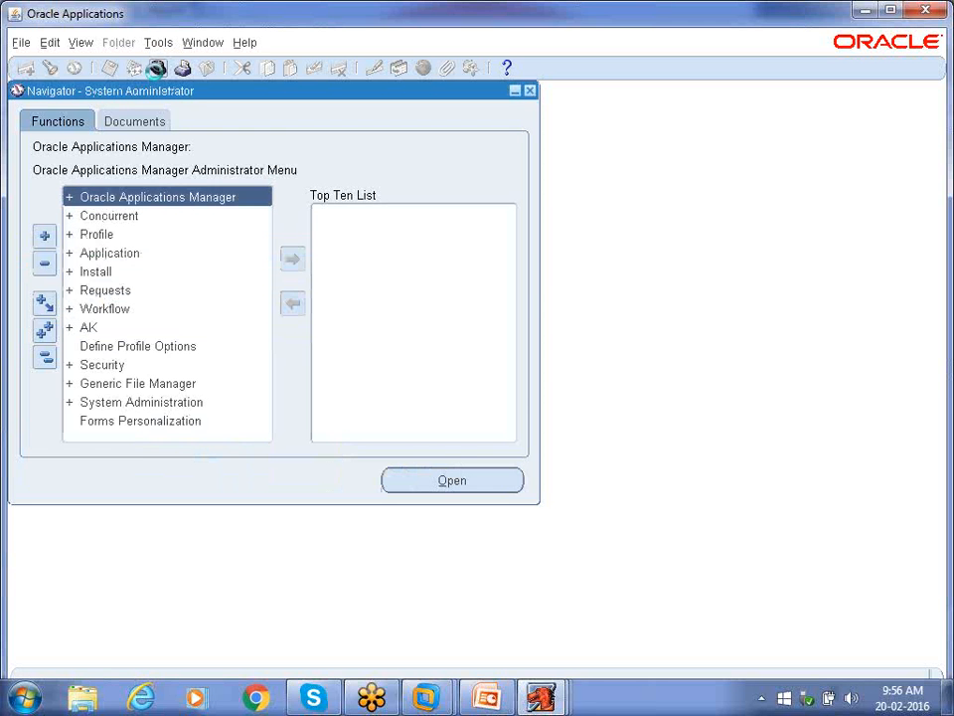
# Open the Responsibilities form from the Security functions to define a responsibility
pyautogui.press('Down')
pyautogui.press('Down')
pyautogui.press('Down')
pyautogui.press('Down')
pyautogui.press('Down')
pyautogui.press('Down')
pyautogui.press('Down')
pyautogui.press('Down')
pyautogui.press('Down')
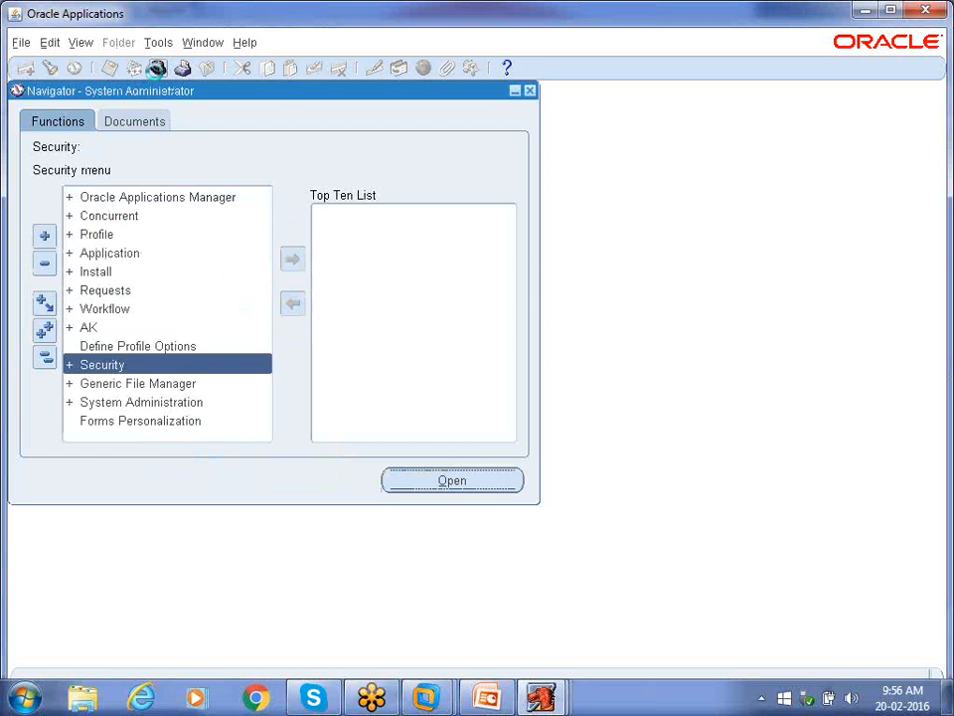
pyautogui.press('Right')
pyautogui.press('Down')
pyautogui.press('Down')
pyautogui.press('Right')
pyautogui.press('Down')
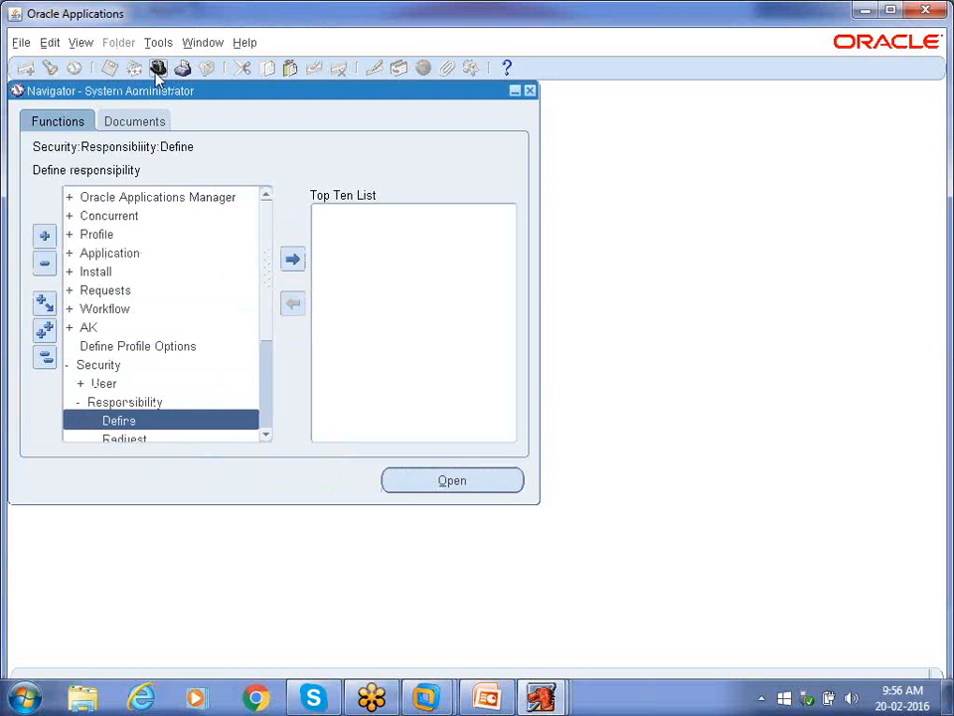
pyautogui.press('Return')
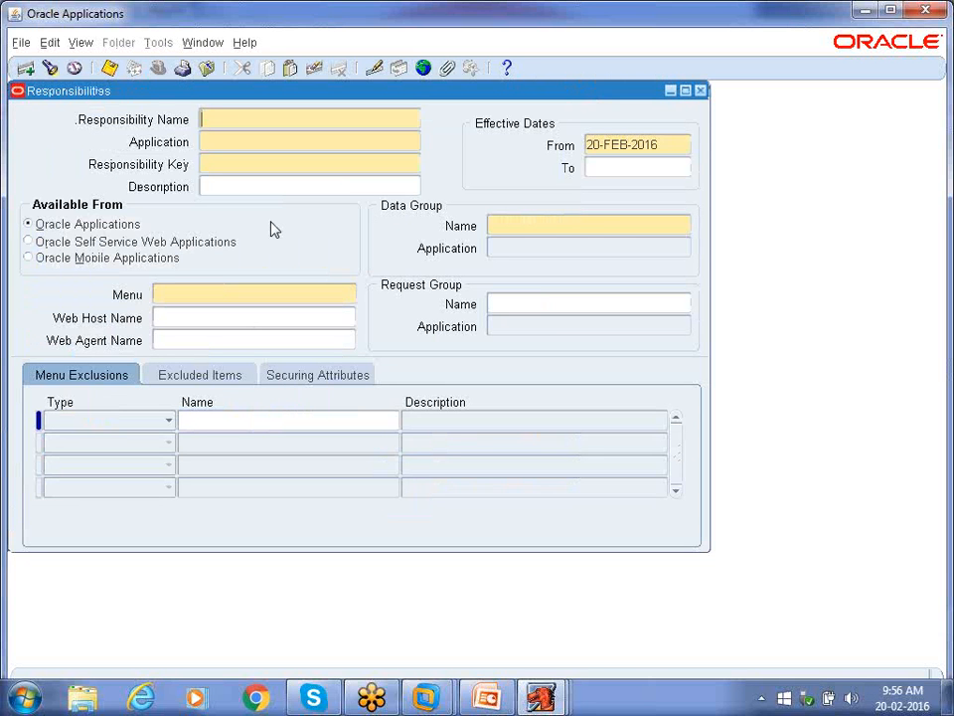
# Name the new responsibility SZ_Work In Process, with application Work in Process and responsibility key SZ_WIP
pyautogui.write('_Work In Process')
pyautogui.press('Tab')
pyautogui.write('wip')
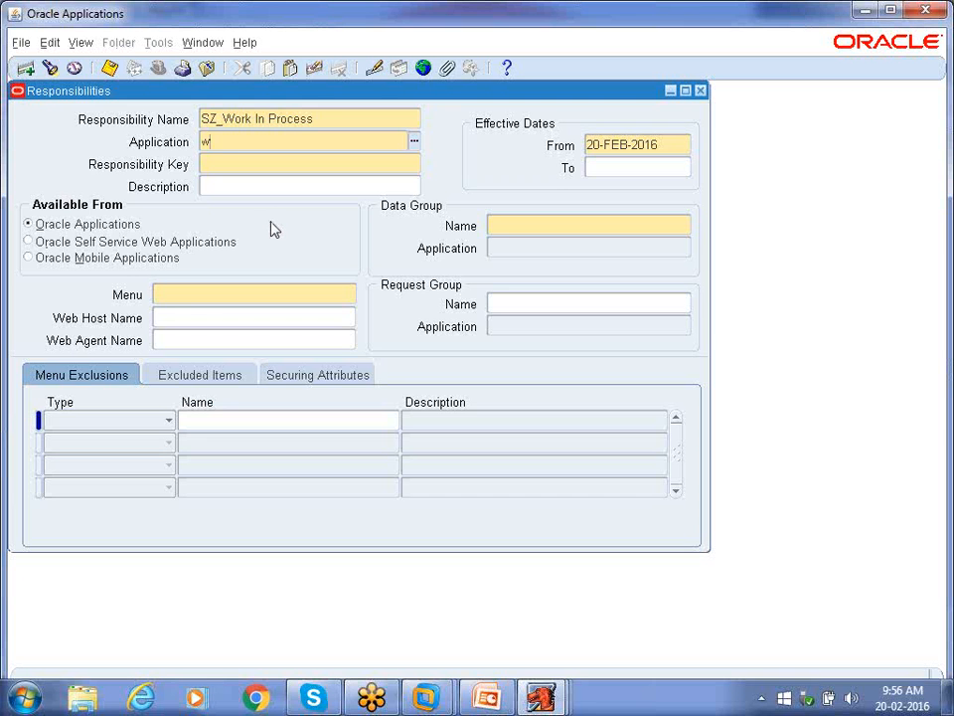
pyautogui.press('Tab')
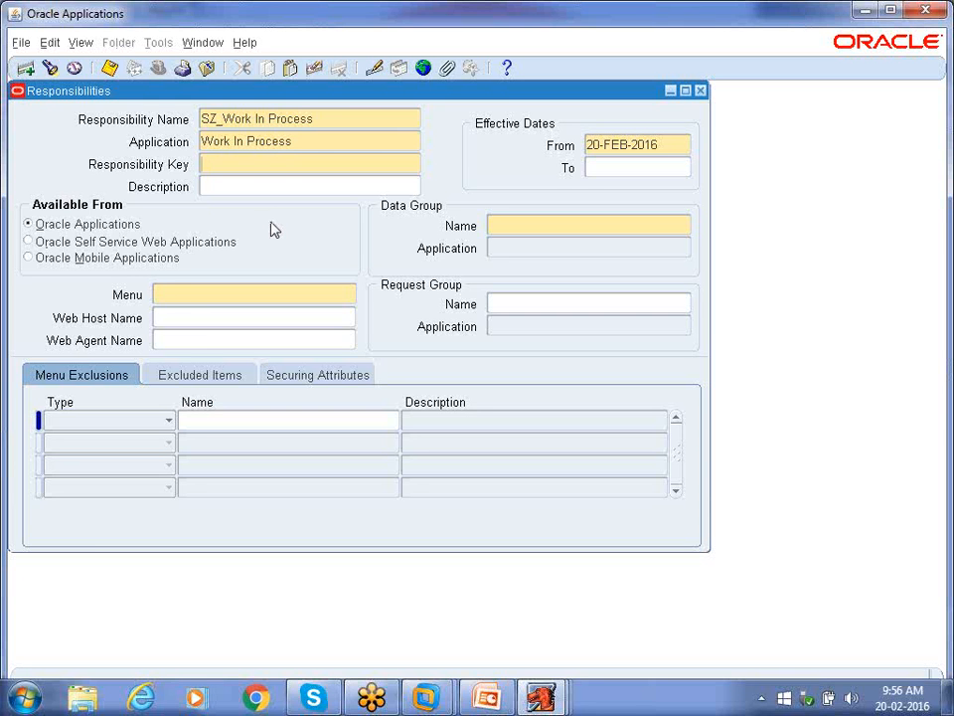
pyautogui.write('SZ_WIP')
pyautogui.press('Tab')
pyautogui.press('Tab')
pyautogui.press('Tab')
# Assign the Standard data group with the Work in Process application to the responsibility
pyautogui.write('sta')
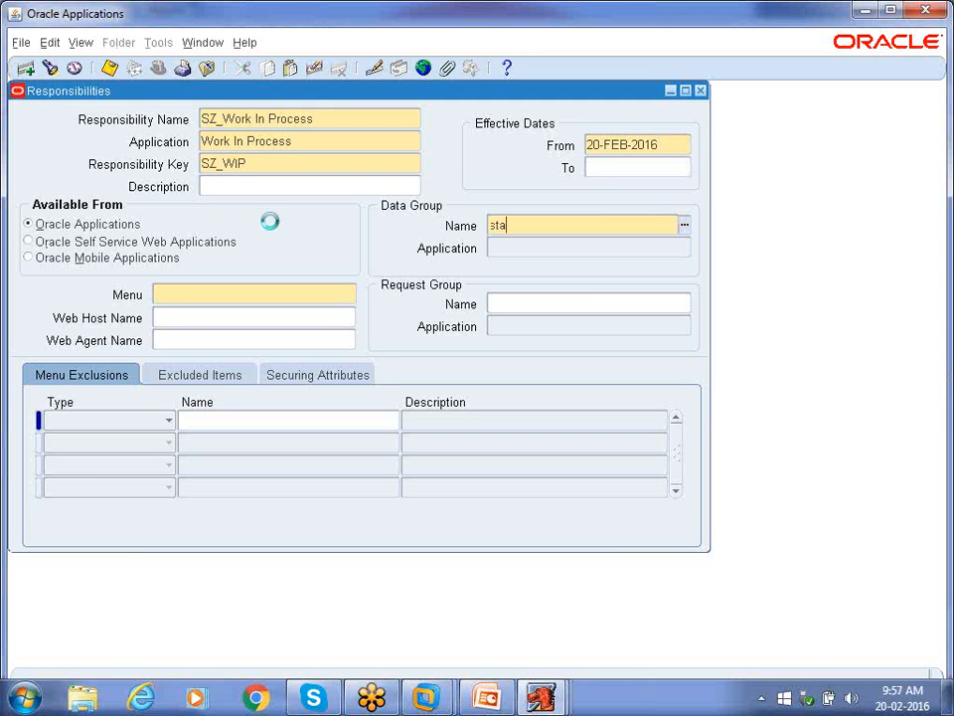
pyautogui.press('Tab')
pyautogui.write('work')
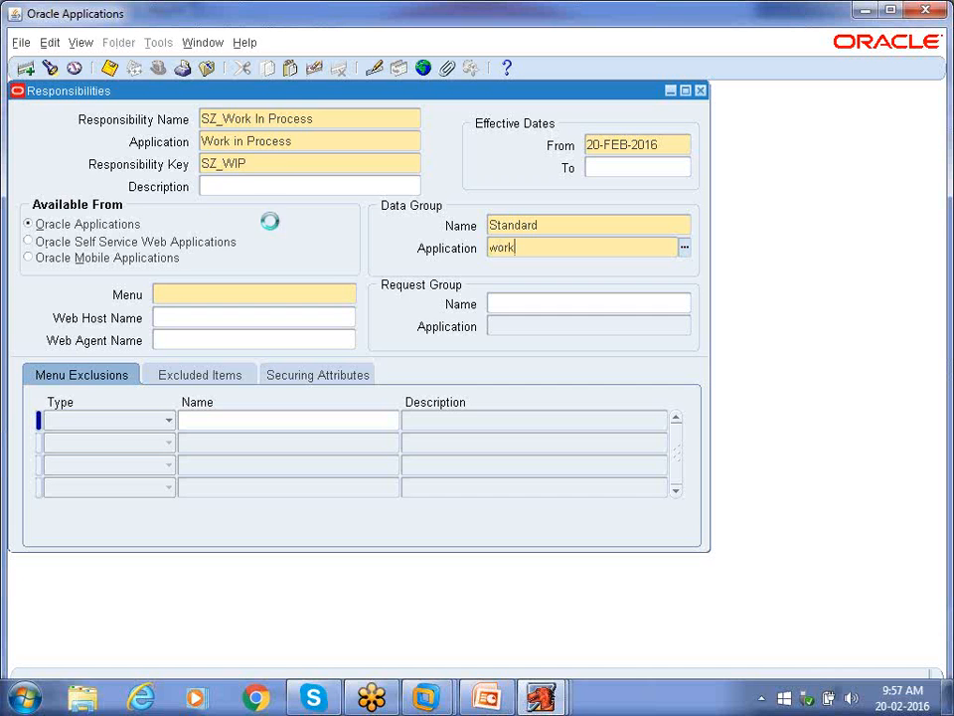
pyautogui.press('Tab')
# Assign menu WIP_NAVIGATE_10G and request group OM Concurrent Programs to the responsibility, and save and close it
pyautogui.write('WIP_N')
pyautogui.press('Tab')
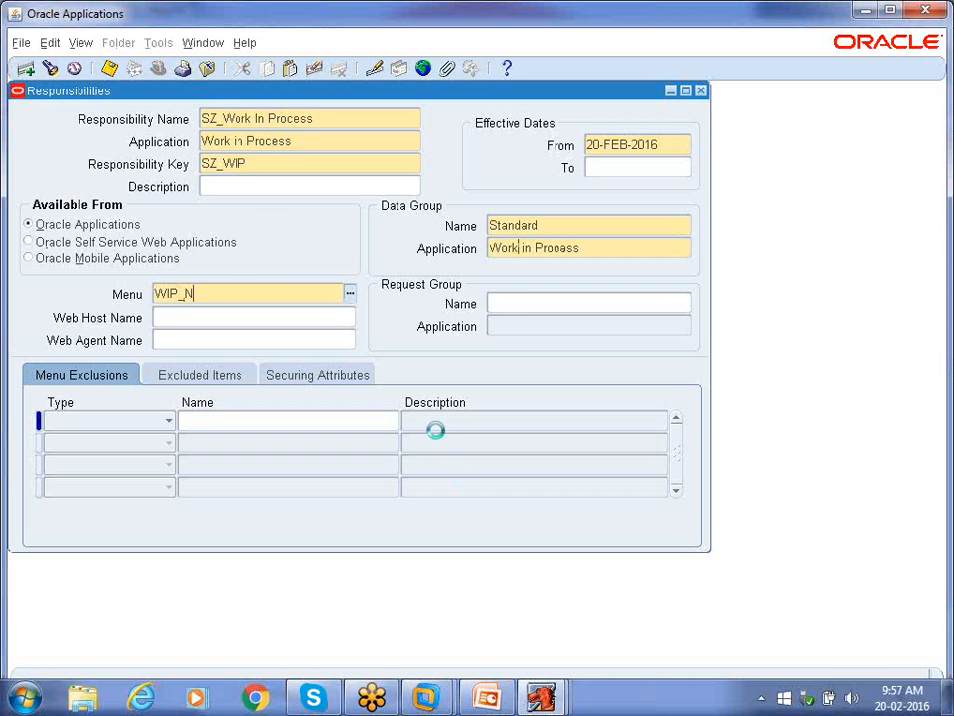
pyautogui.write('OM Cp')
pyautogui.press('Tab')
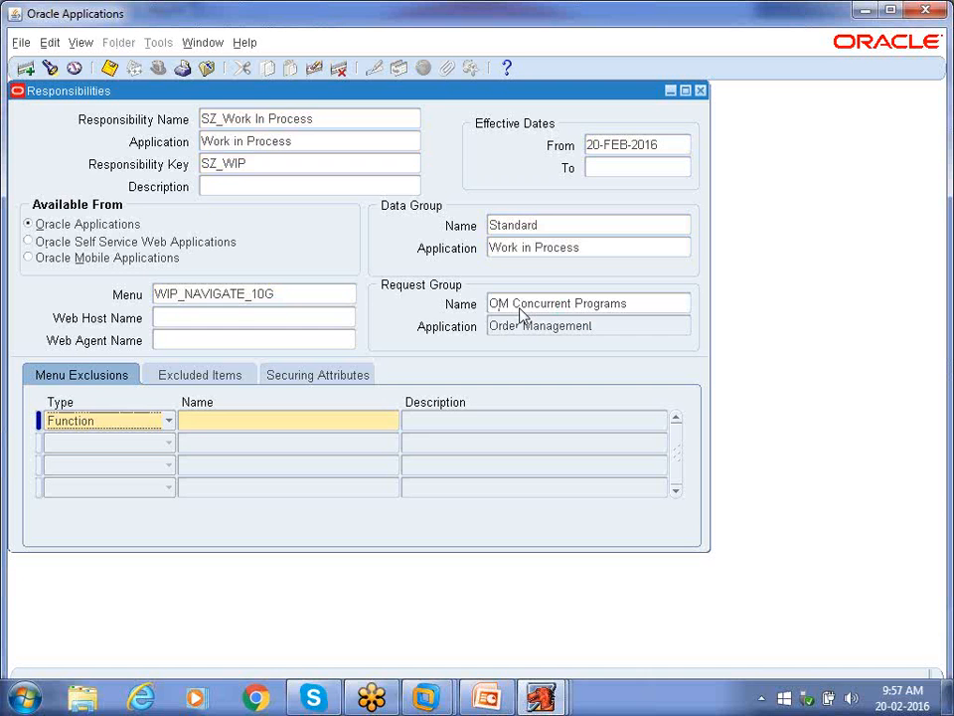
pyautogui.click(112, 70)
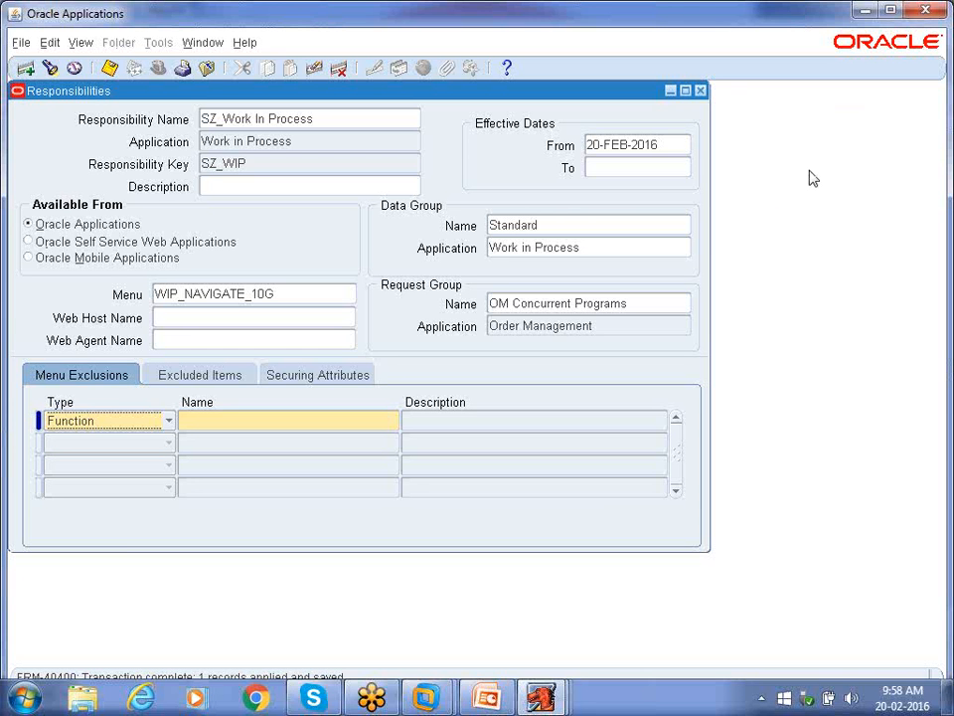
pyautogui.click(701, 91)
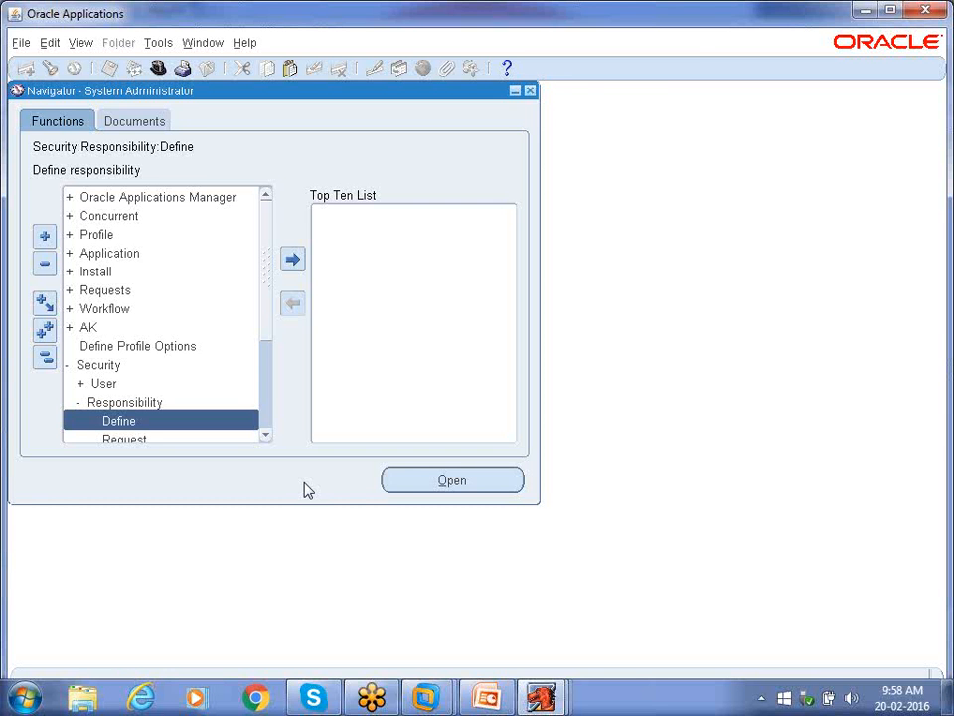
# Open the Users form from the Security functions and query the existing SZ user account by its user name
pyautogui.click(107, 388)
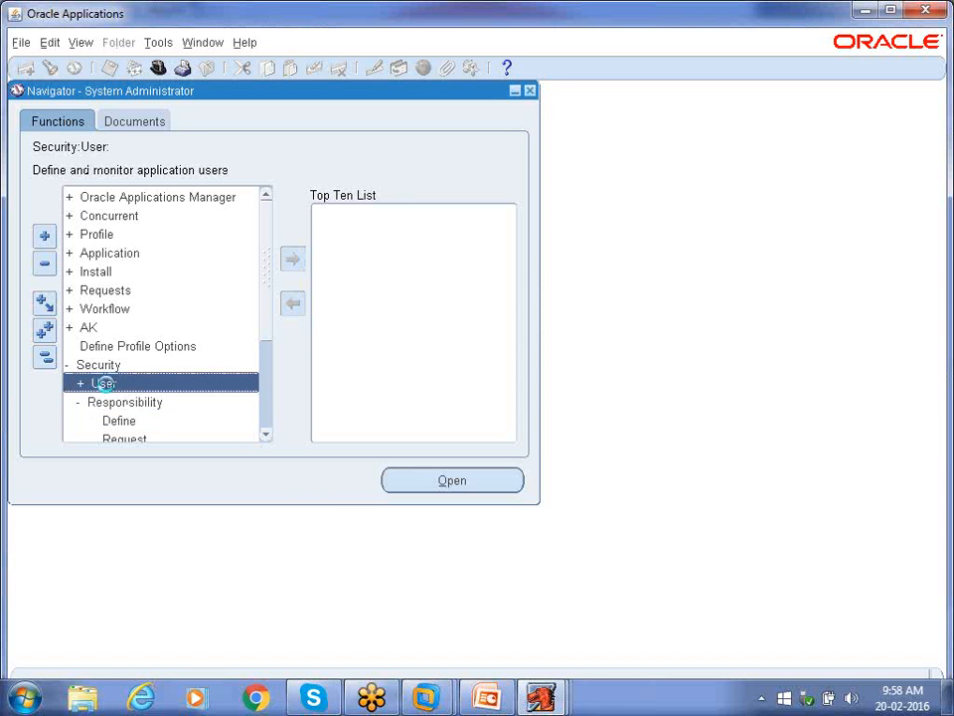
pyautogui.doubleClick(109, 385)
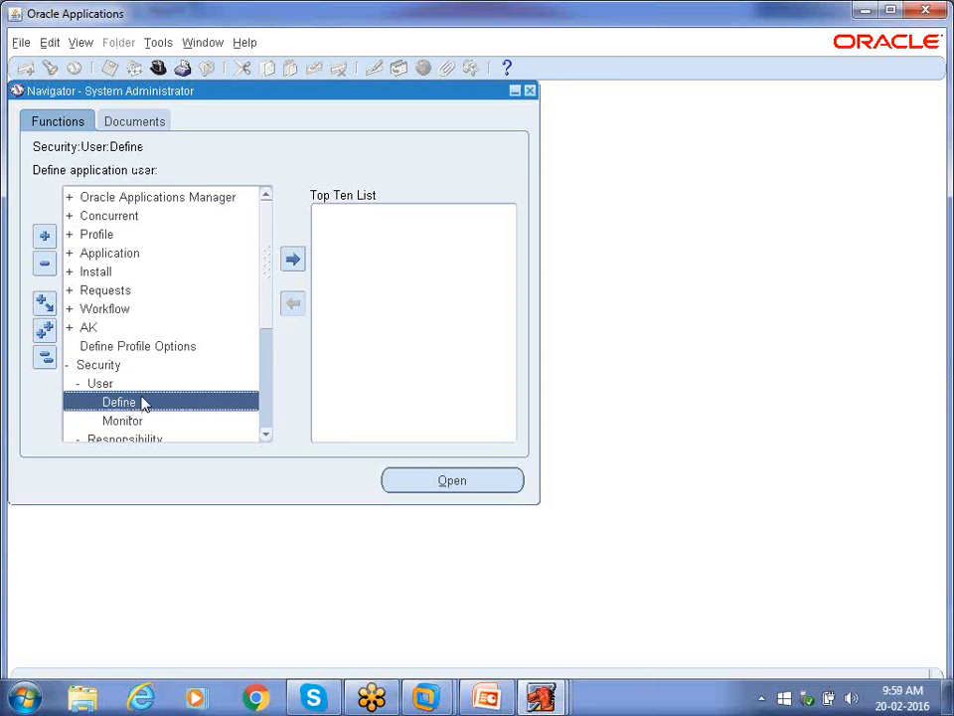
pyautogui.doubleClick(142, 402)
pyautogui.press('F11')
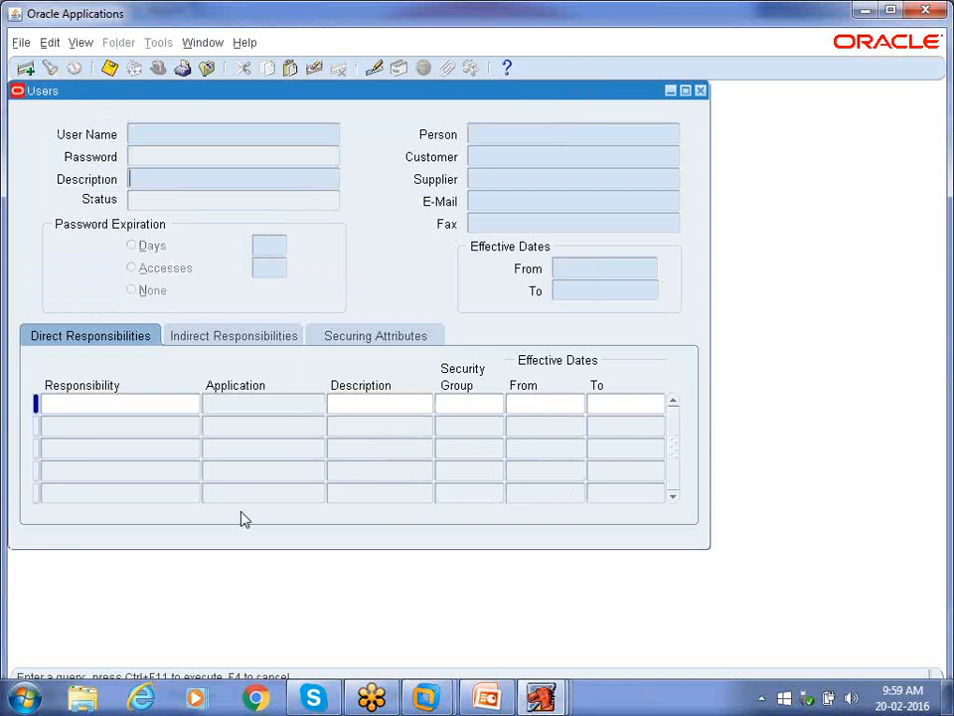
pyautogui.write('SZ_RAY')
pyautogui.write('I')
pyautogui.hotkey('ctrl', 'F11')
# Add SZ_Work In Process to the user's direct responsibilities, and save and close the user record
pyautogui.click(187, 497)
pyautogui.click(26, 69)
pyautogui.write('sz_w')
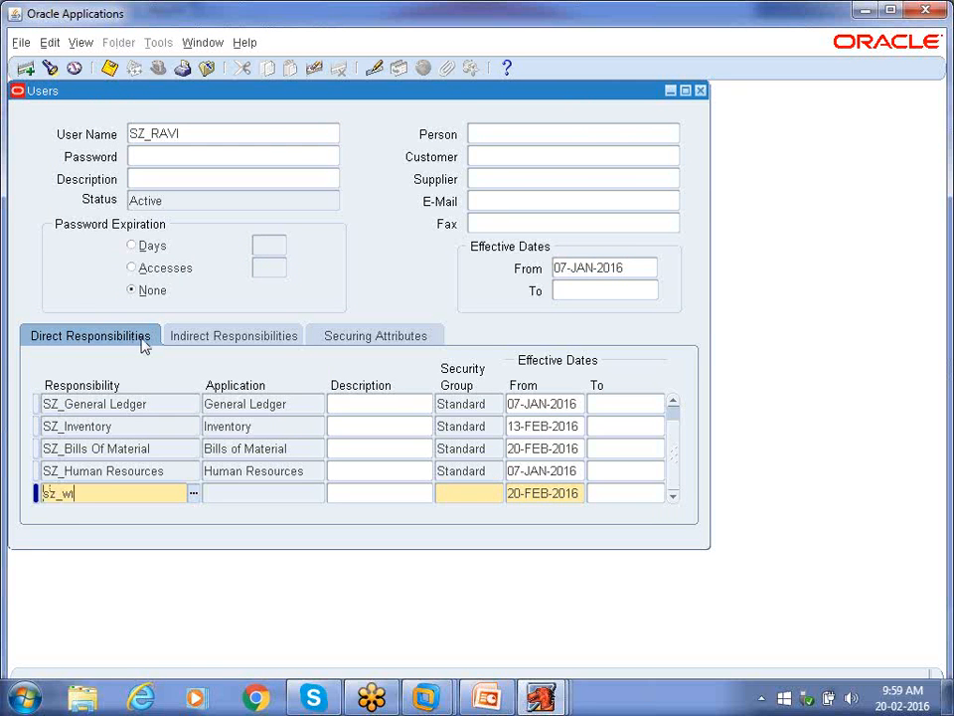
pyautogui.write('i')
pyautogui.press('Tab')
pyautogui.press('Right')
pyautogui.press('BackSpace')
pyautogui.write('o')
pyautogui.press('Tab')
pyautogui.click(114, 70)
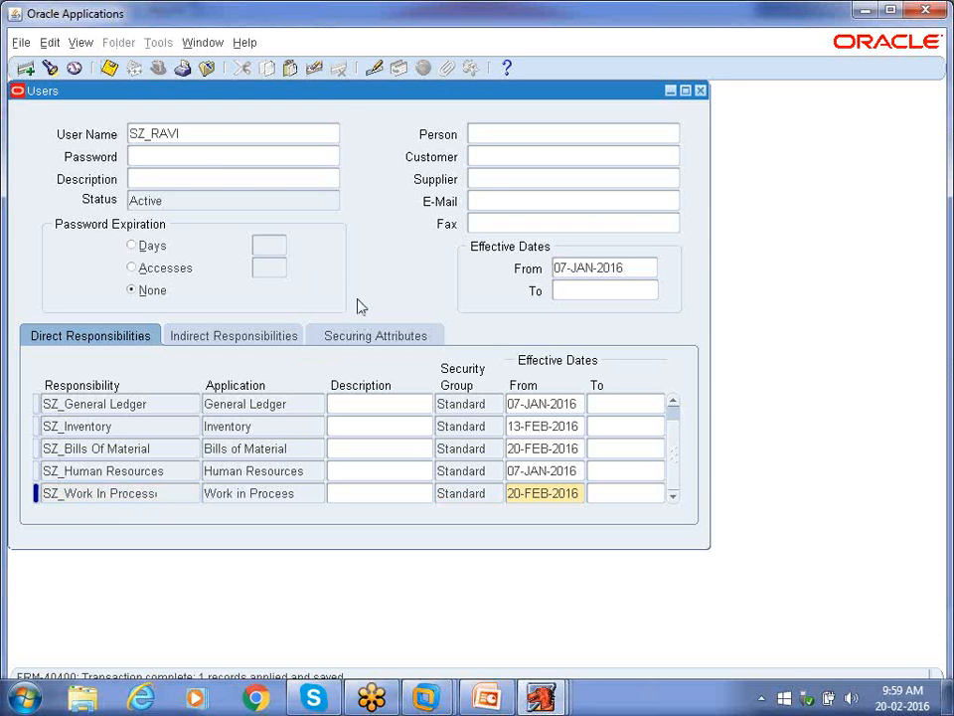
pyautogui.click(163, 497)
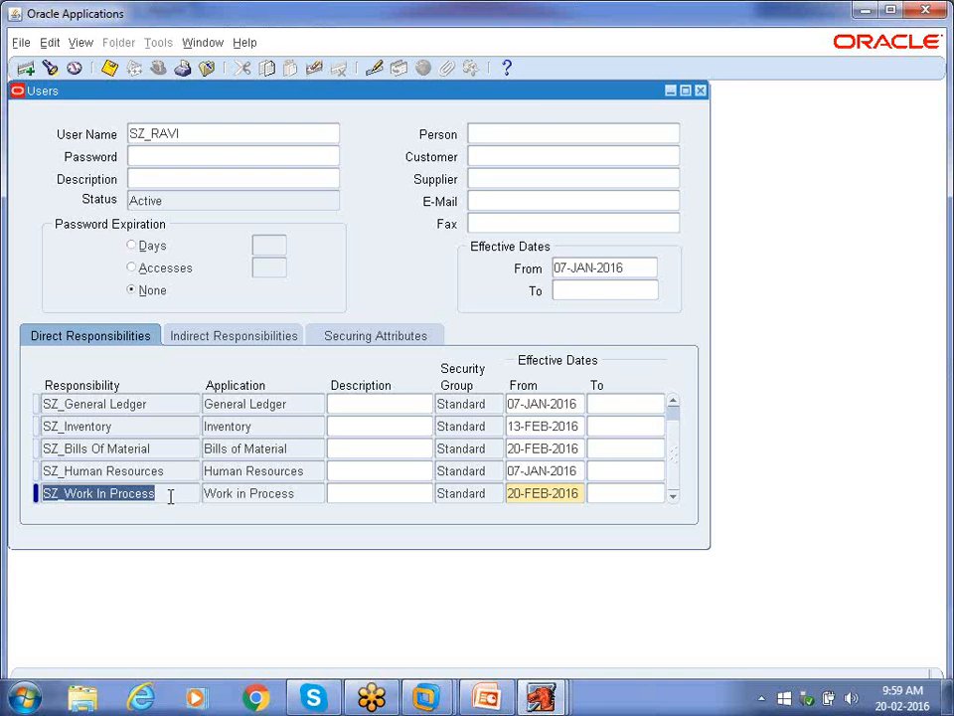
pyautogui.click(699, 92)
# Find the system profile values matching HR%Busi%Gro% for the SZ_Work In Process responsibility
pyautogui.click(43, 359)
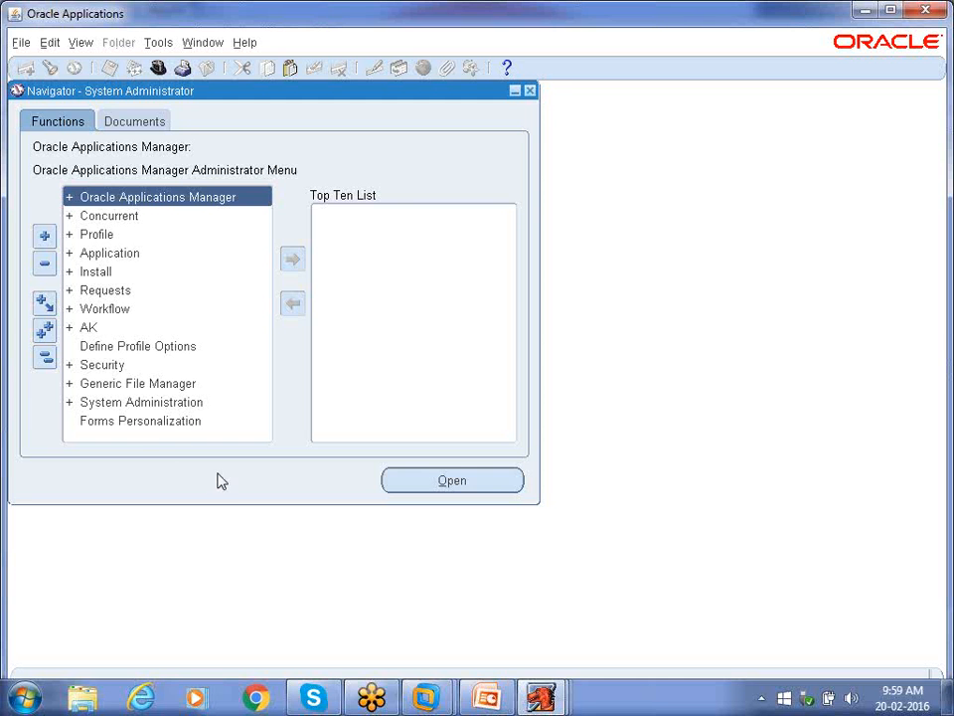
pyautogui.doubleClick(117, 239)
pyautogui.doubleClick(124, 253)
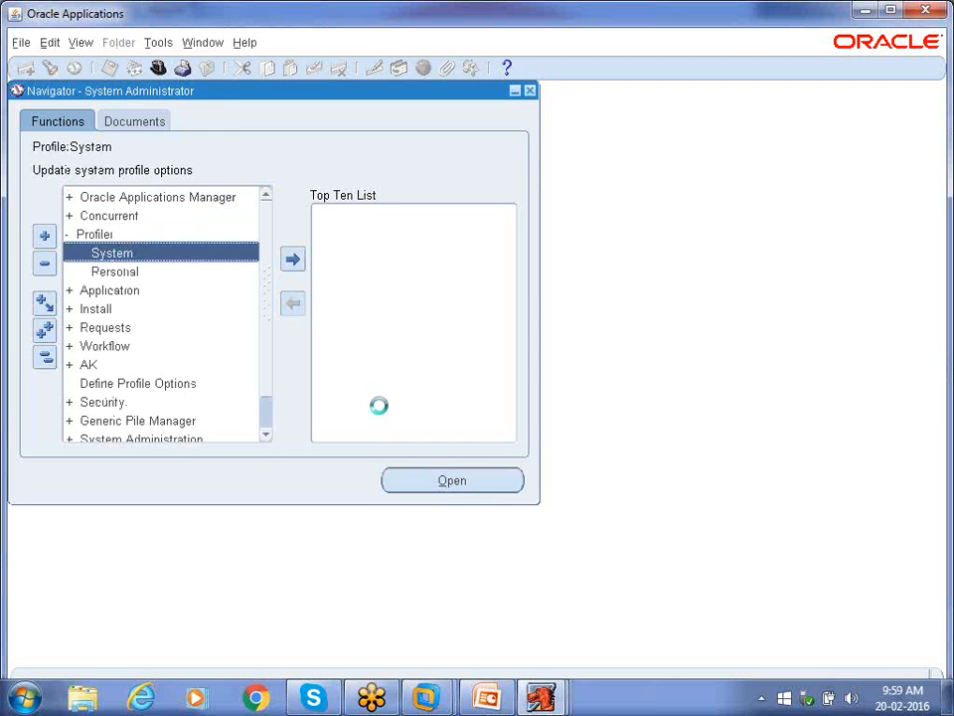
pyautogui.click(258, 184)
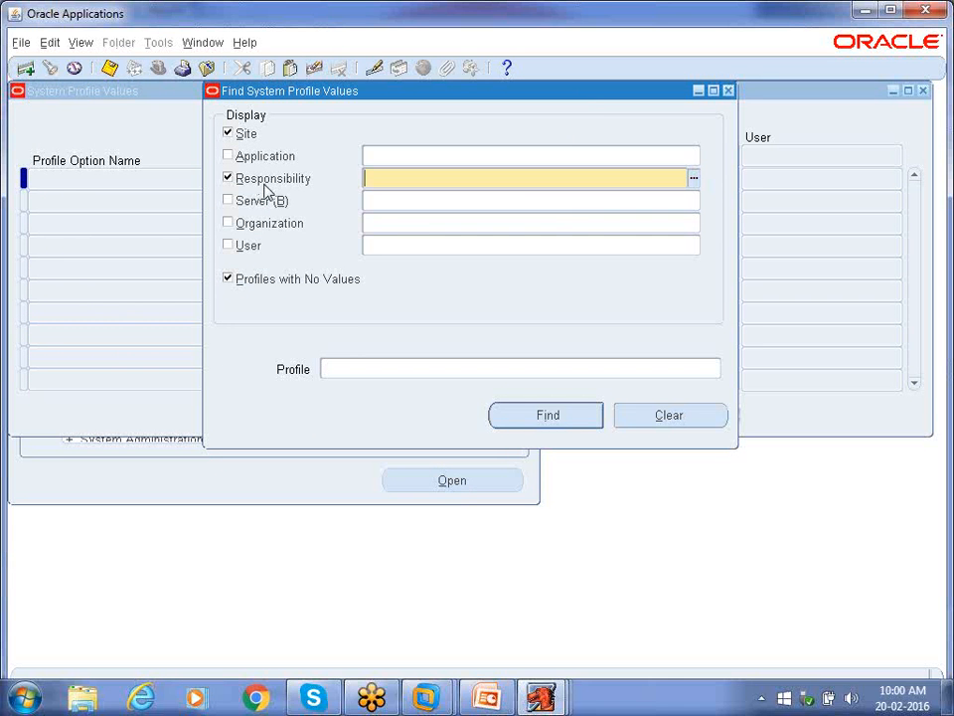
pyautogui.write('sz_wor')
pyautogui.press('Tab')
pyautogui.write('HR%Busi%Gro%')
pyautogui.press('Return')
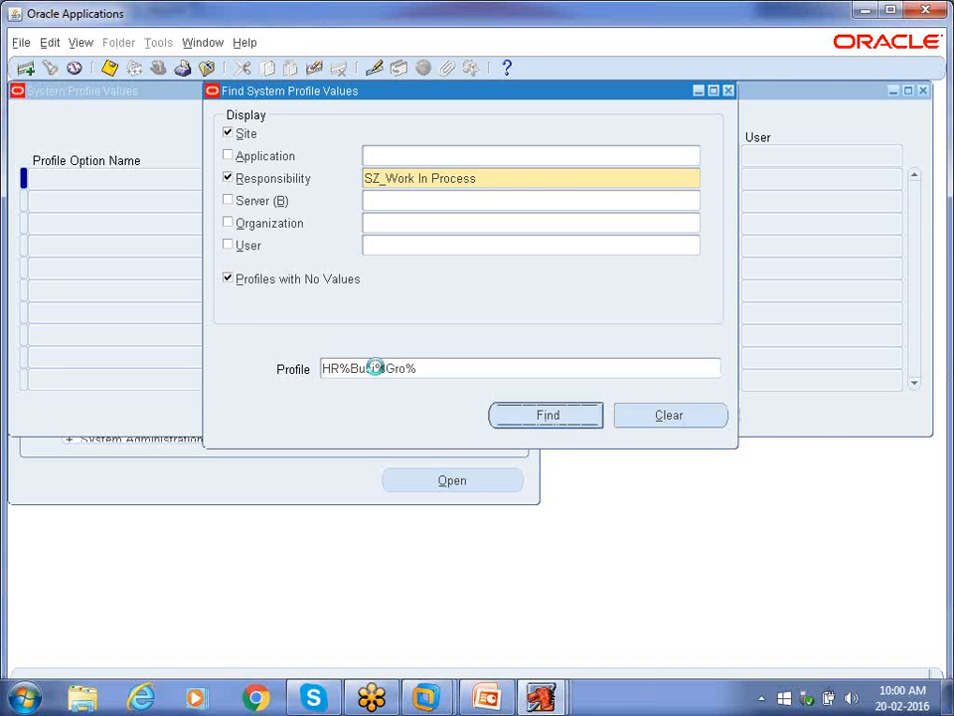
# Set the HR:Business Group profile to SZ_Indaia Business Group at responsibility level and save it
pyautogui.click(675, 199)
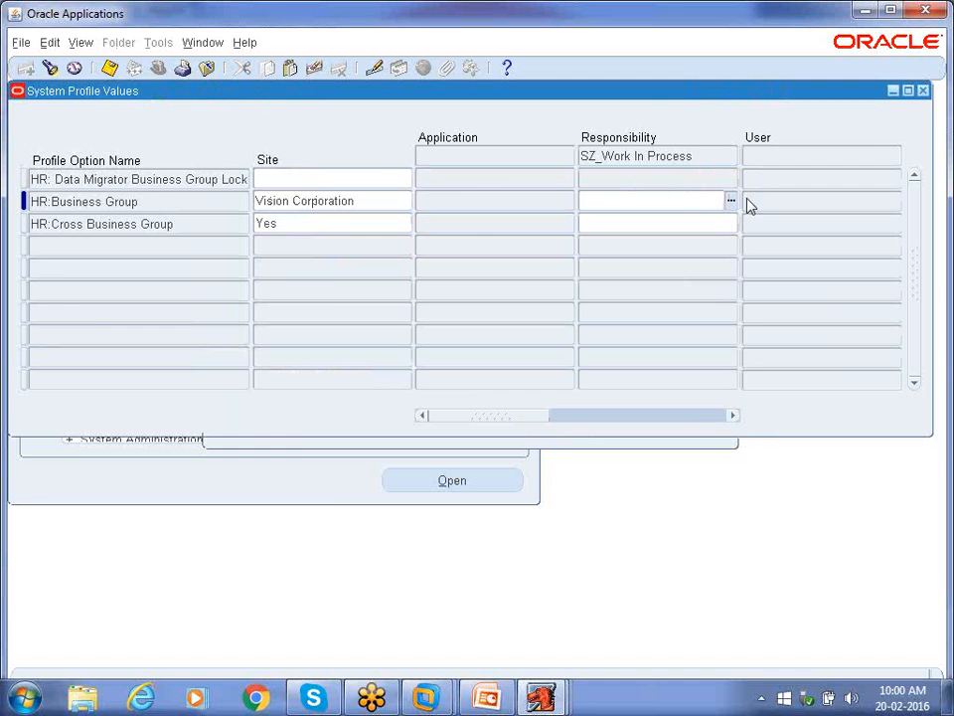
pyautogui.click(731, 199)
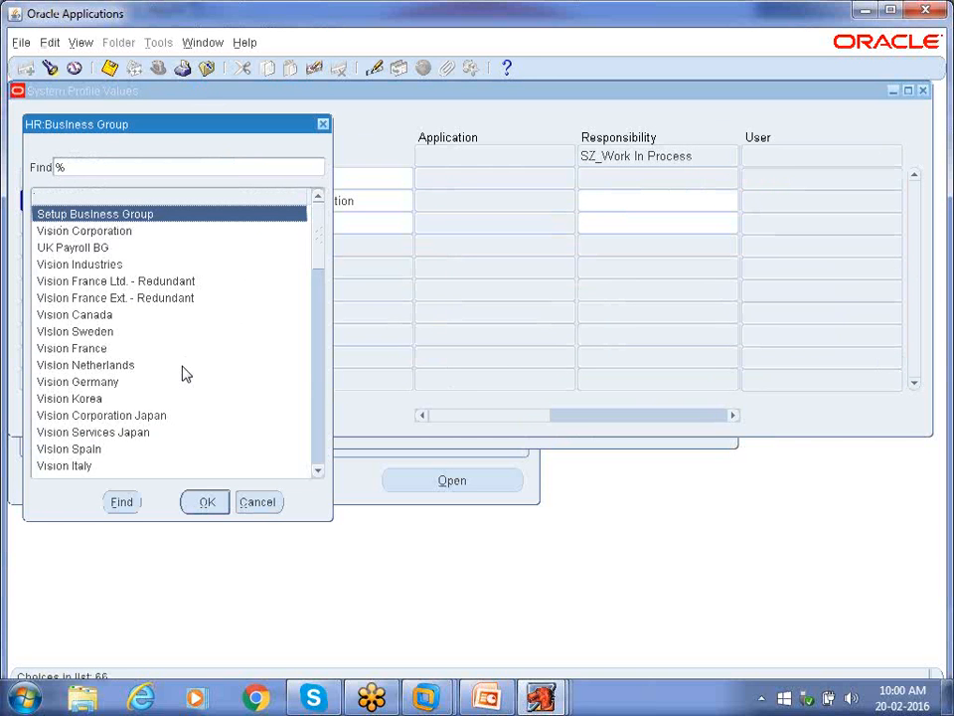
pyautogui.write('S')
pyautogui.press('Down')
pyautogui.press('Return')
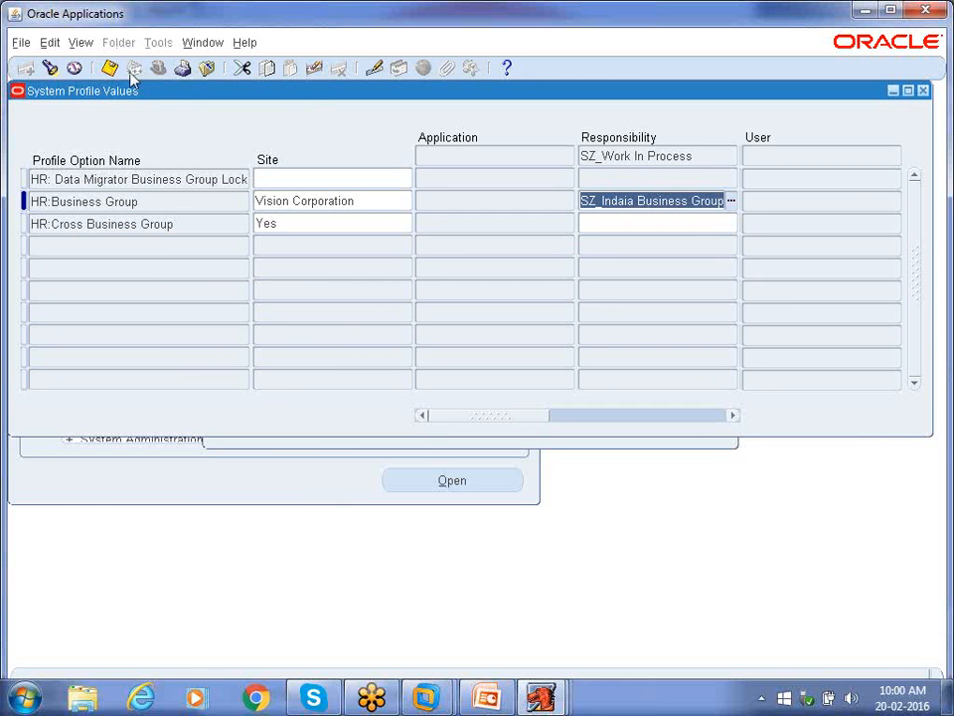
pyautogui.click(109, 70)
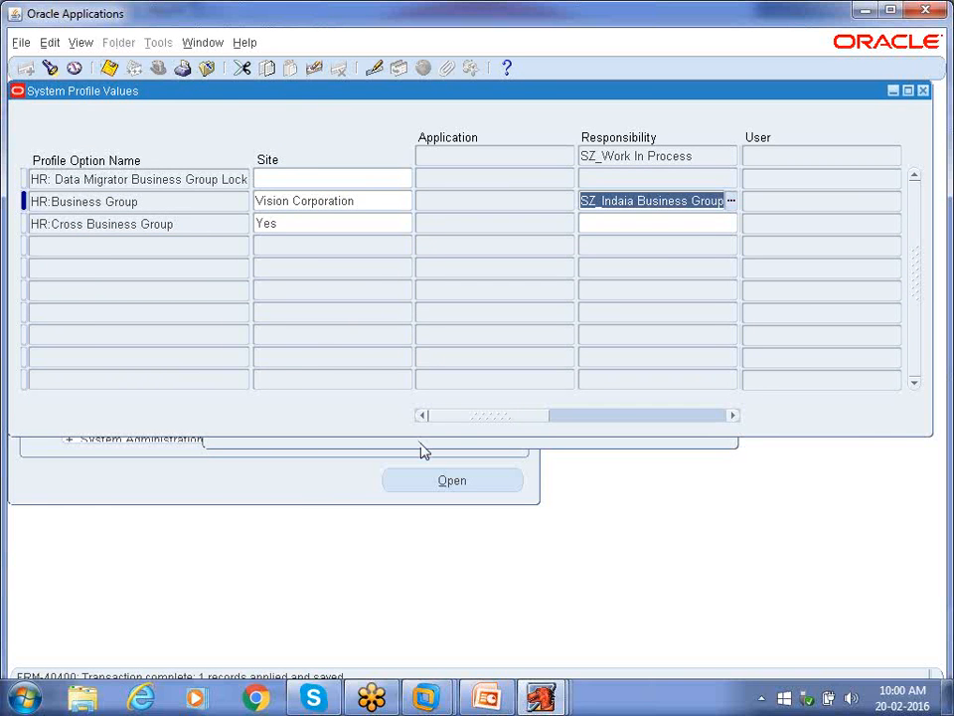
# Find the system profile values matching HR%secu%Pro% for the same responsibility
pyautogui.click(419, 443)
pyautogui.doubleClick(370, 367)
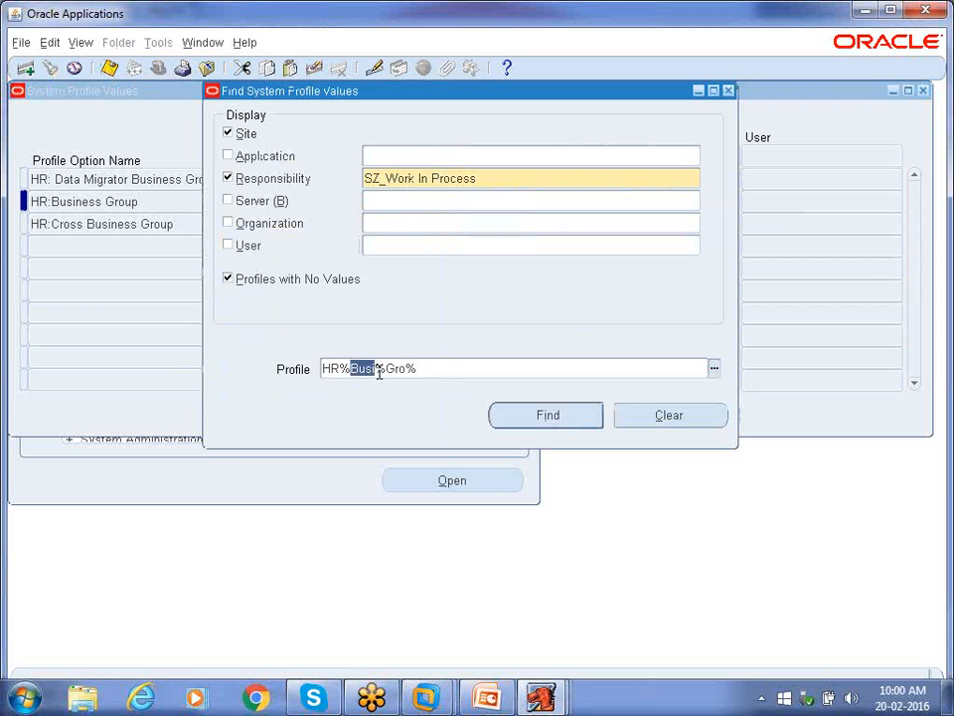
pyautogui.write('secu')
pyautogui.press('Right')
pyautogui.press('Delete')
pyautogui.press('Delete')
pyautogui.write('Pr')
pyautogui.press('Return')
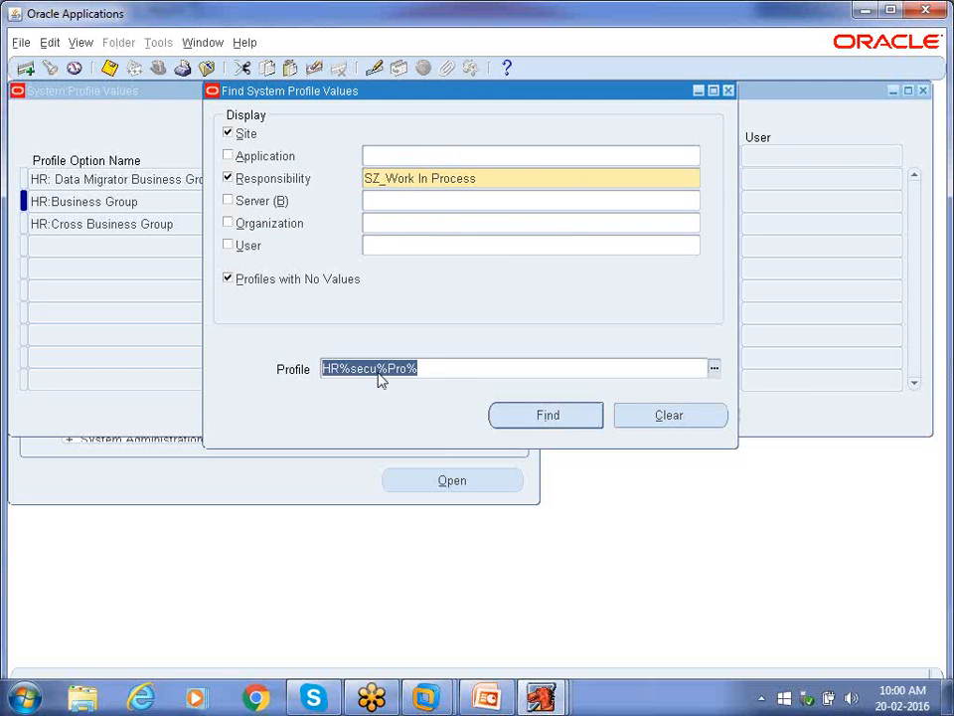
pyautogui.press('Return')
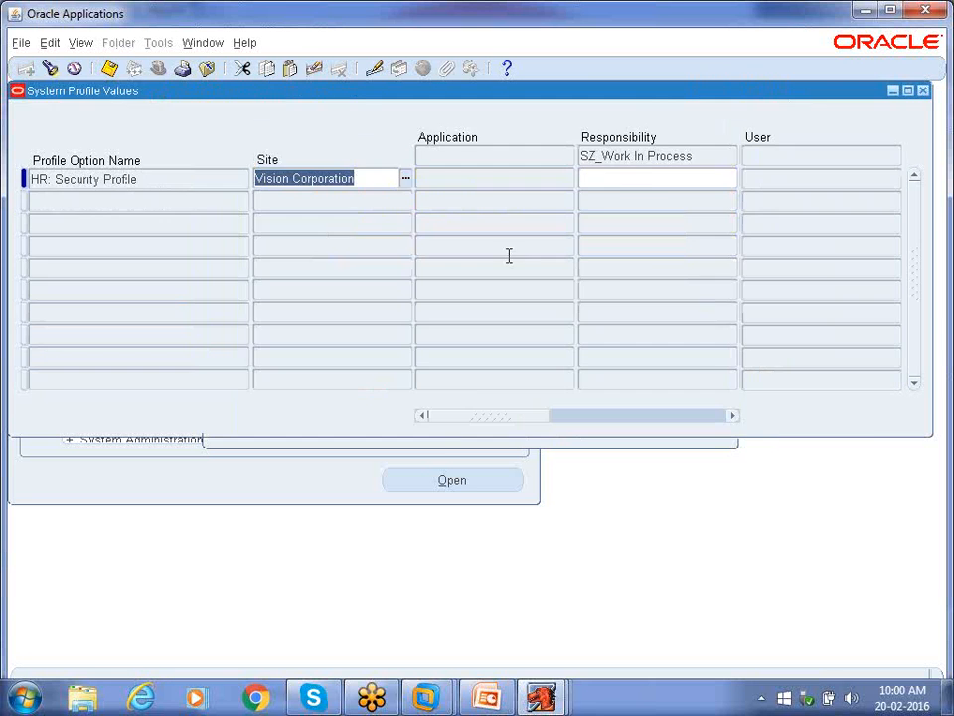
# Set the HR: Security Profile to SZ_Indaia Business Group at responsibility level and save it
pyautogui.click(644, 186)
pyautogui.click(728, 180)
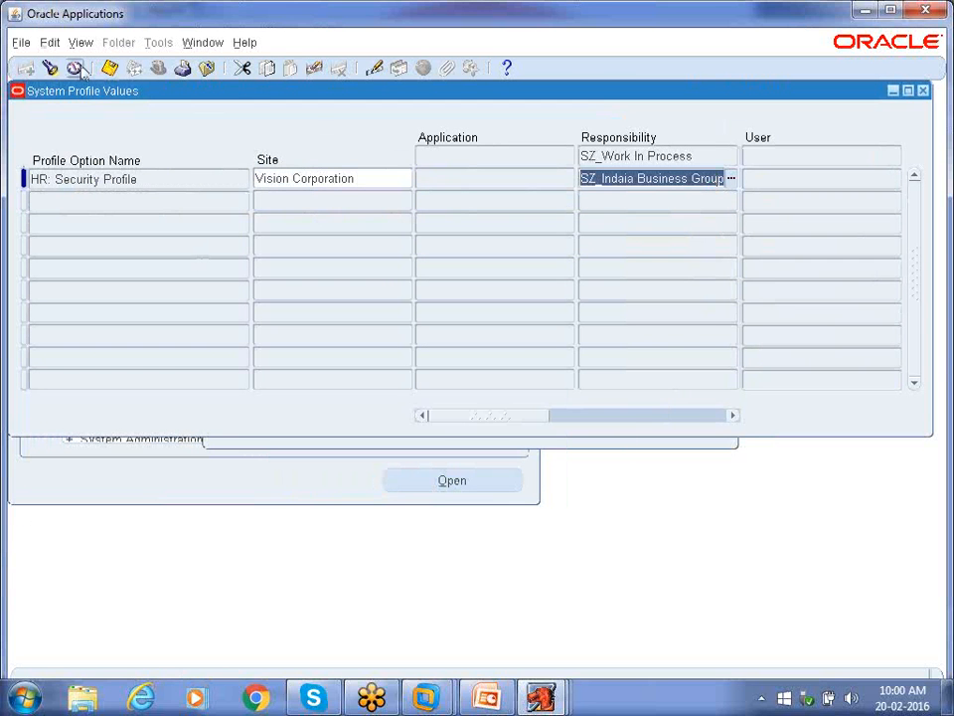
pyautogui.click(117, 71)
# Try to find the system profile values matching HR%cross%Busin% for the SZ_Work In Process responsibility
pyautogui.click(353, 443)
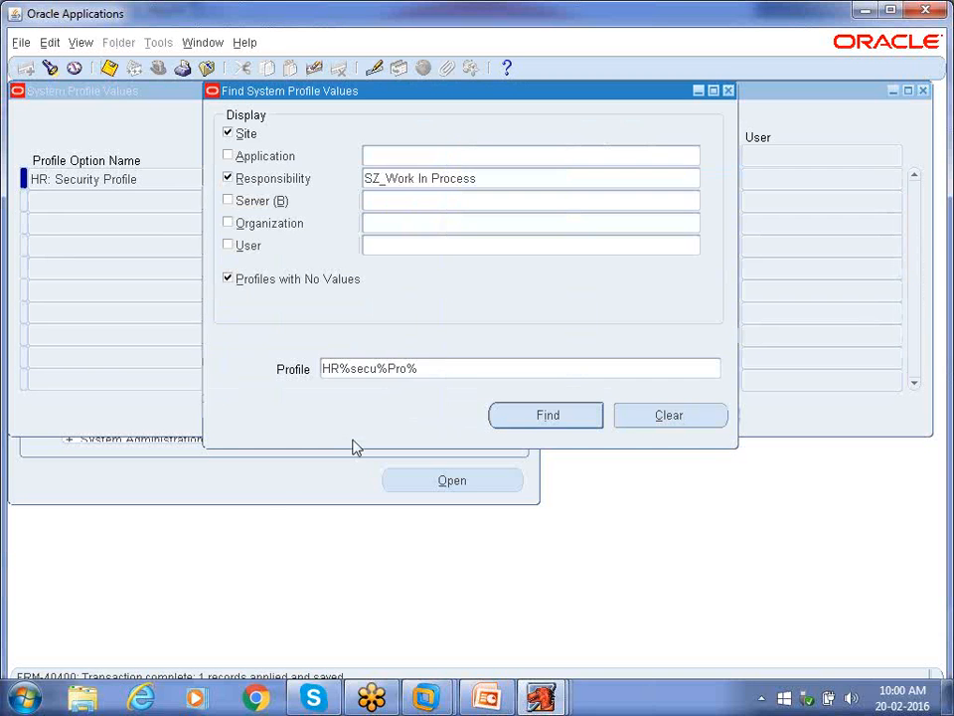
pyautogui.click(443, 368)
pyautogui.press('BackSpace')
pyautogui.press('BackSpace')
pyautogui.press('BackSpace')
pyautogui.press('BackSpace')
pyautogui.press('BackSpace')
pyautogui.press('BackSpace')
pyautogui.press('BackSpace')
pyautogui.press('BackSpace')
pyautogui.press('BackSpace')
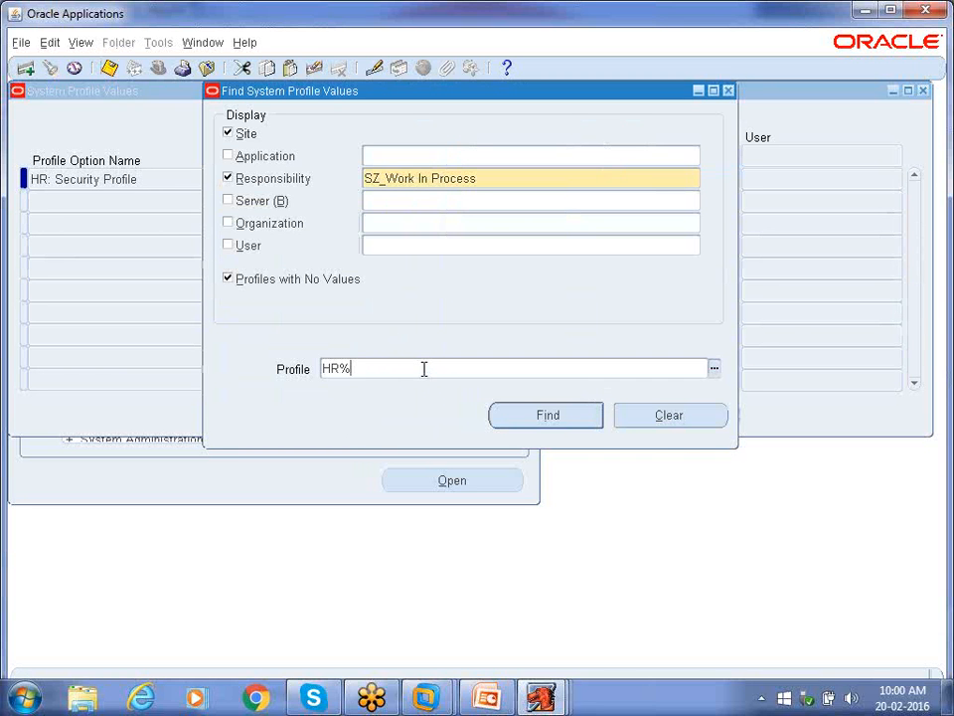
pyautogui.write('cross%Busin%')
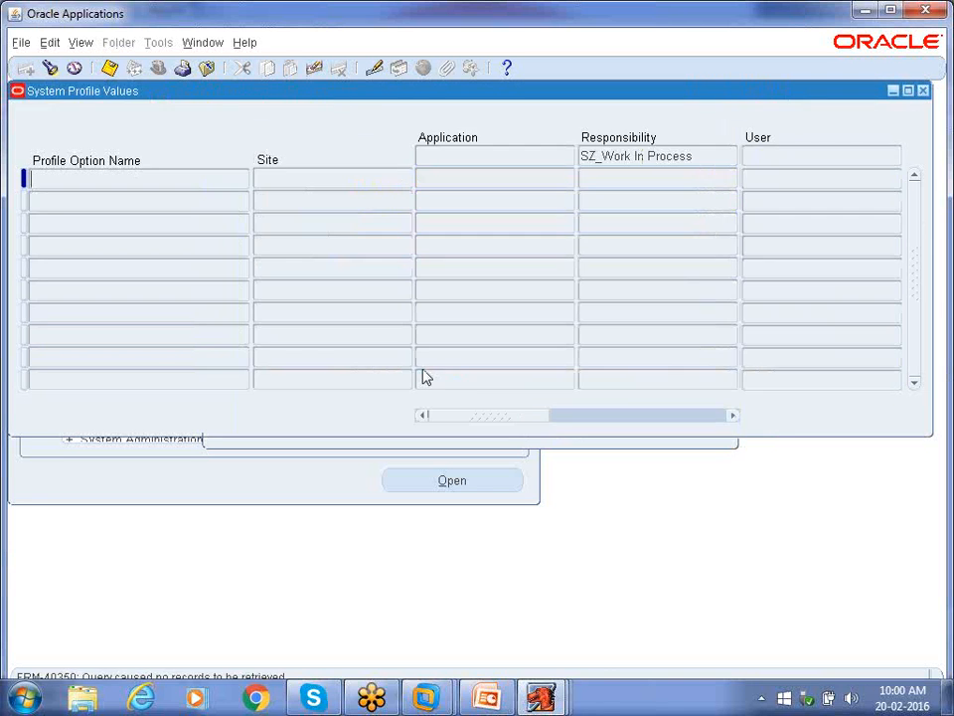
# Find the HR:Cross Business Group profile with hr%Cross%Busi% and set it to No at responsibility level
pyautogui.click(518, 446)
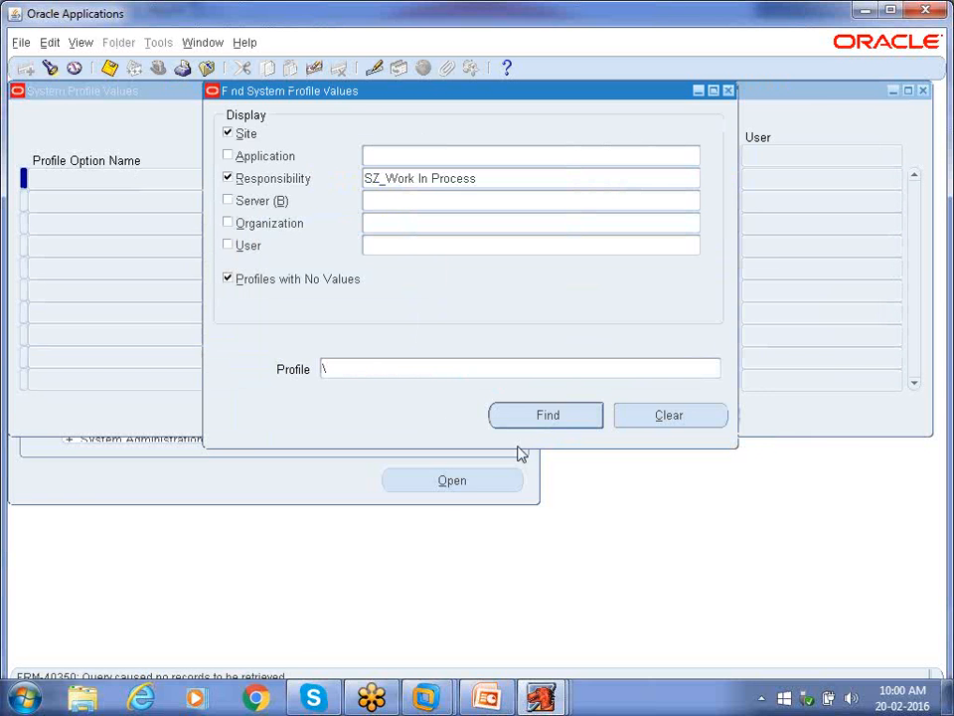
pyautogui.doubleClick(372, 368)
pyautogui.write('hr%')
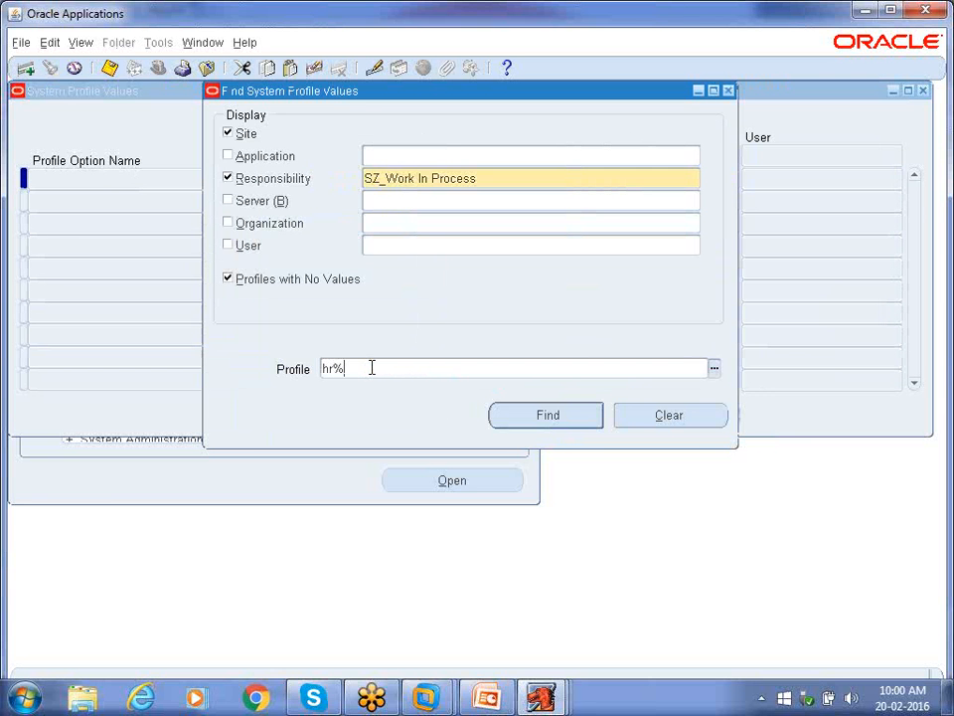
pyautogui.write('Cross%Busi%')
pyautogui.press('Return')
pyautogui.click(622, 182)
pyautogui.write('n')
pyautogui.press('Tab')
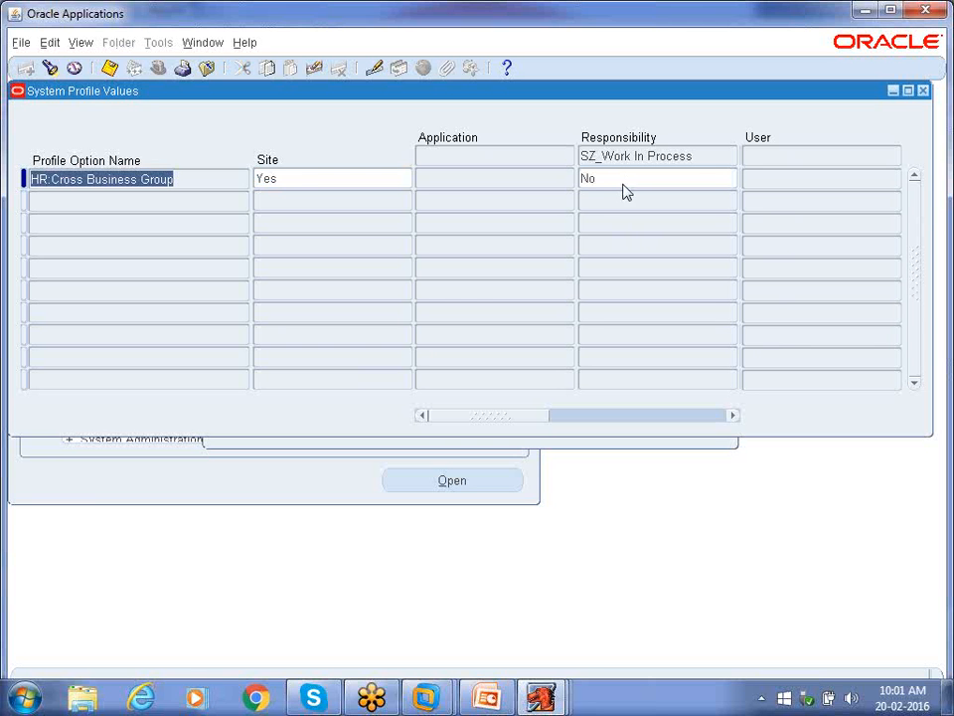
# Save the HR:Cross Business Group profile value, close the System Profile Values form, and collapse the function list
pyautogui.click(110, 67)
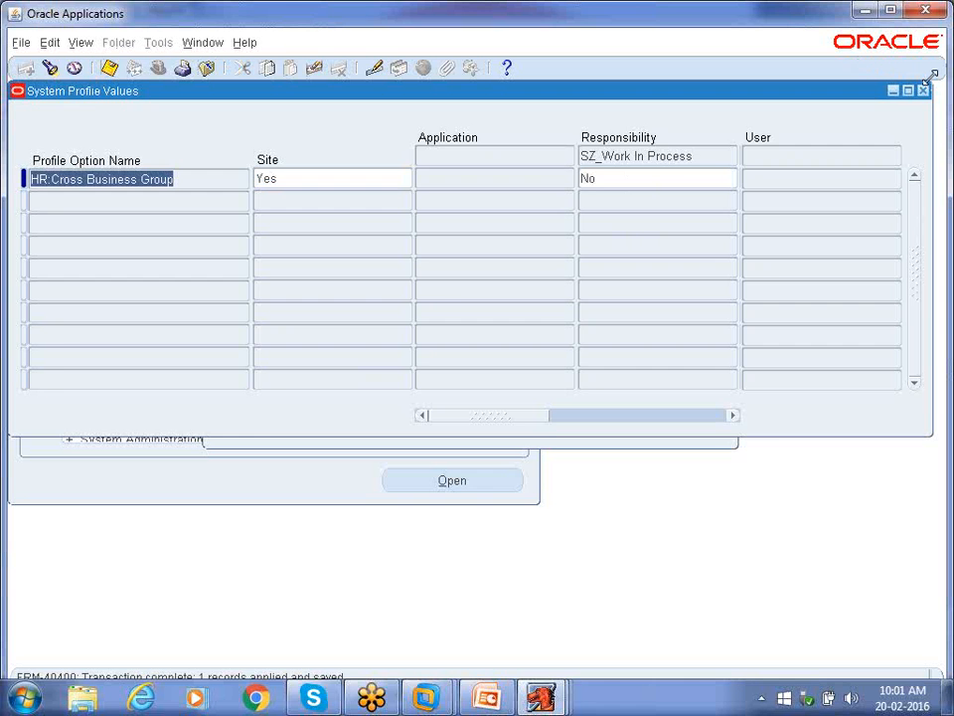
pyautogui.click(923, 90)
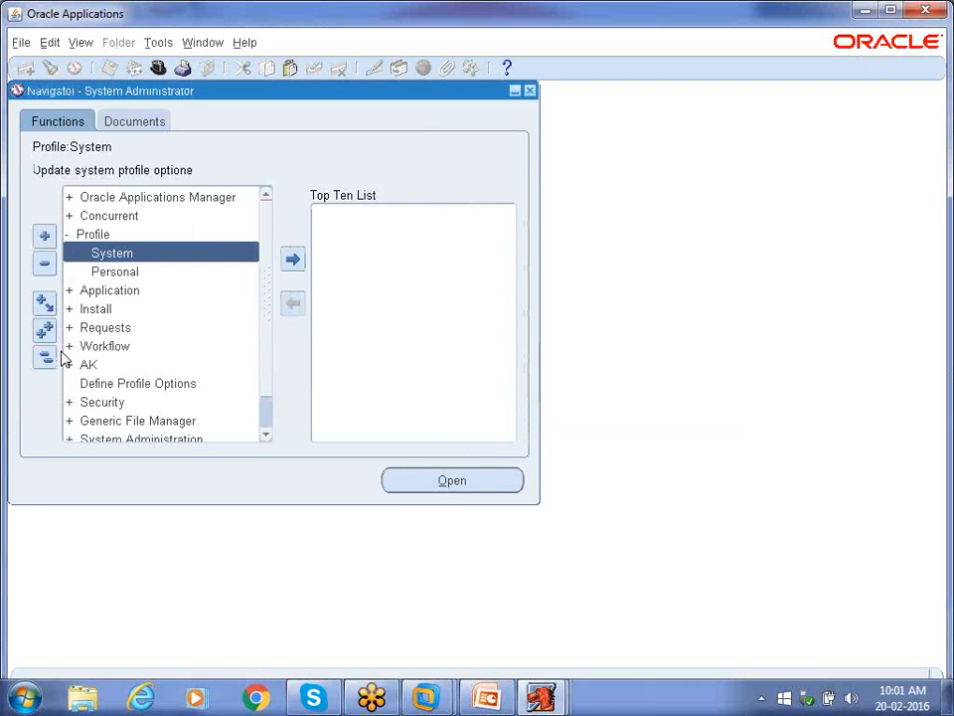
pyautogui.click(45, 358)
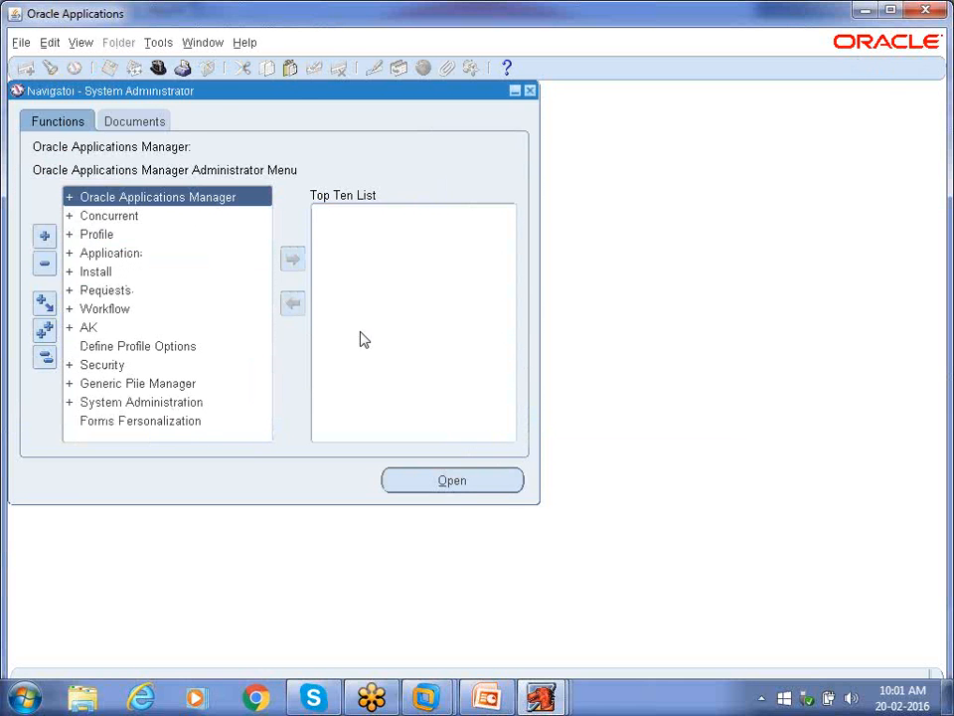
# Switch to the SZ_Work In Process responsibility
pyautogui.click(157, 68)
pyautogui.press('Down')
pyautogui.press('Down')
pyautogui.press('Down')
pyautogui.press('Down')
pyautogui.press('Down')
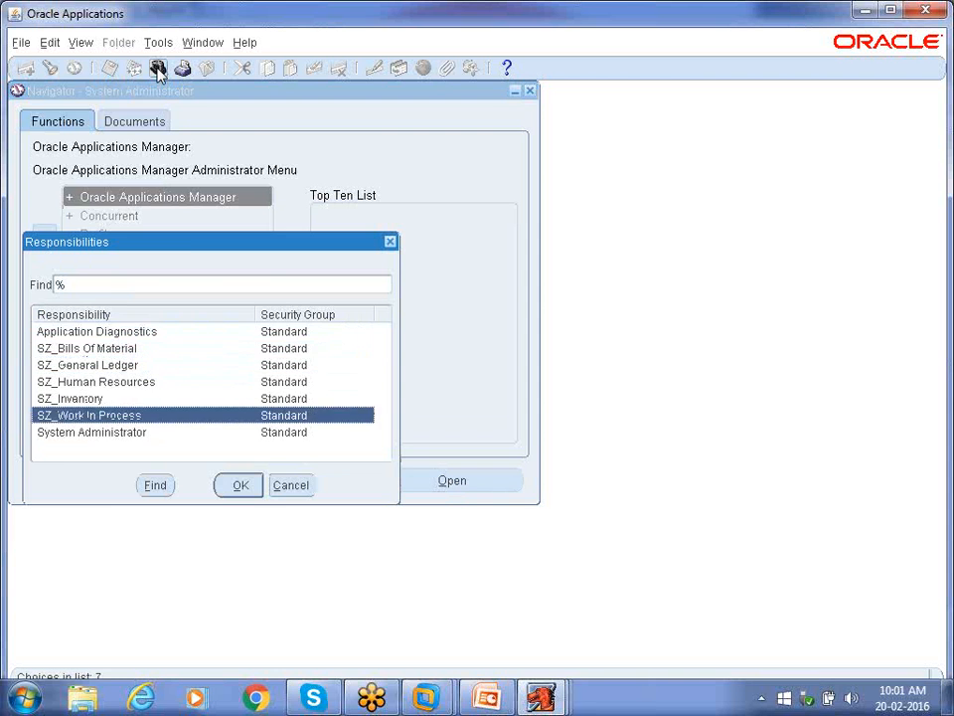
pyautogui.press('Return')
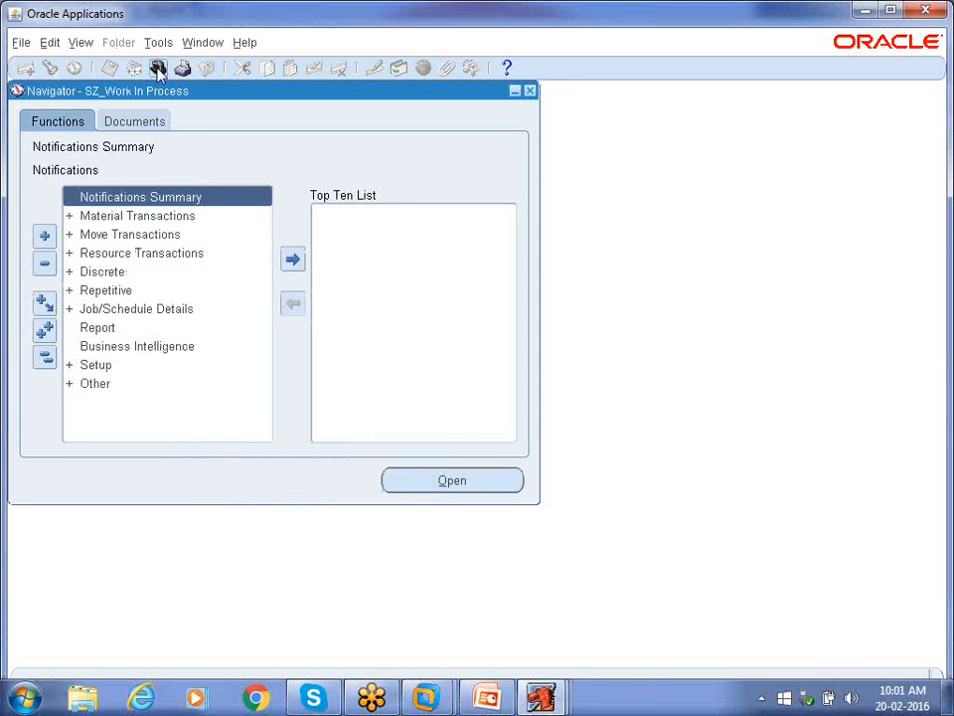
# Open the Work in Process Parameters setup for the SZH organization, SZ_Hydeabad Inventory
pyautogui.doubleClick(112, 365)
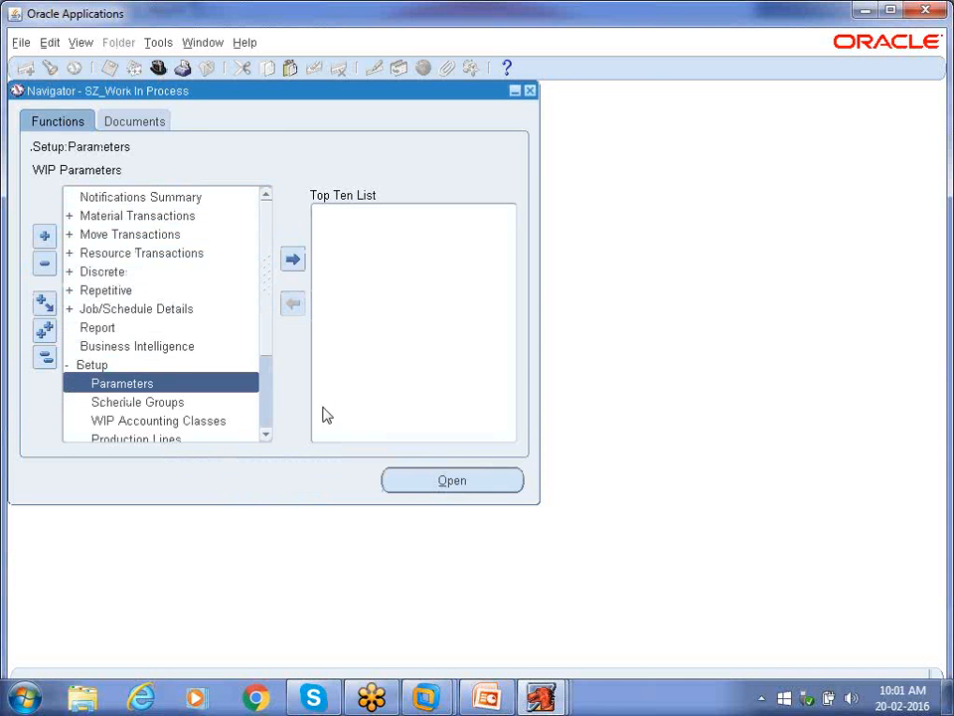
pyautogui.click(267, 435)
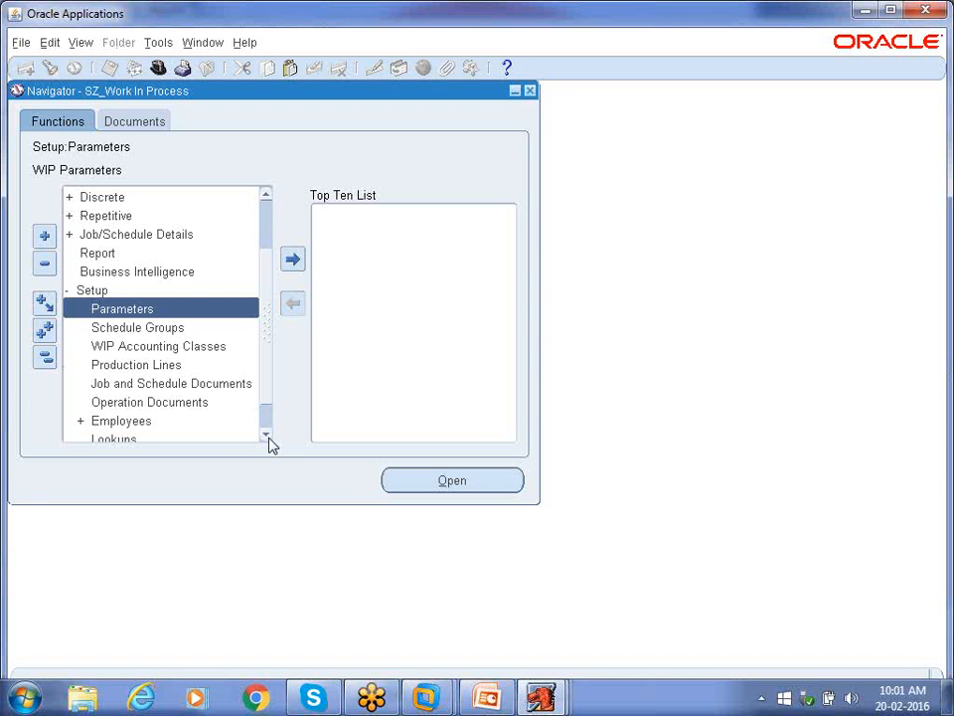
pyautogui.doubleClick(144, 308)
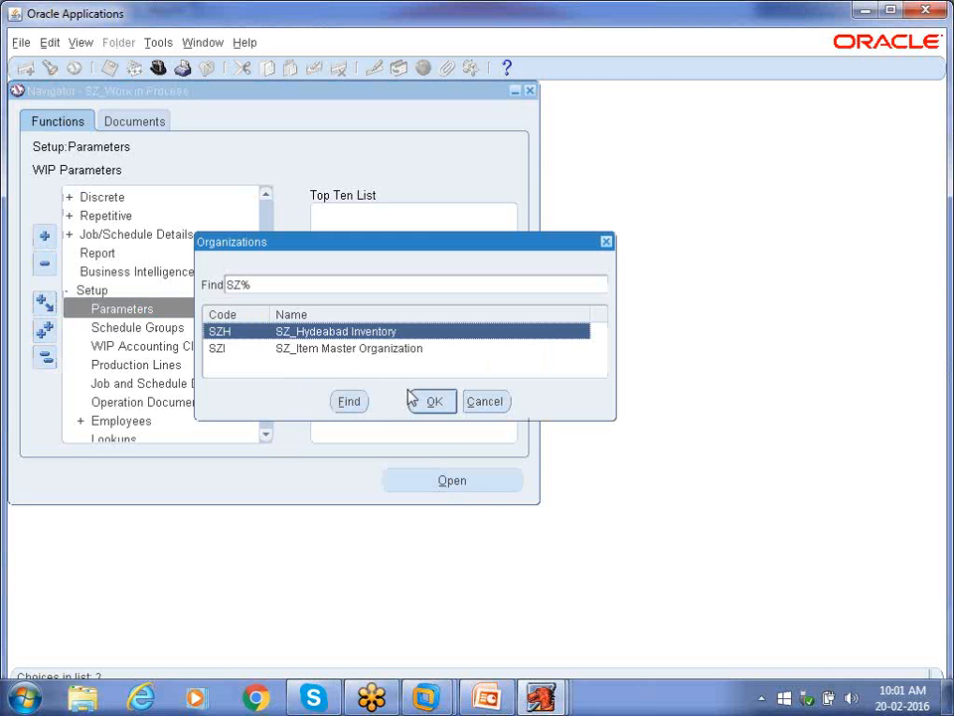
pyautogui.click(315, 354)
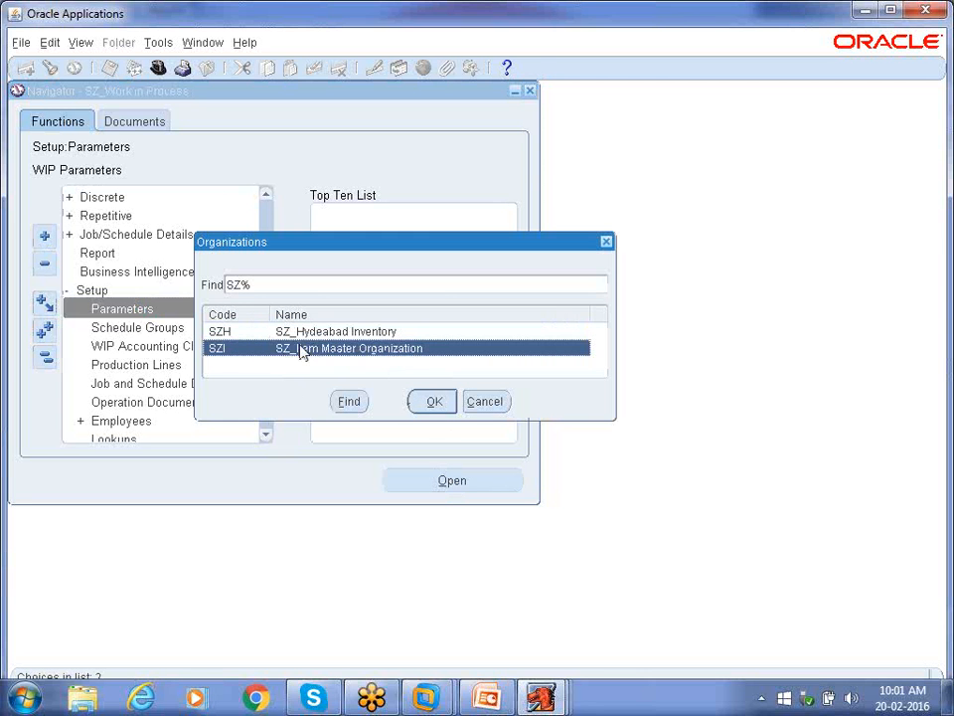
pyautogui.click(301, 331)
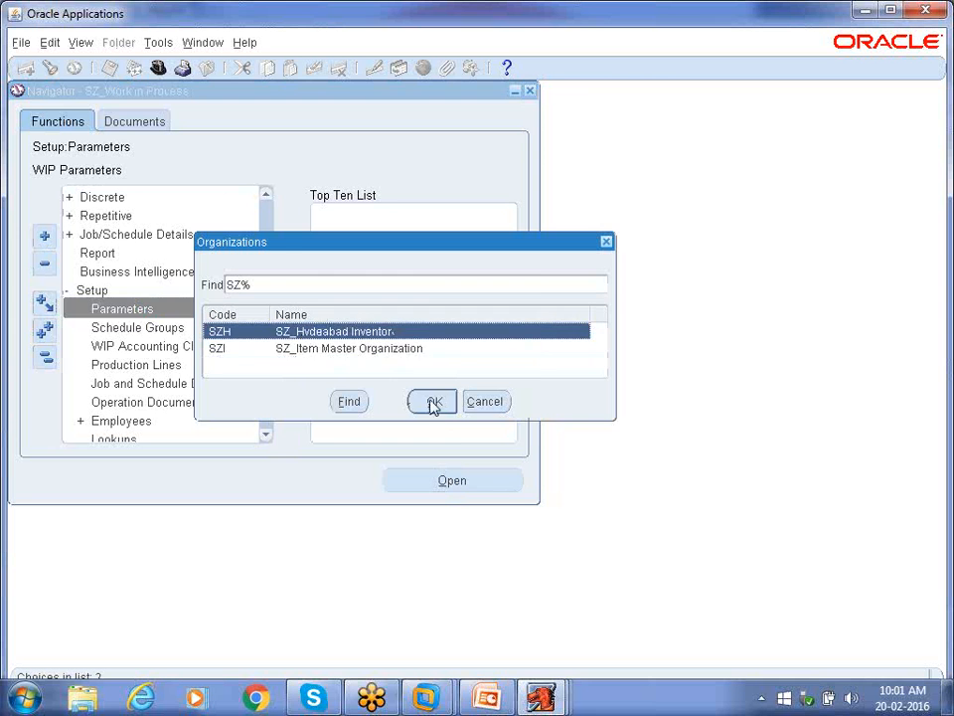
pyautogui.click(431, 406)
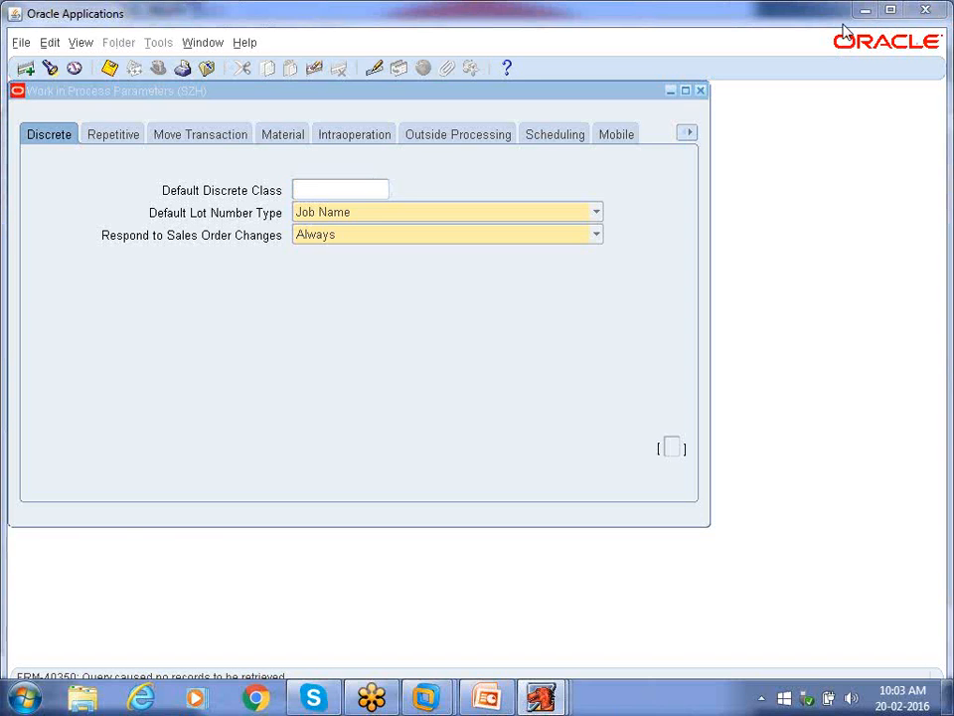
# Examine the choices for Default Lot Number Type and Respond to Sales Order Changes, and the Repetitive parameters
pyautogui.click(782, 465)
pyautogui.click(386, 270)
pyautogui.click(364, 217)
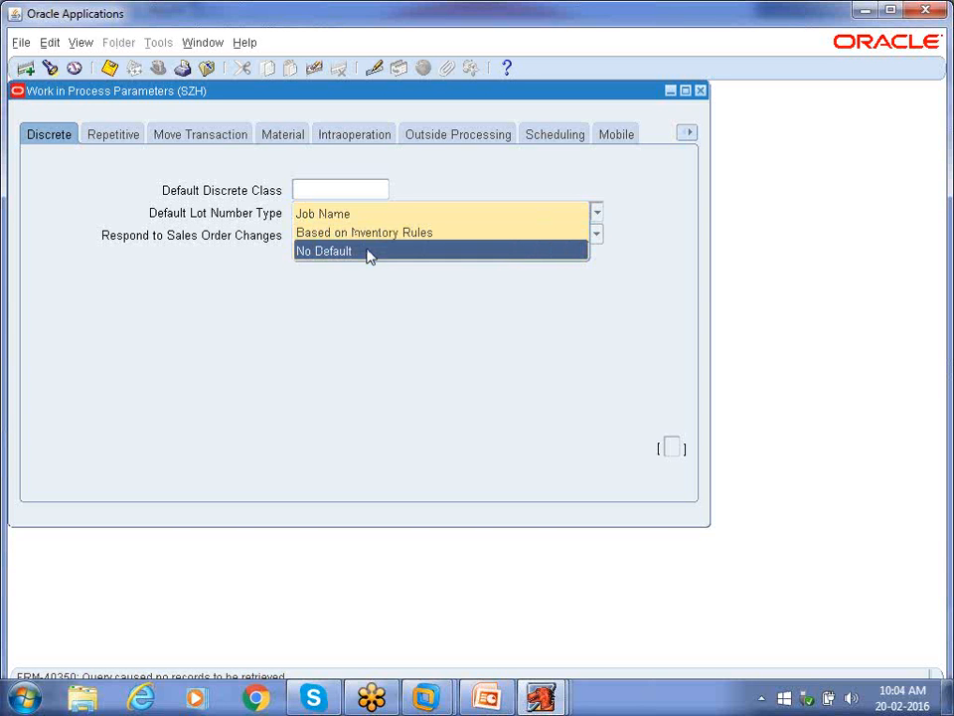
pyautogui.click(380, 342)
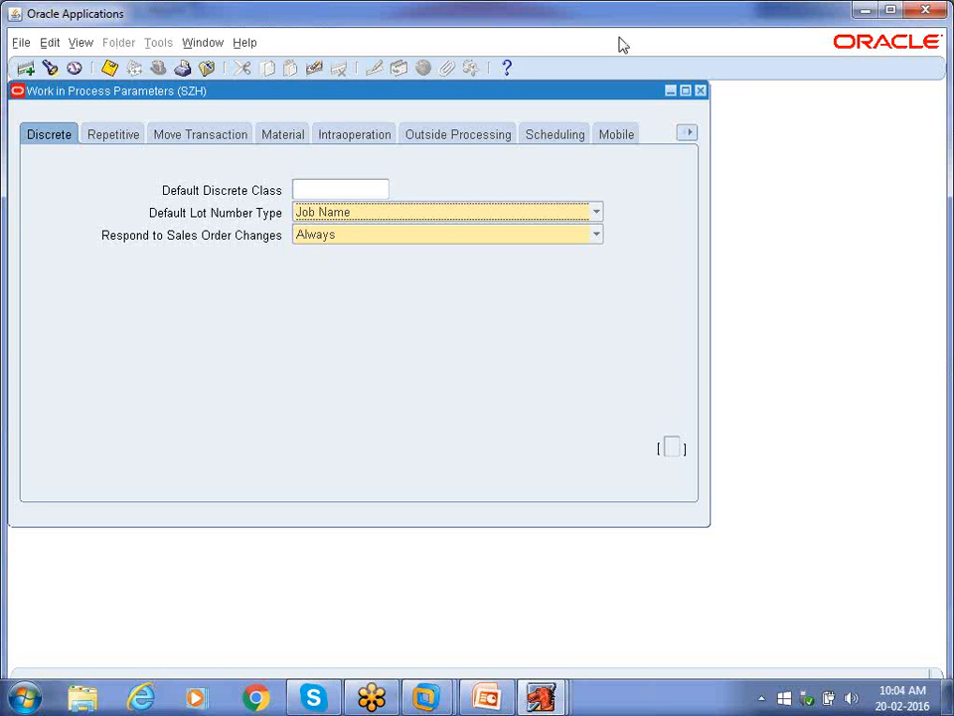
pyautogui.hotkey('alt', 'Tab')
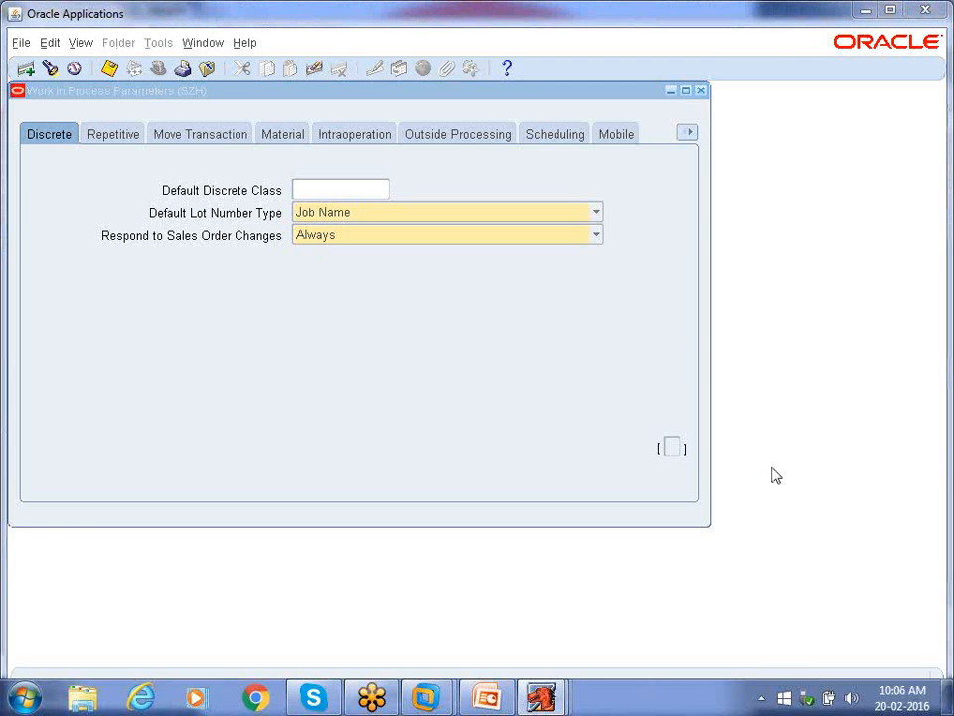
pyautogui.click(415, 324)
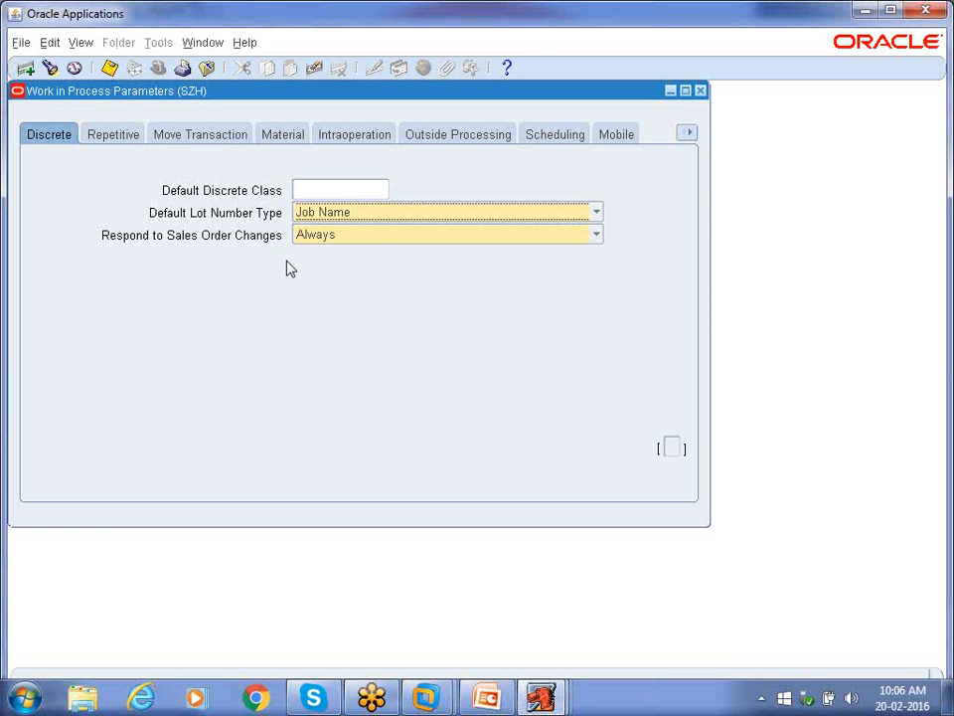
pyautogui.click(369, 239)
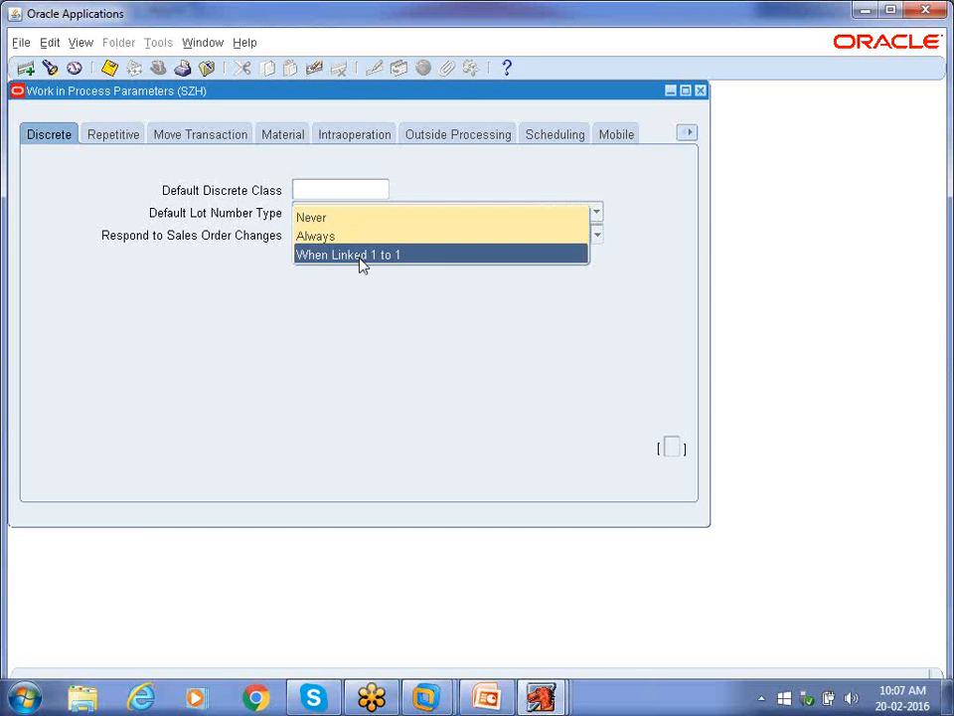
pyautogui.click(356, 366)
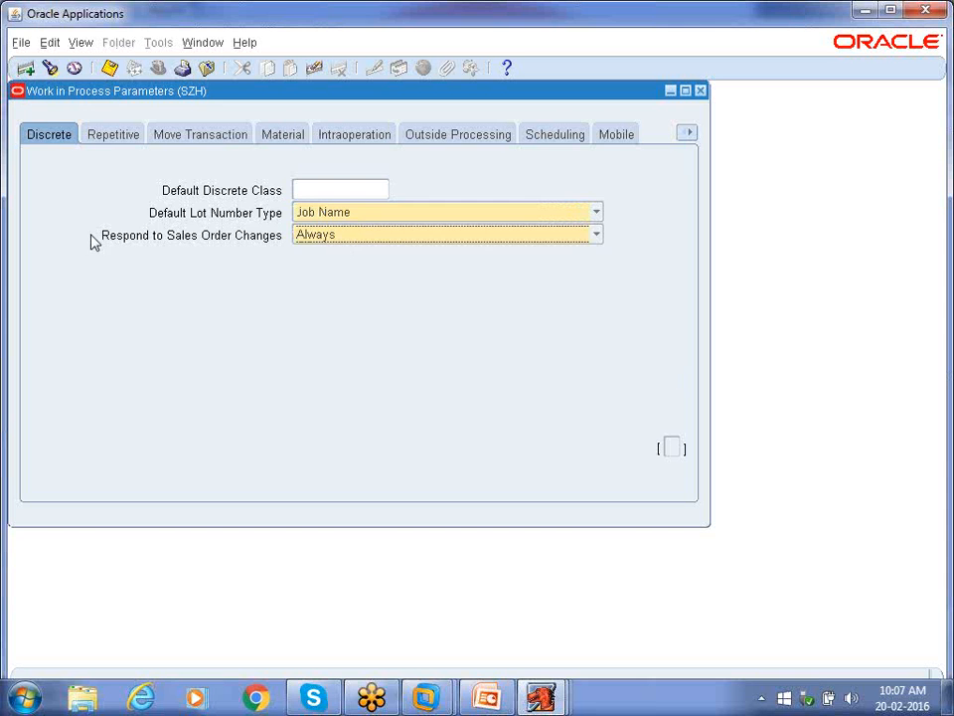
pyautogui.click(107, 135)
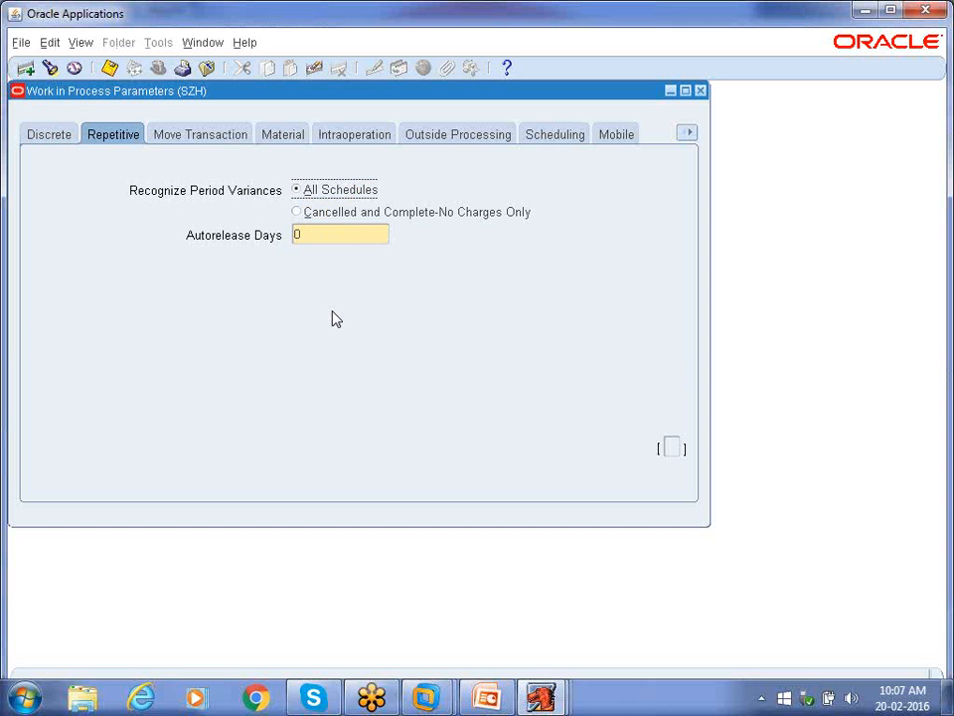
# Enable Require Scrap Account and Allow Creation of New Operations in the Move Transaction parameters
pyautogui.click(217, 132)
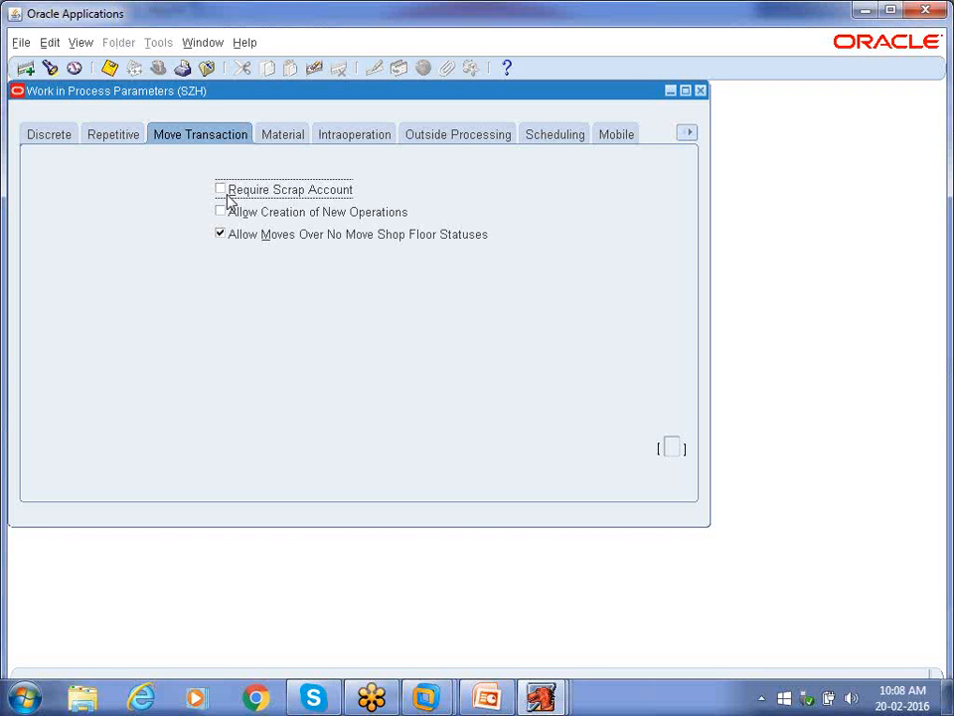
pyautogui.click(227, 198)
pyautogui.click(221, 212)
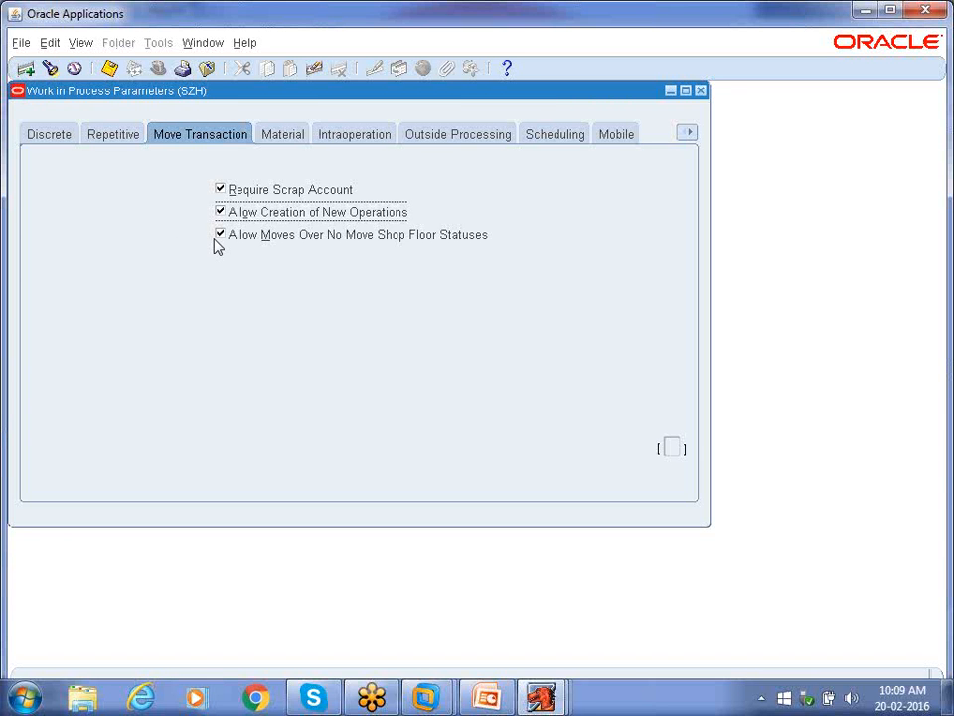
# Set the backflush Supply Subinventory to SZH_RM SI1 in the Material parameters
pyautogui.click(283, 134)
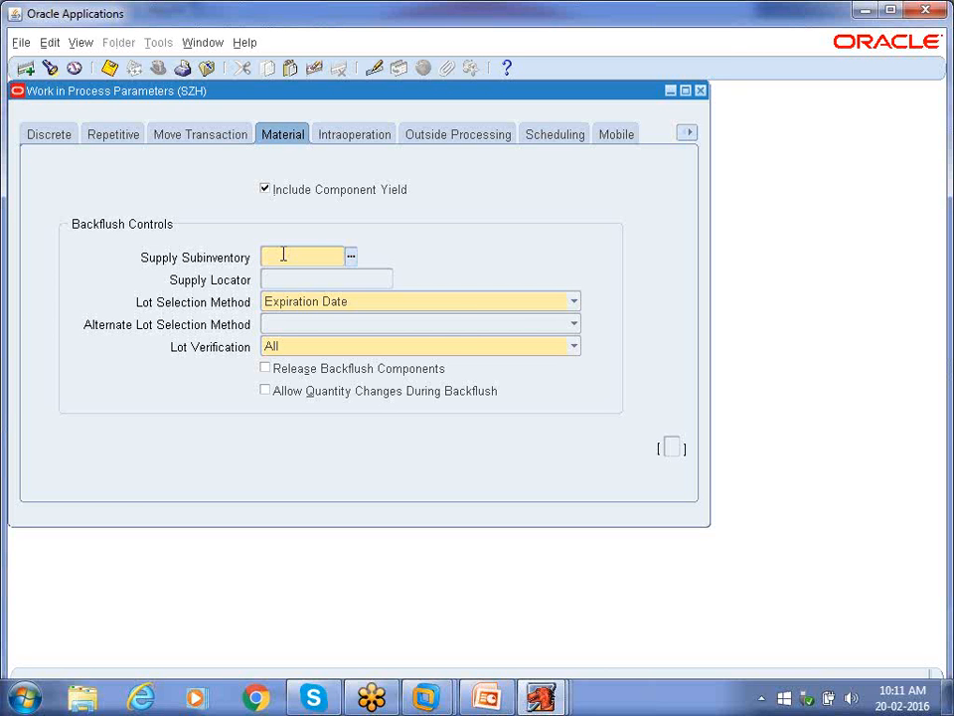
pyautogui.hotkey('ctrl', 'l')
pyautogui.click(351, 257)
pyautogui.click(326, 385)
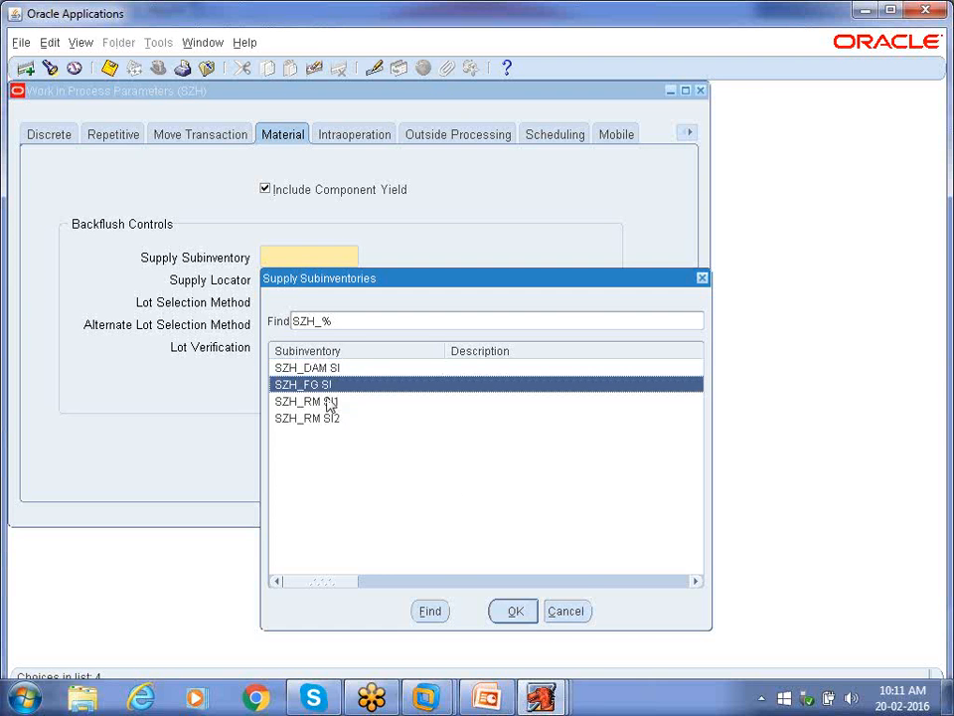
pyautogui.click(330, 402)
pyautogui.click(507, 607)
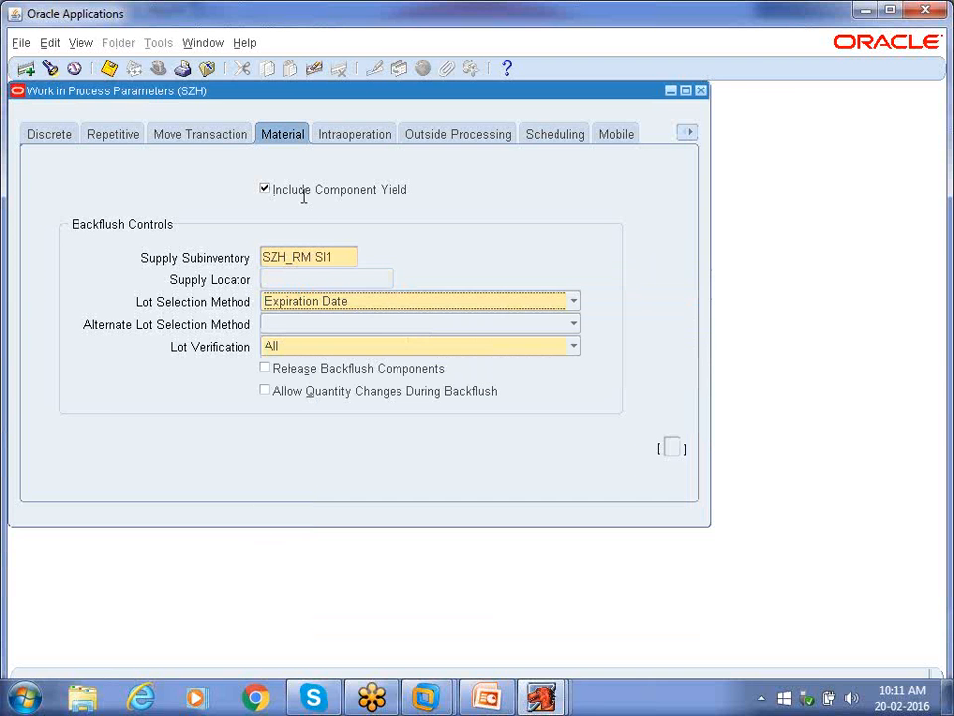
pyautogui.click(336, 256)
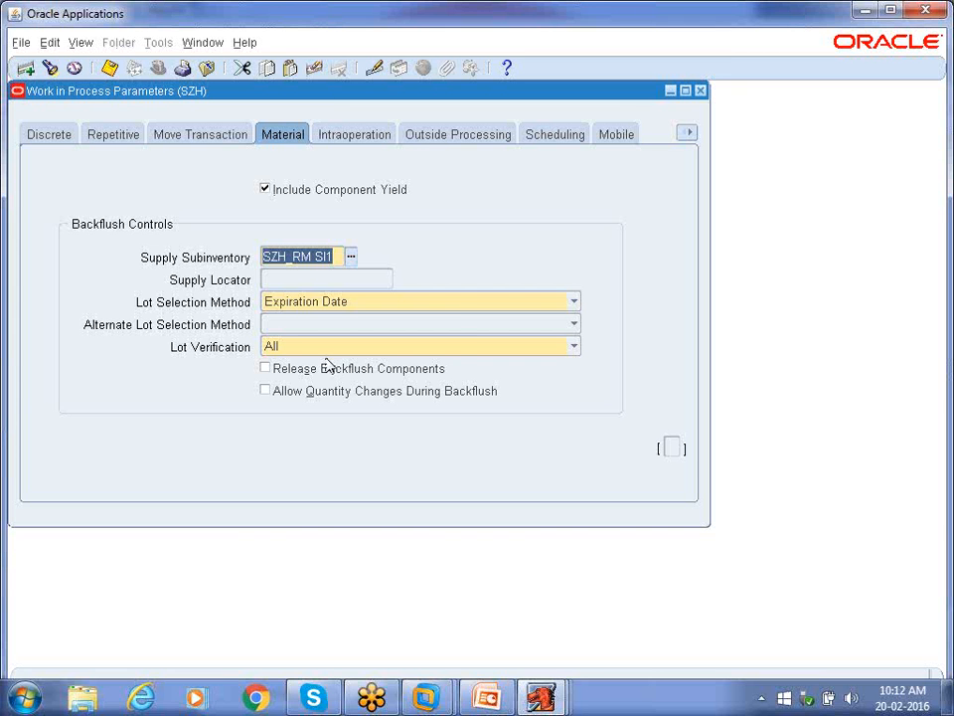
# Choose Expiration Date as Lot Selection Method, enable Release Backflush Components and Allow Quantity Changes During Backflush, and show the Intraoperation parameters
pyautogui.click(305, 304)
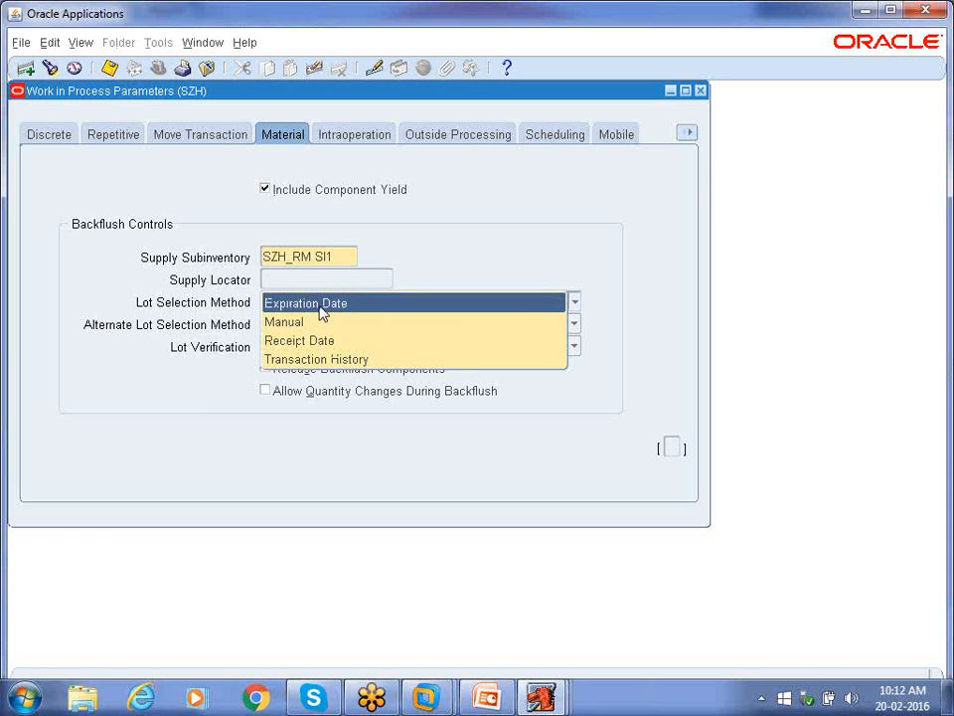
pyautogui.click(318, 306)
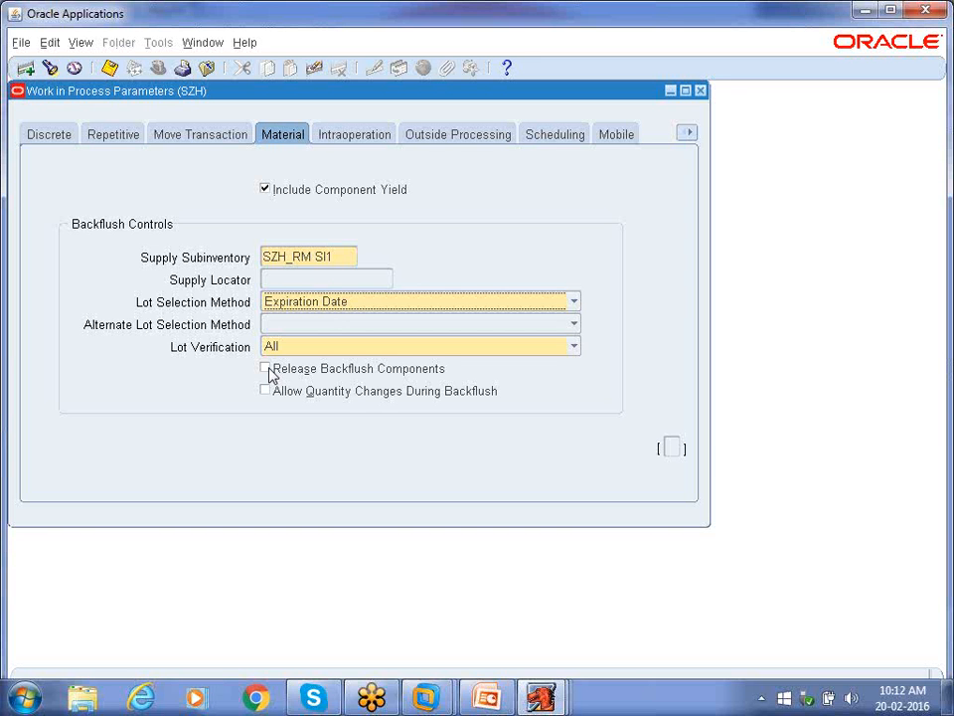
pyautogui.click(266, 370)
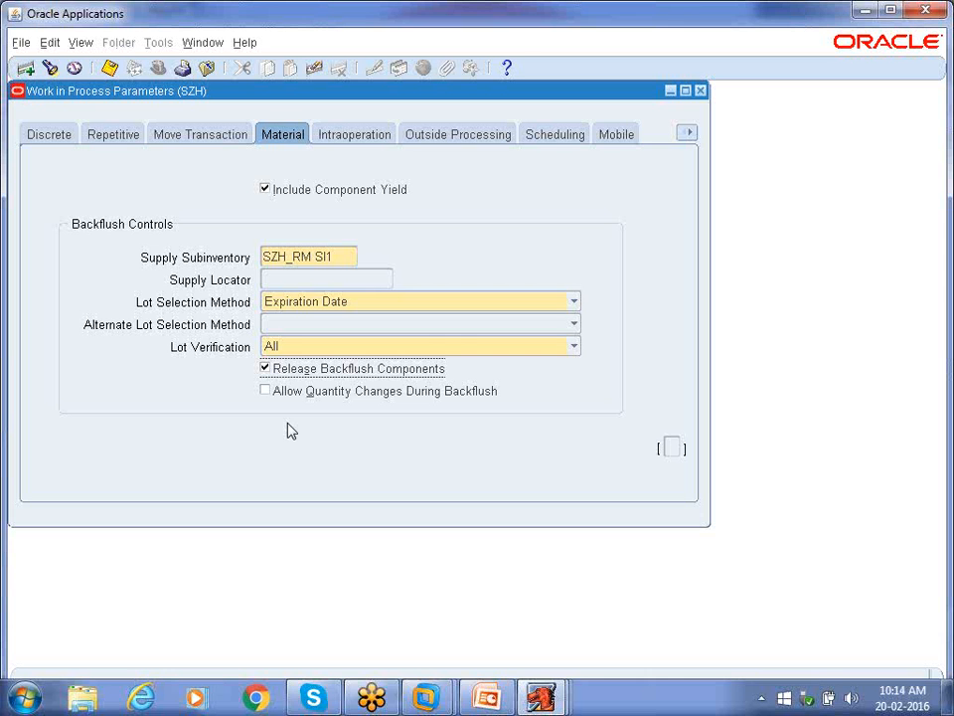
pyautogui.click(266, 391)
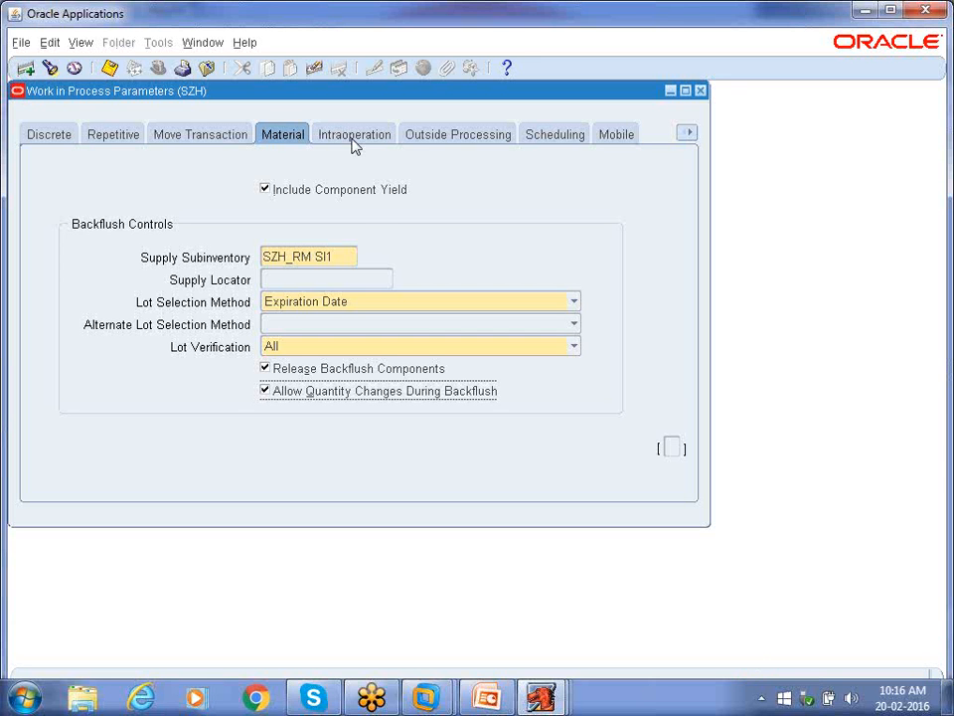
pyautogui.click(351, 133)
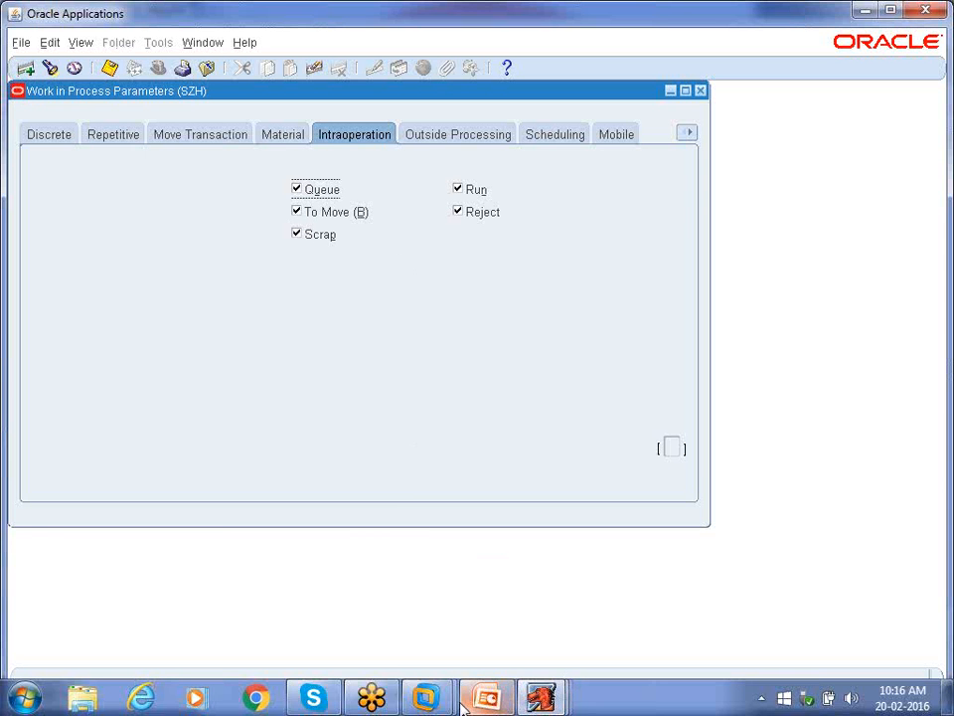
# Switch to a blank Excel workbook and enter the row labels SZA in E8 and SZT in E9
pyautogui.click(24, 698)
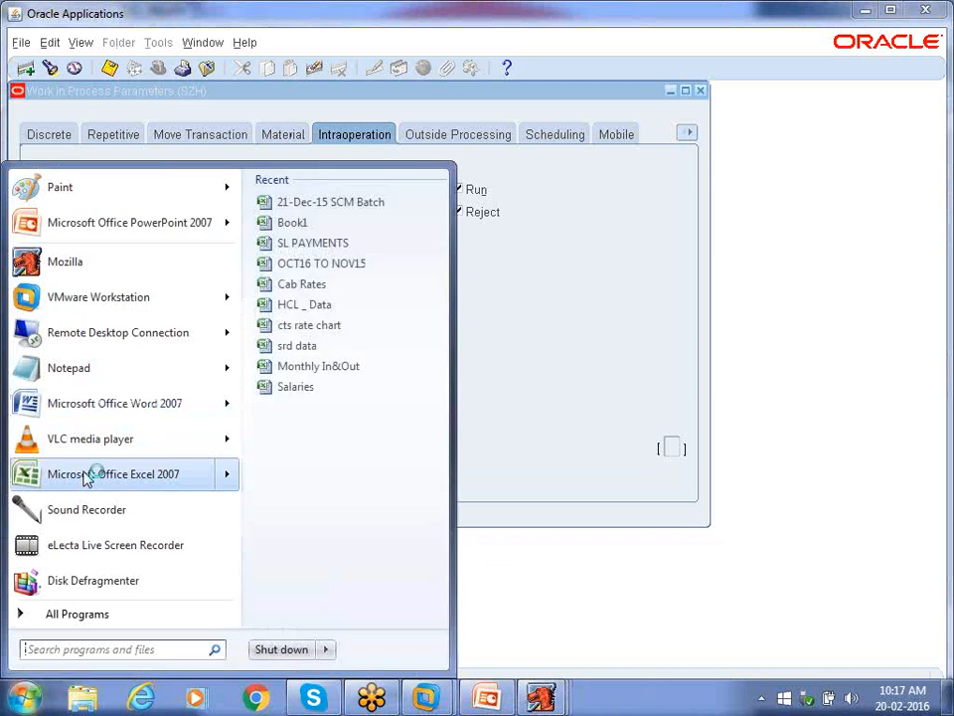
pyautogui.click(88, 476)
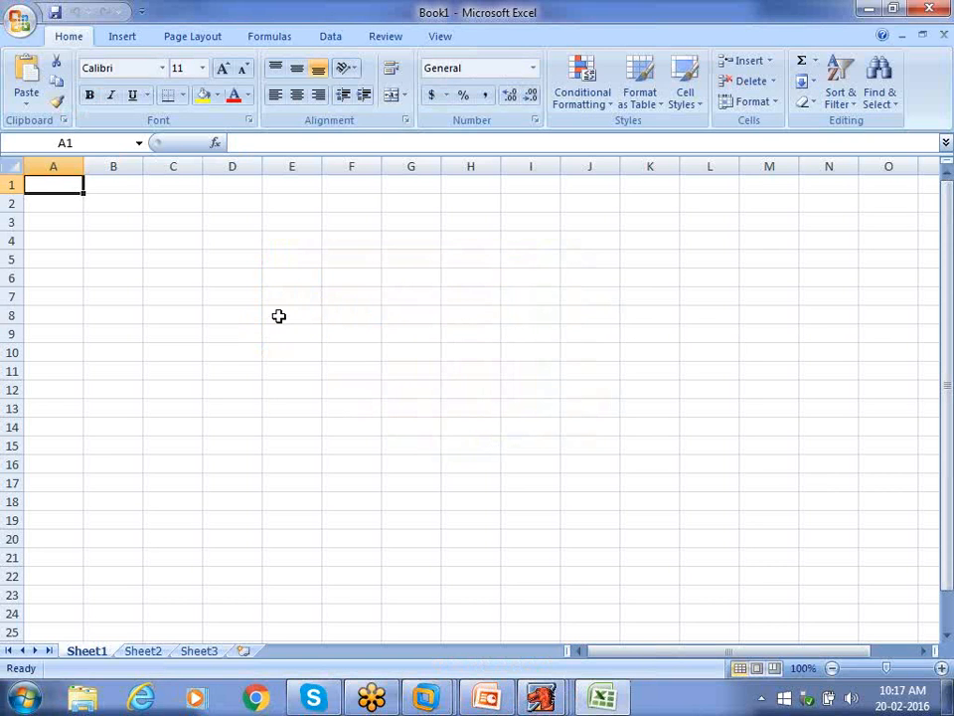
pyautogui.click(278, 316)
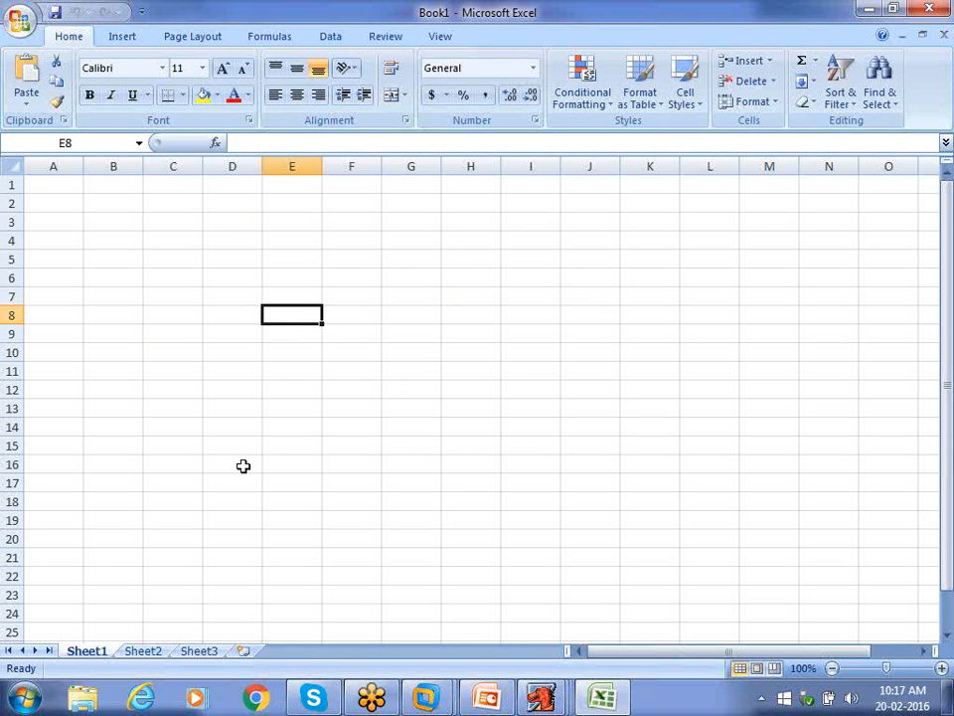
pyautogui.write('SZA')
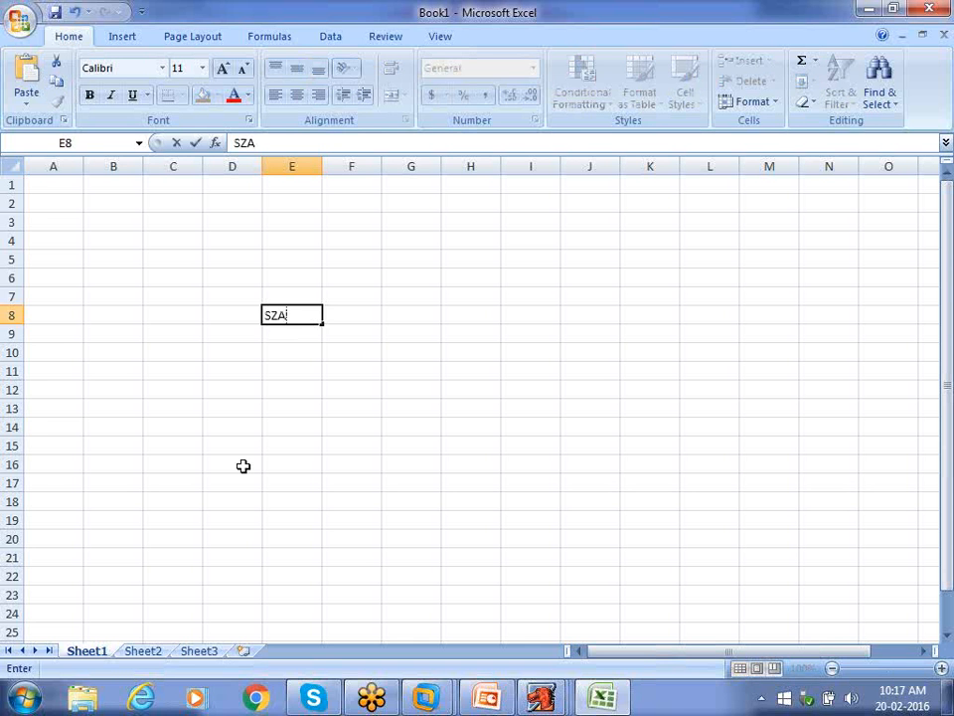
pyautogui.press('Return')
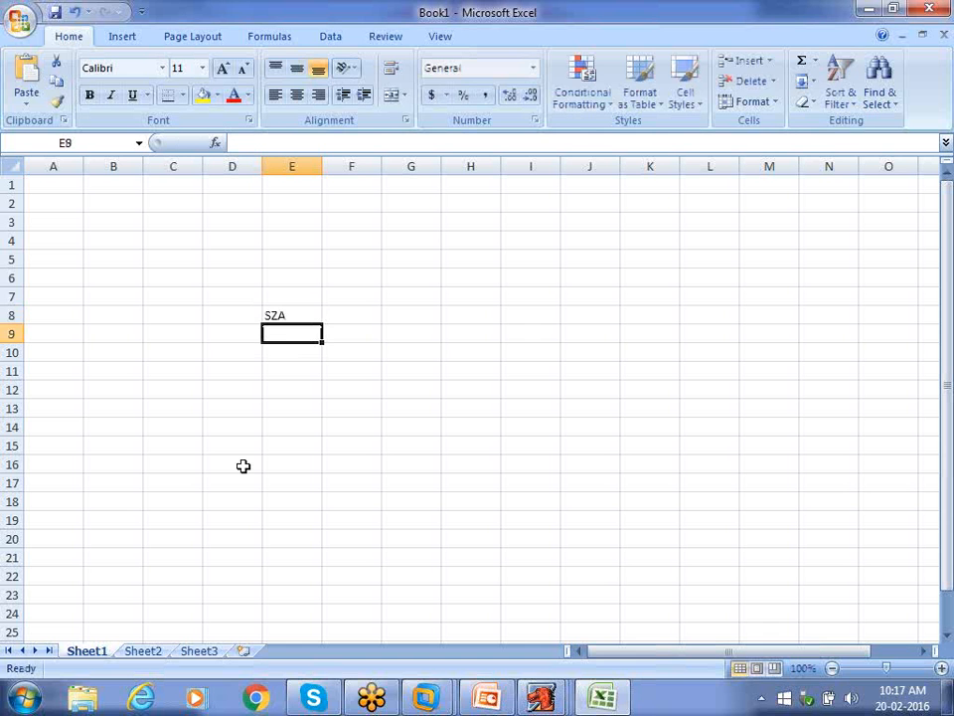
pyautogui.write('SZT')
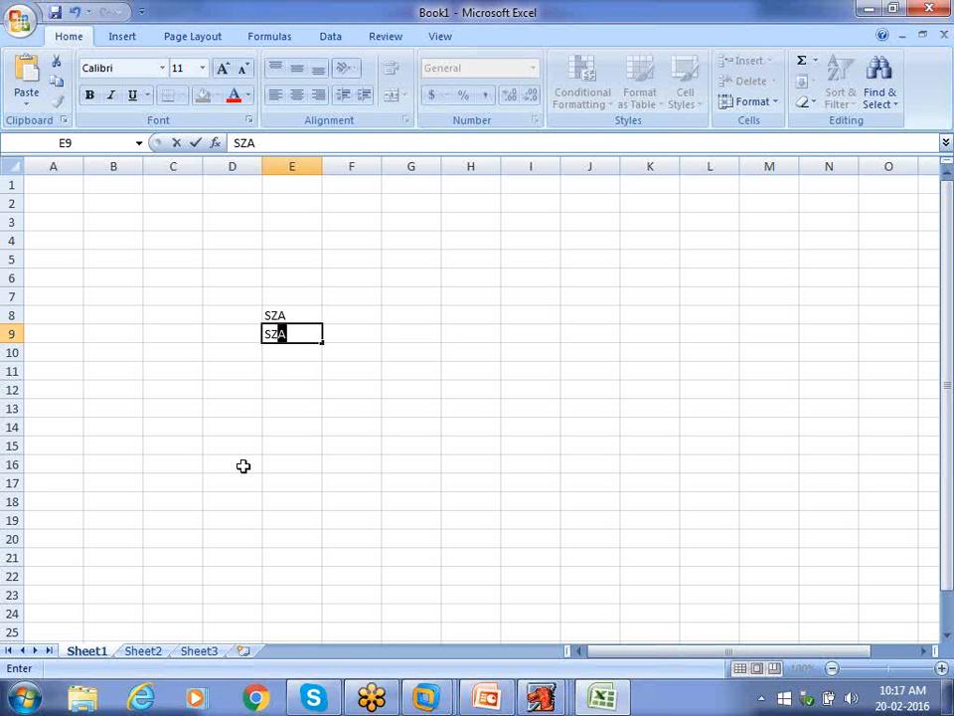
# Enter the intraoperation step headings Quee, Run, To Move, Reject and Scrap across cells F7 to J7
pyautogui.click(359, 294)
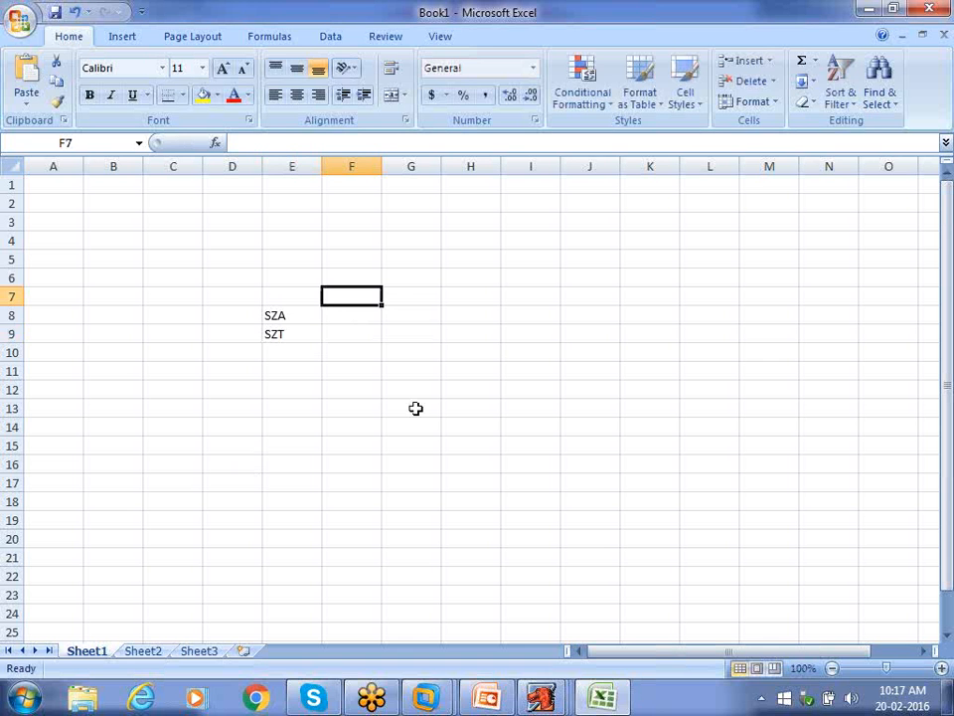
pyautogui.write('Quee')
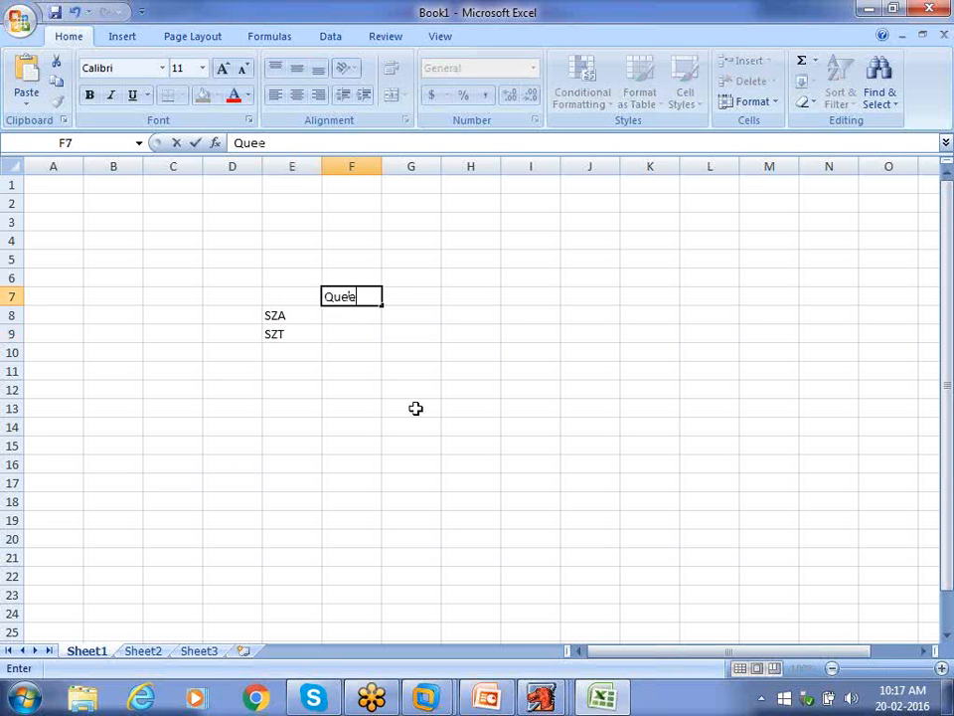
pyautogui.press('Tab')
pyautogui.write('Run')
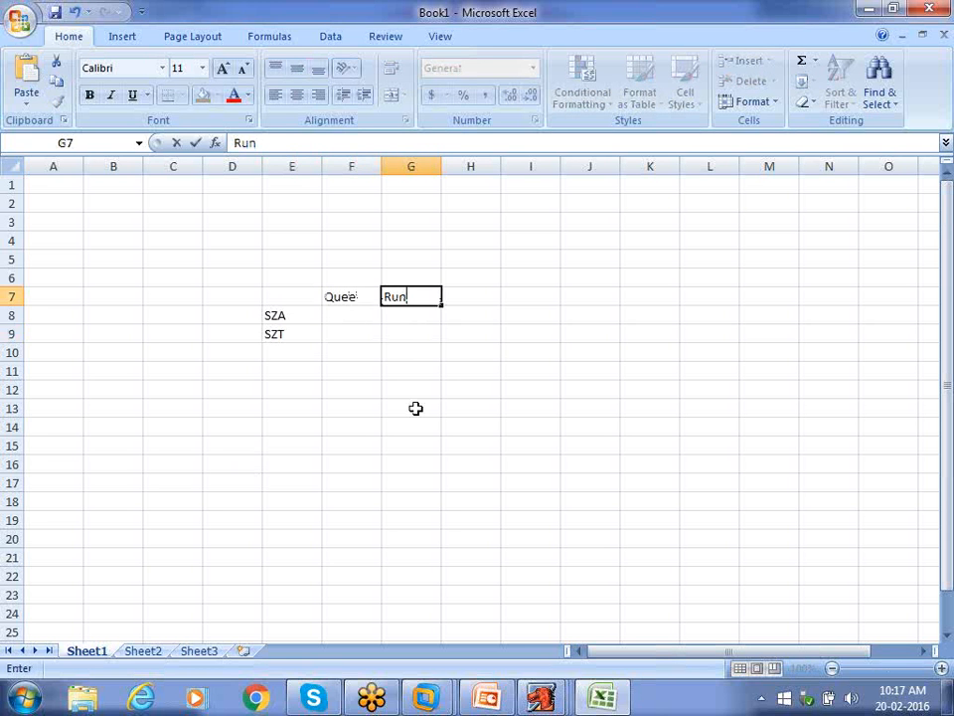
pyautogui.press('Tab')
pyautogui.write('To')
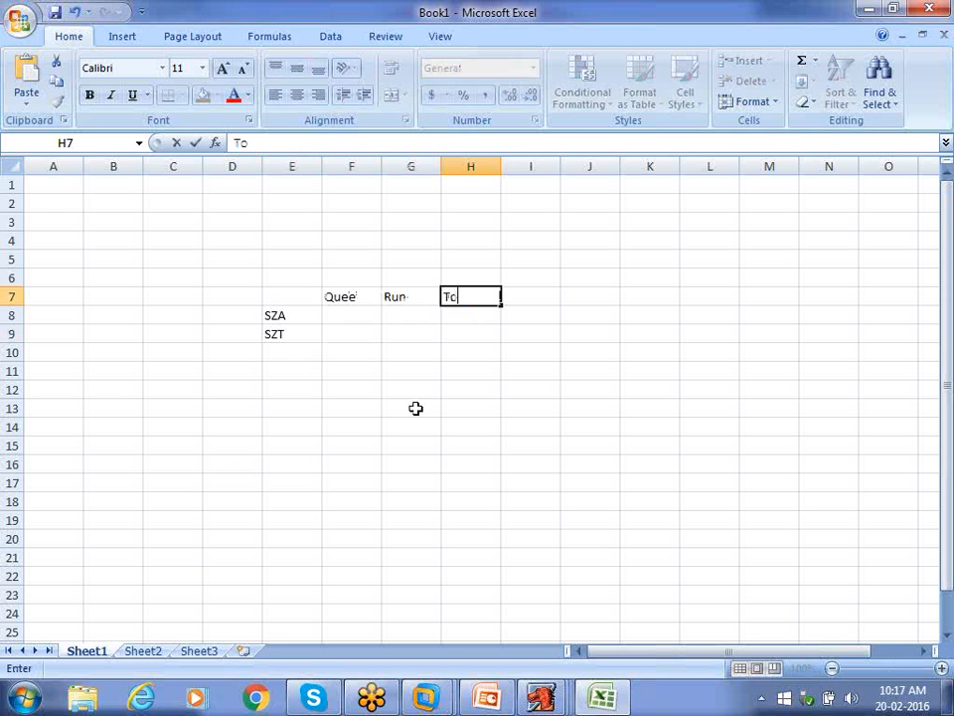
pyautogui.write(' Move')
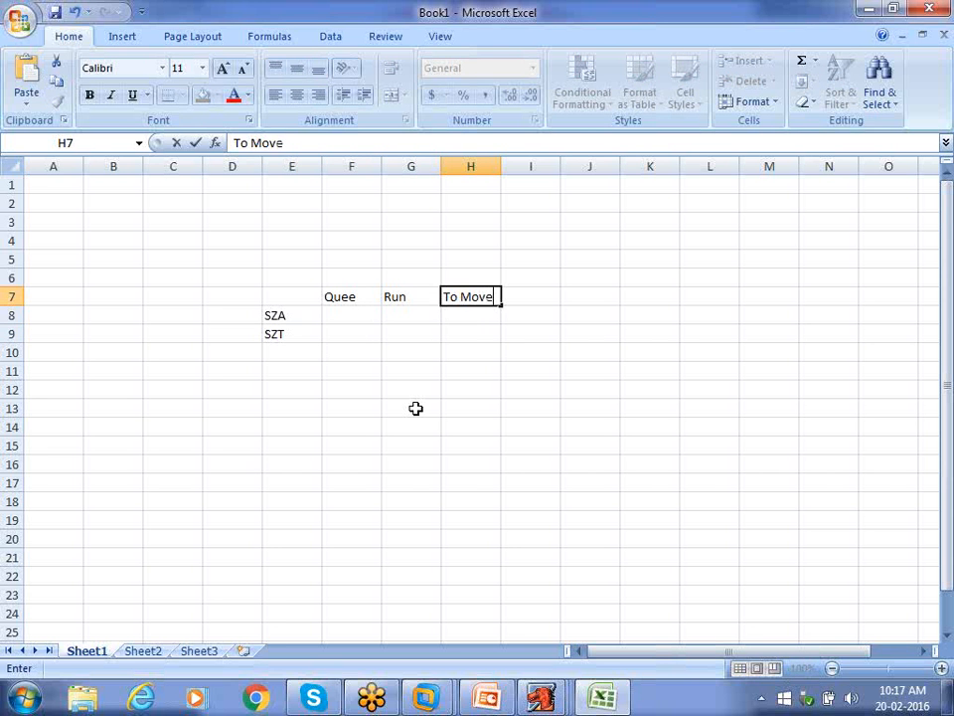
pyautogui.press('Tab')
pyautogui.write('Re')
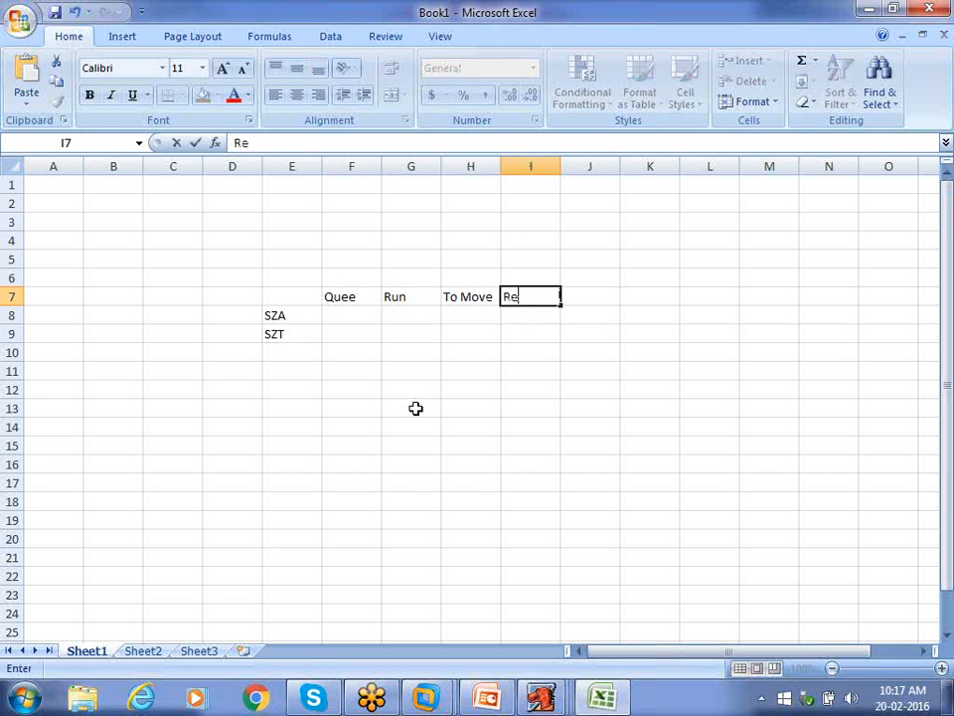
pyautogui.write('ject')
pyautogui.press('Tab')
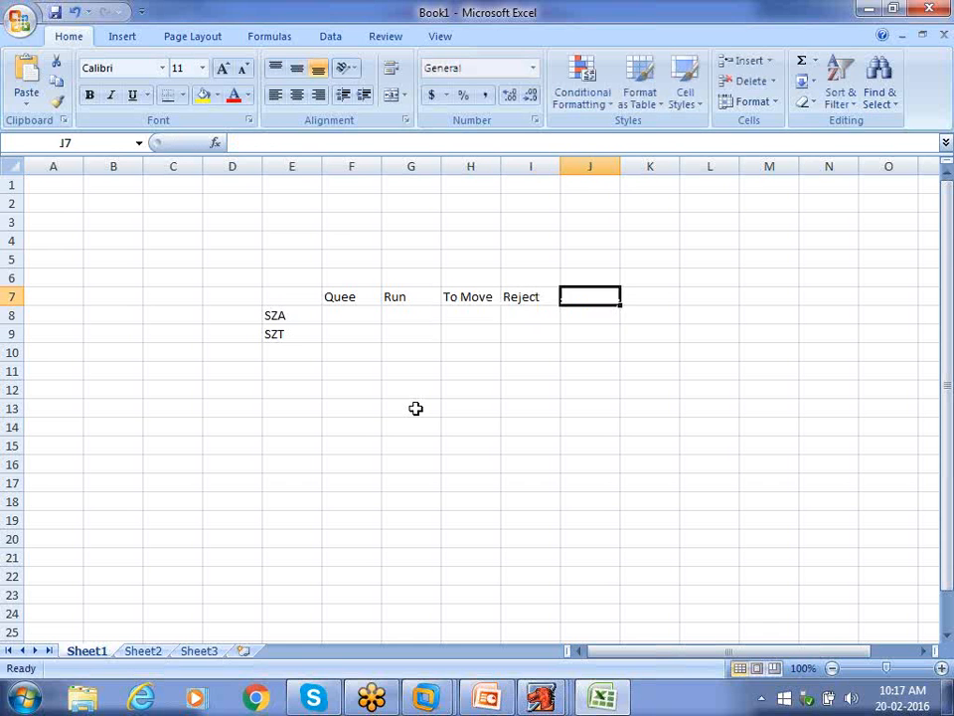
pyautogui.write('Scrap')
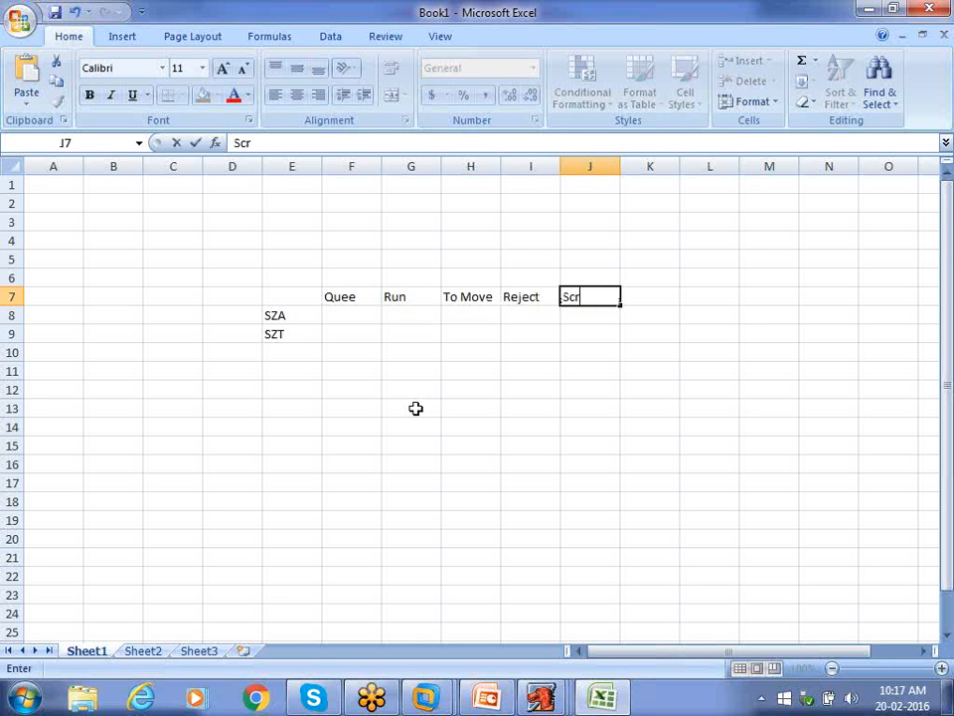
pyautogui.click(457, 393)
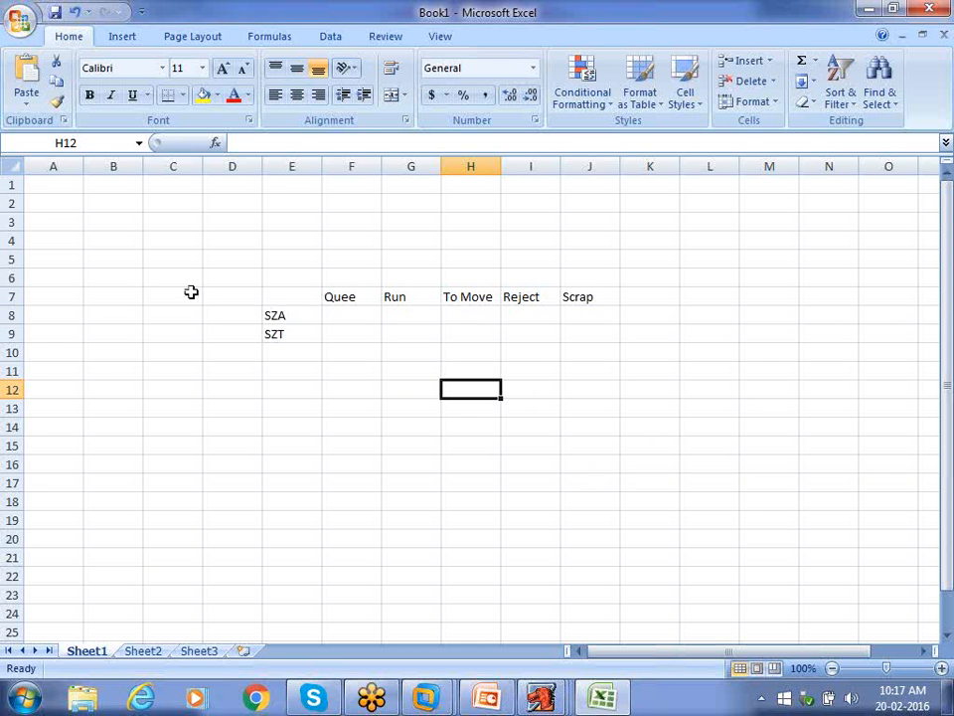
# Enter the job quantity 10 Qty in cell B2
pyautogui.click(108, 204)
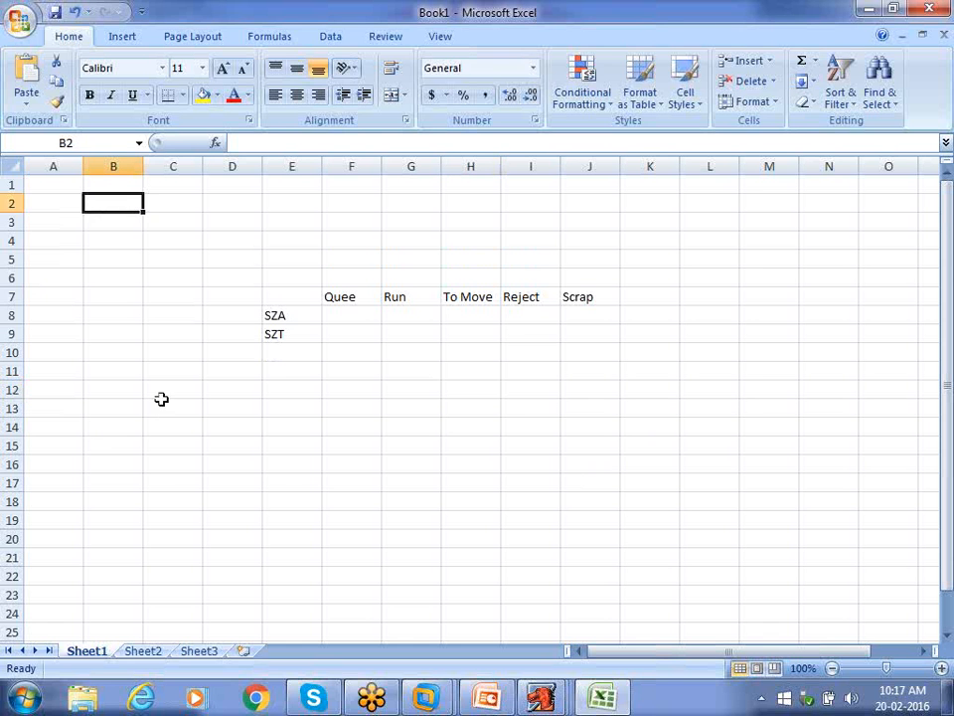
pyautogui.write('10')
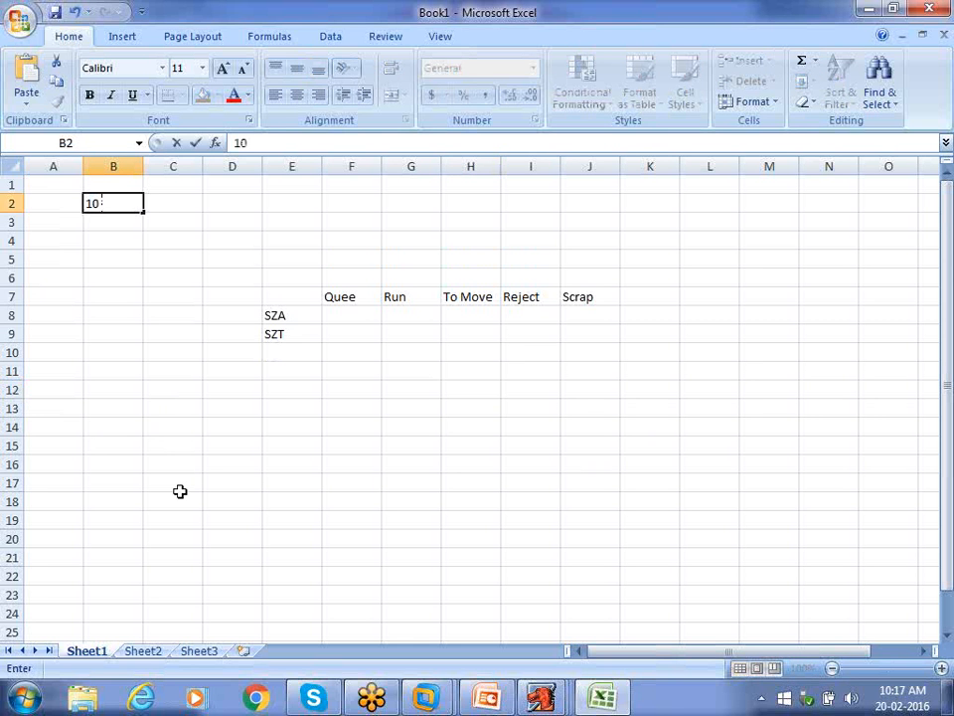
pyautogui.write(' Qty')
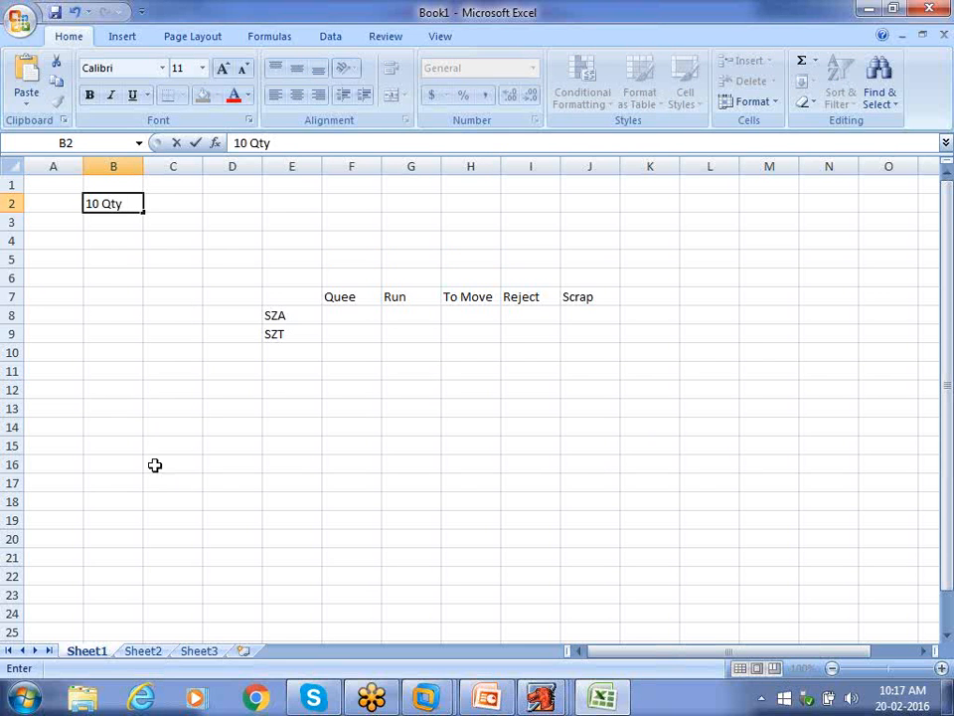
pyautogui.click(162, 209)
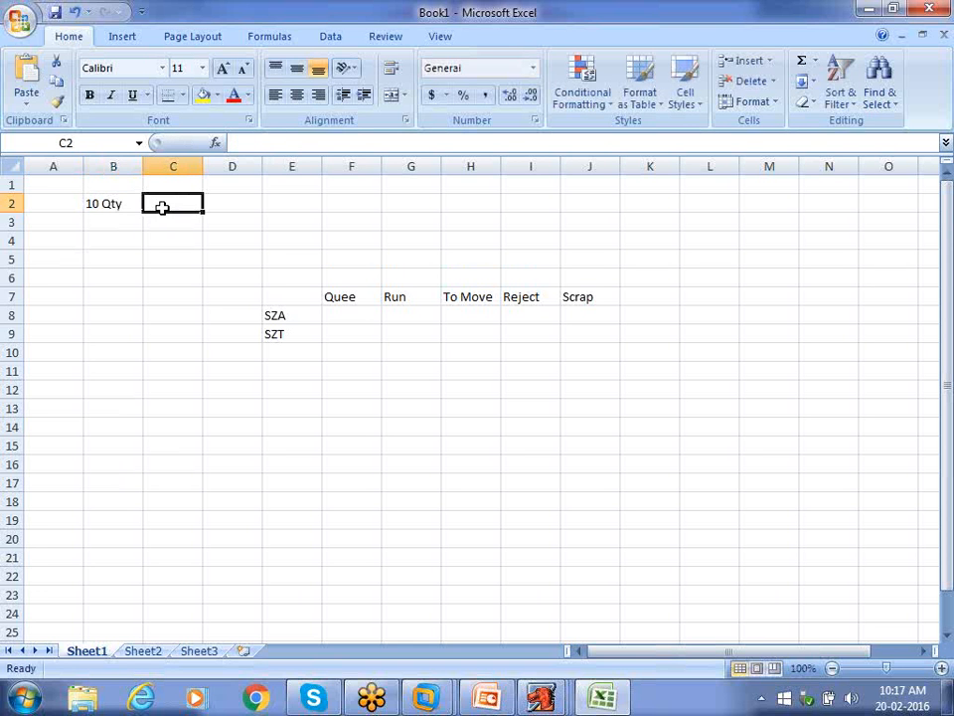
pyautogui.click(89, 203)
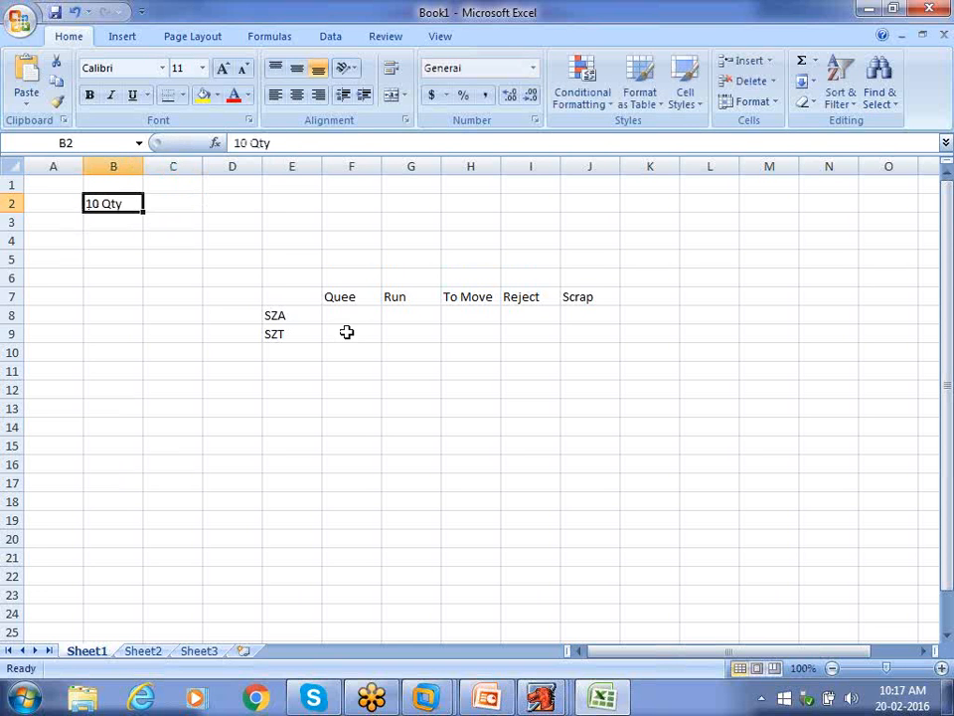
# Enter 10 under Quee for SZA, then shift that quantity to Run in the same row
pyautogui.click(341, 314)
pyautogui.write('10')
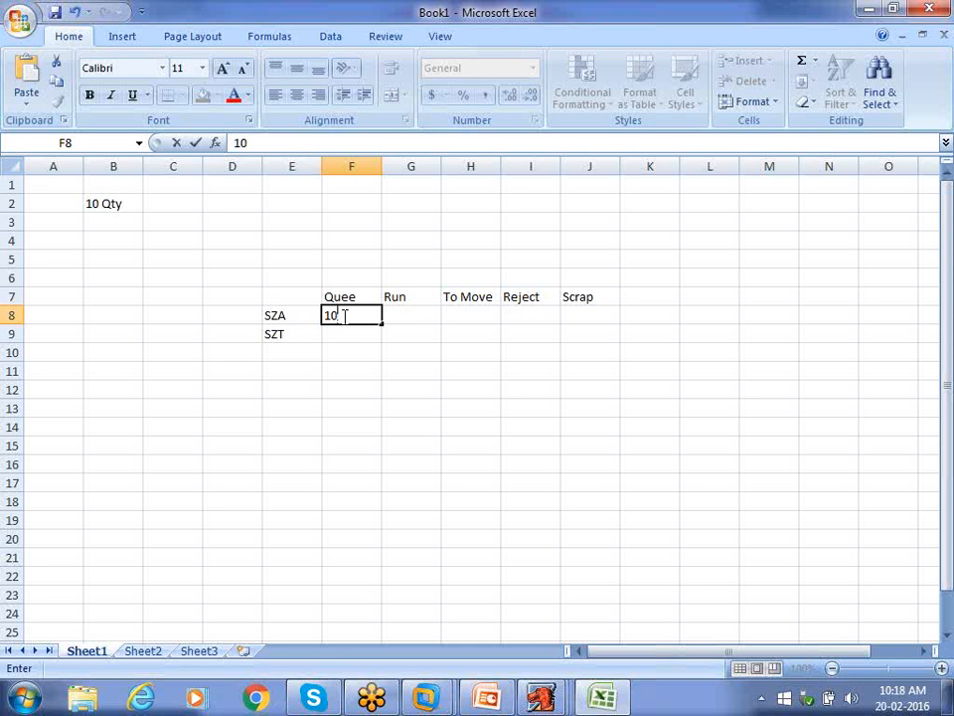
pyautogui.click(404, 316)
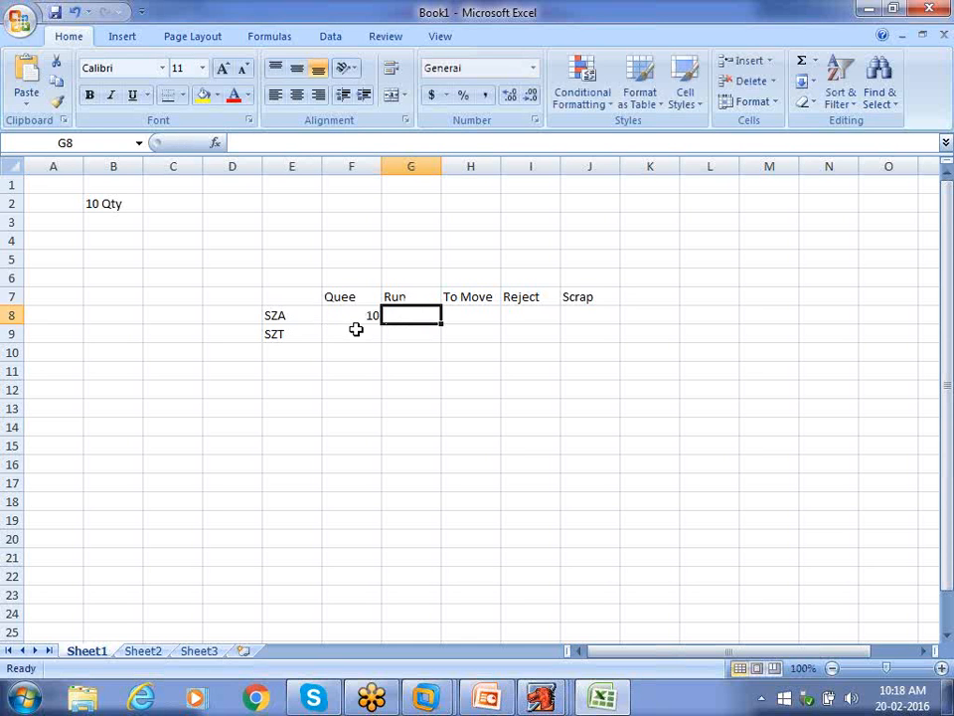
pyautogui.write('10')
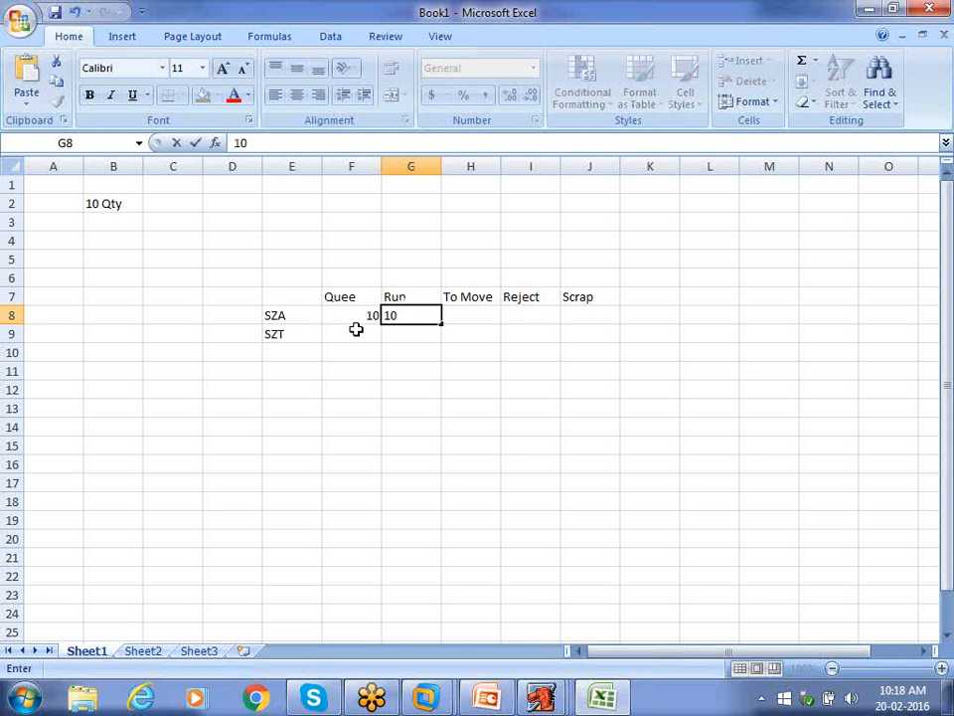
pyautogui.click(371, 316)
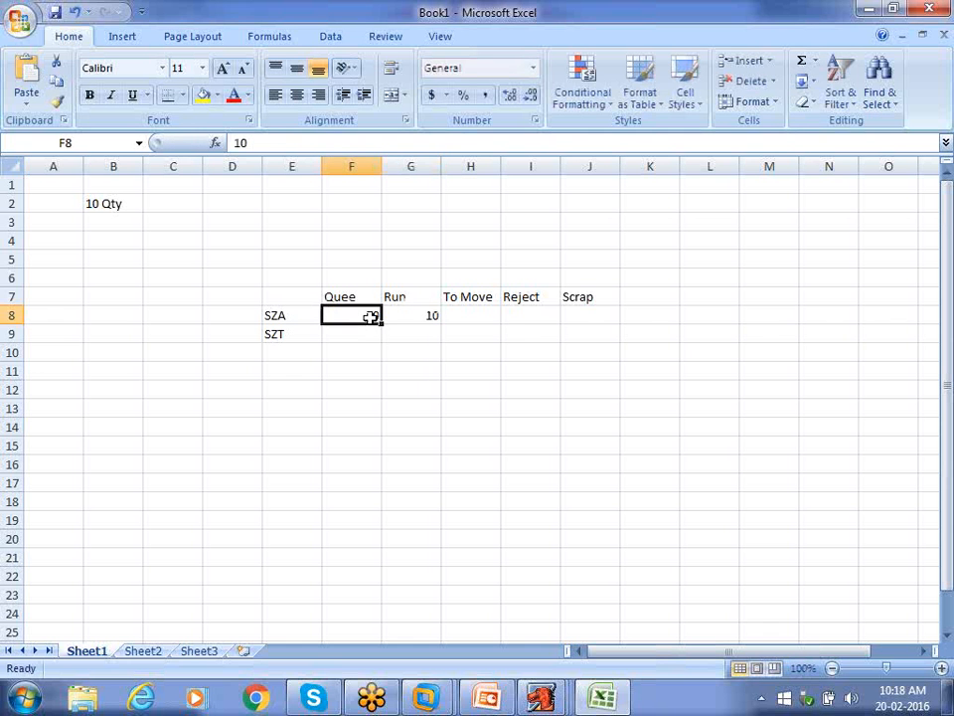
pyautogui.click(429, 314)
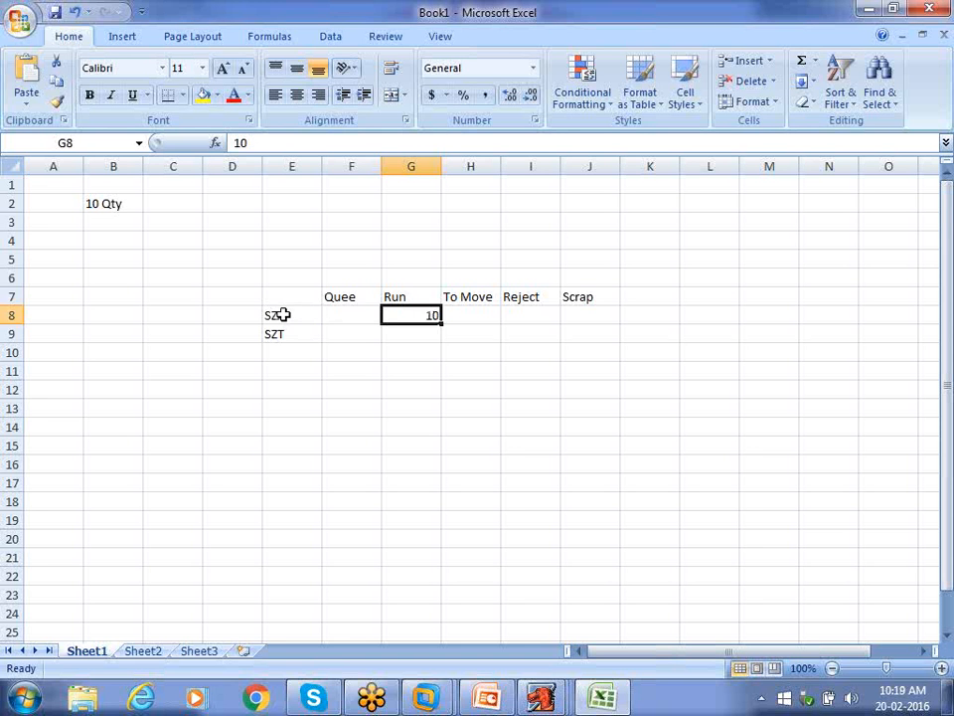
# Move the quantity 10 from SZA's Run cell to the Quee cell of SZT
pyautogui.click(284, 314)
pyautogui.click(395, 297)
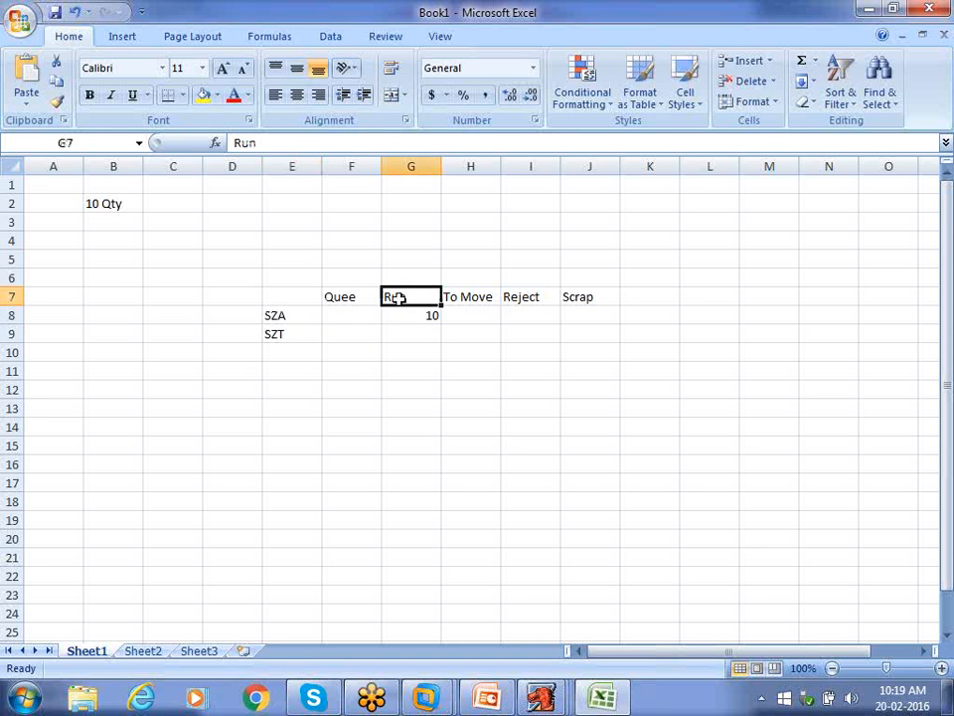
pyautogui.click(342, 334)
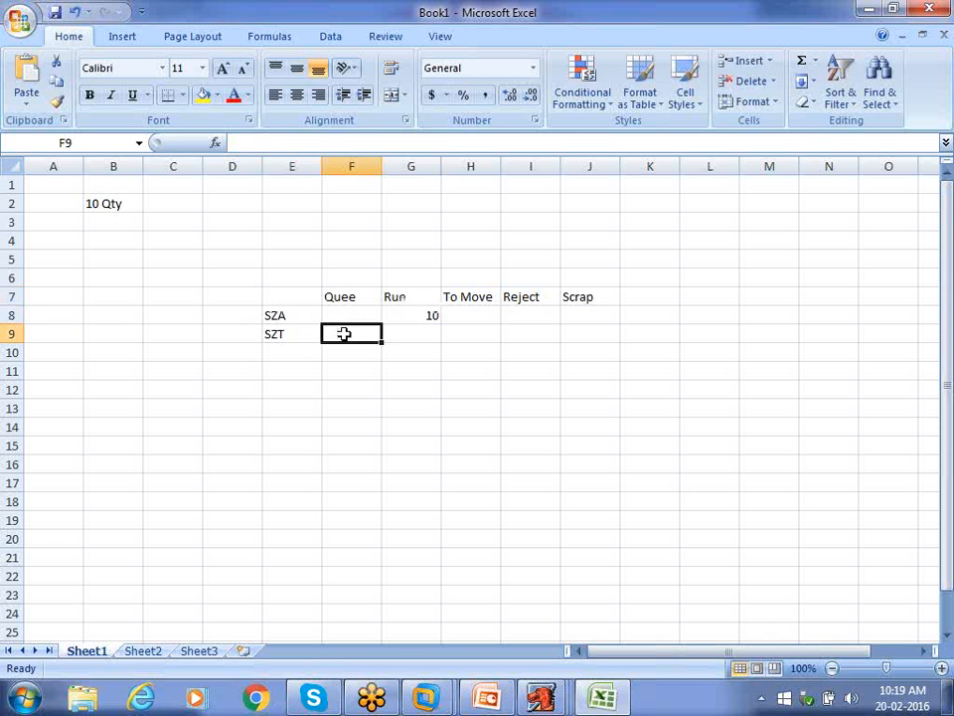
pyautogui.write('10')
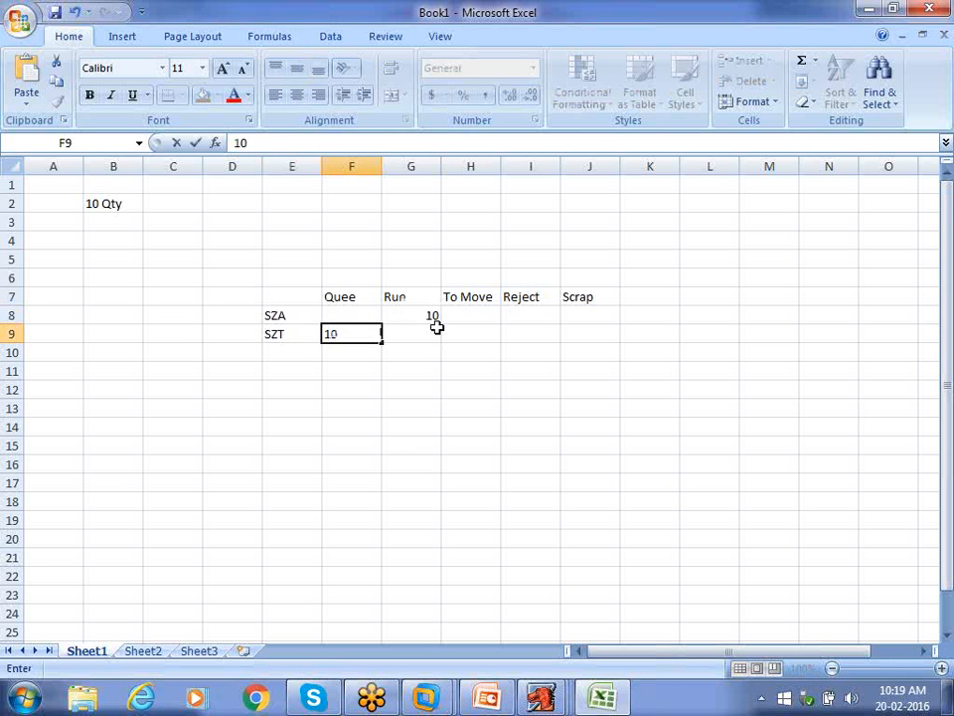
pyautogui.click(430, 315)
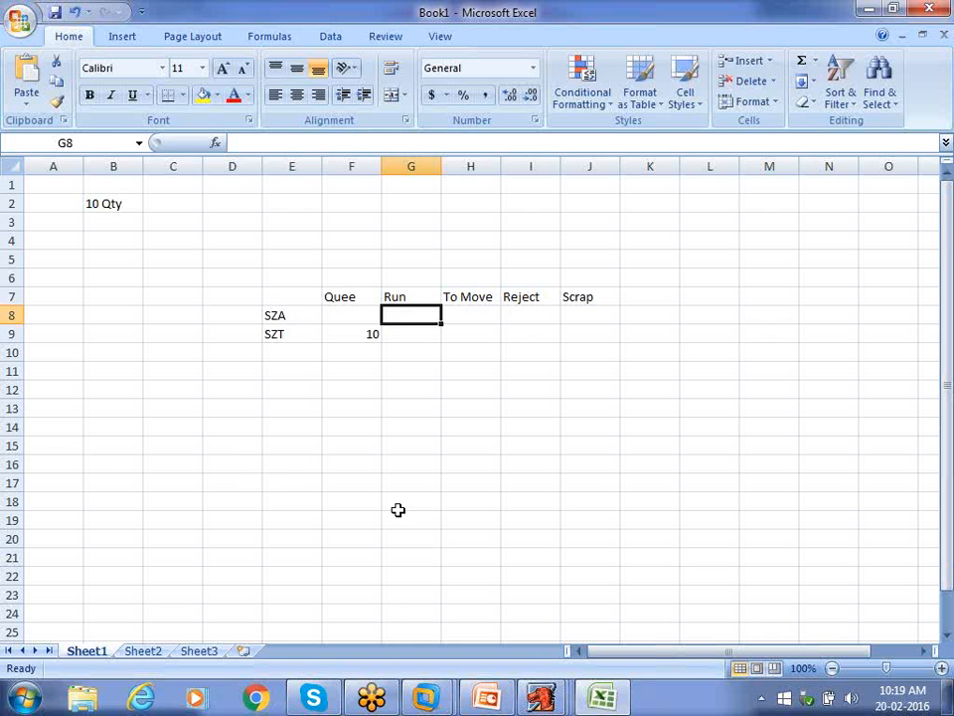
# Move the quantity 10 in the SZT row from Quee to Run
pyautogui.click(409, 339)
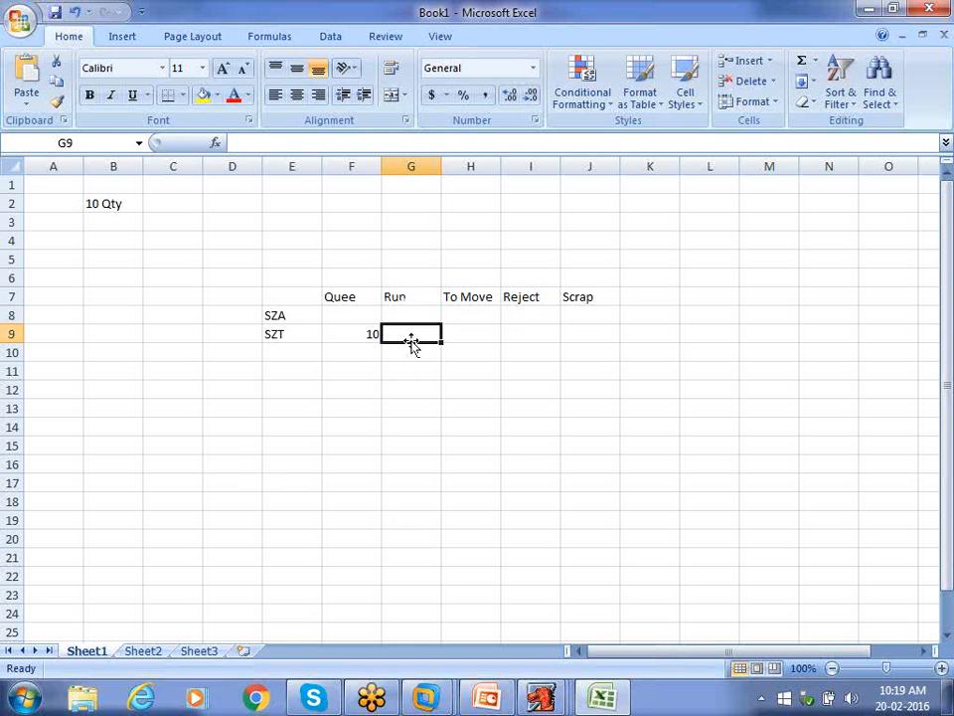
pyautogui.write('10')
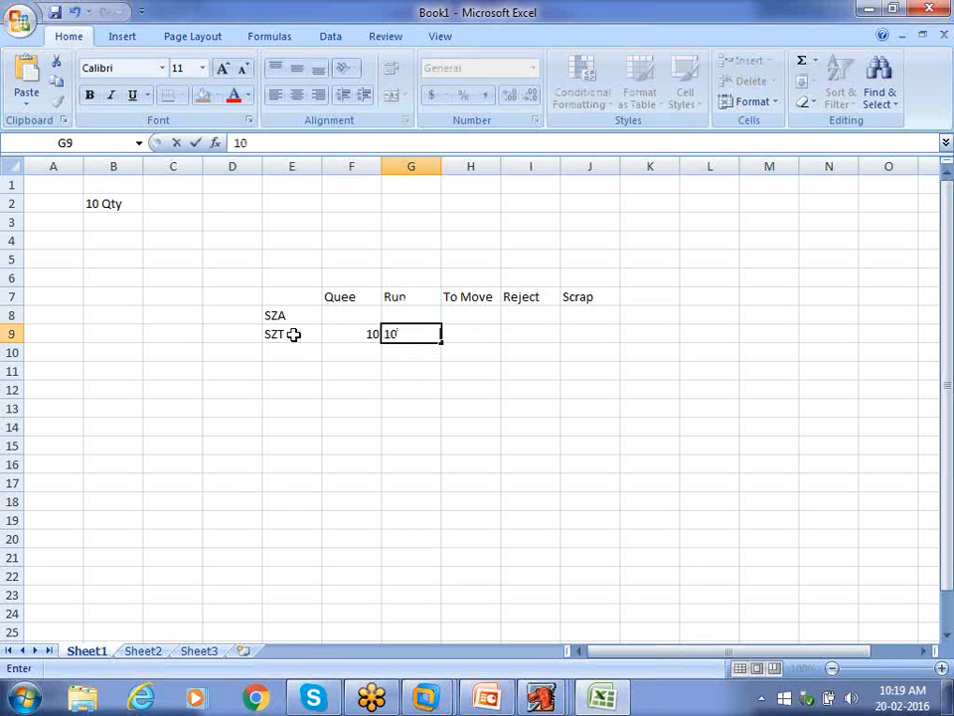
pyautogui.click(354, 339)
pyautogui.press('Delete')
pyautogui.click(421, 334)
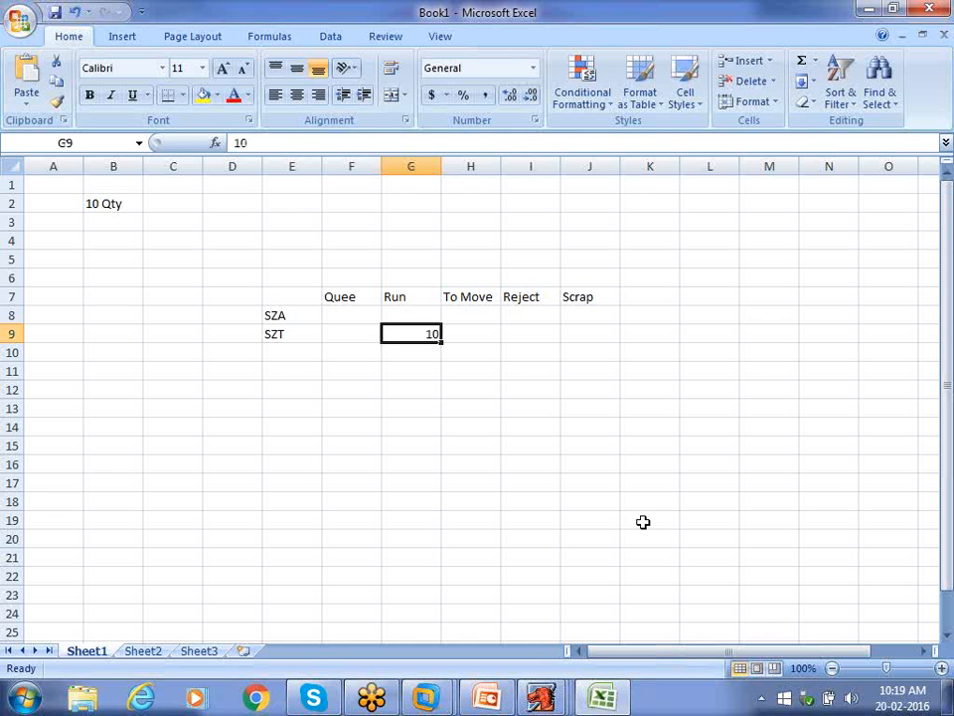
# Move the quantity 10 in the SZT row from Run to To Move
pyautogui.press('Right')
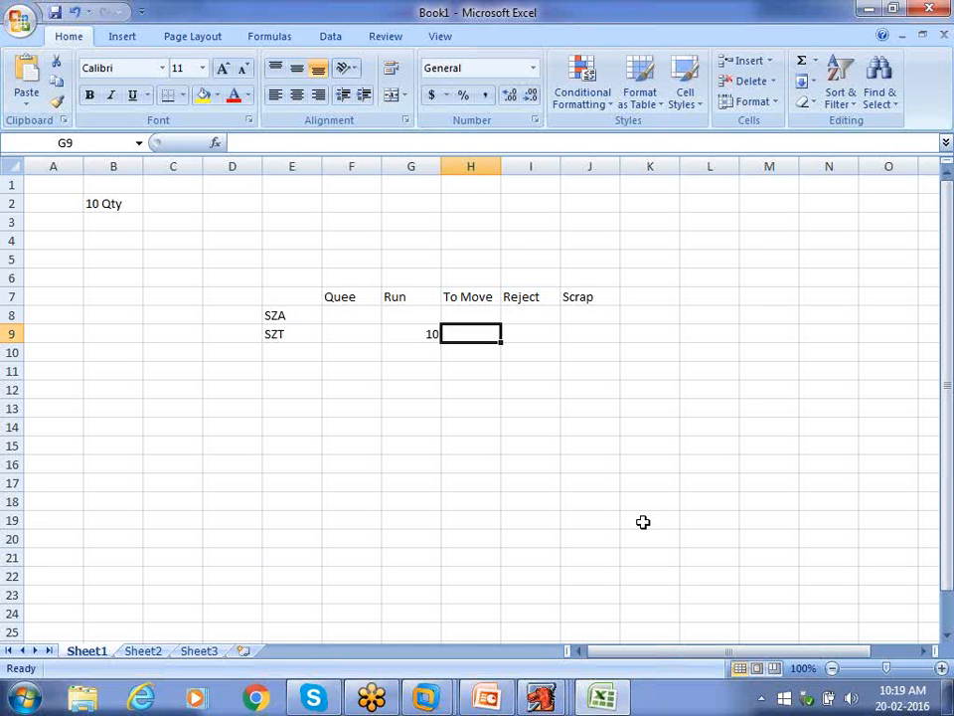
pyautogui.write('10')
pyautogui.press('Left')
pyautogui.press('Delete')
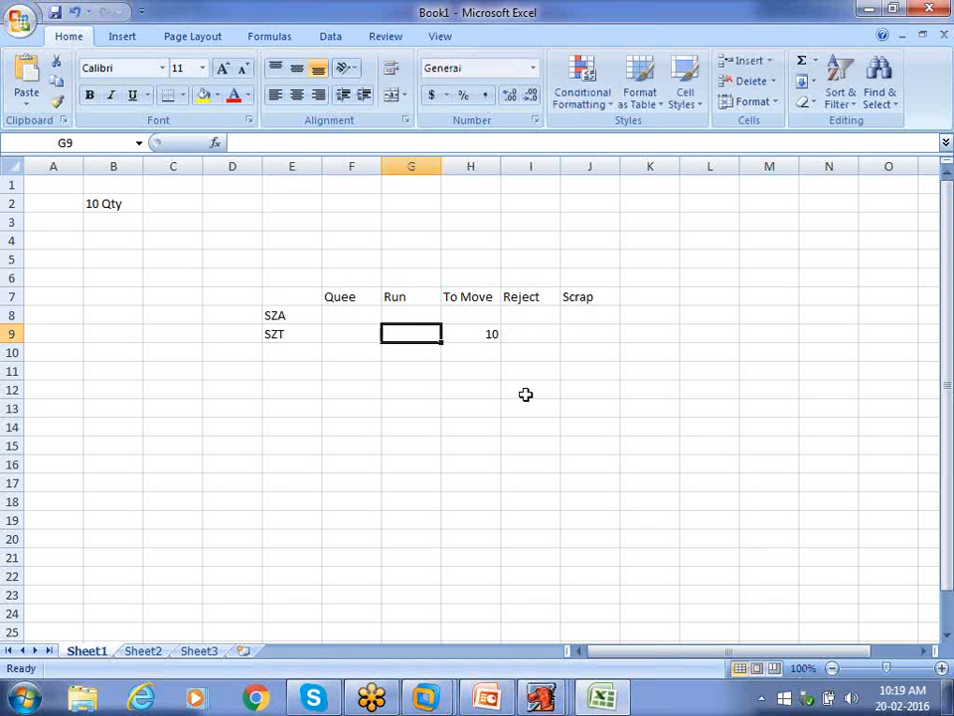
pyautogui.click(490, 331)
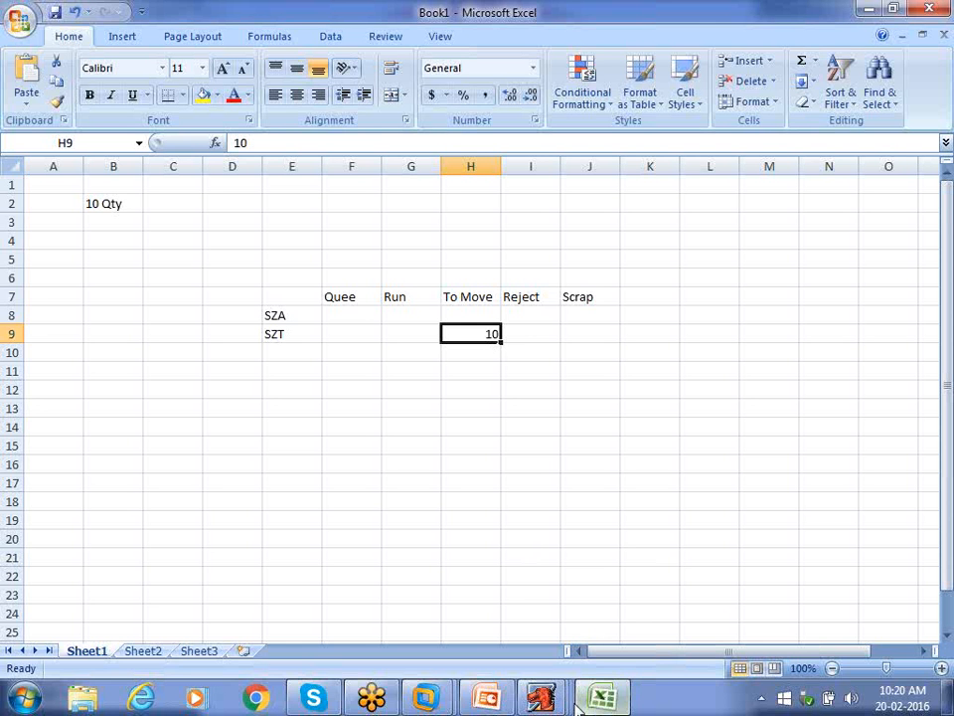
# Switch back to Oracle Applications with the Intraoperation parameters of organization SZH showing
pyautogui.moveTo(561, 704)
pyautogui.click(833, 585)
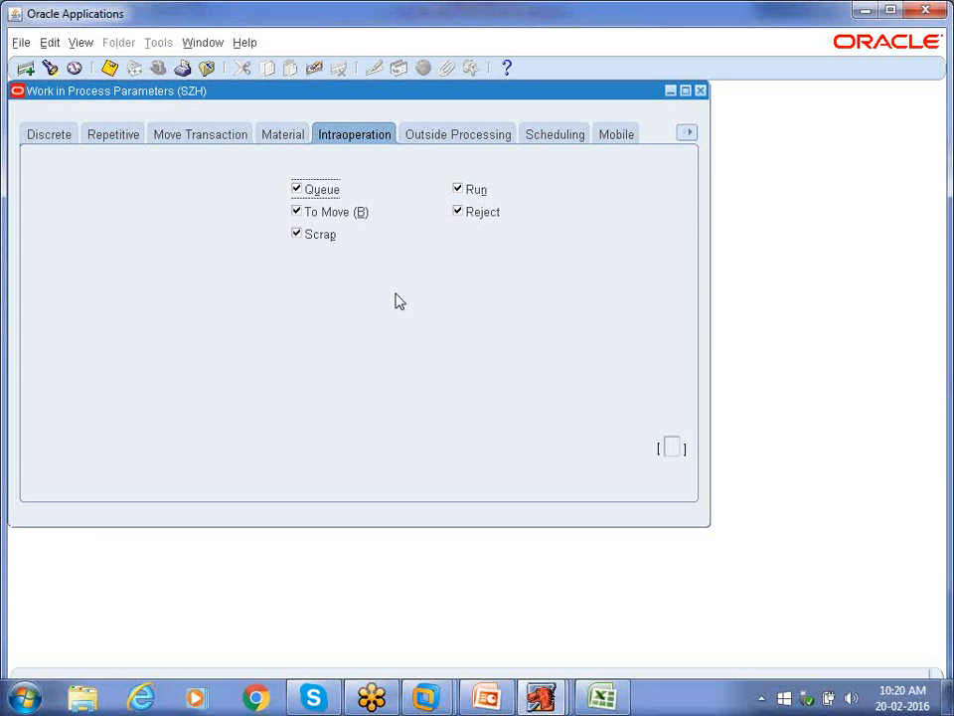
pyautogui.click(842, 24)
pyautogui.click(805, 408)
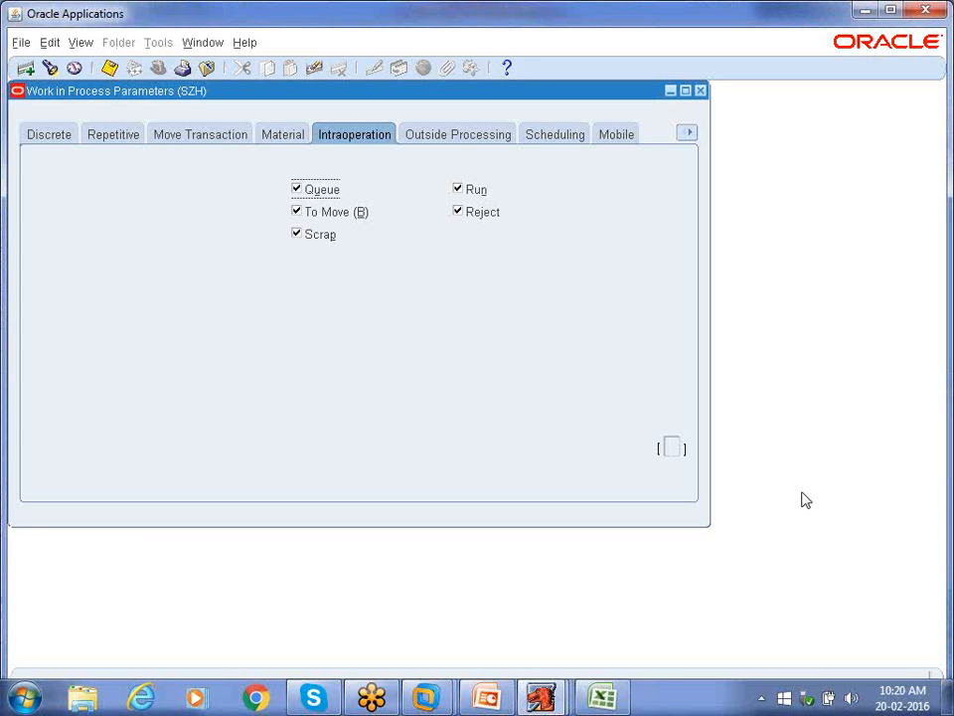